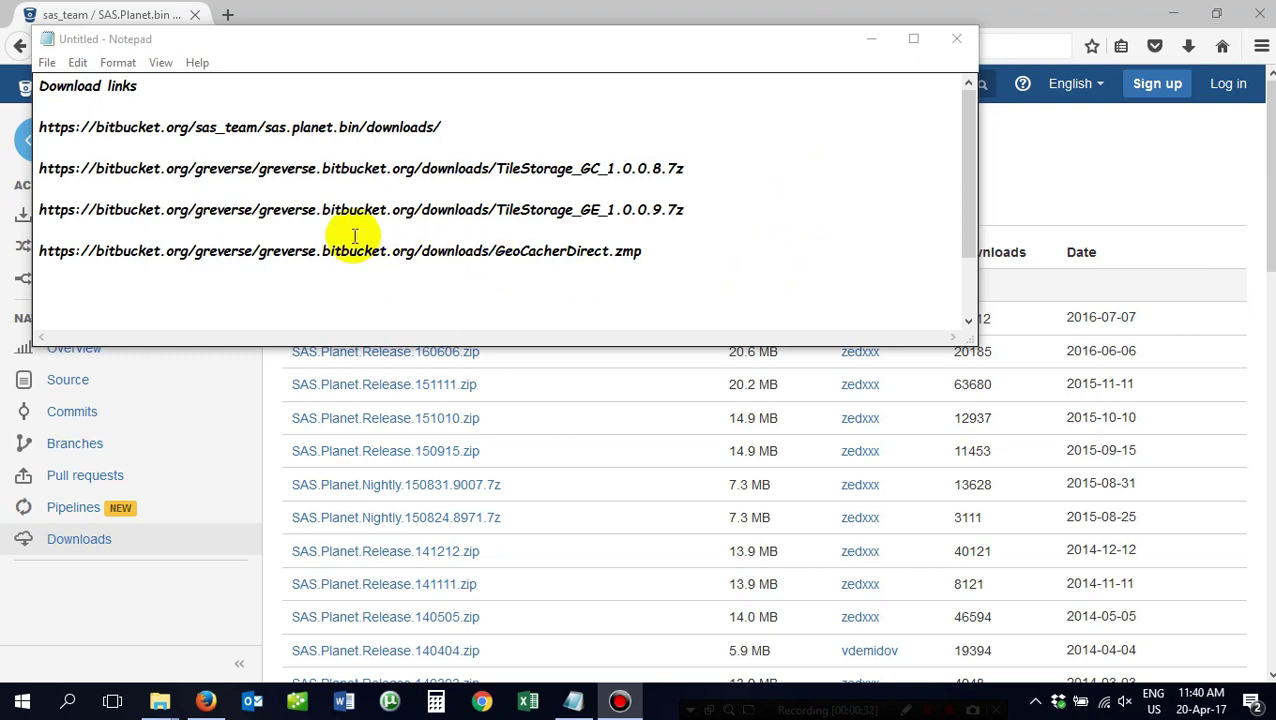
# Open the SAS.Planet.bin Bitbucket Downloads page from the copied link, then minimize the links note.
pyautogui.moveTo(455, 118); pyautogui.dragTo(60, 127)
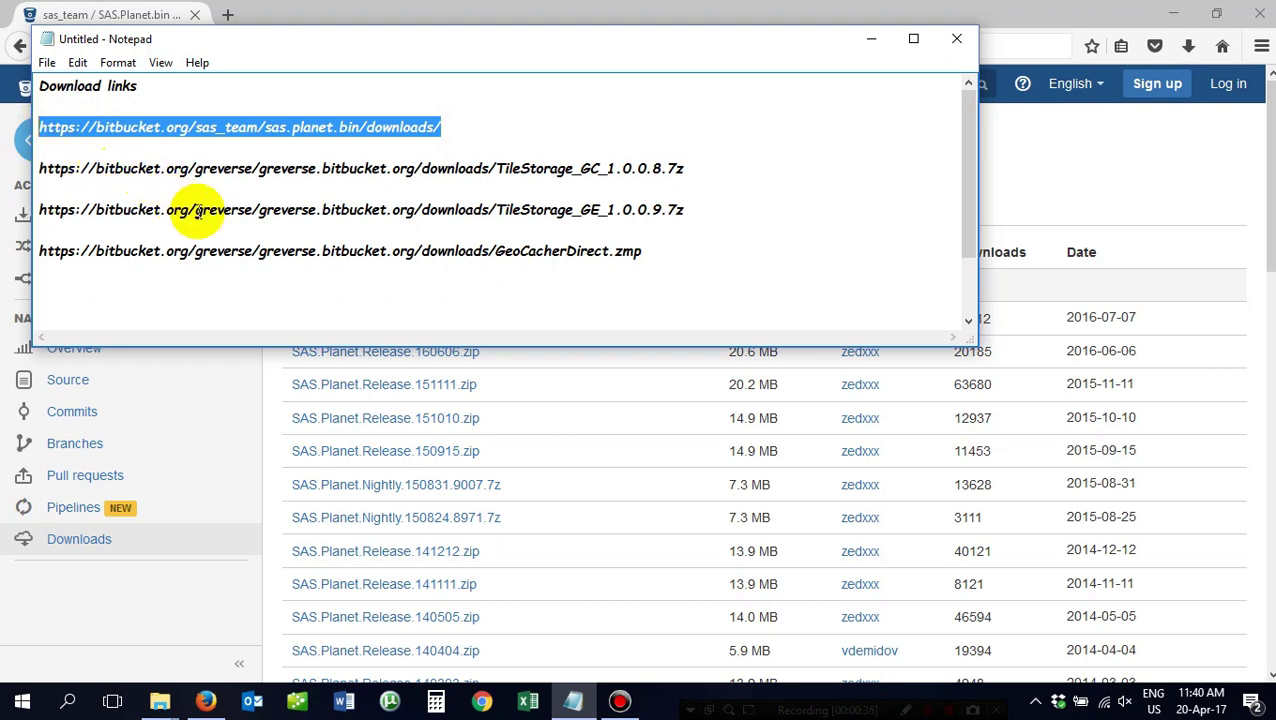
pyautogui.click(1010, 165)
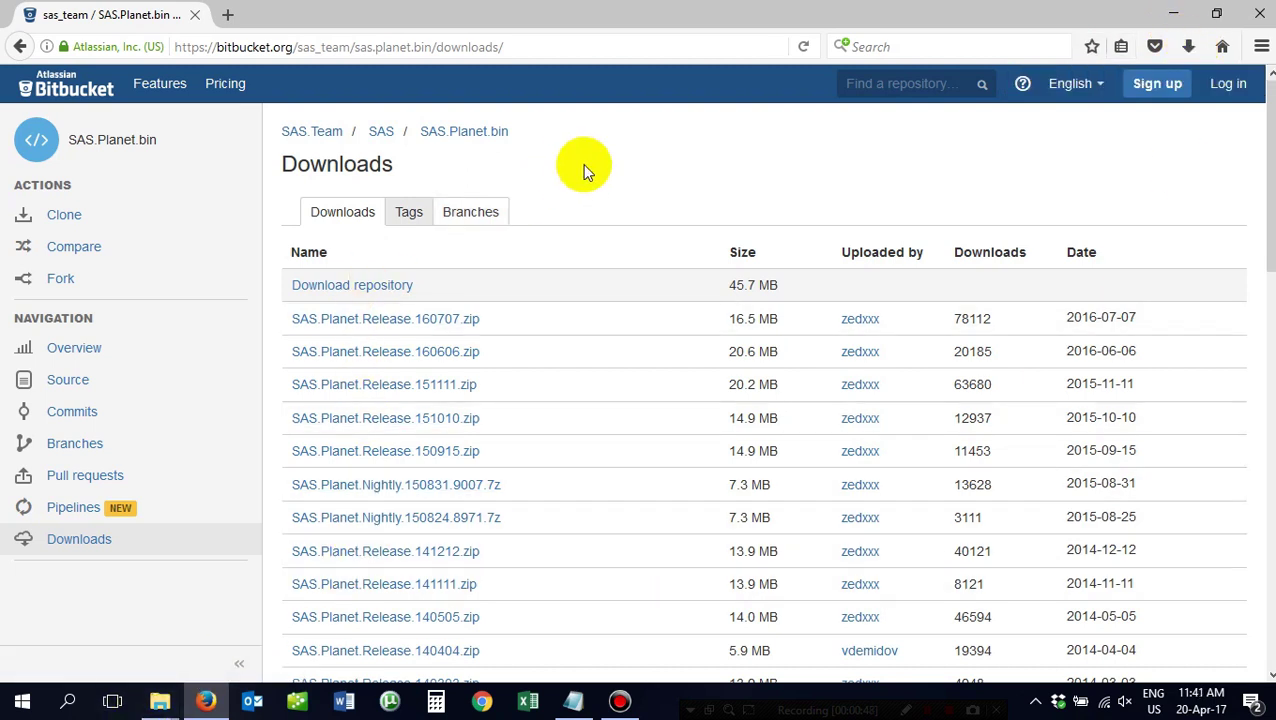
pyautogui.click(575, 704)
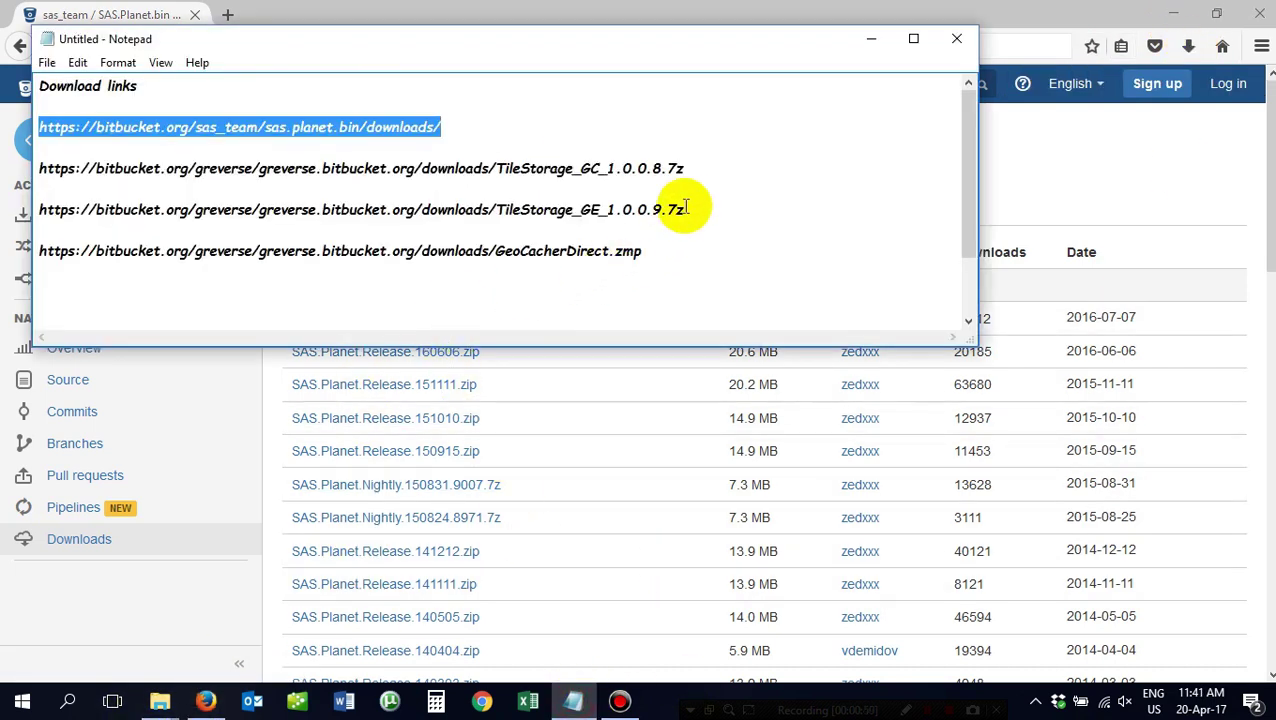
pyautogui.moveTo(688, 170); pyautogui.dragTo(655, 257)
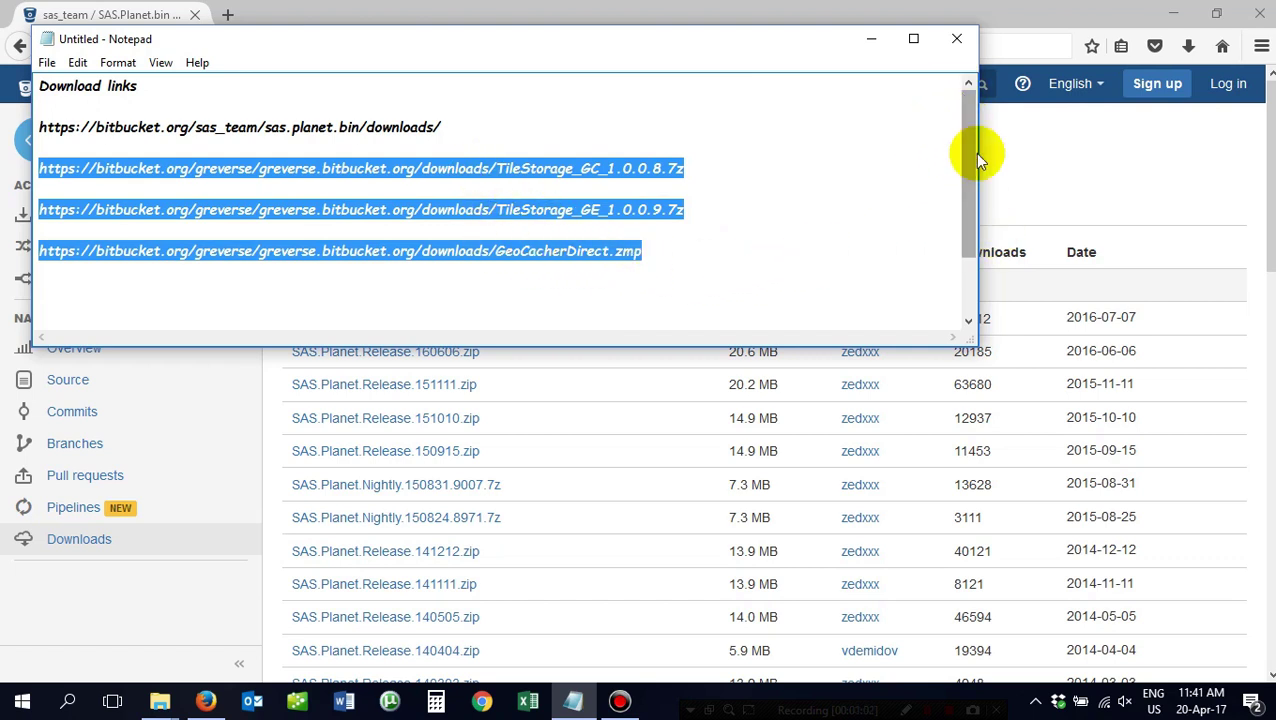
pyautogui.click(873, 40)
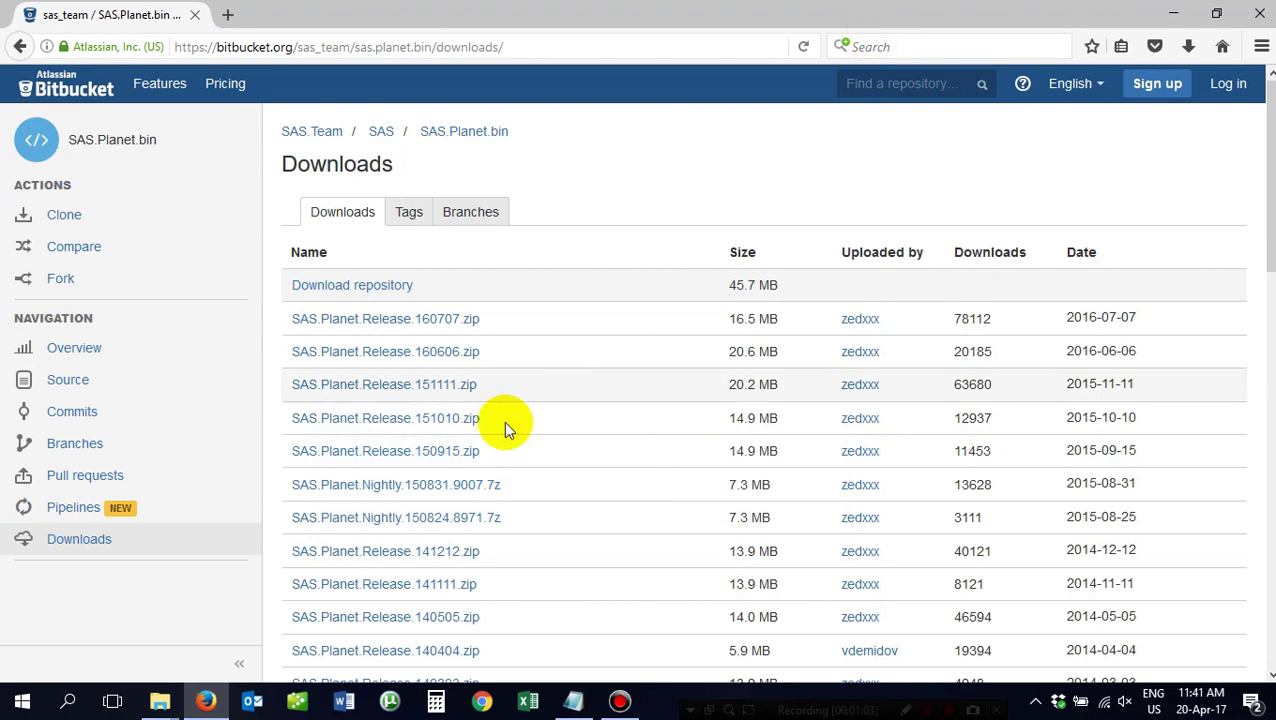
# Open the downloaded SAS.Planet.Release.160707 zip from Downloads in WinRAR, dismissing the licence reminder.
pyautogui.moveTo(163, 705)
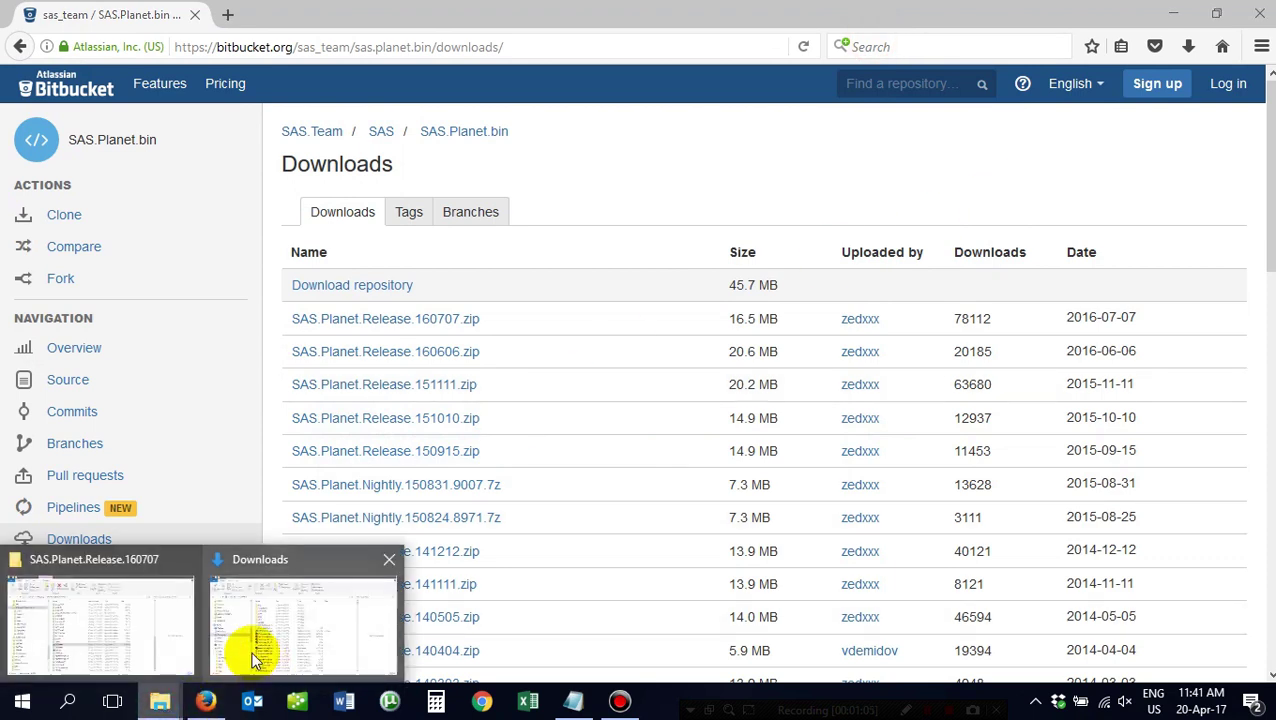
pyautogui.click(110, 633)
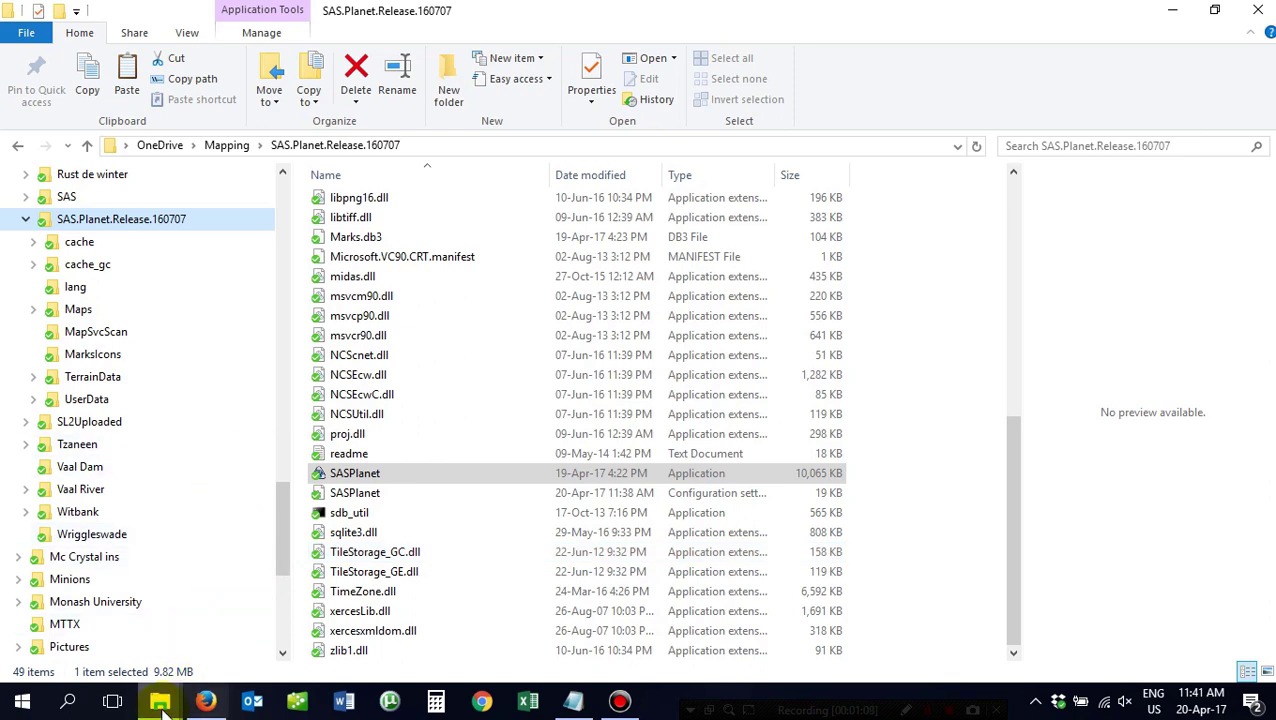
pyautogui.moveTo(163, 705)
pyautogui.click(262, 638)
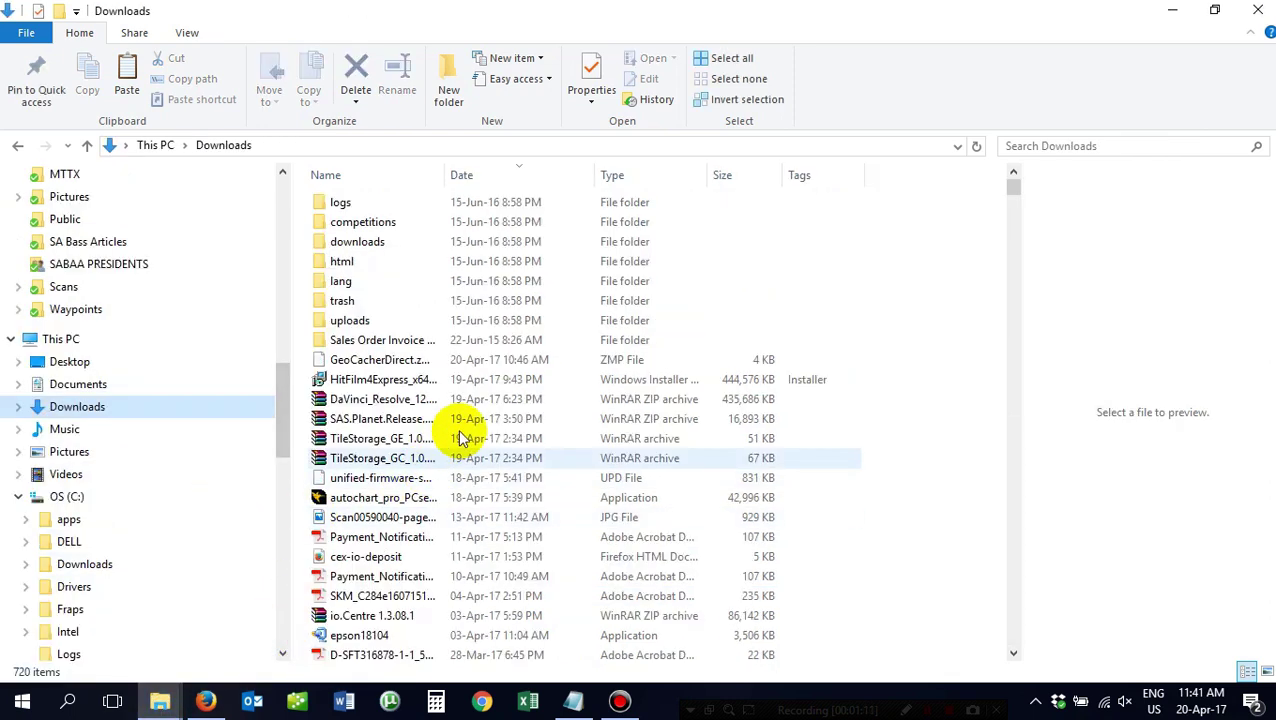
pyautogui.click(383, 421)
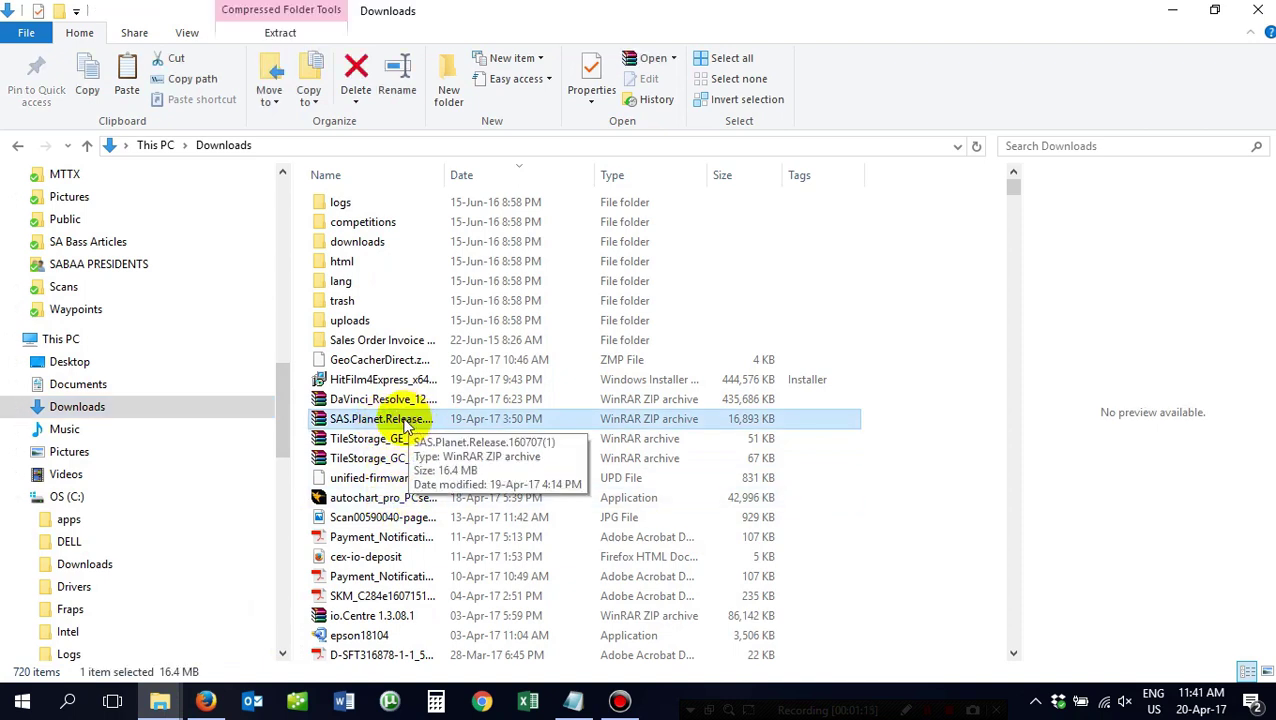
pyautogui.click(495, 421)
pyautogui.doubleClick(490, 419)
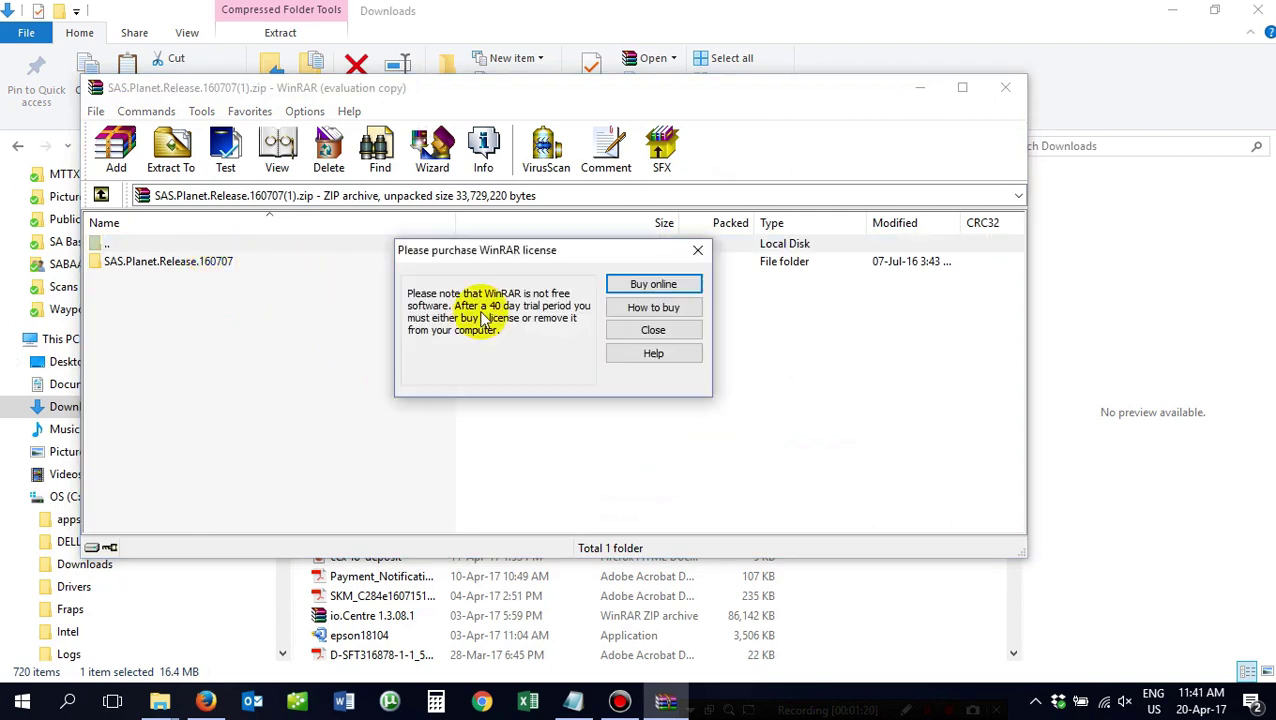
pyautogui.click(651, 330)
# Extract the SAS.Planet.Release.160707 folder into OneDrive\Mapping.
pyautogui.click(190, 261)
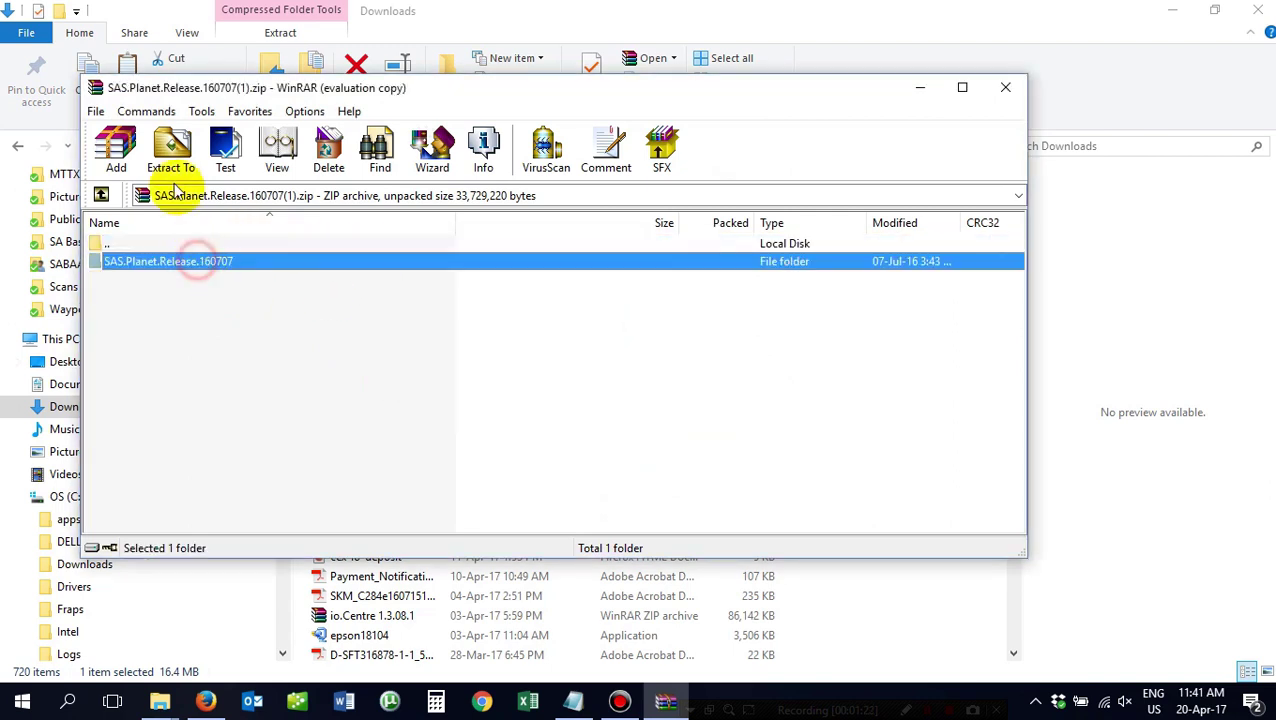
pyautogui.click(171, 155)
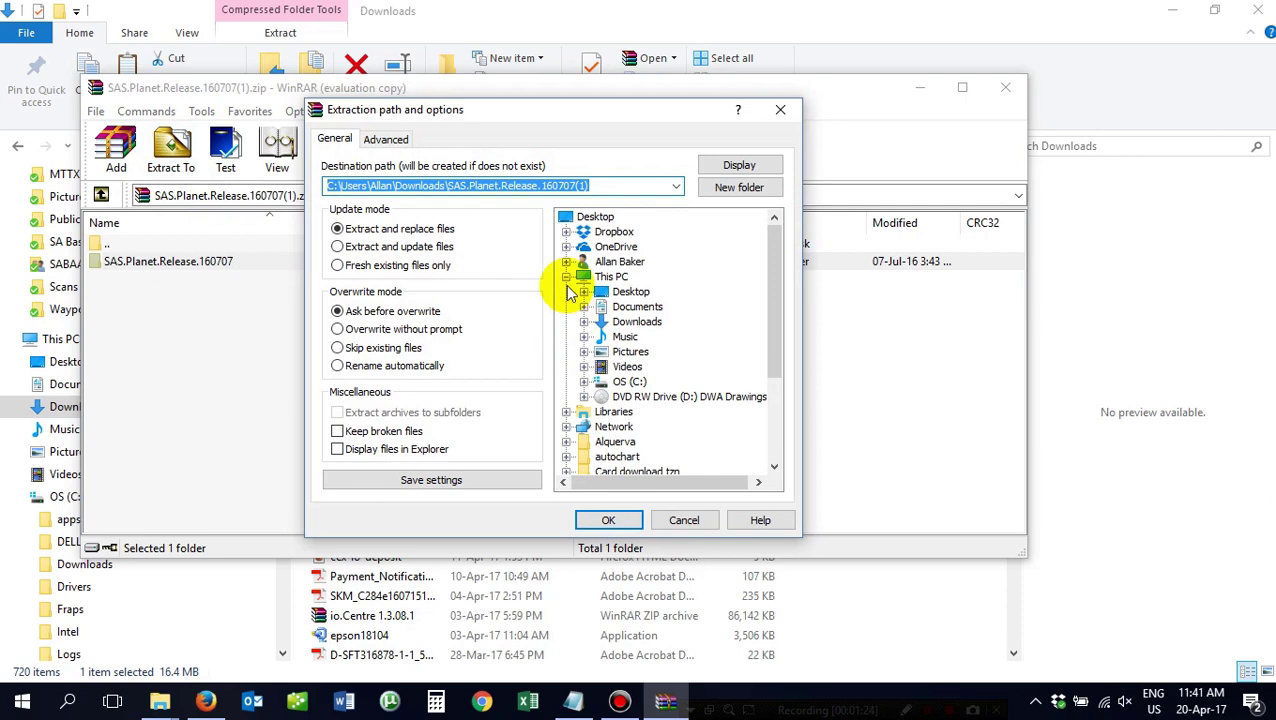
pyautogui.click(566, 247)
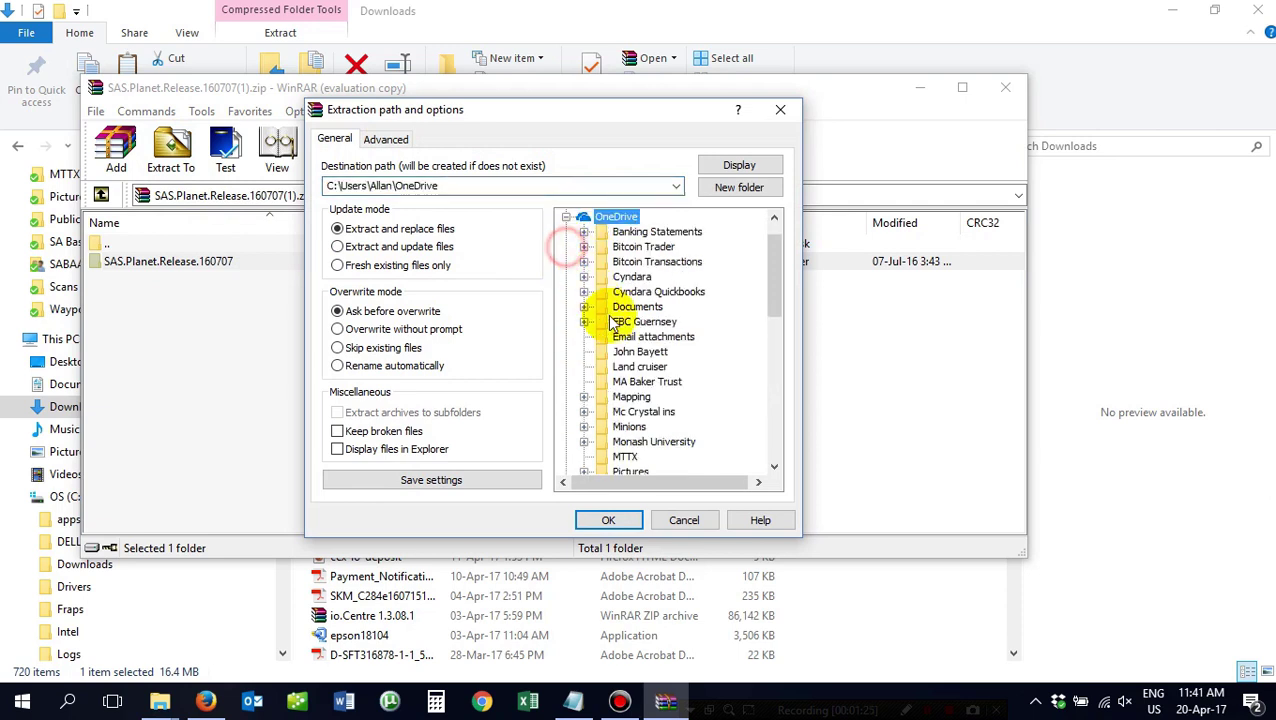
pyautogui.click(584, 397)
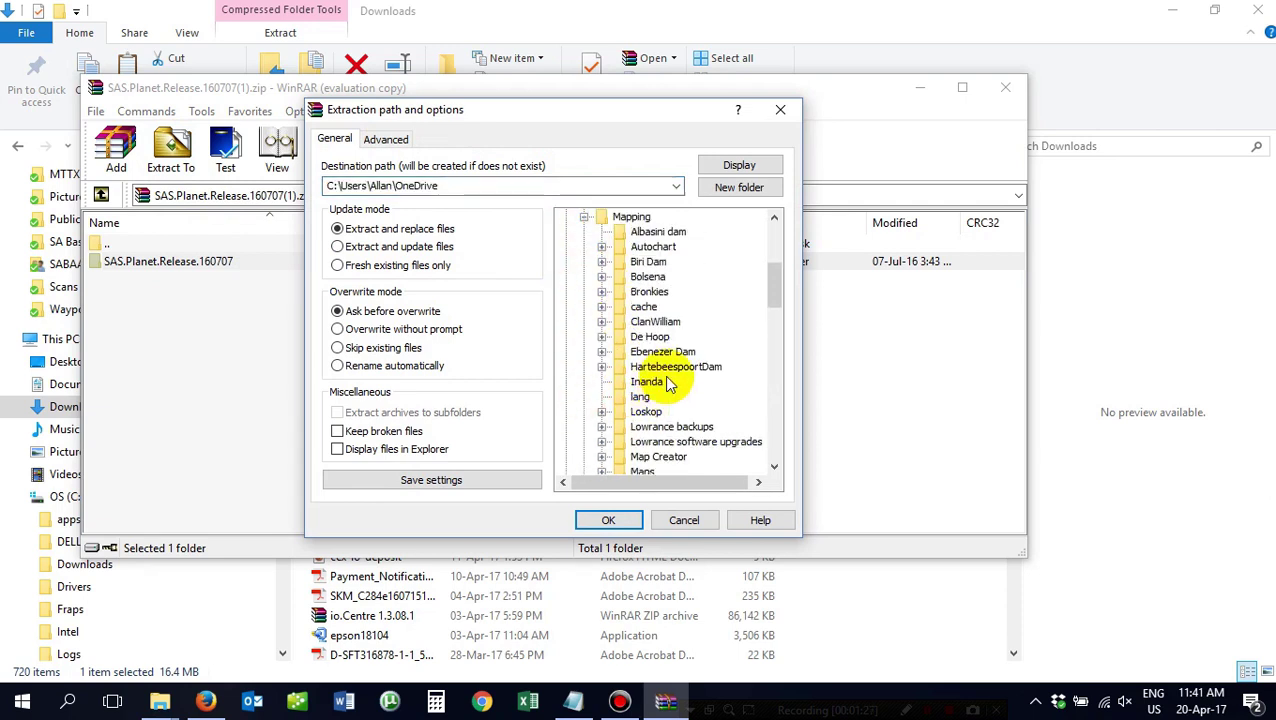
pyautogui.scroll(-5, 660, 385)
pyautogui.scroll(-3, 658, 385)
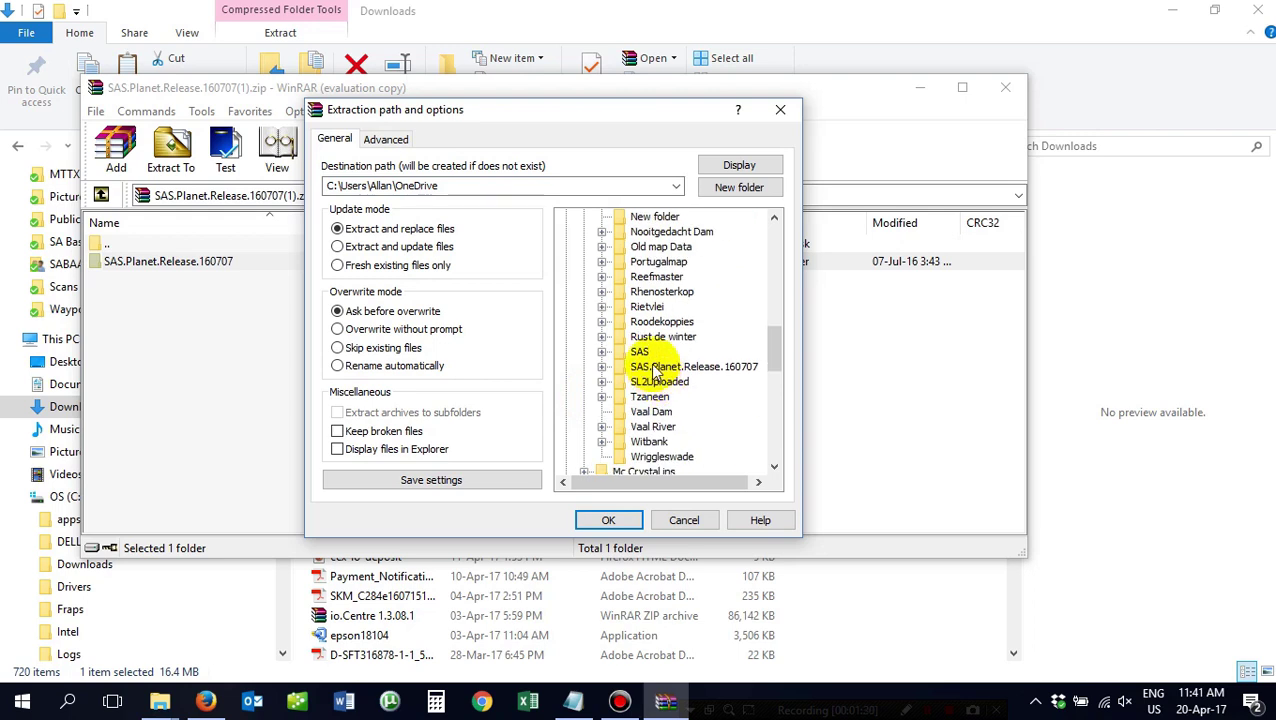
pyautogui.scroll(10, 654, 368)
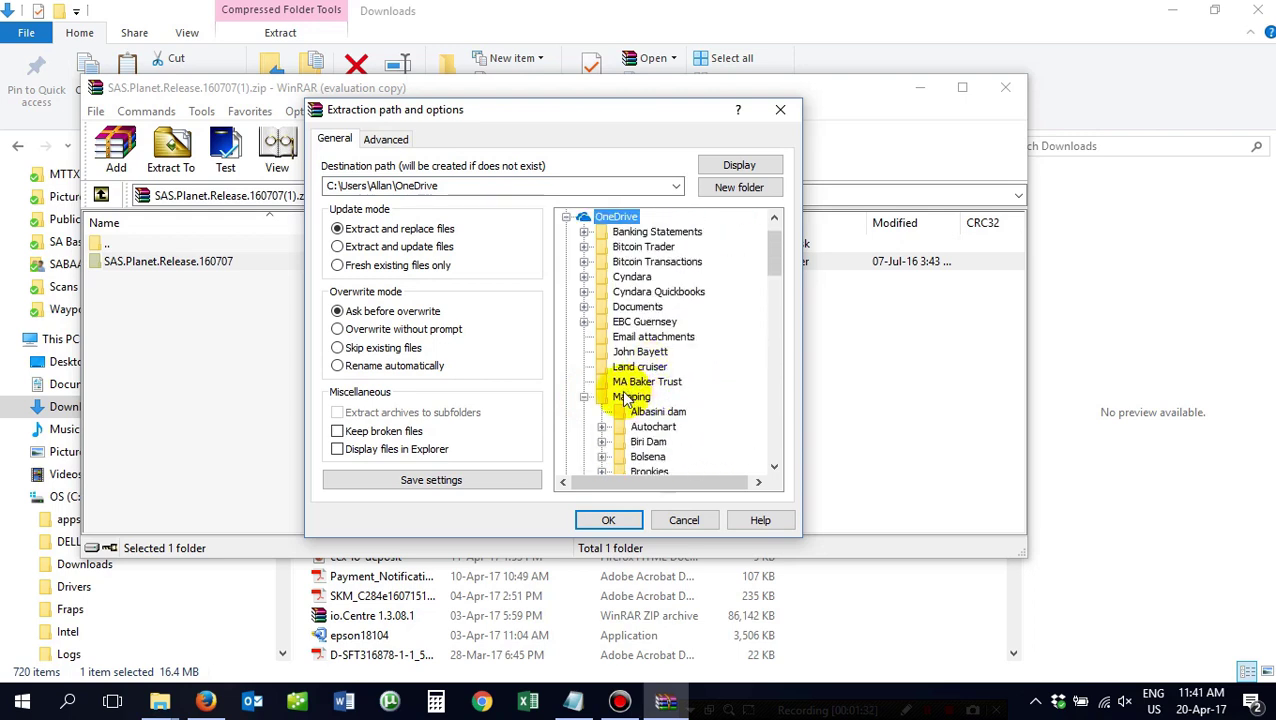
pyautogui.click(627, 397)
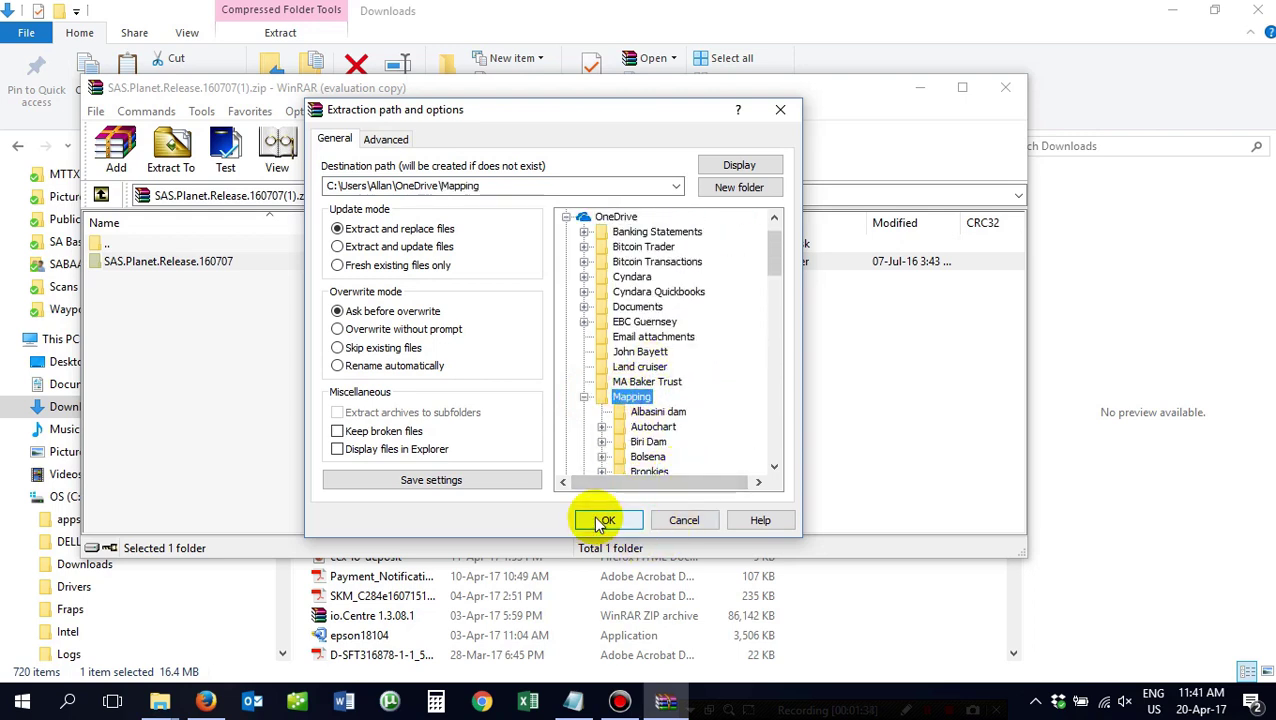
pyautogui.click(683, 521)
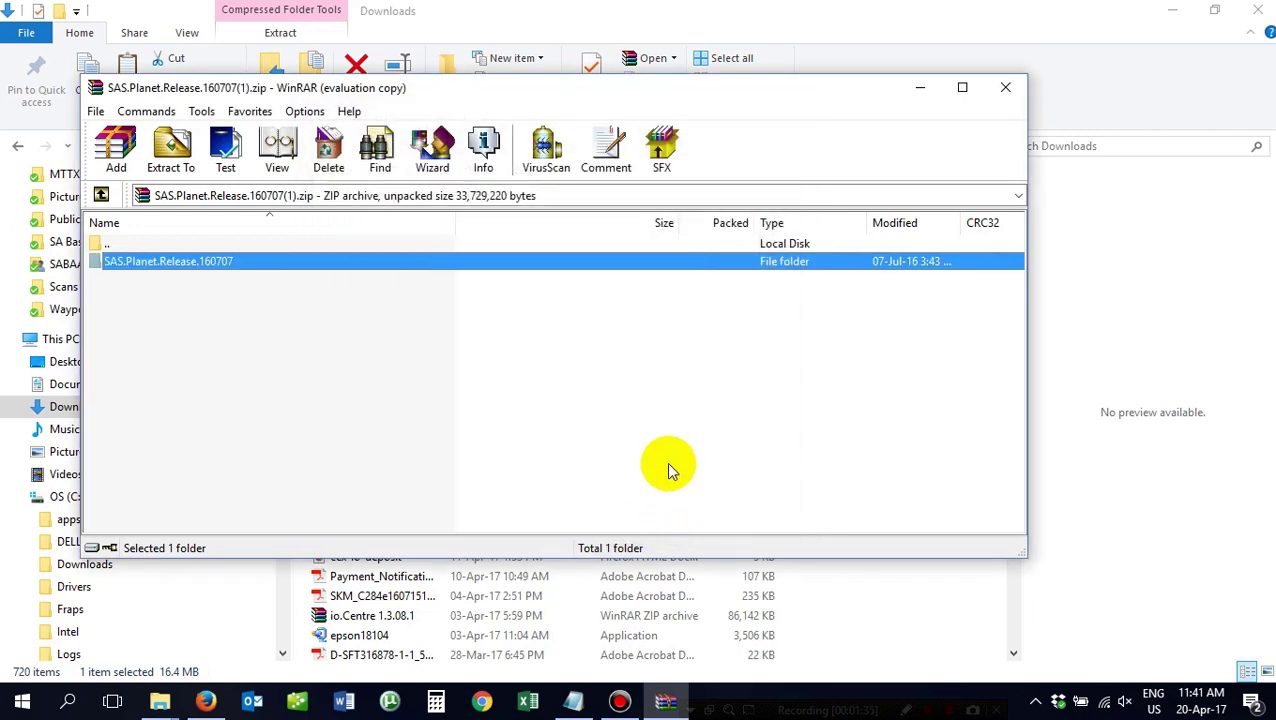
pyautogui.click(1007, 88)
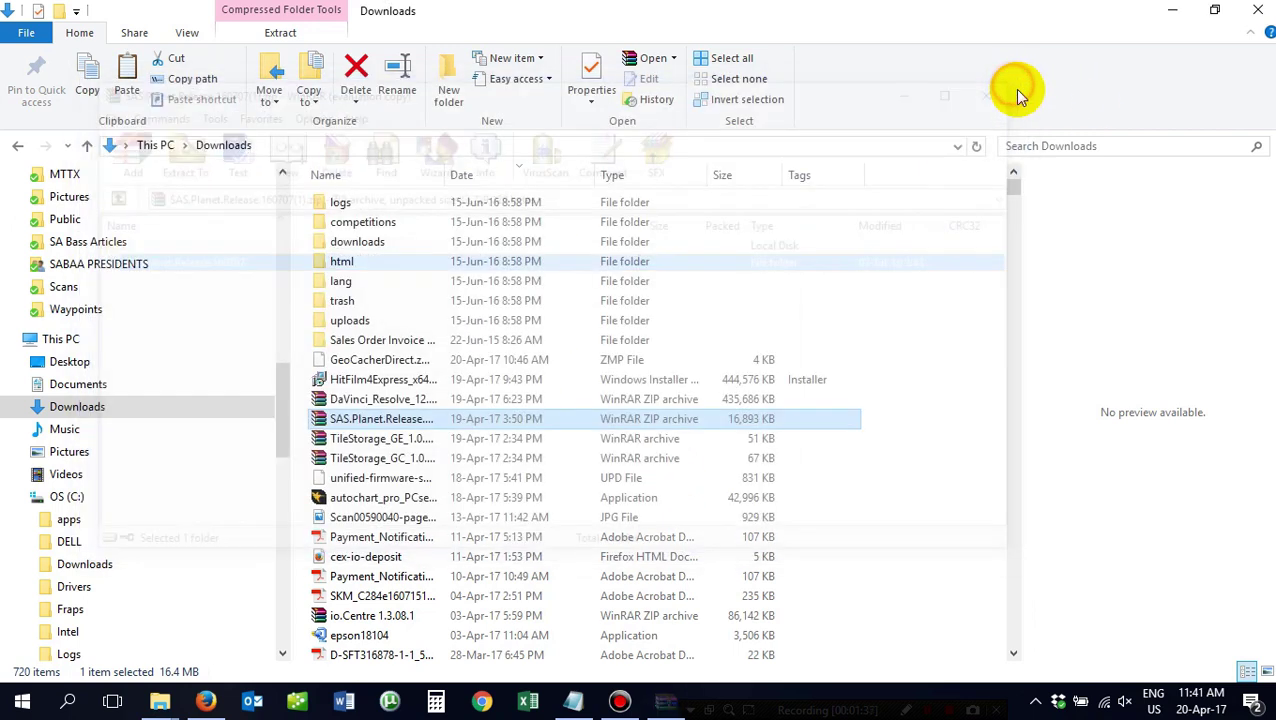
pyautogui.doubleClick(381, 441)
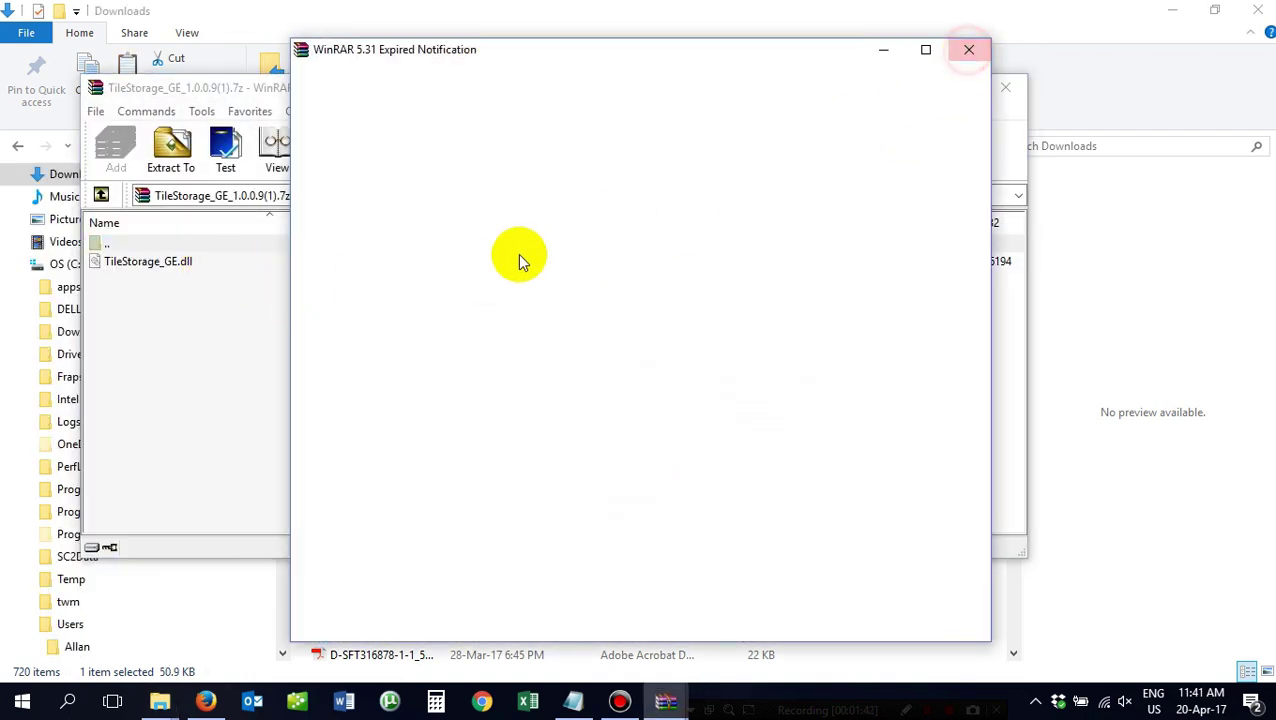
pyautogui.click(172, 262)
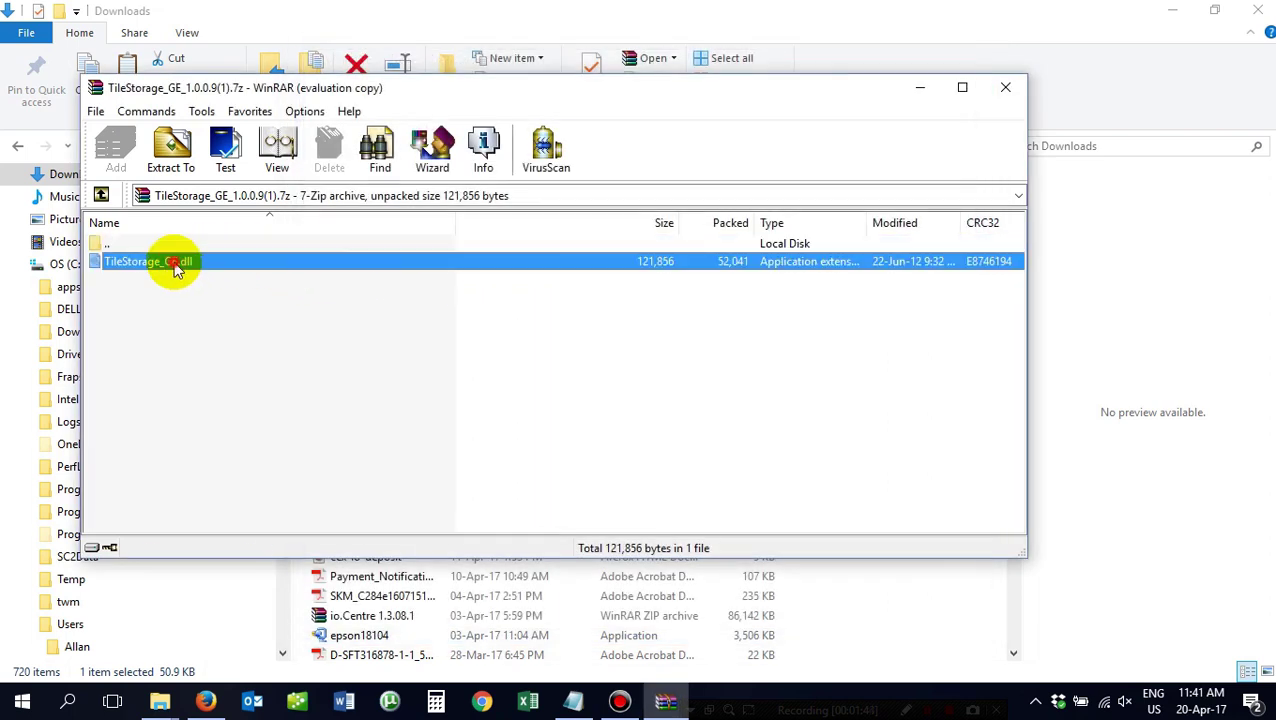
pyautogui.click(171, 148)
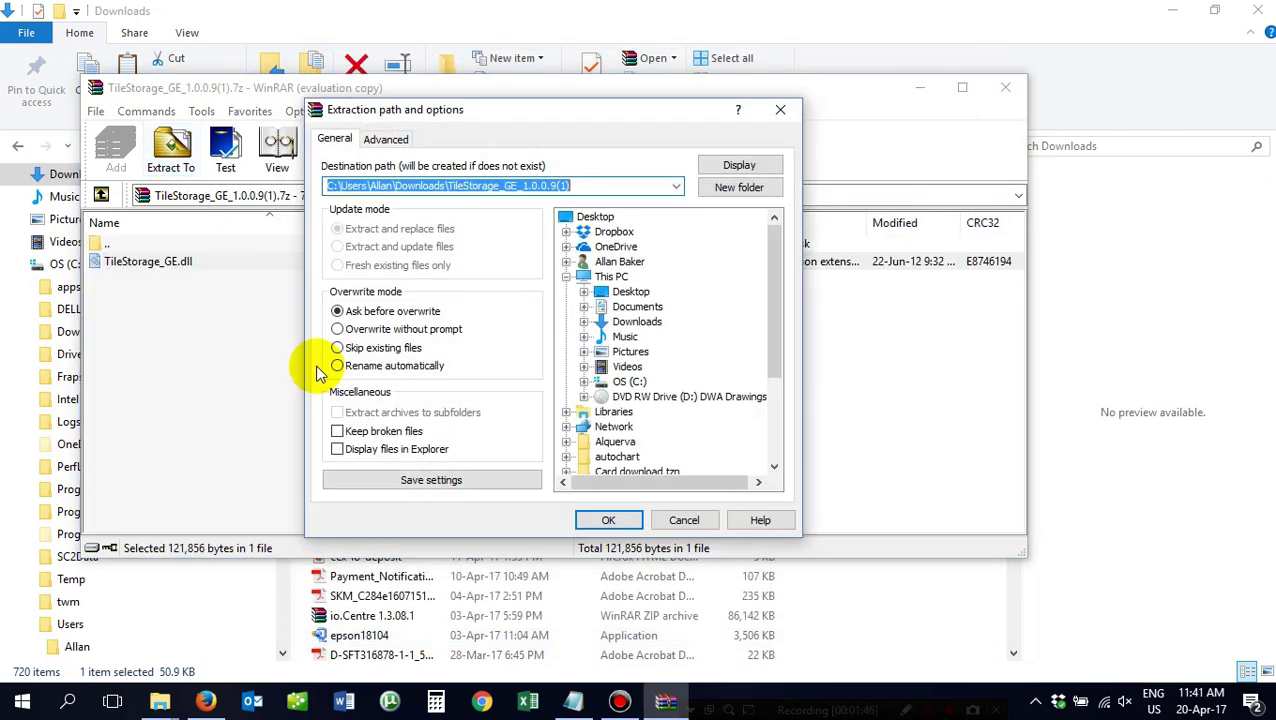
pyautogui.click(567, 250)
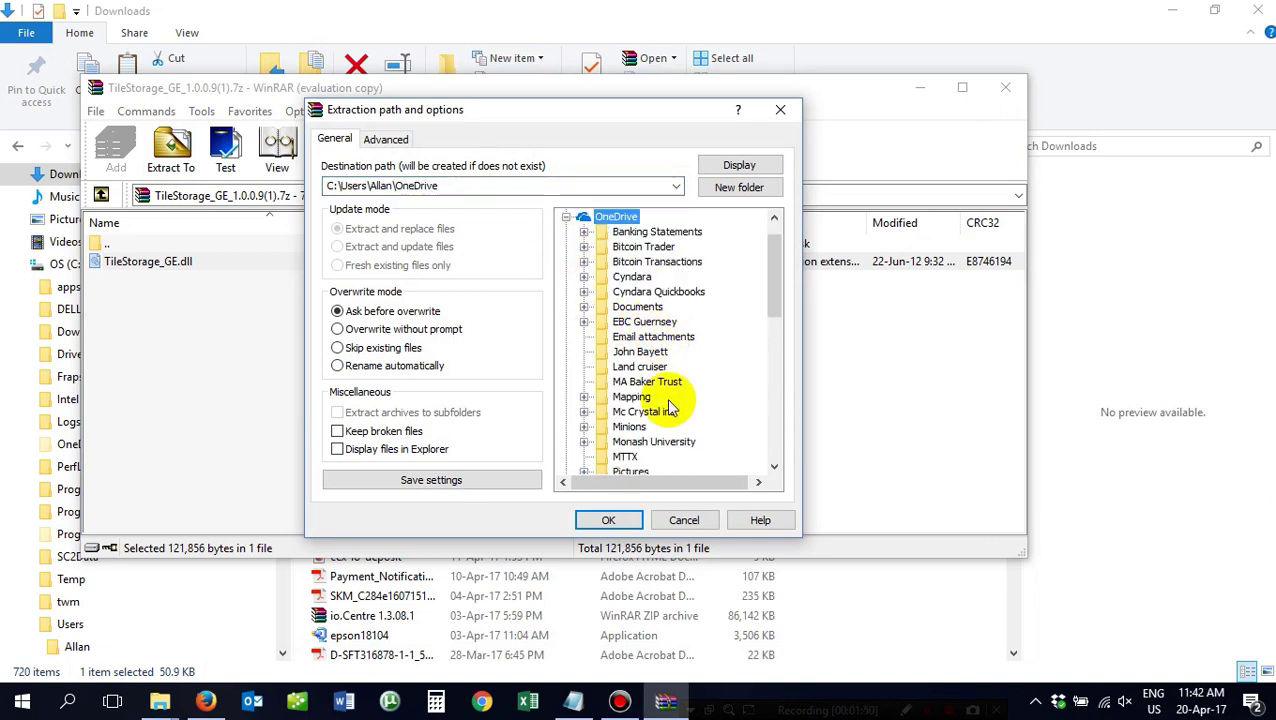
pyautogui.click(584, 397)
pyautogui.scroll(-8, 700, 415)
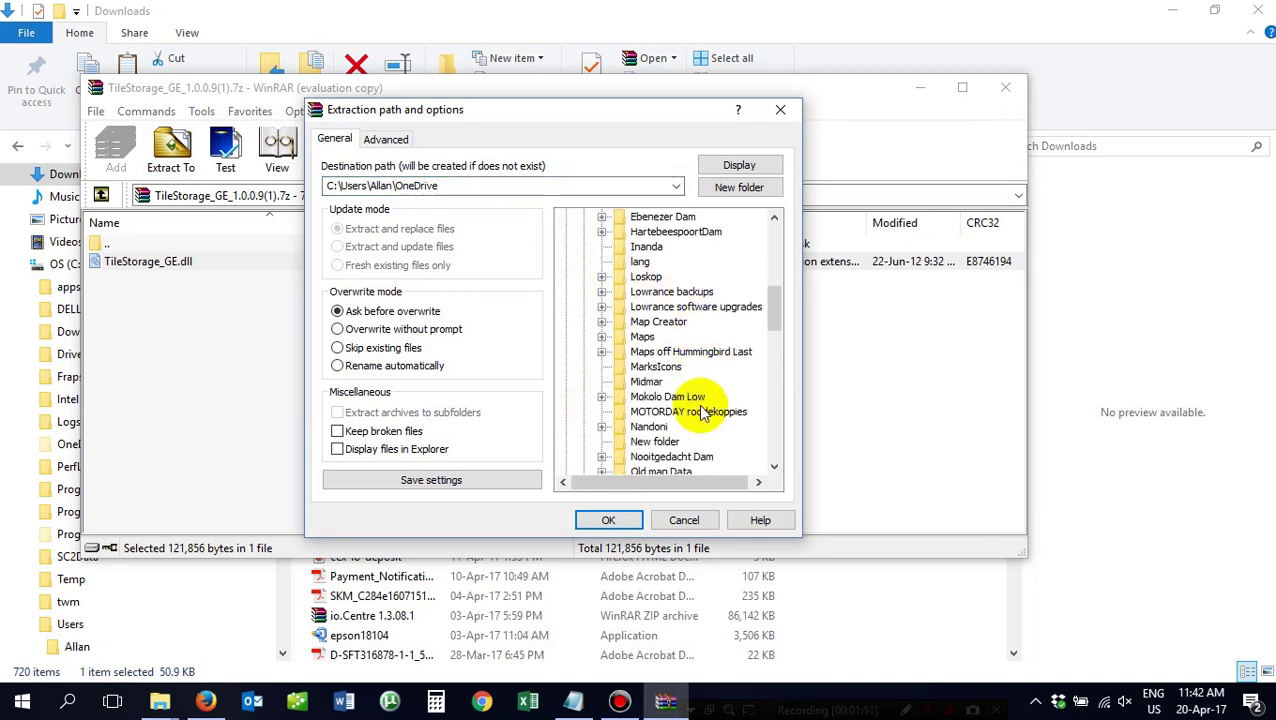
pyautogui.click(690, 366)
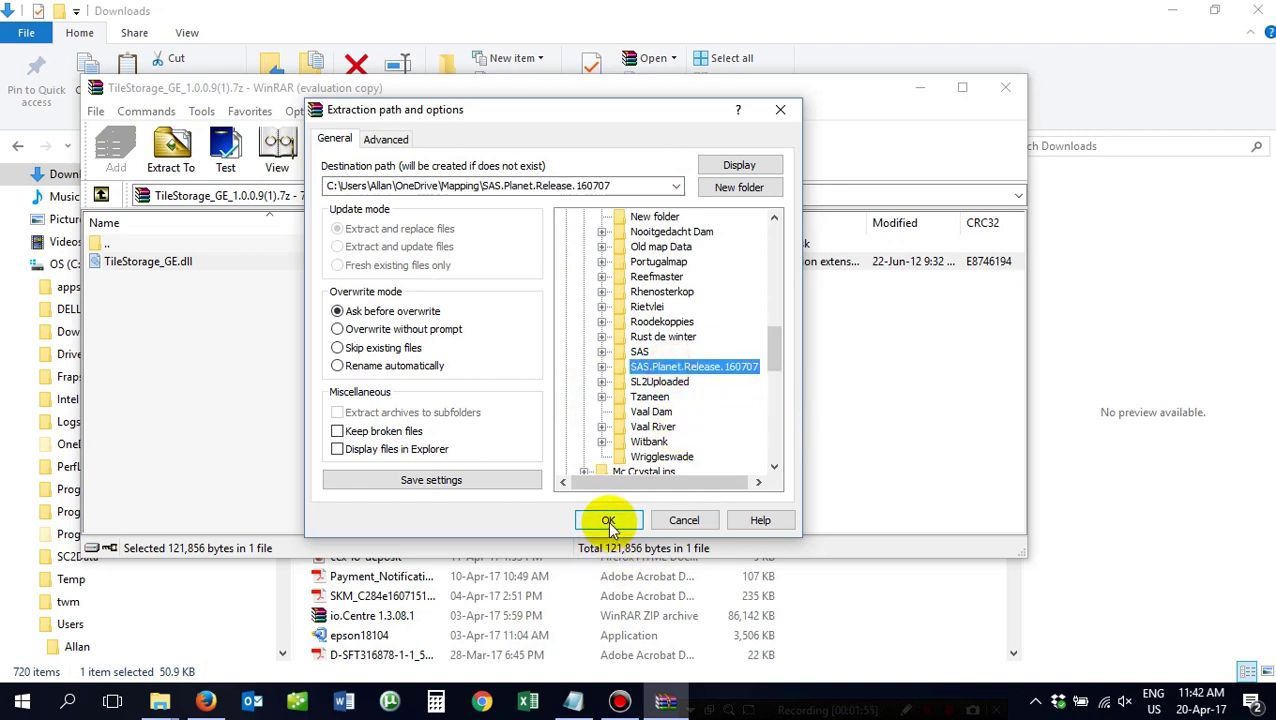
pyautogui.click(681, 522)
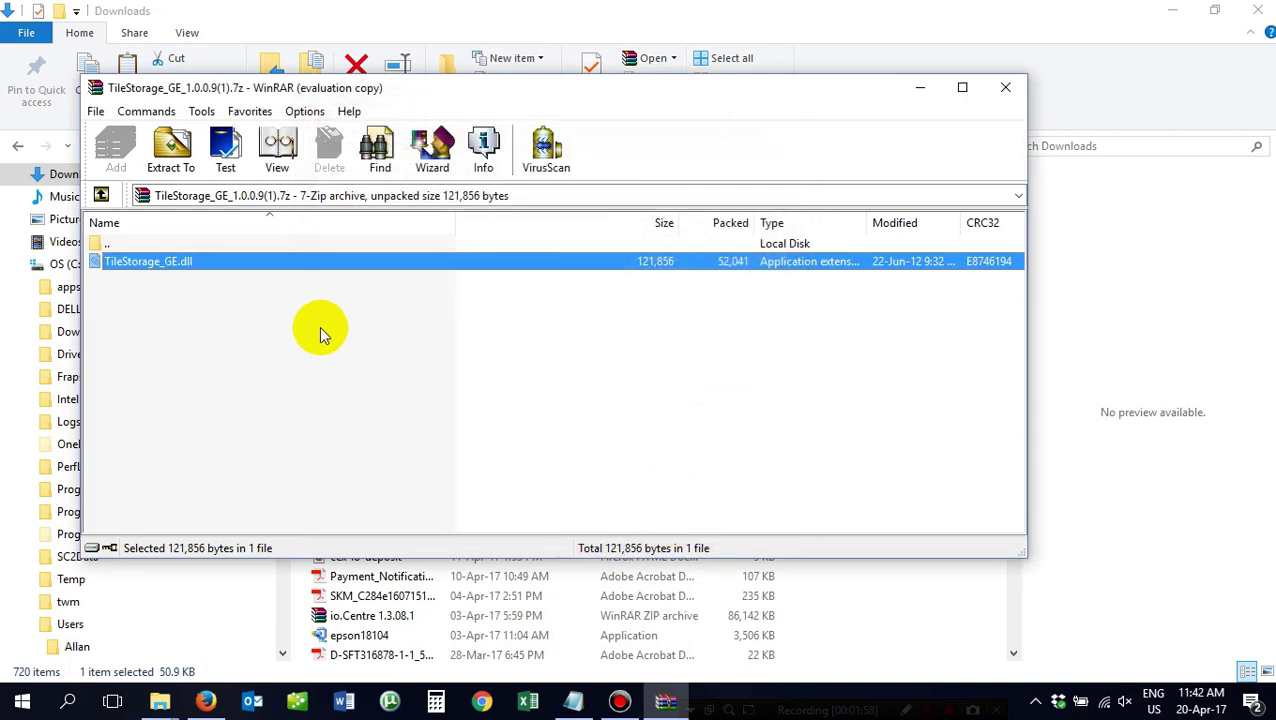
pyautogui.click(1006, 89)
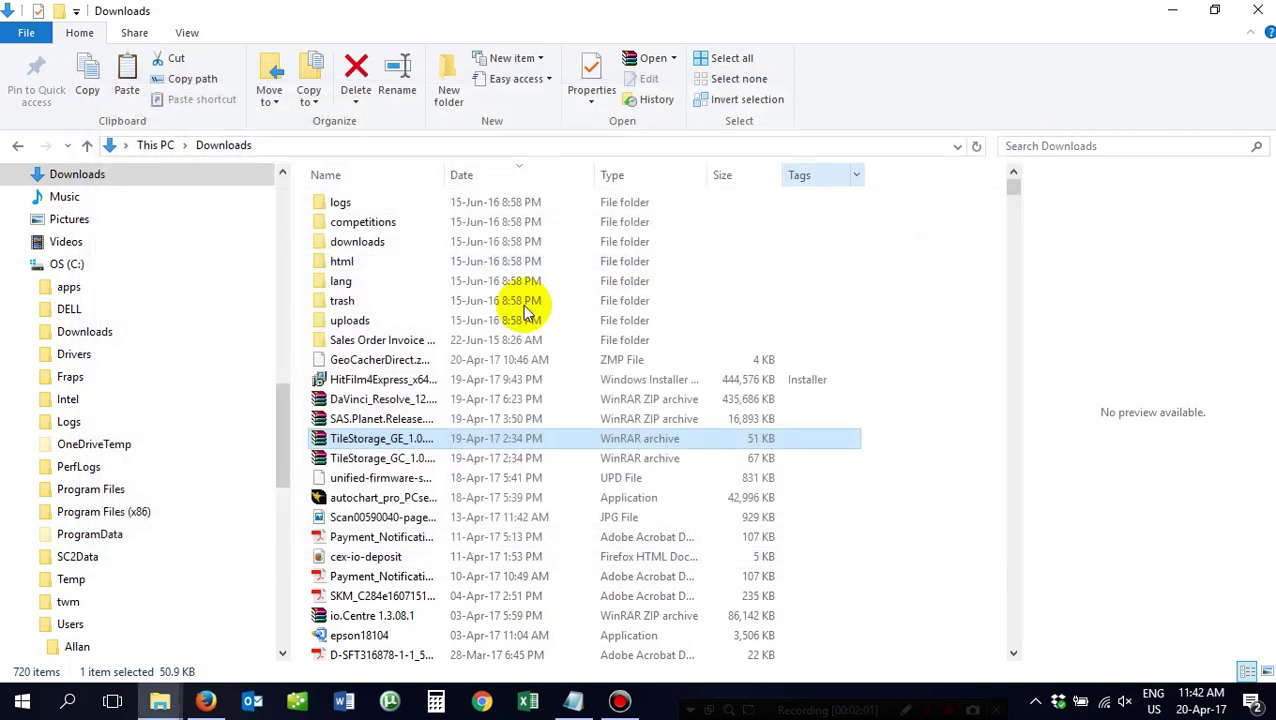
# Open the TileStorage_GC archive in WinRAR and select TileStorage_GC.dll.
pyautogui.click(378, 458)
pyautogui.doubleClick(390, 462)
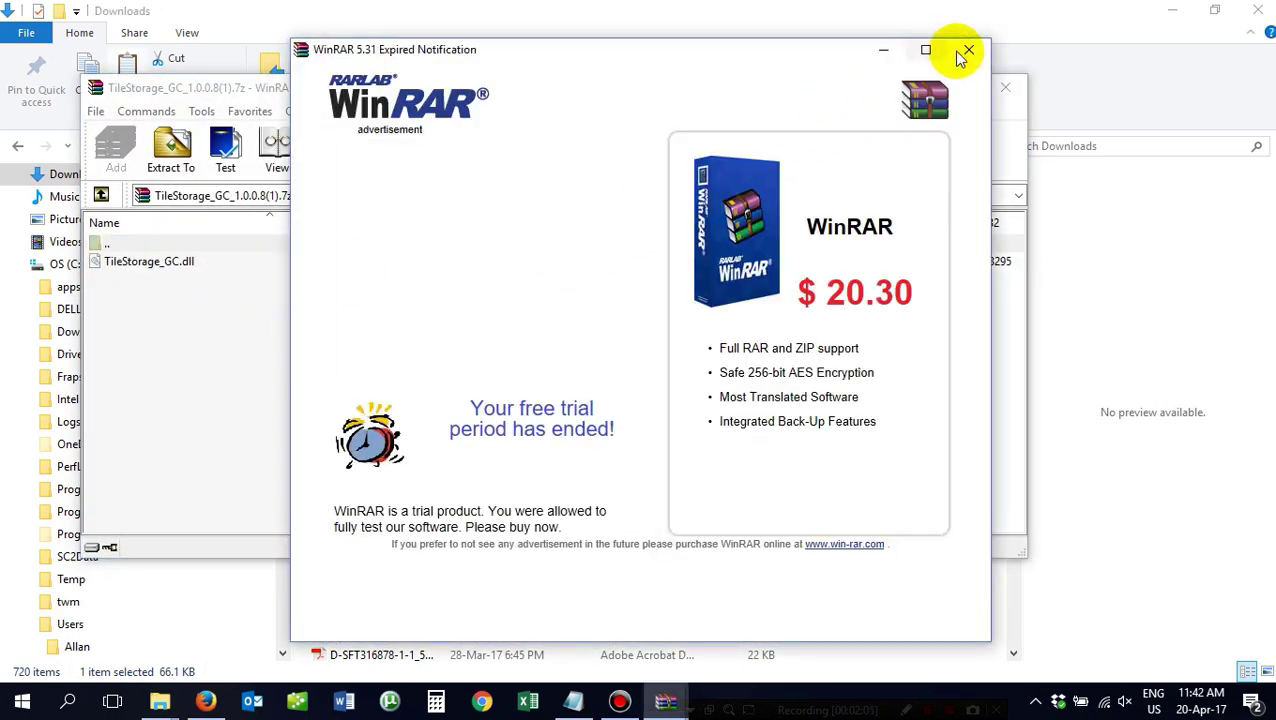
pyautogui.click(968, 49)
pyautogui.click(186, 264)
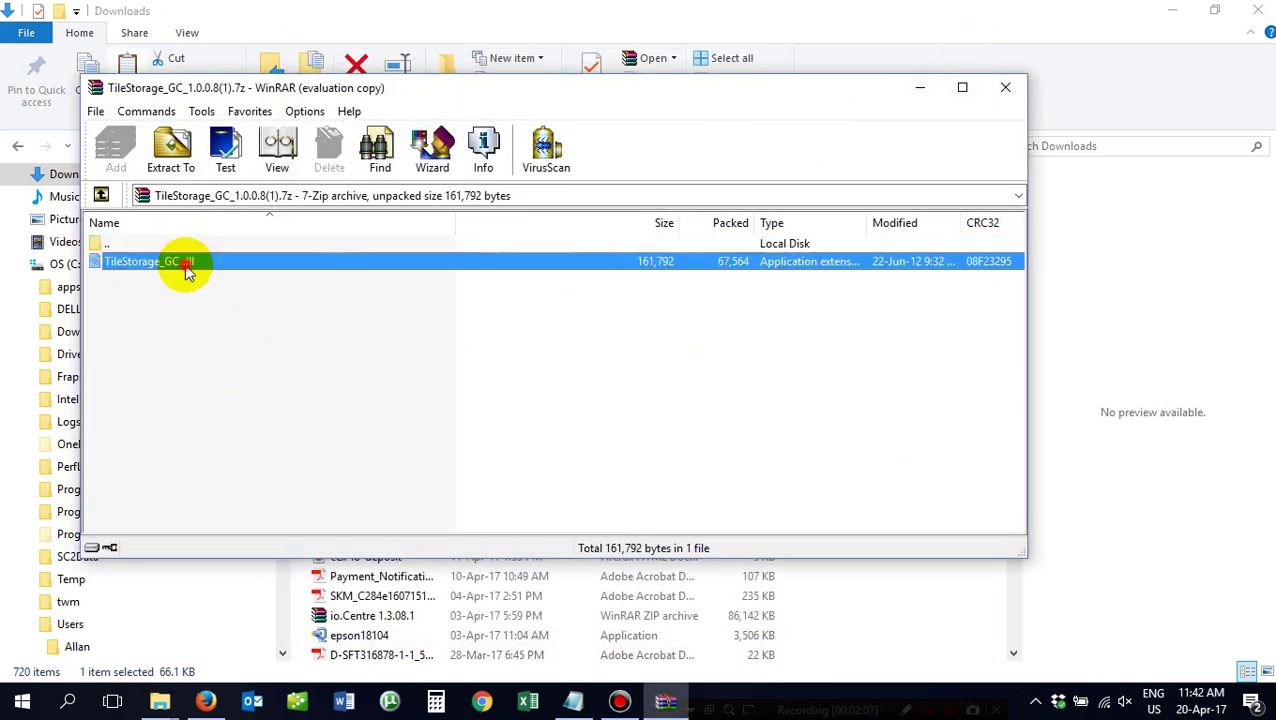
# Extract TileStorage_GC.dll into OneDrive\Mapping\SAS.Planet.Release.160707.
pyautogui.click(171, 150)
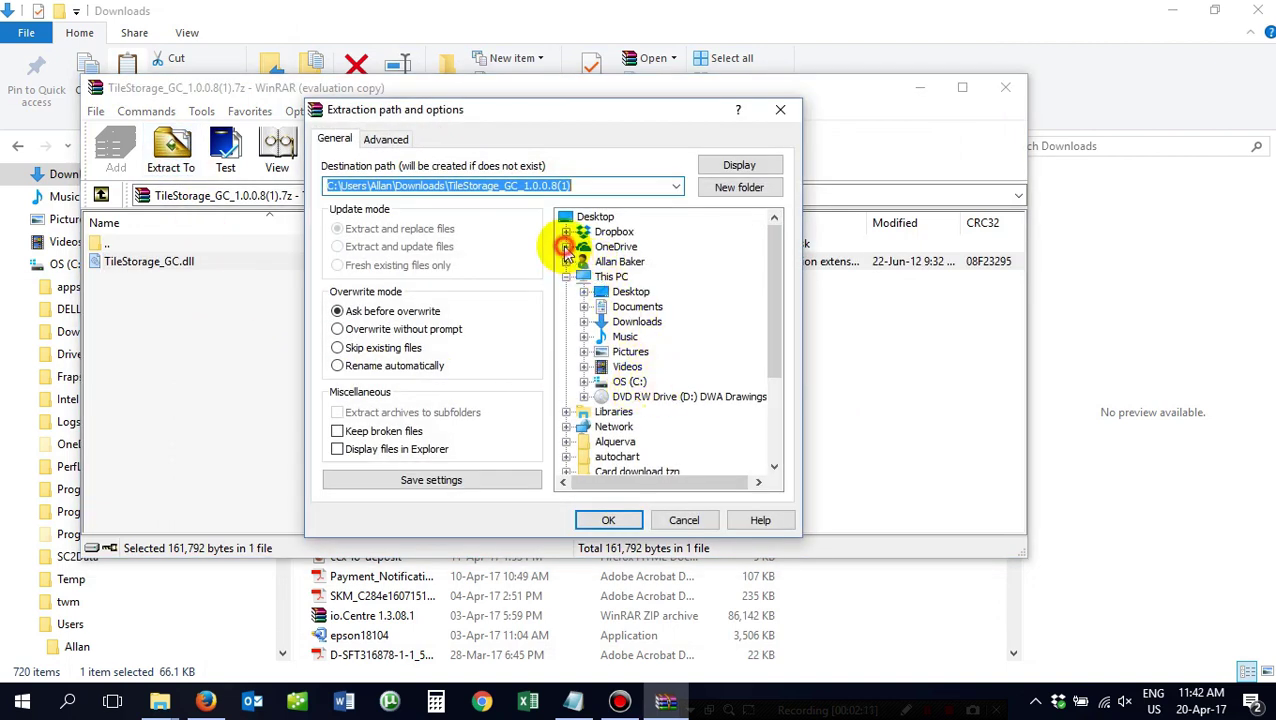
pyautogui.click(566, 247)
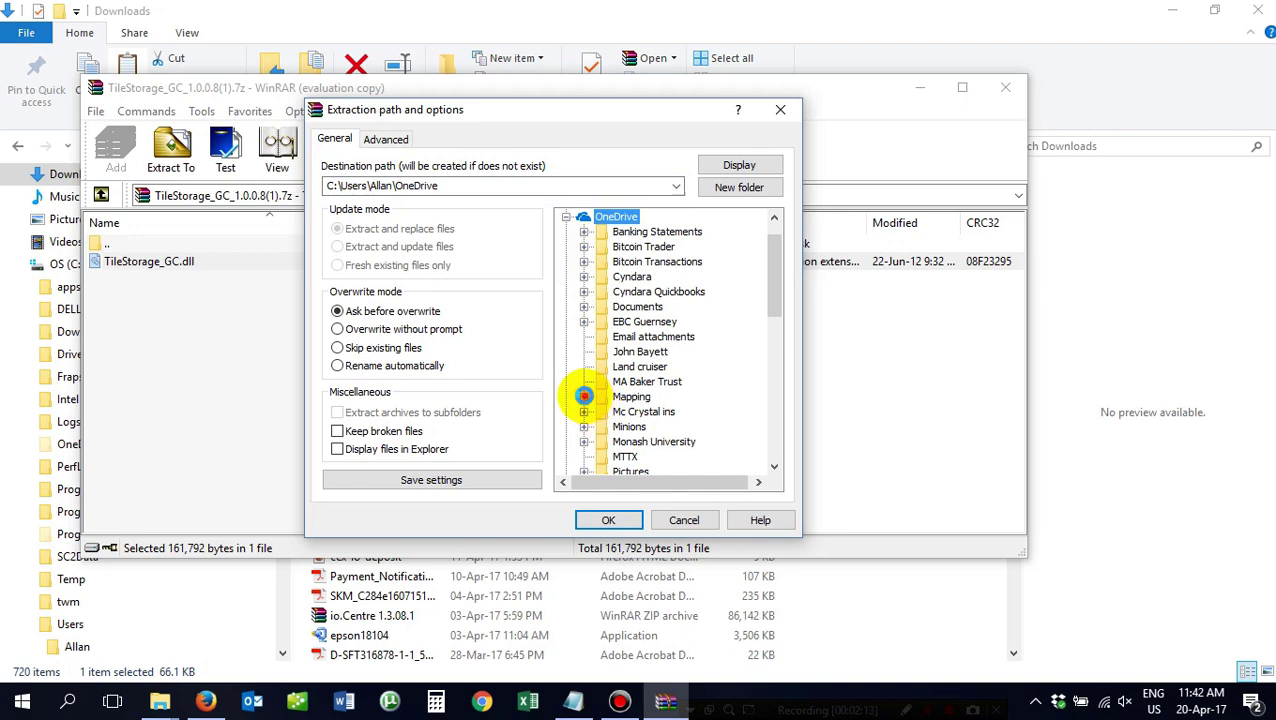
pyautogui.click(584, 396)
pyautogui.scroll(-6, 640, 430)
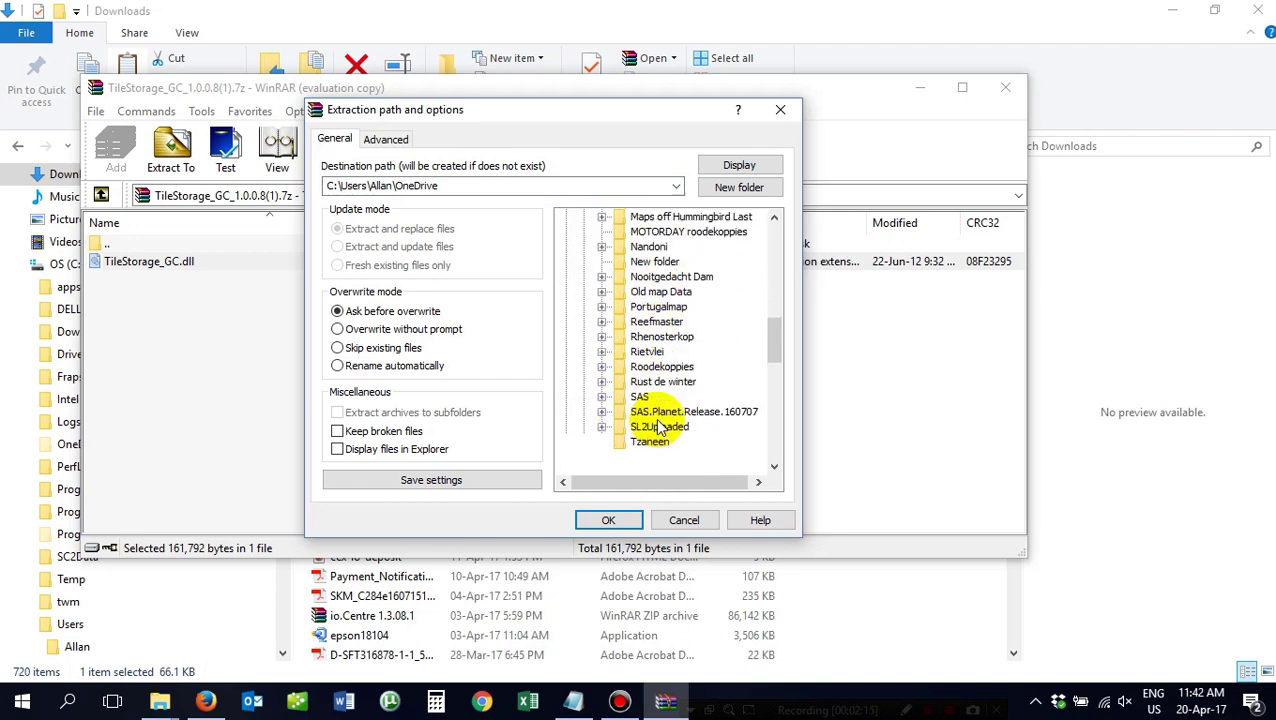
pyautogui.scroll(-2, 658, 426)
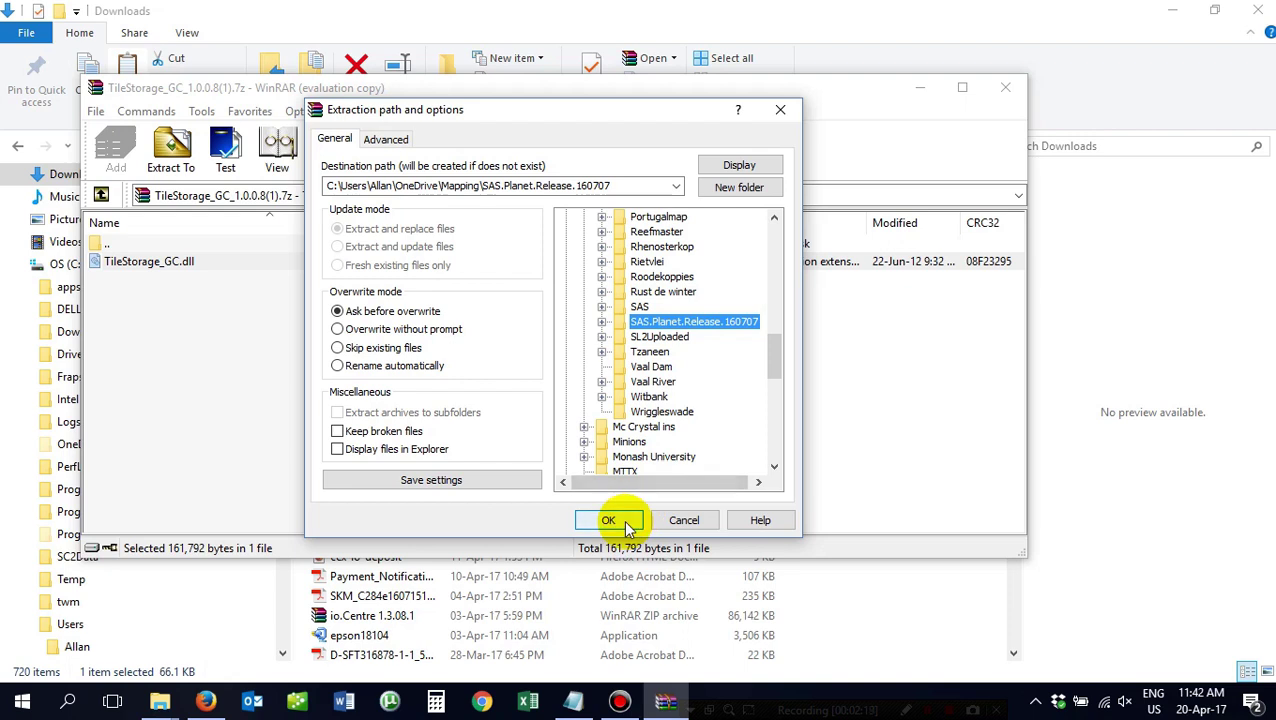
pyautogui.click(684, 520)
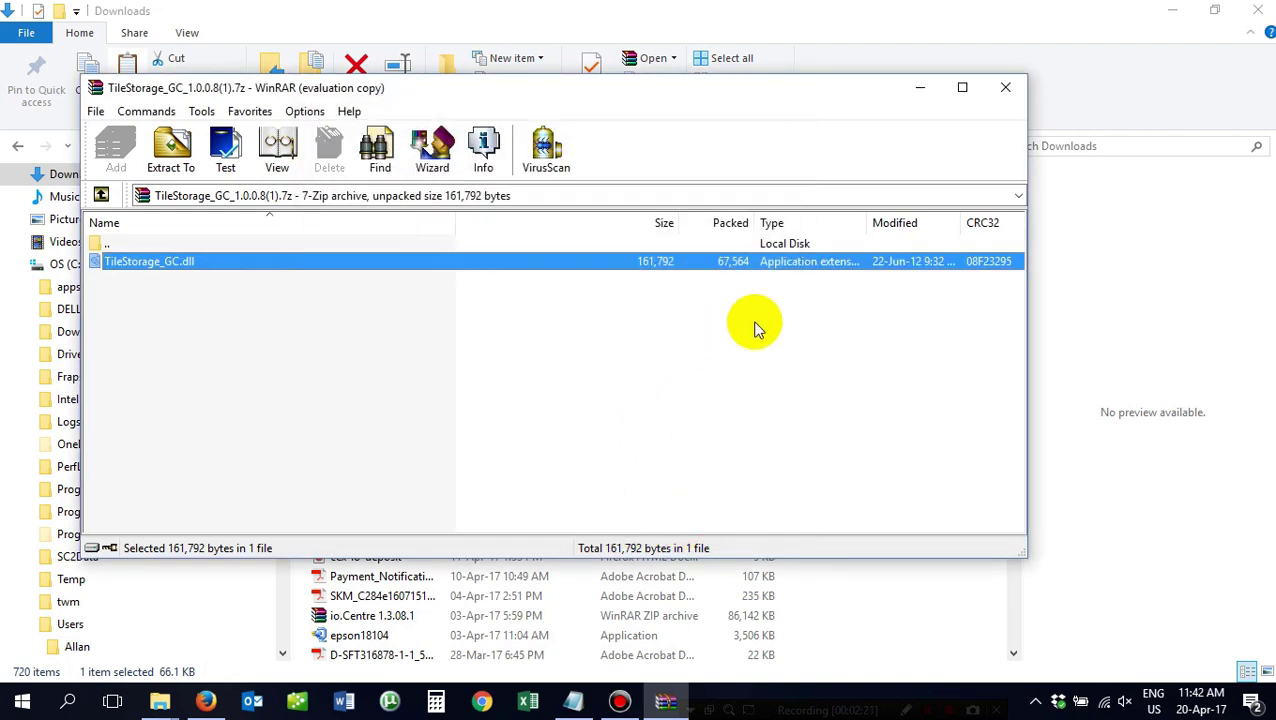
# Close WinRAR and cut the GeoCacherDirect file from Downloads.
pyautogui.click(1005, 91)
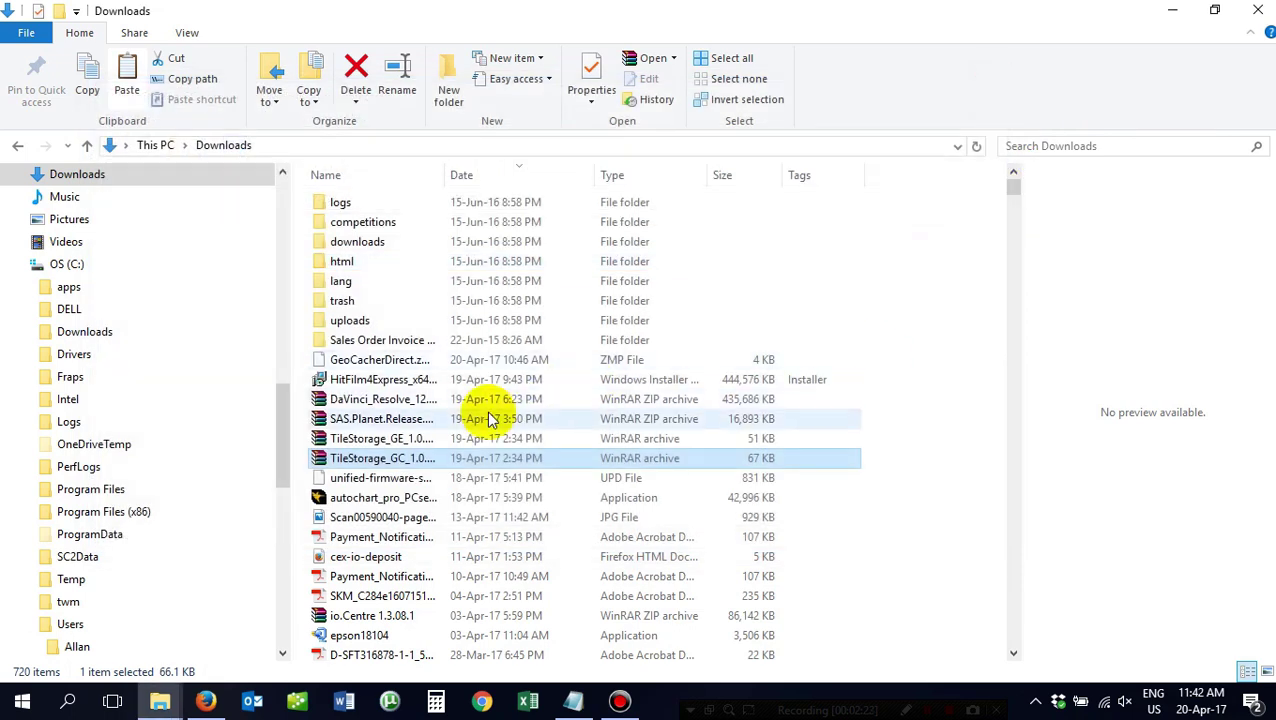
pyautogui.click(390, 366)
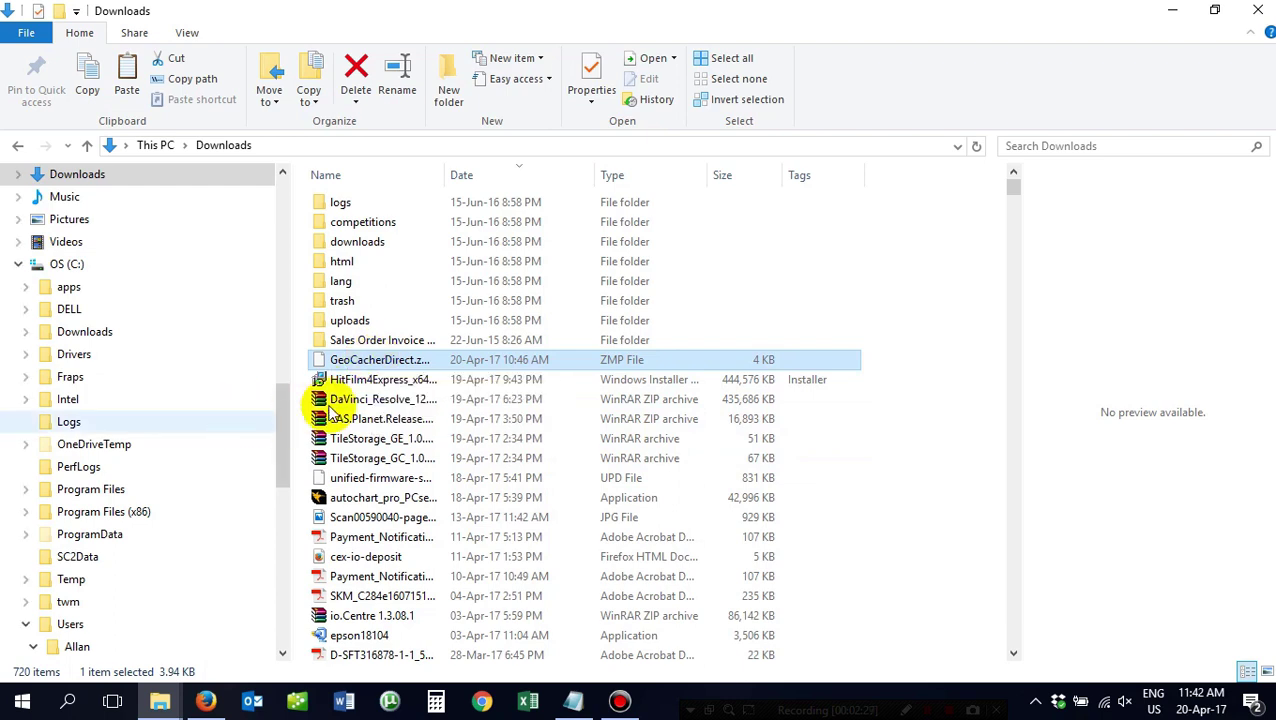
pyautogui.rightClick(383, 366)
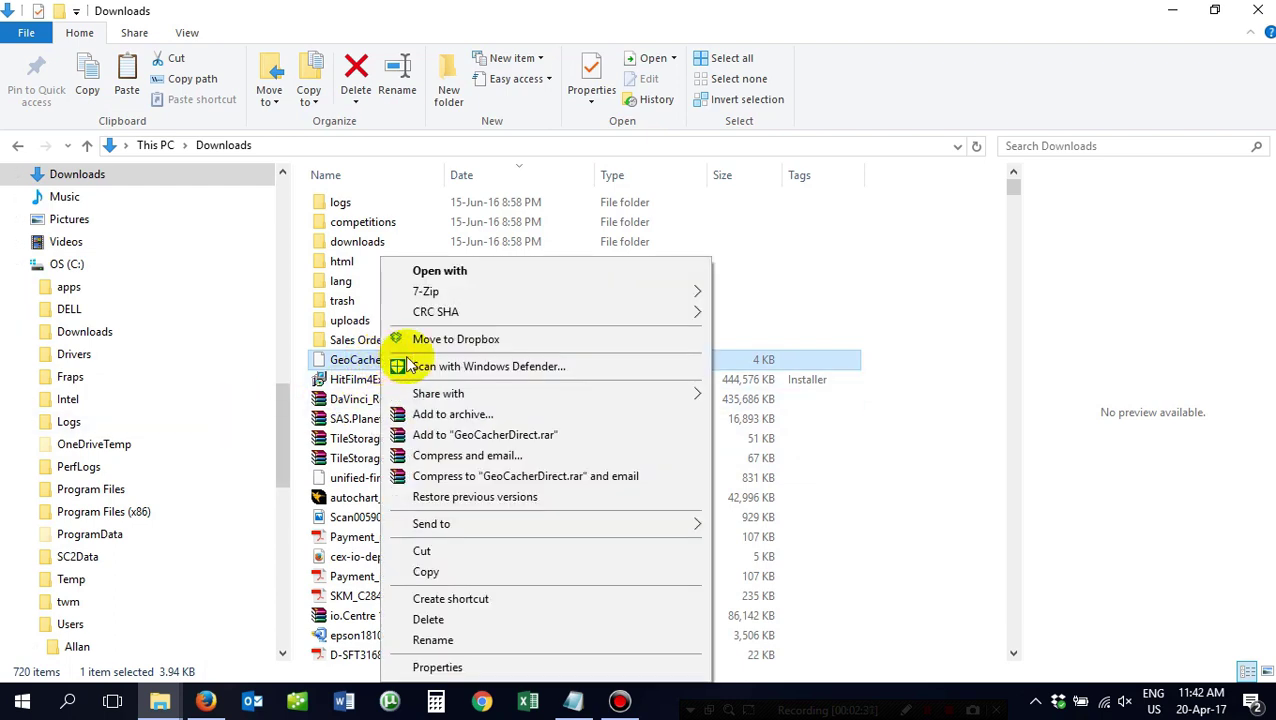
pyautogui.click(455, 553)
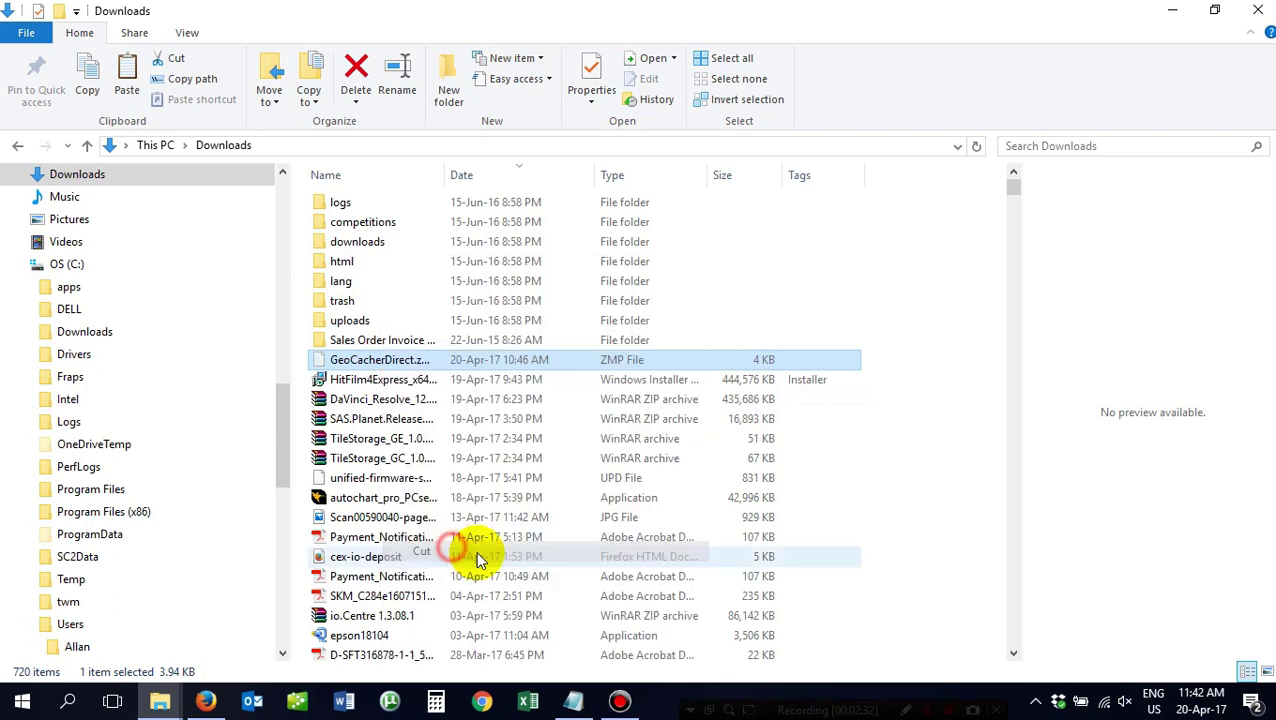
# Browse to Mapping\SAS.Planet.Release.160707\Maps and locate GeoCacherDirect.zmp there.
pyautogui.scroll(-1, 151, 495)
pyautogui.scroll(-3, 152, 495)
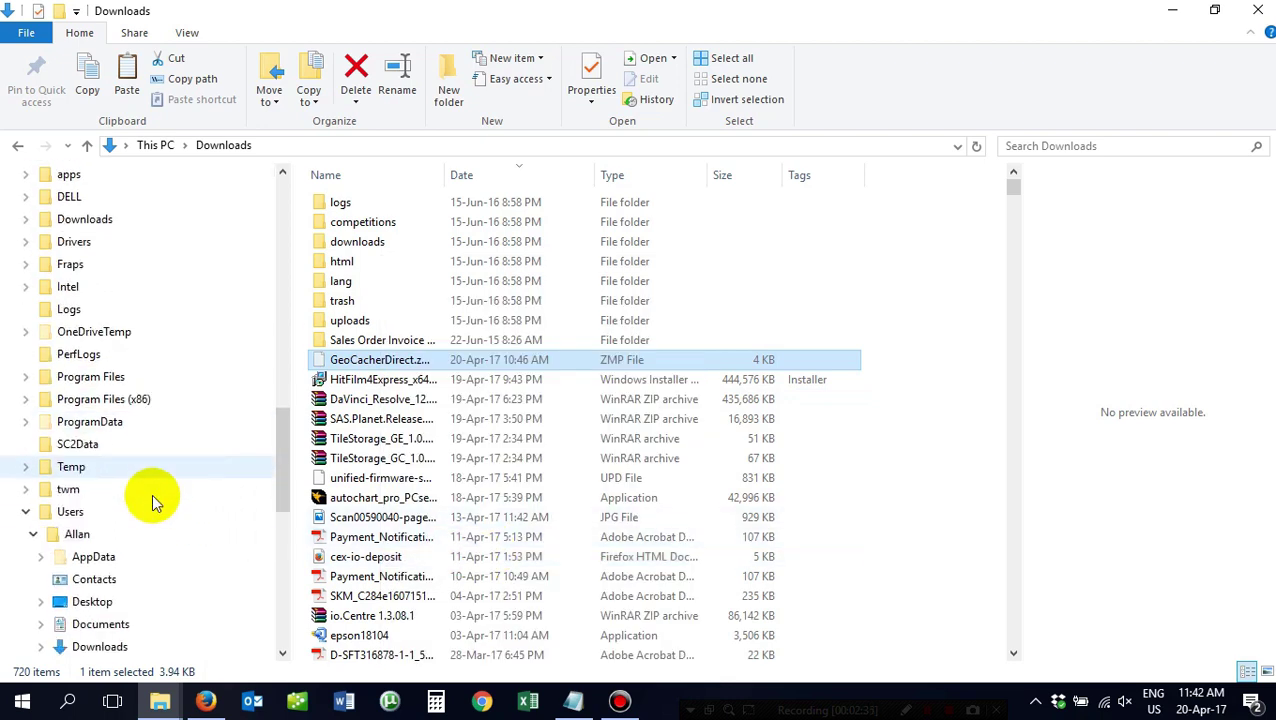
pyautogui.scroll(3, 153, 495)
pyautogui.scroll(6, 153, 495)
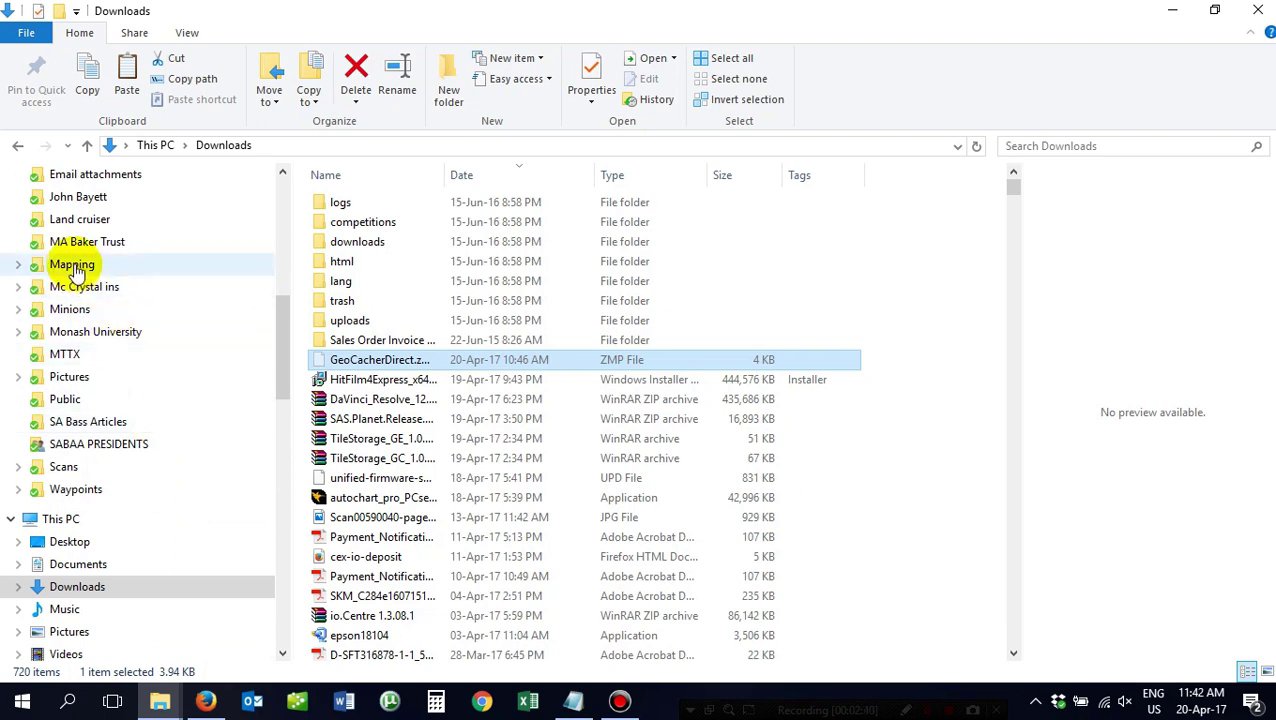
pyautogui.click(73, 266)
pyautogui.scroll(-2, 440, 520)
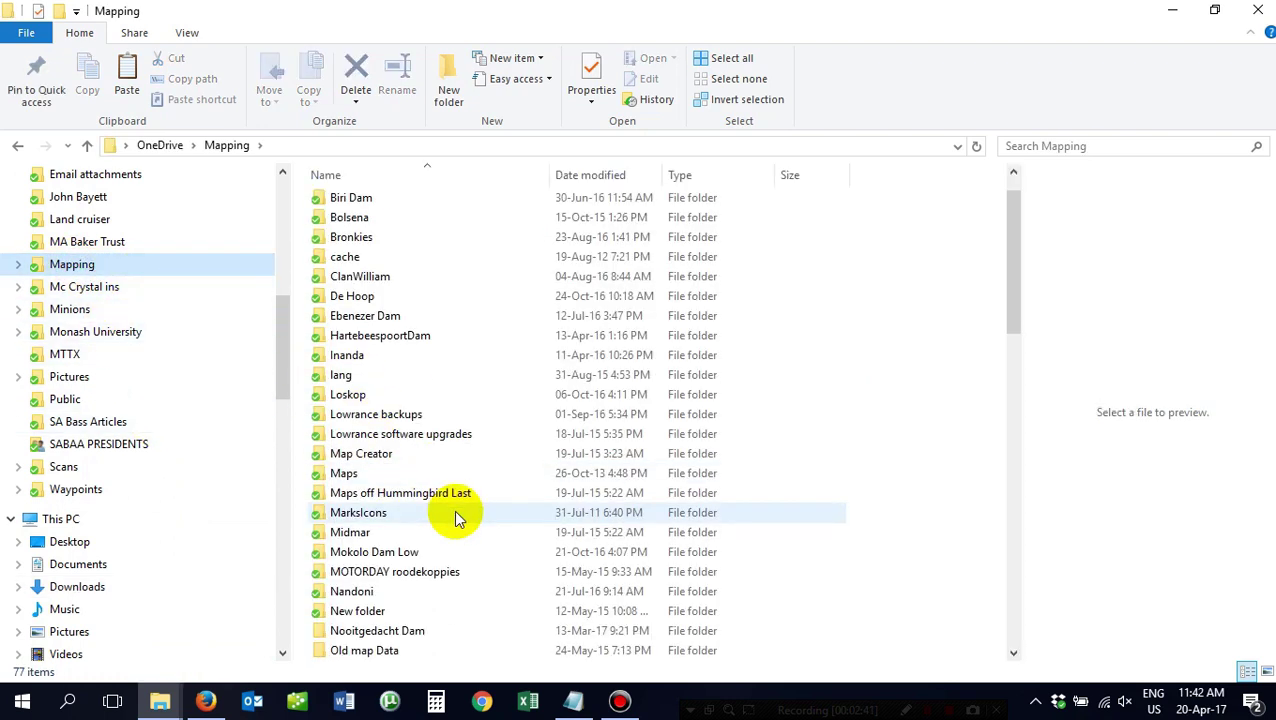
pyautogui.scroll(-3, 455, 512)
pyautogui.click(414, 578)
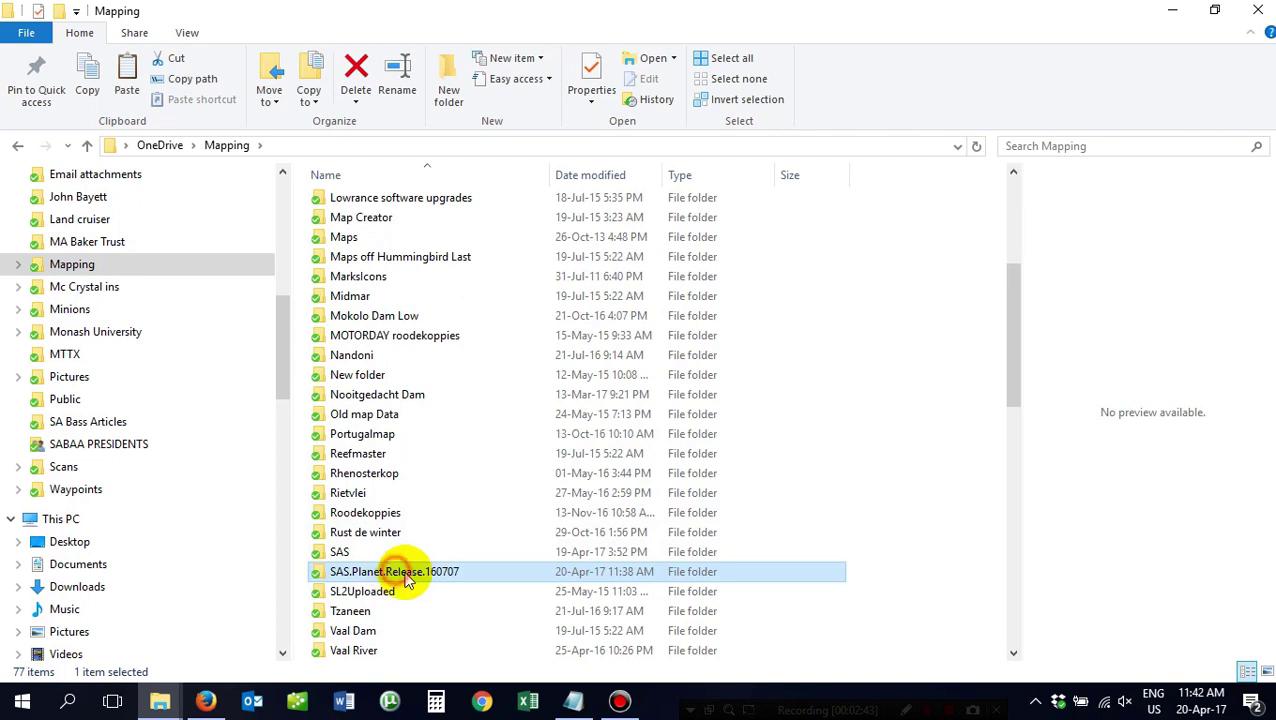
pyautogui.doubleClick(414, 578)
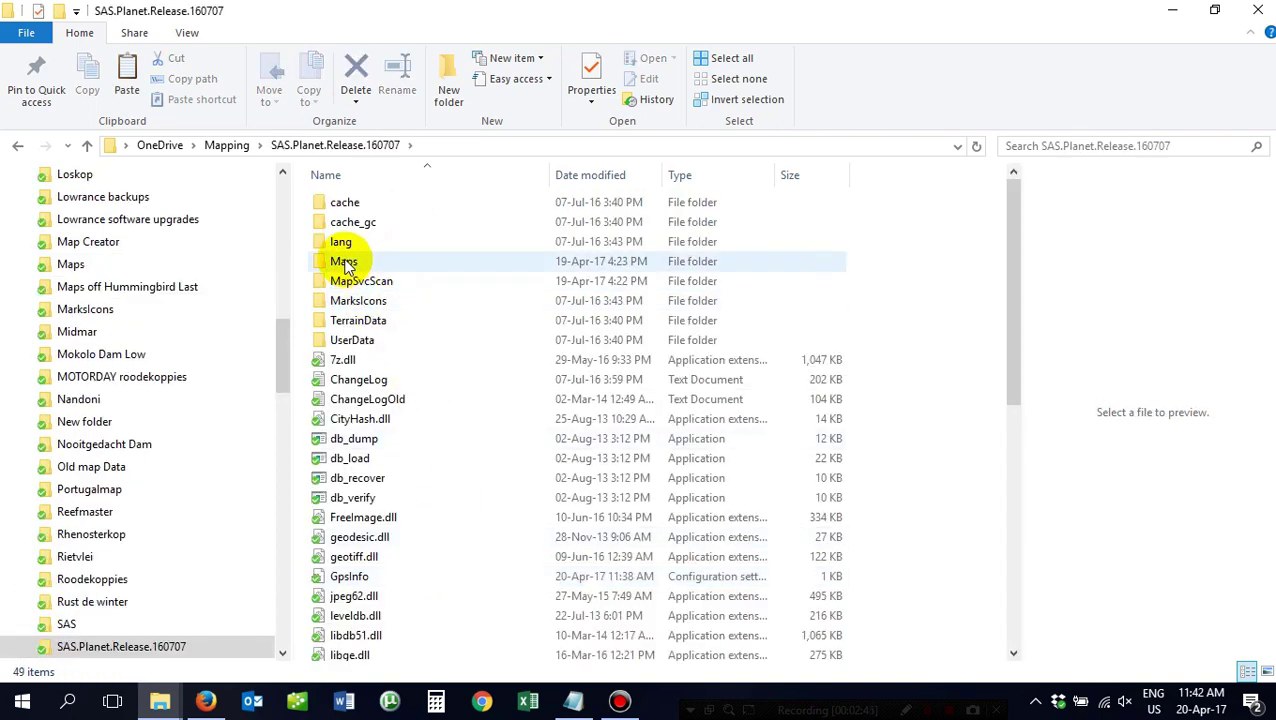
pyautogui.doubleClick(344, 262)
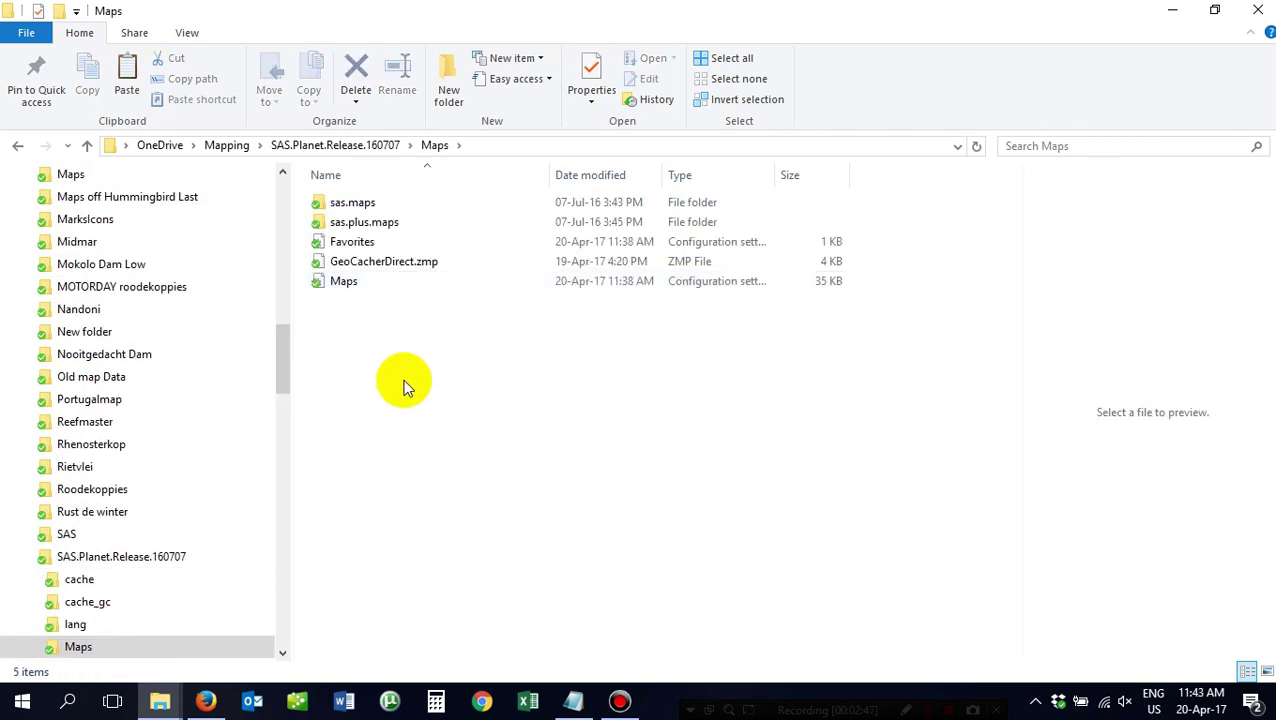
pyautogui.rightClick(404, 380)
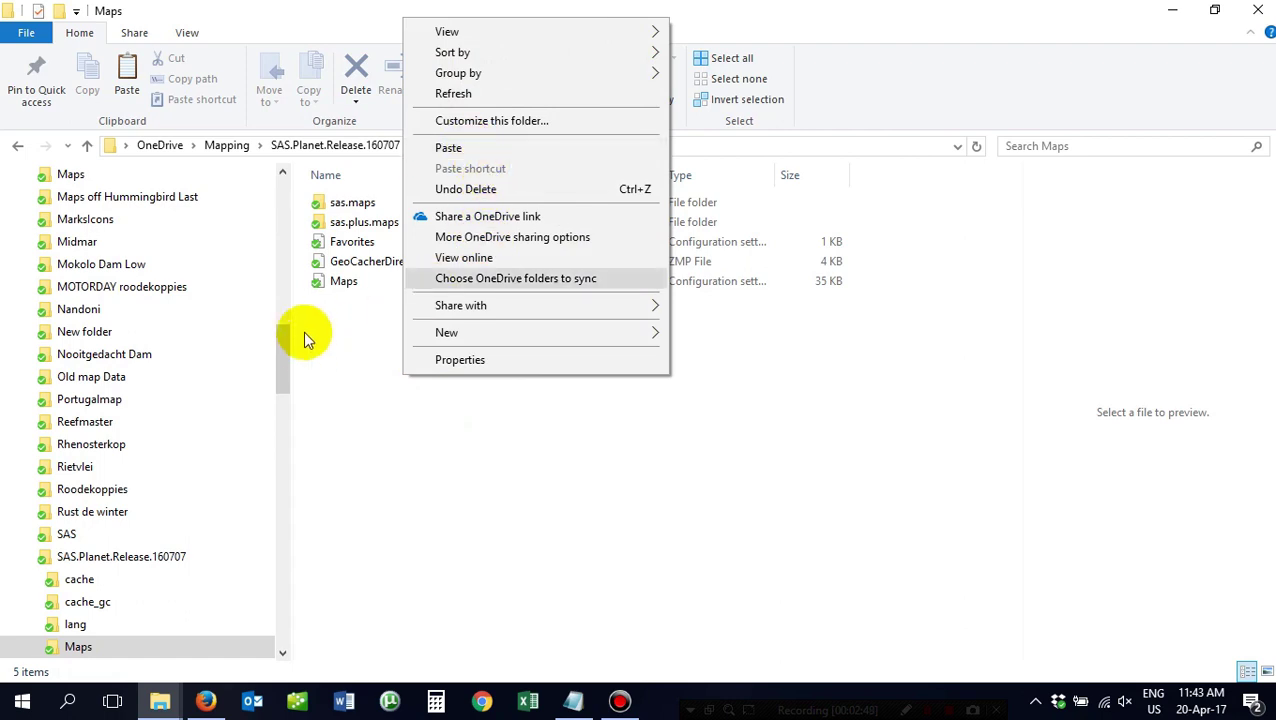
pyautogui.click(325, 348)
pyautogui.click(372, 264)
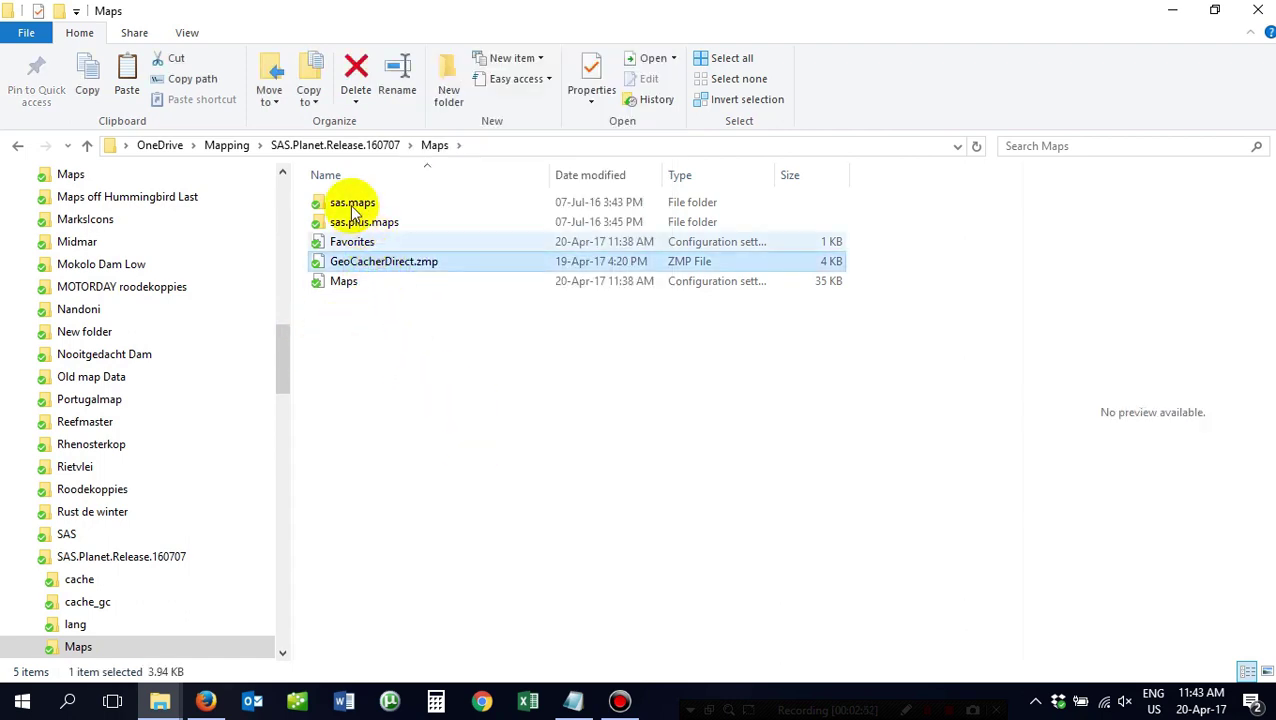
# Return to SAS.Planet.Release.160707 and check TileStorage_GC.dll and TileStorage_GE.dll are present.
pyautogui.click(336, 148)
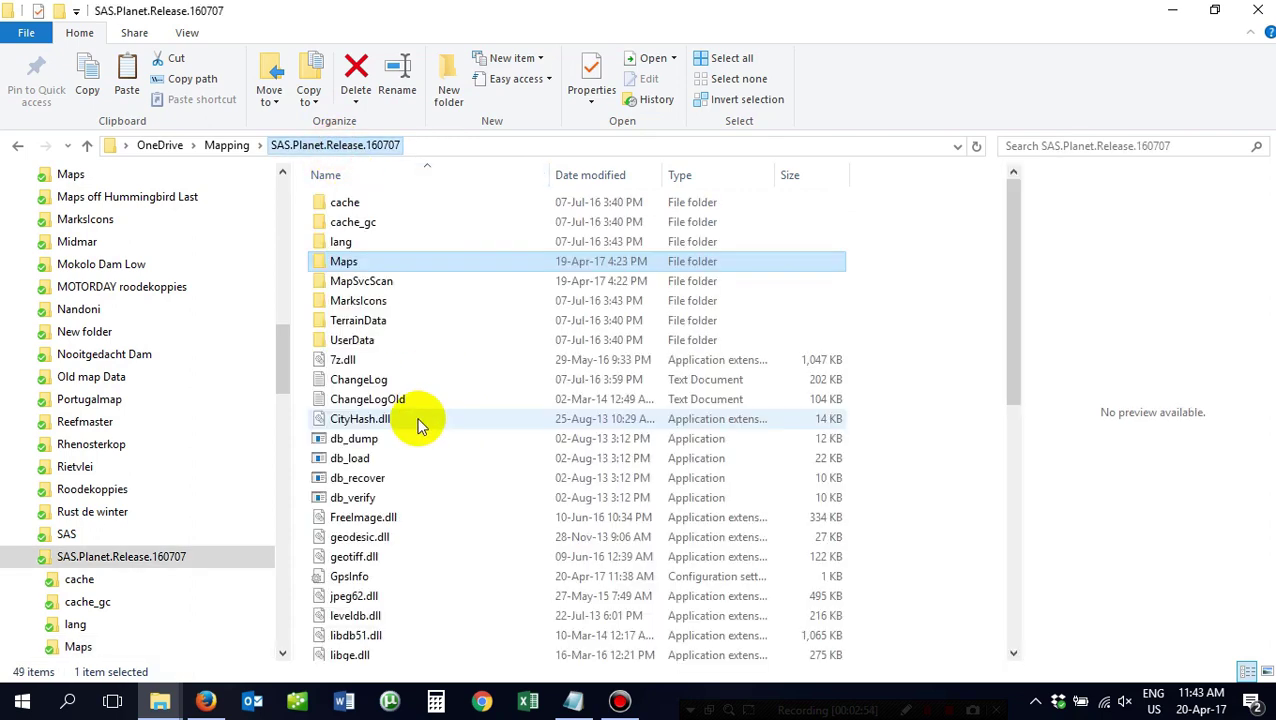
pyautogui.scroll(-3, 422, 423)
pyautogui.scroll(-5, 424, 425)
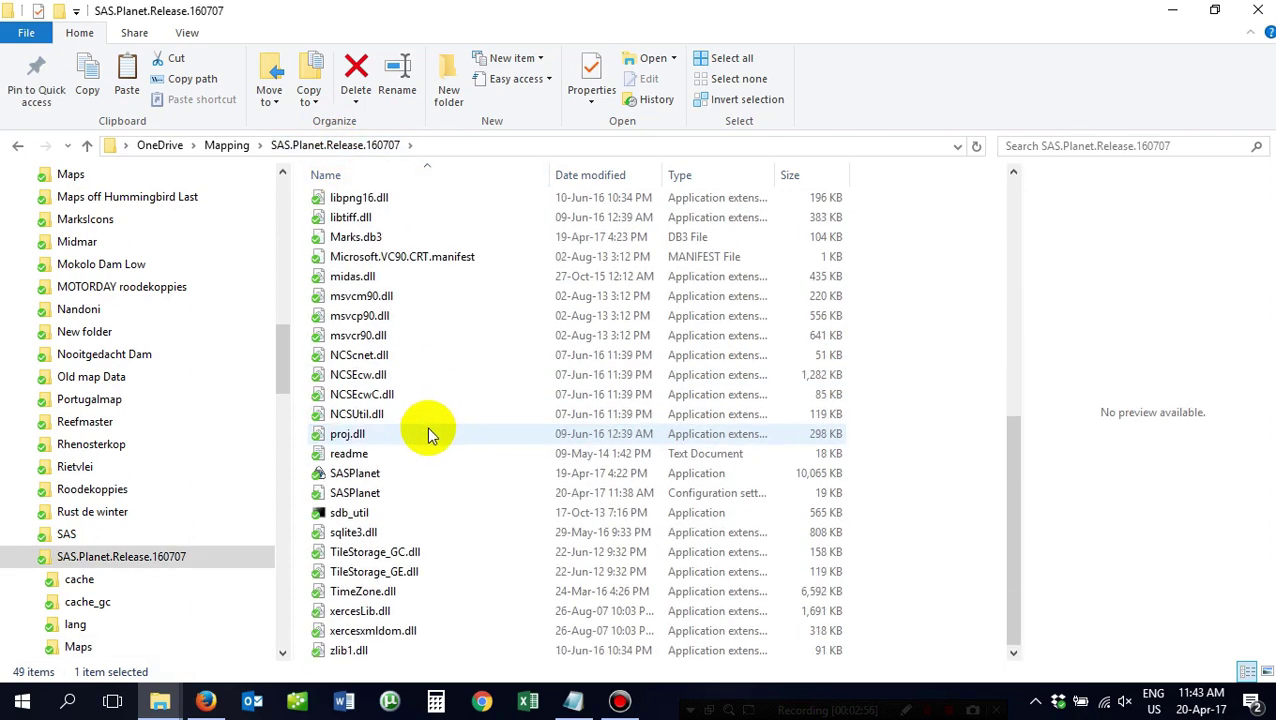
pyautogui.click(366, 558)
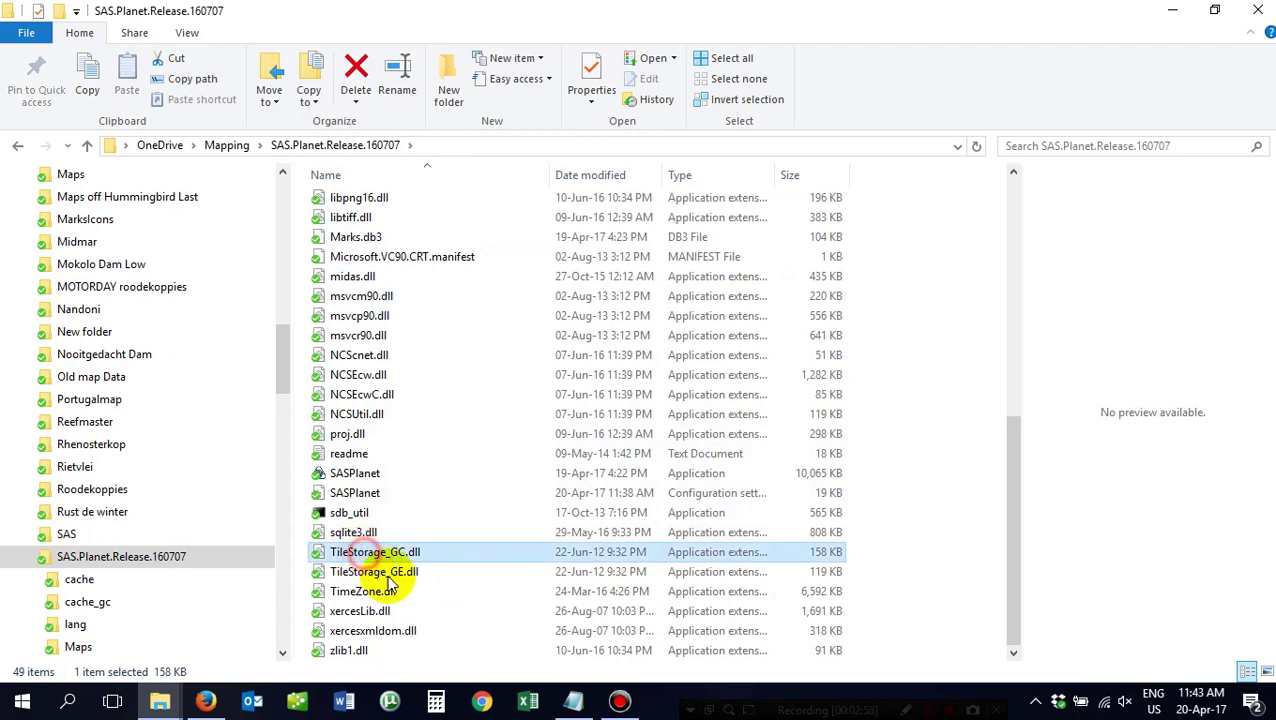
pyautogui.click(372, 575)
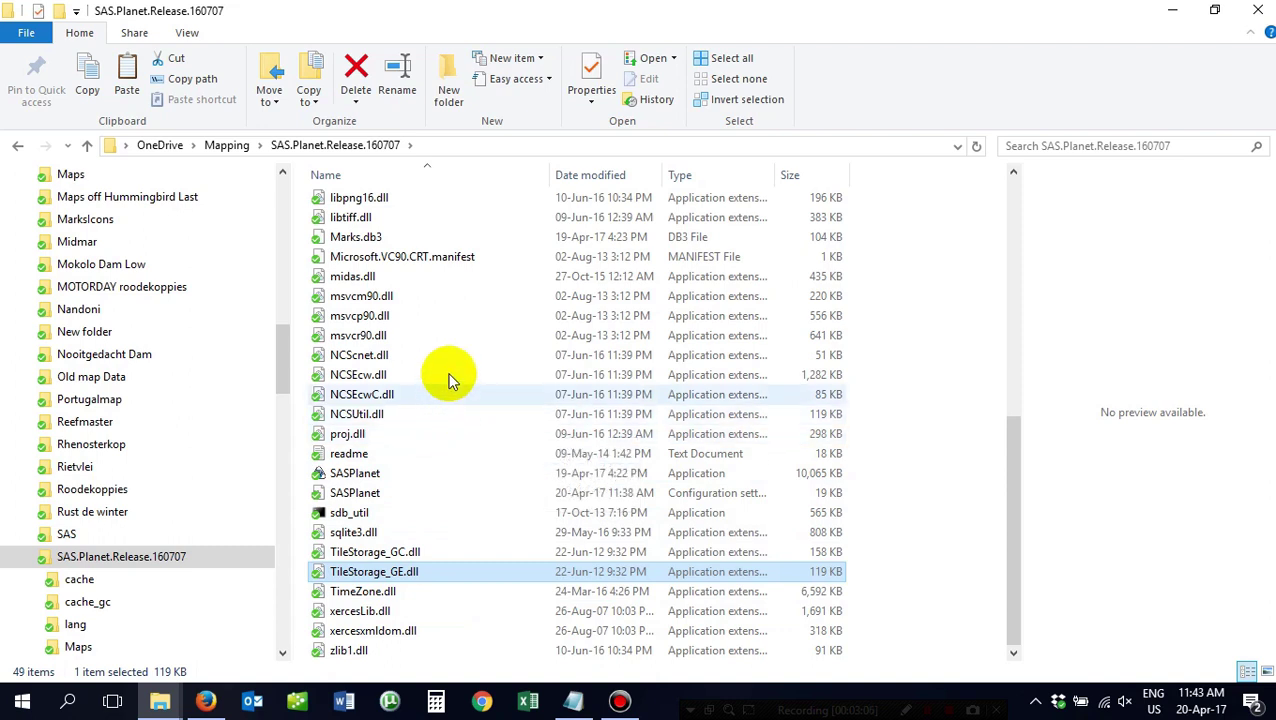
# Launch SASPlanet.exe, dismiss the duplicate GUID warning, and zoom the map out one level.
pyautogui.doubleClick(389, 476)
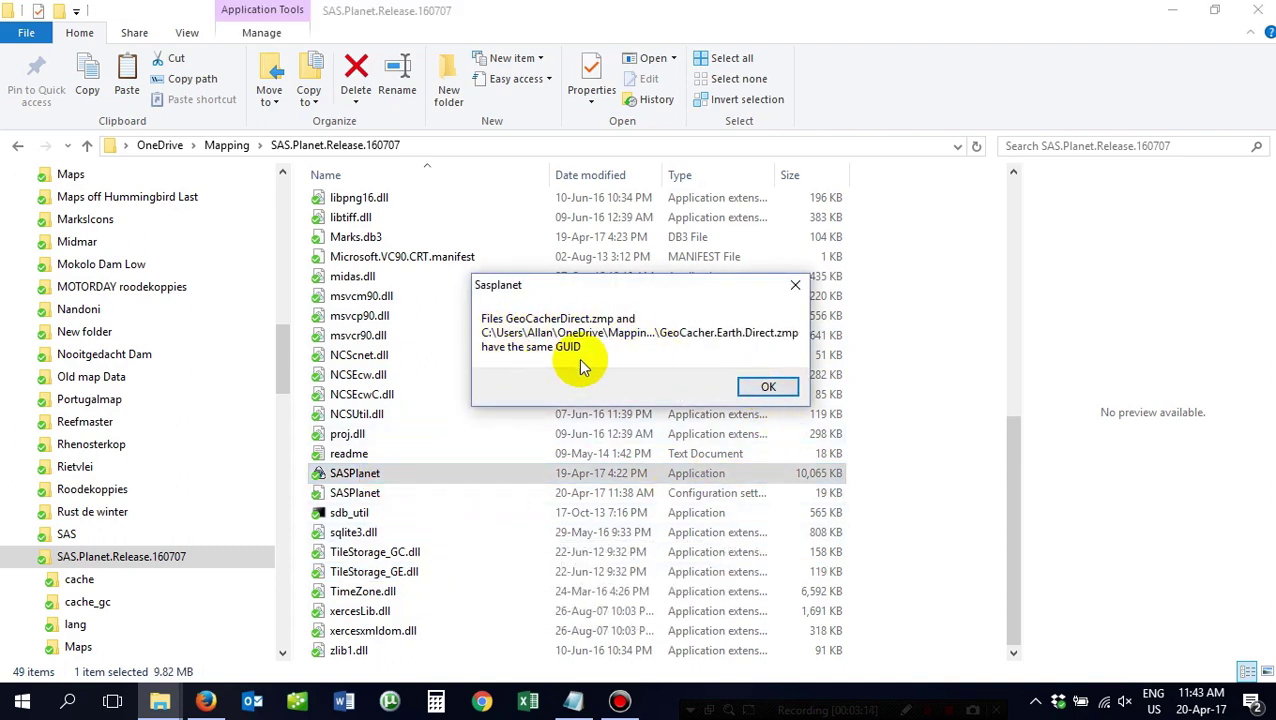
pyautogui.click(766, 390)
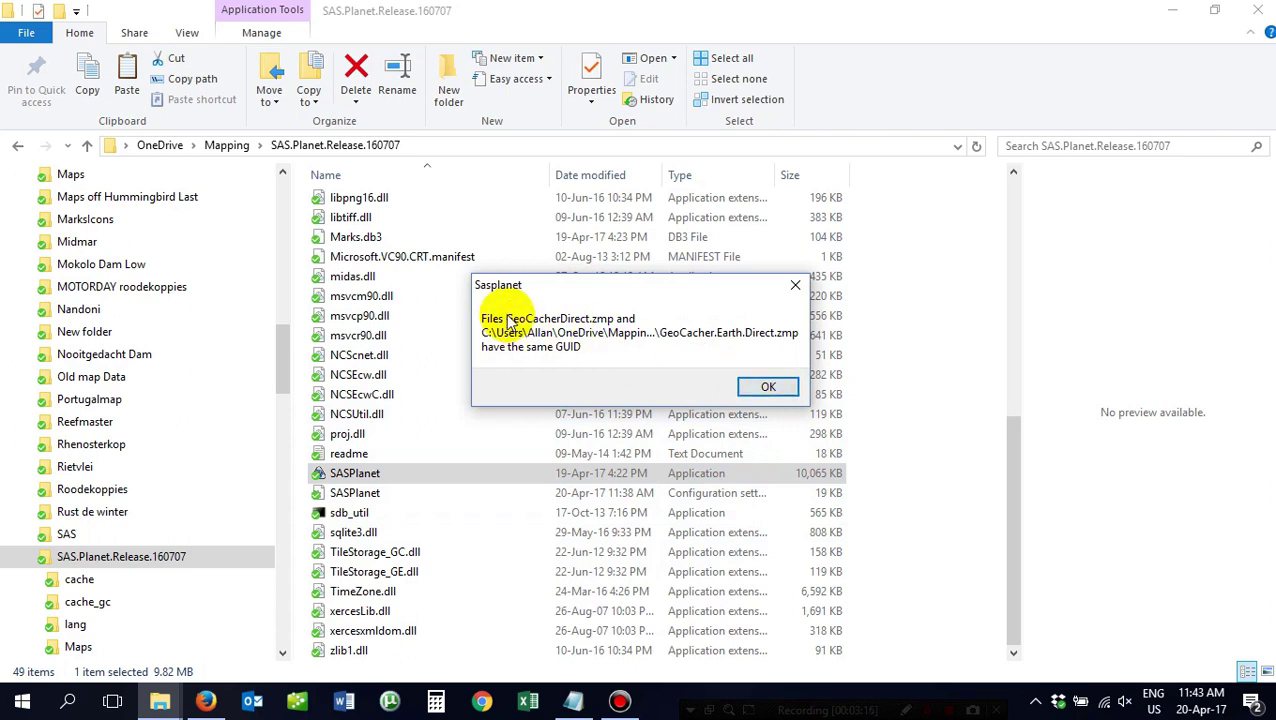
pyautogui.click(763, 388)
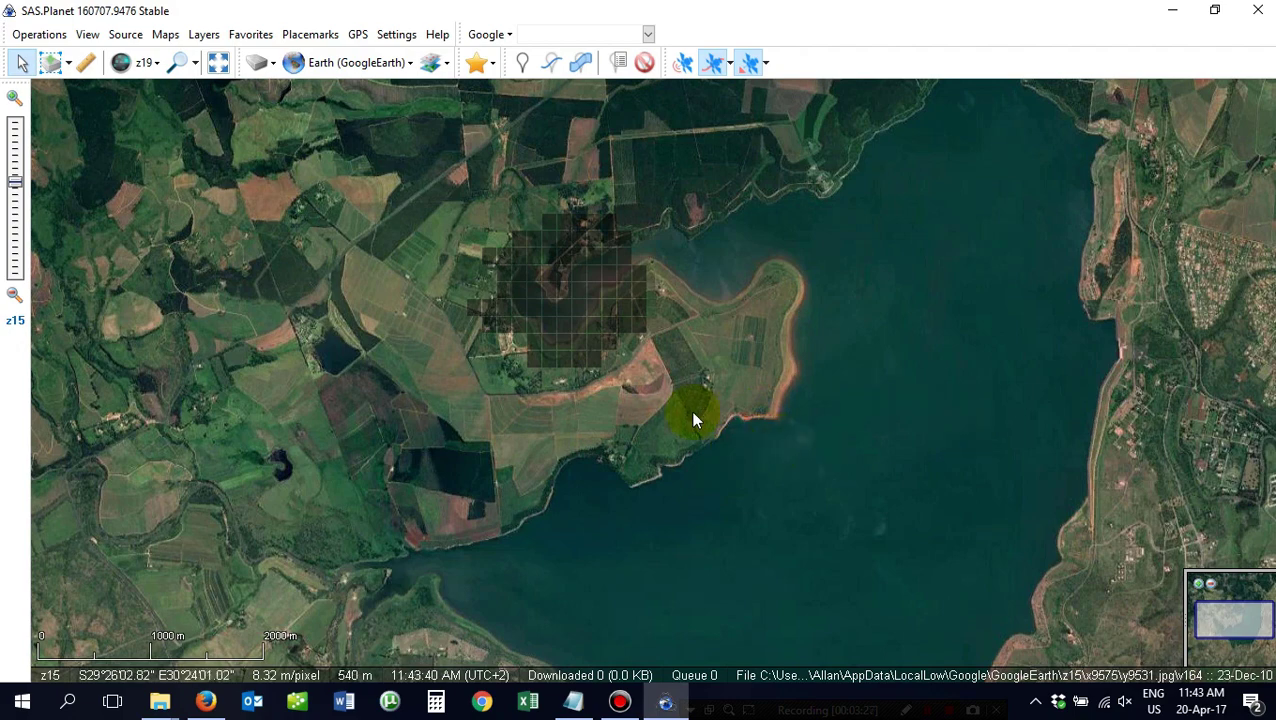
pyautogui.scroll(-1, 622, 403)
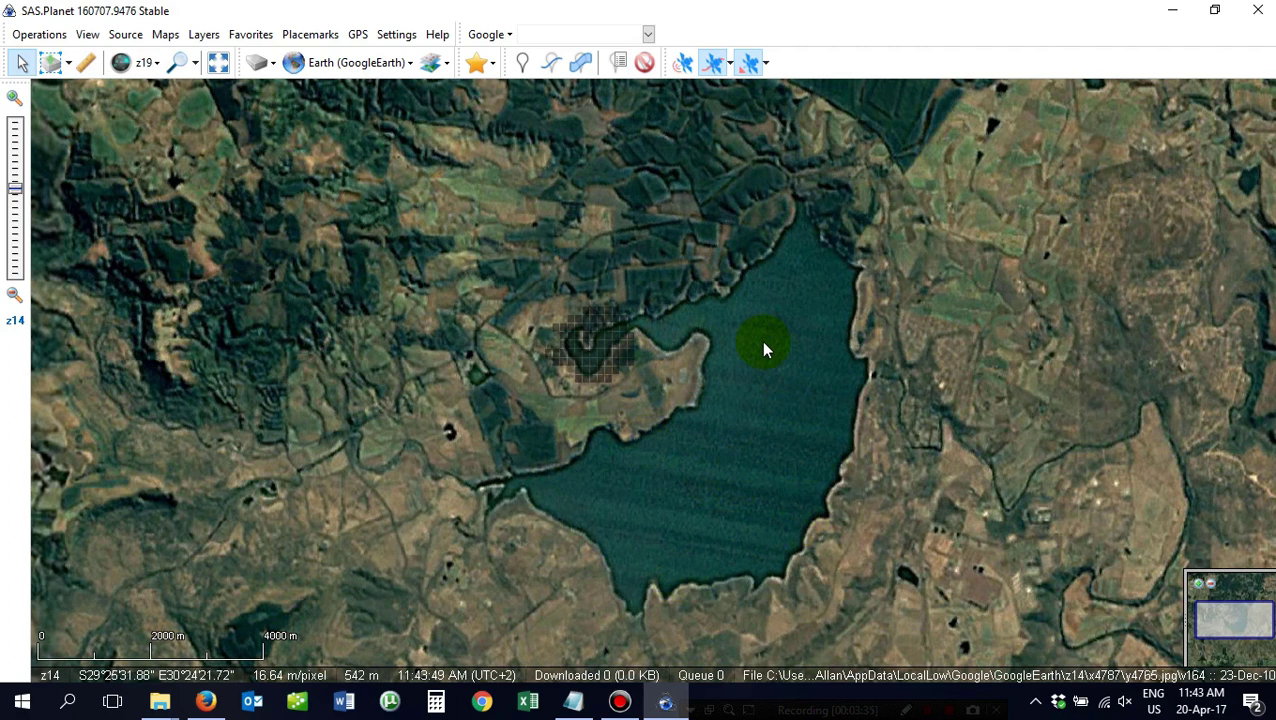
# Open the Cache page in SAS.Planet Options and review the GoogleEarth cache folder path.
pyautogui.click(396, 36)
pyautogui.click(410, 88)
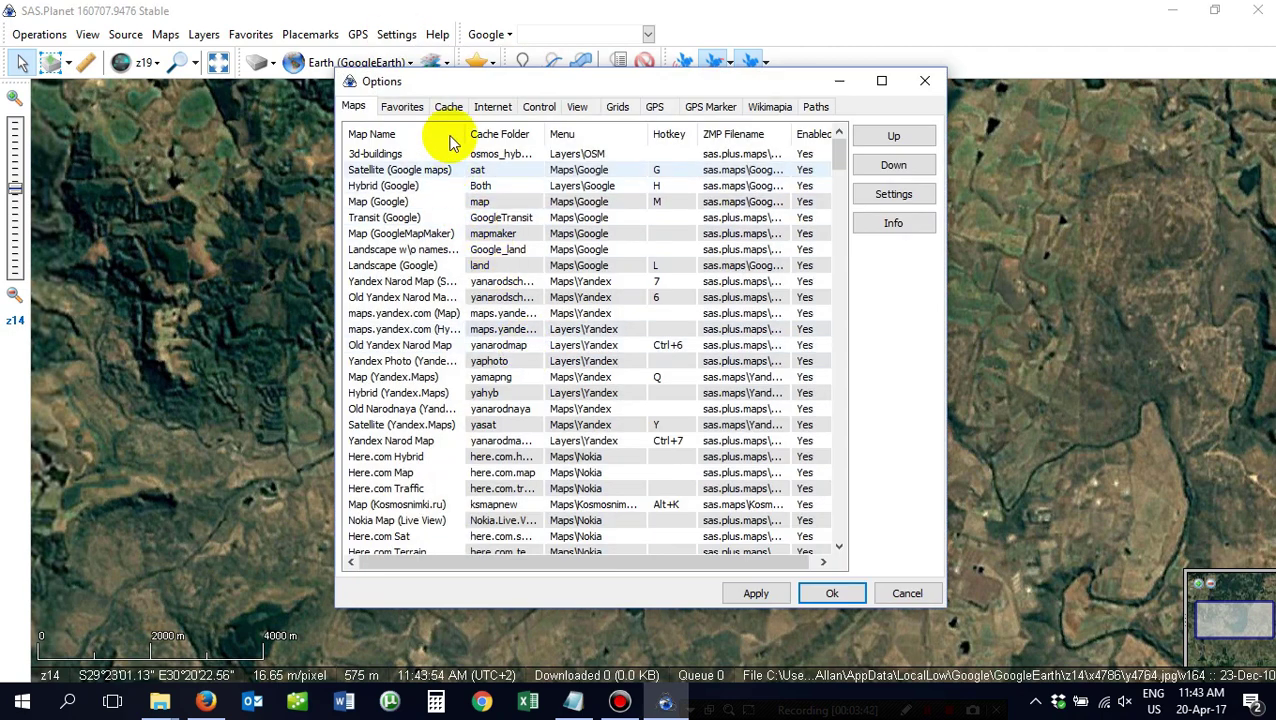
pyautogui.click(450, 108)
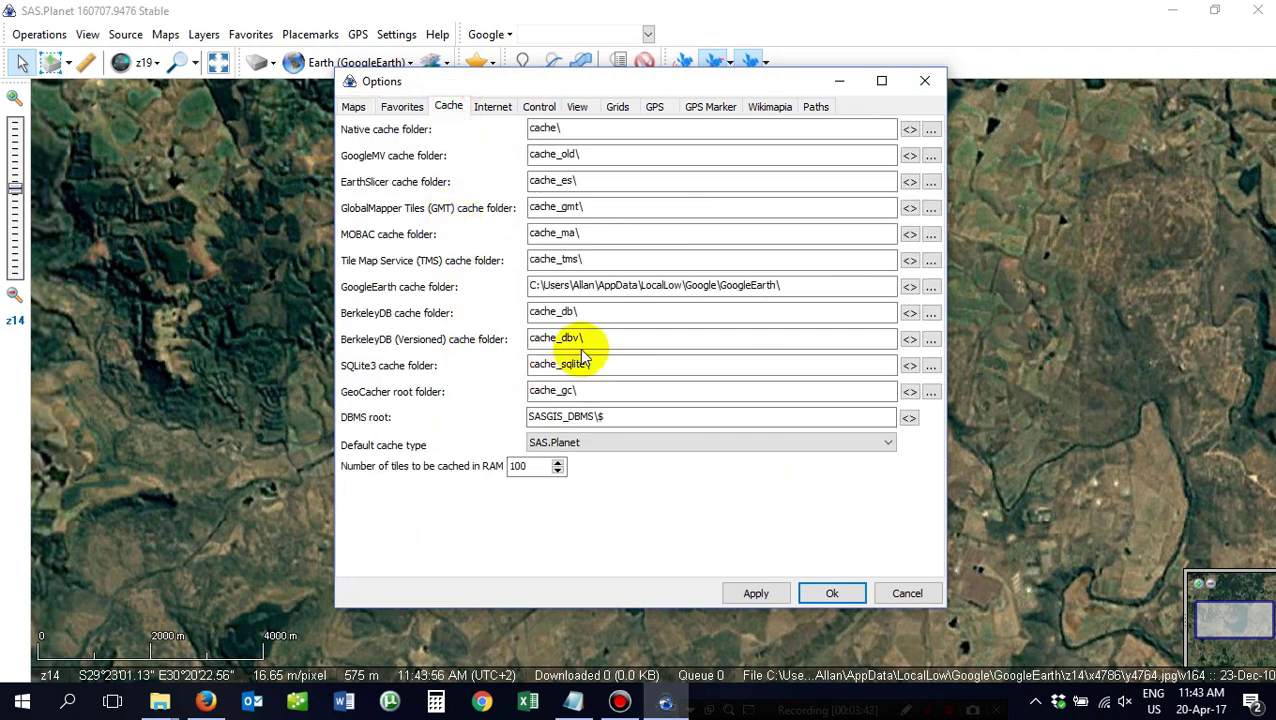
pyautogui.moveTo(795, 285); pyautogui.dragTo(520, 325)
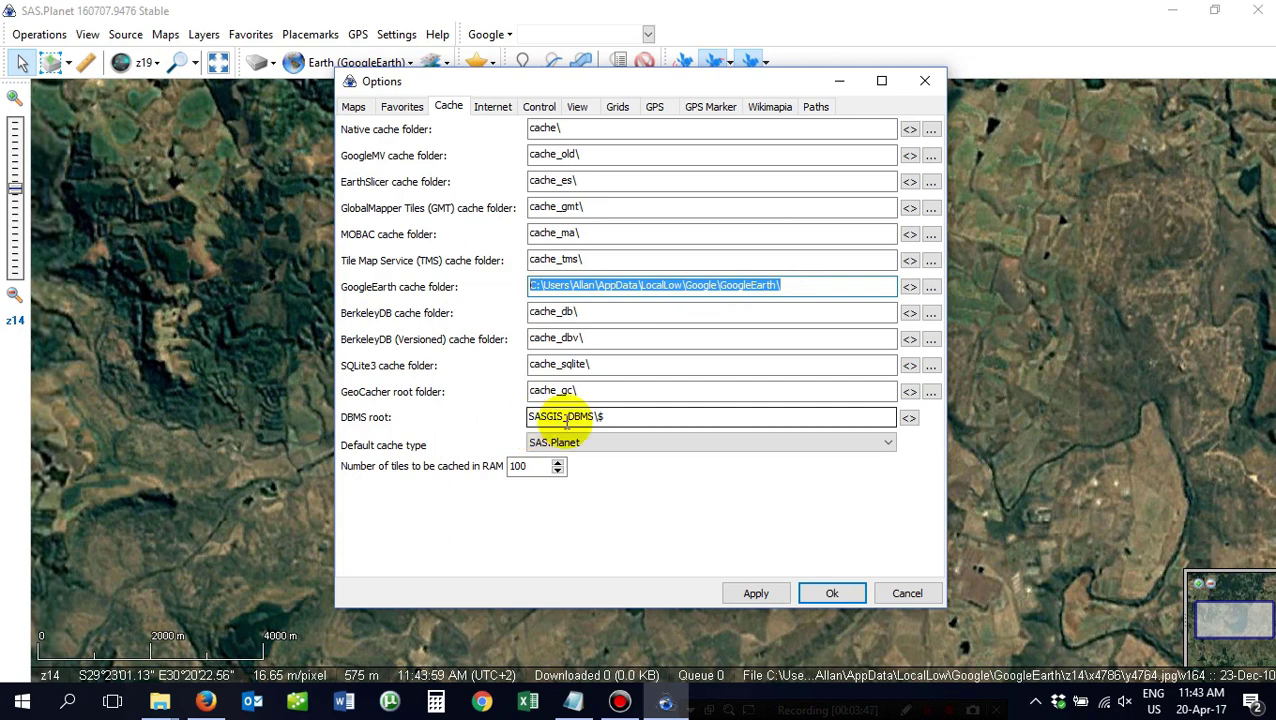
pyautogui.click(931, 288)
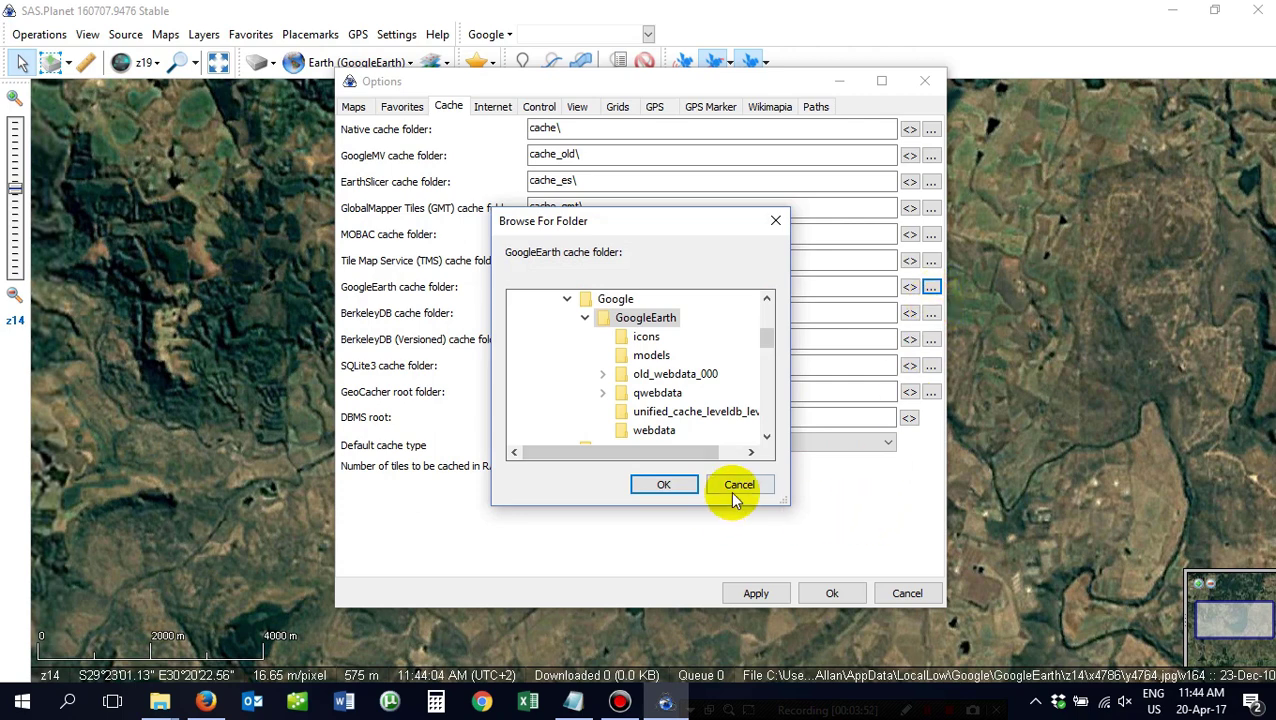
pyautogui.click(740, 484)
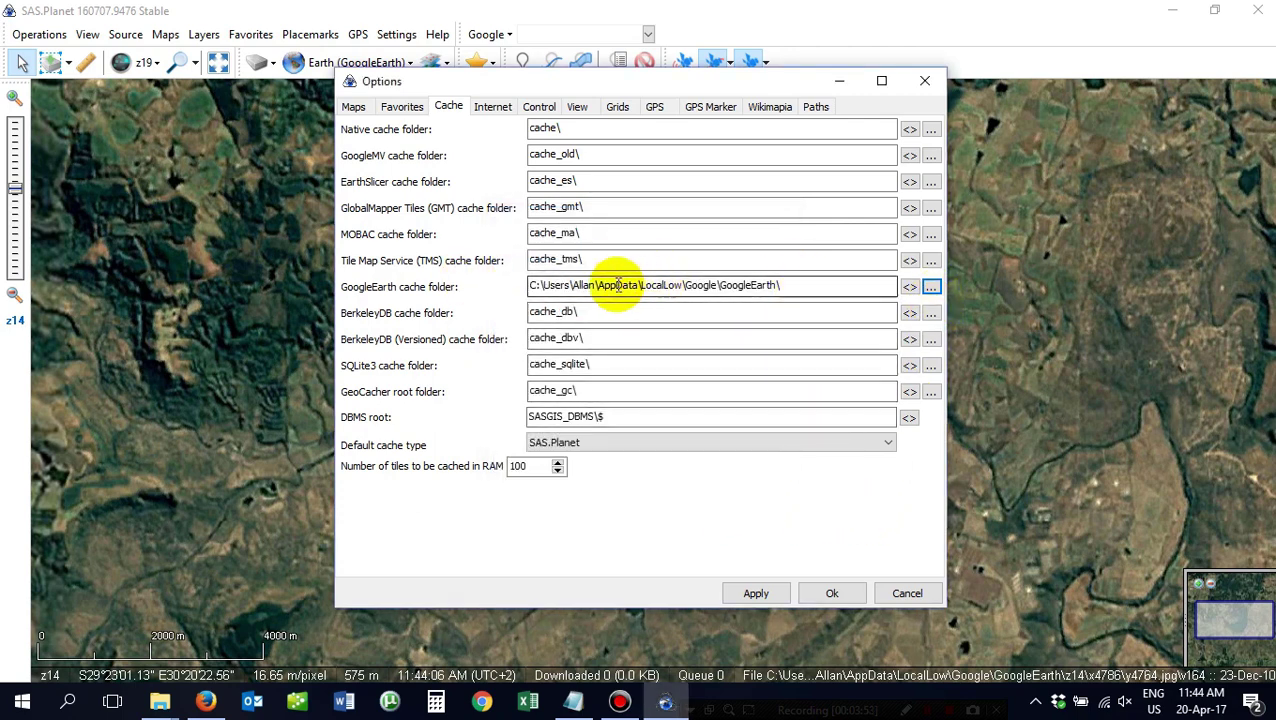
# Set the GoogleEarth cache folder to AppData\LocalLow\Google\GoogleEarth.
pyautogui.click(930, 287)
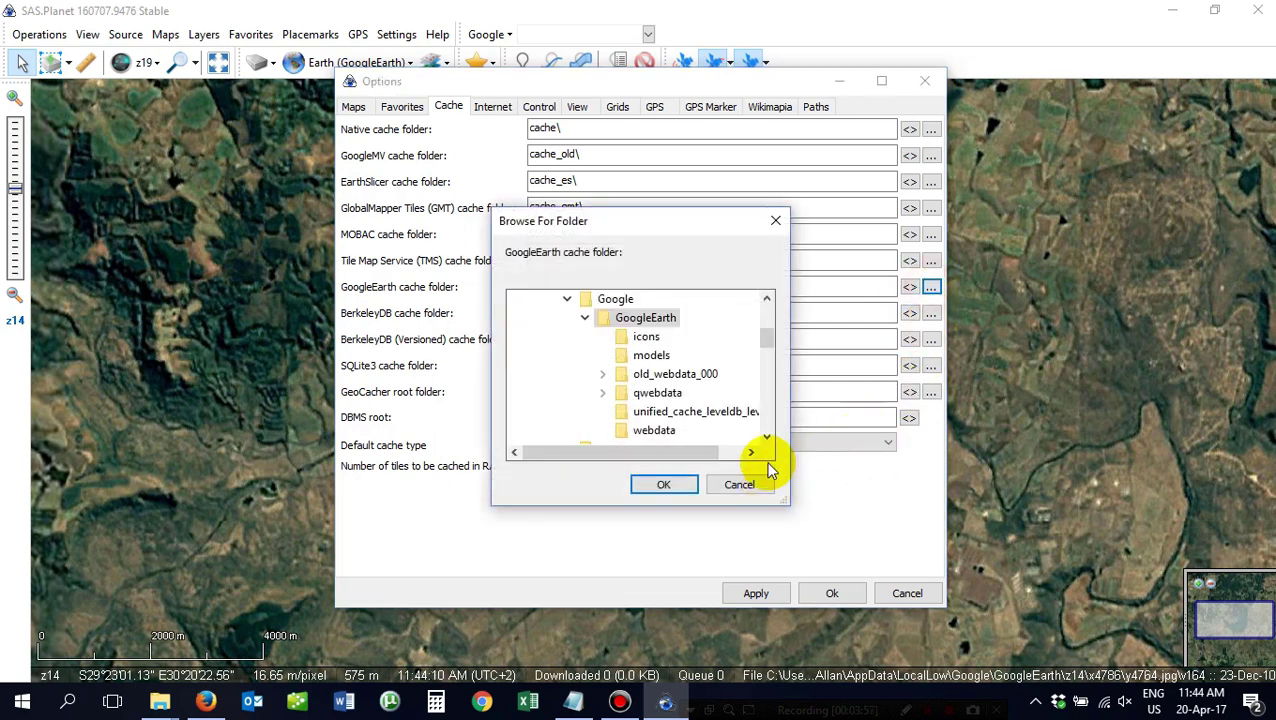
pyautogui.click(765, 308)
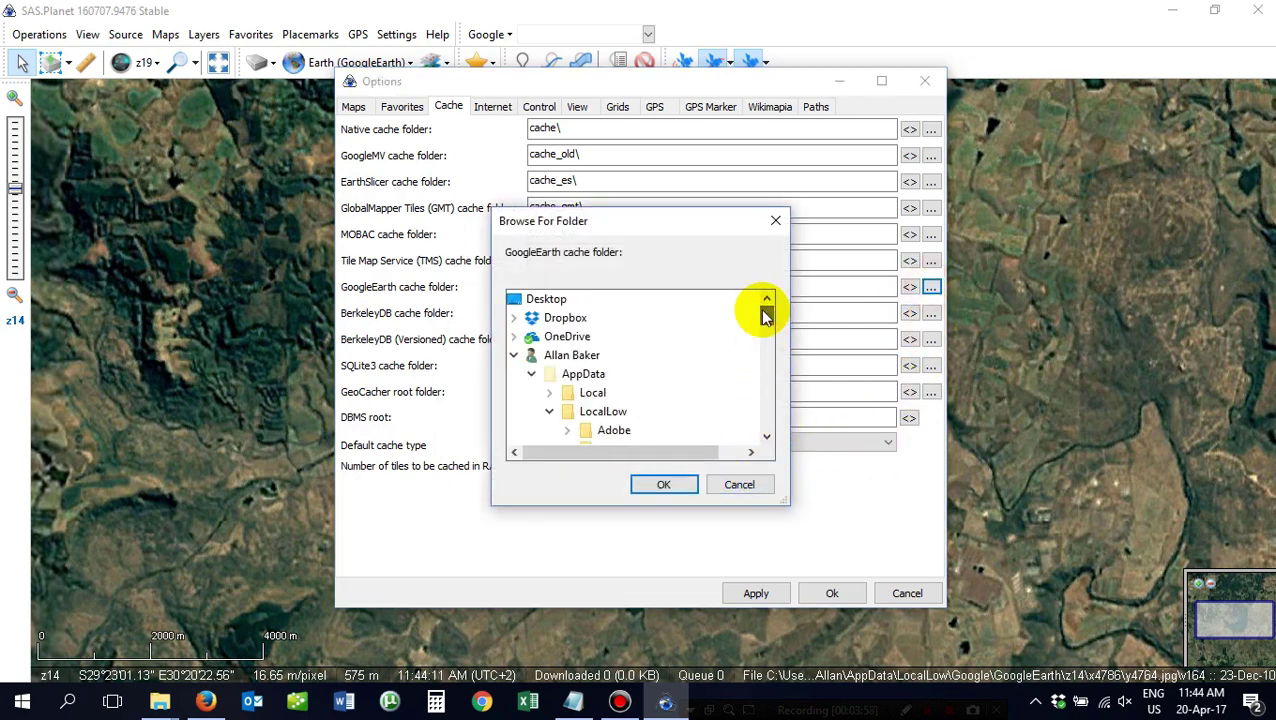
pyautogui.click(514, 356)
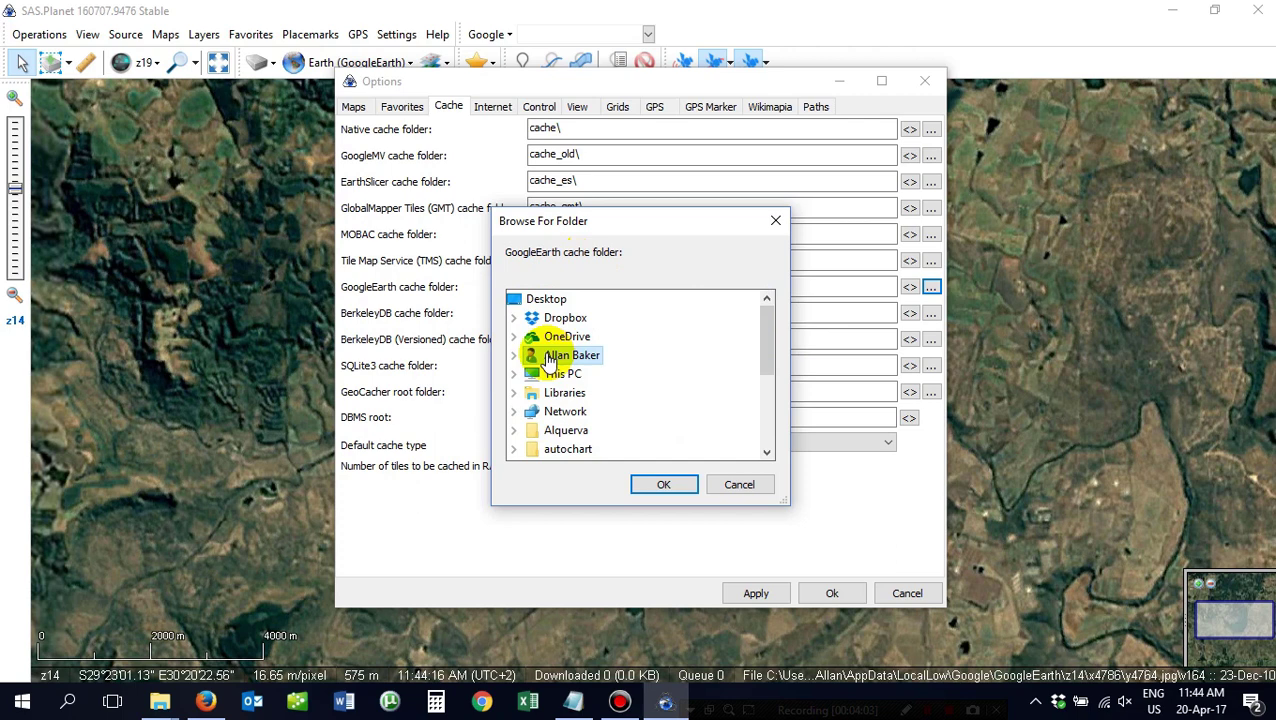
pyautogui.doubleClick(548, 362)
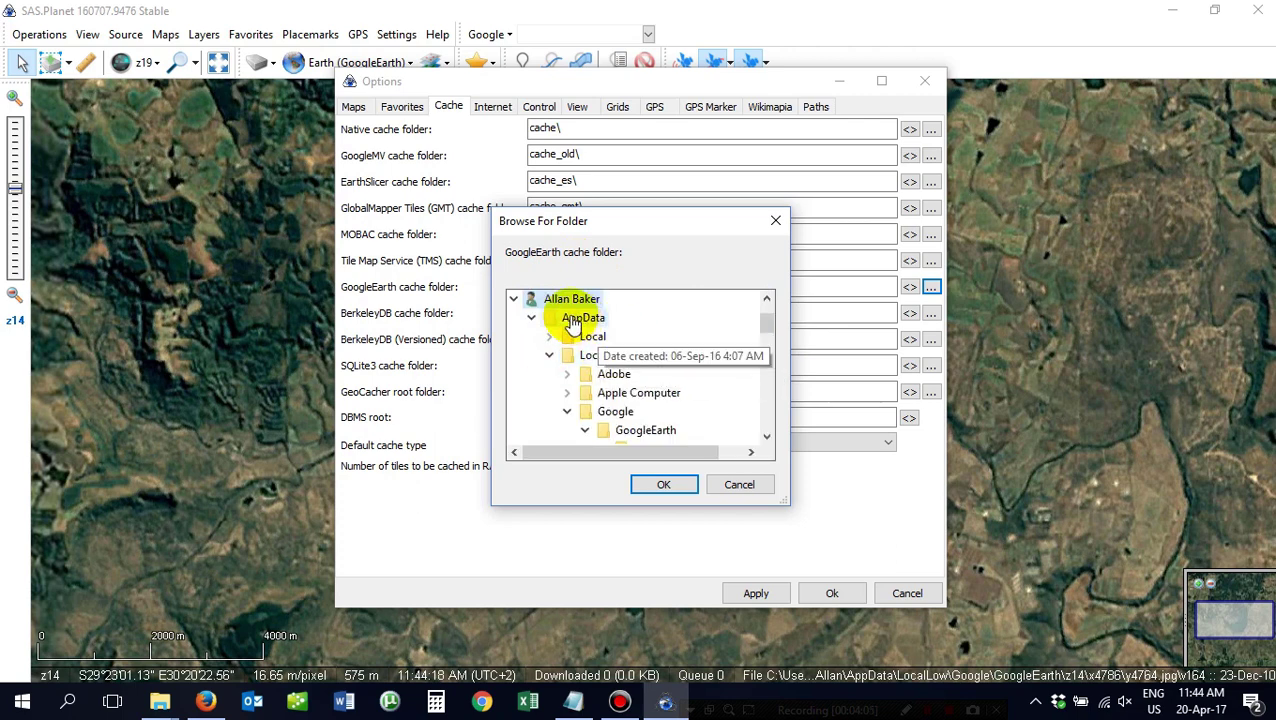
pyautogui.click(568, 320)
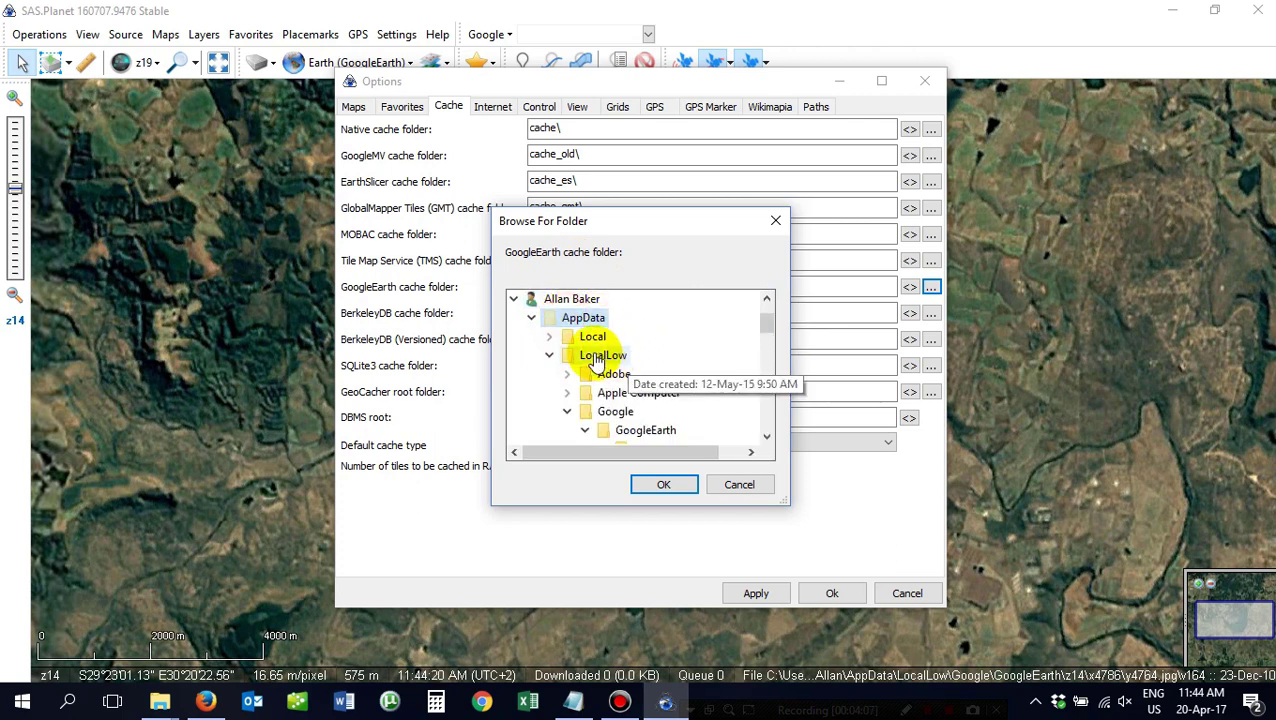
pyautogui.click(593, 360)
pyautogui.scroll(-1, 683, 347)
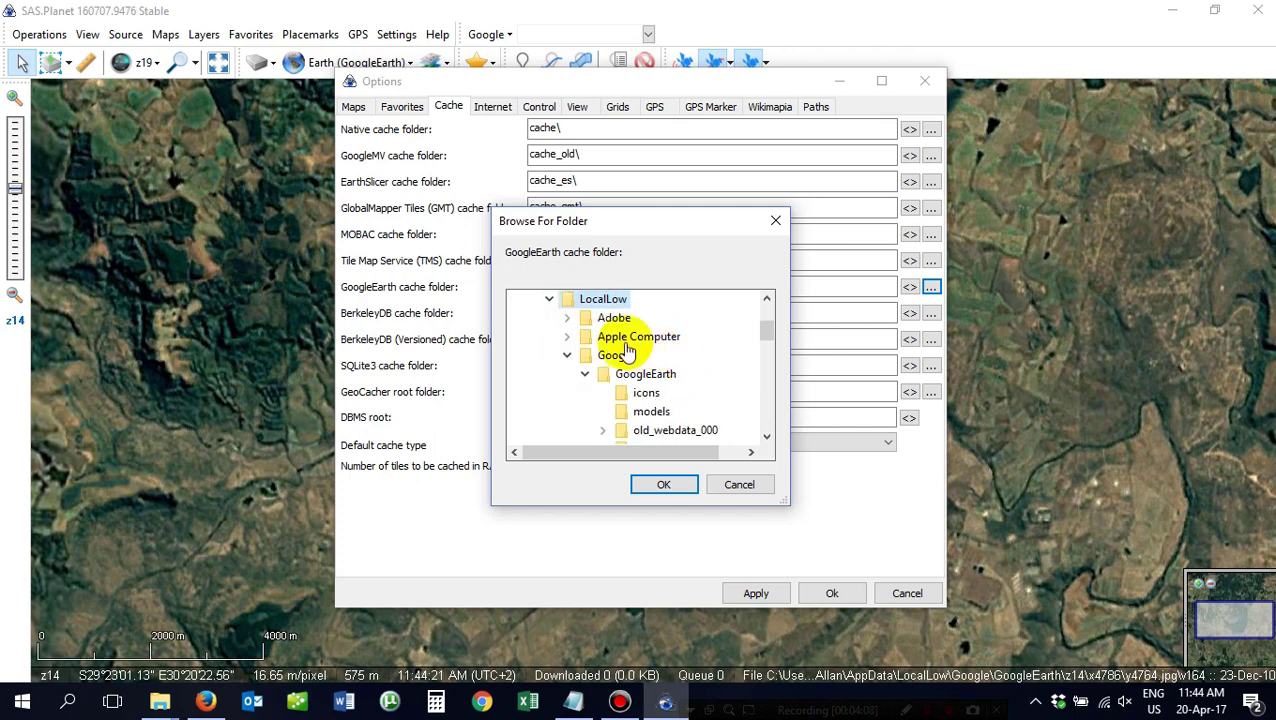
pyautogui.click(603, 358)
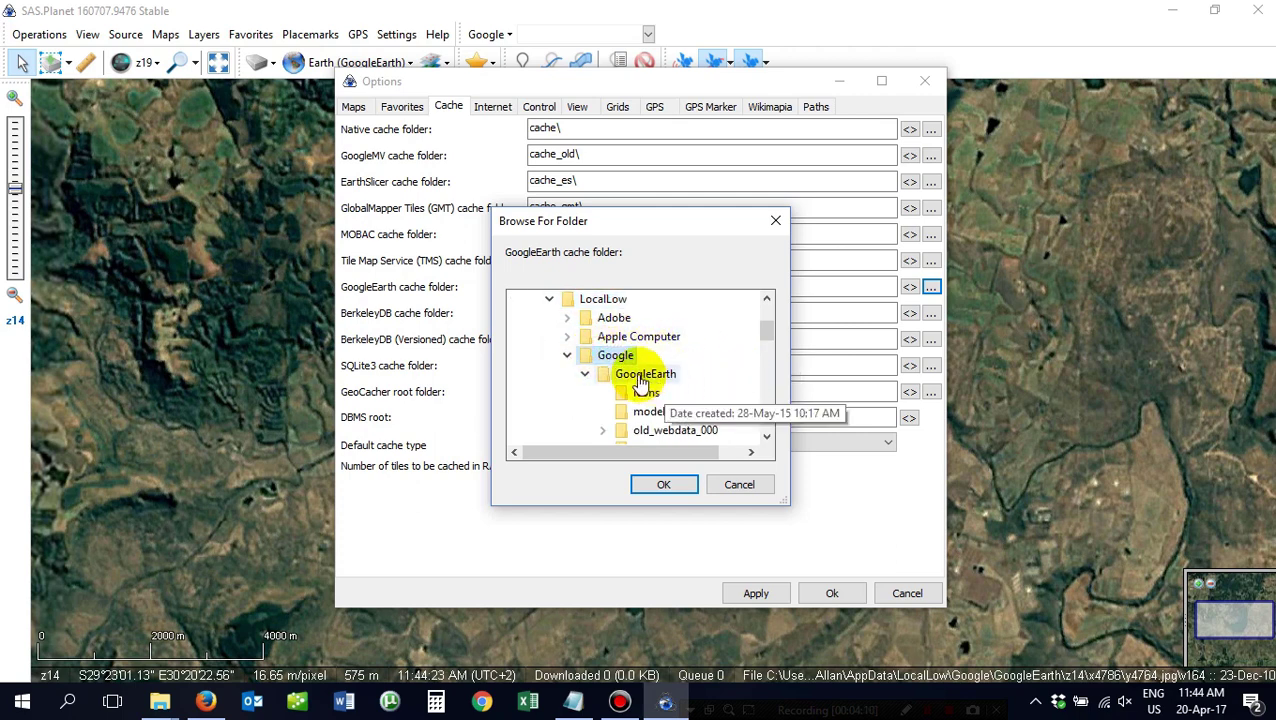
pyautogui.click(637, 383)
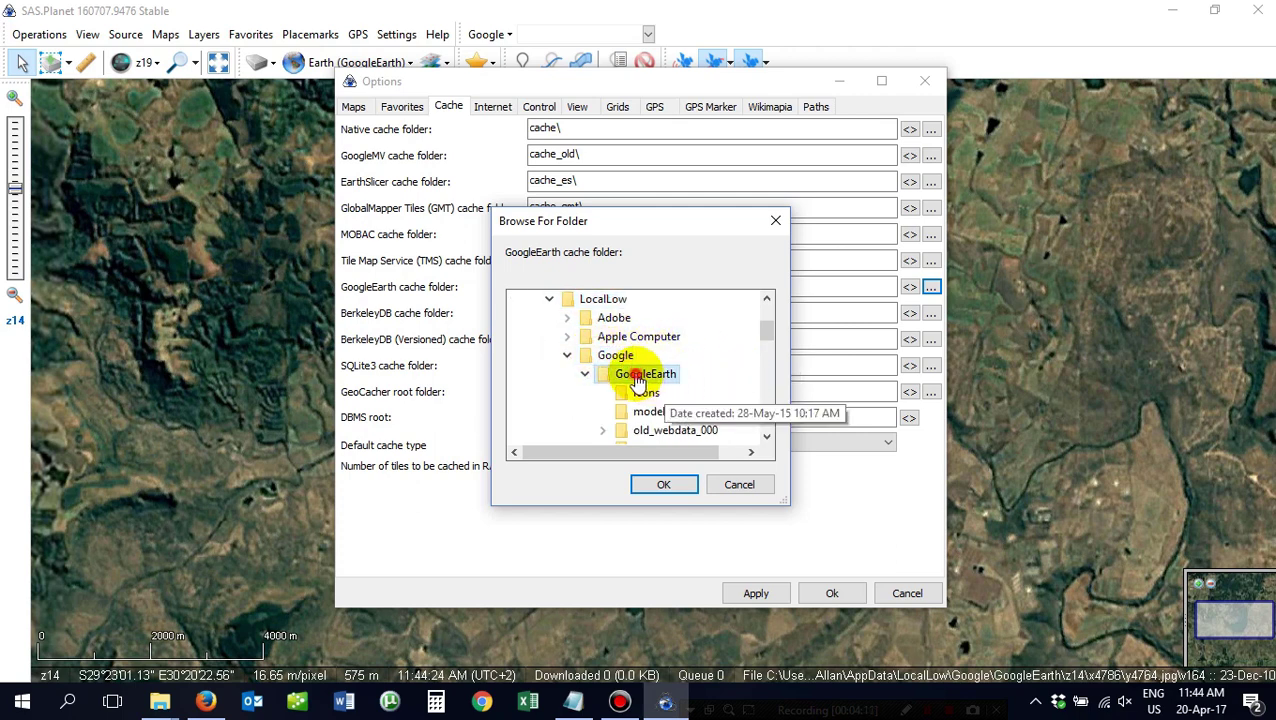
pyautogui.click(658, 488)
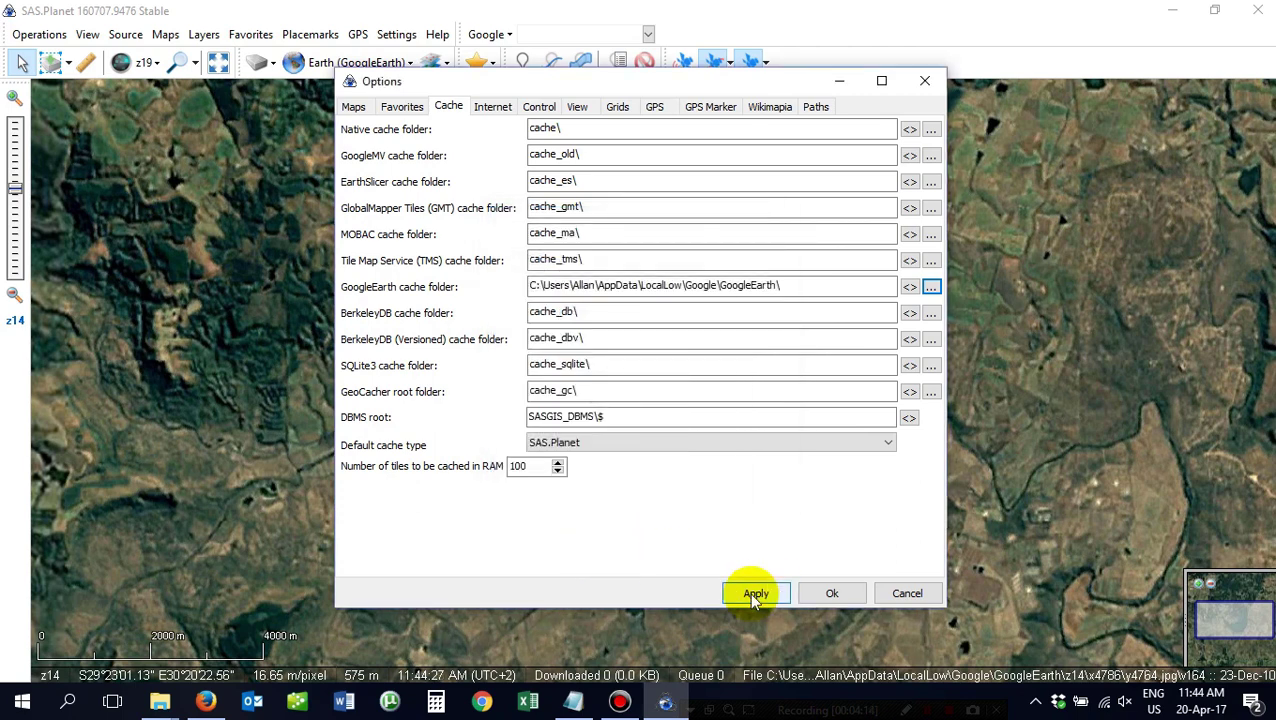
# Save the options with Ok and switch the map's tile source to Cache only.
pyautogui.click(820, 595)
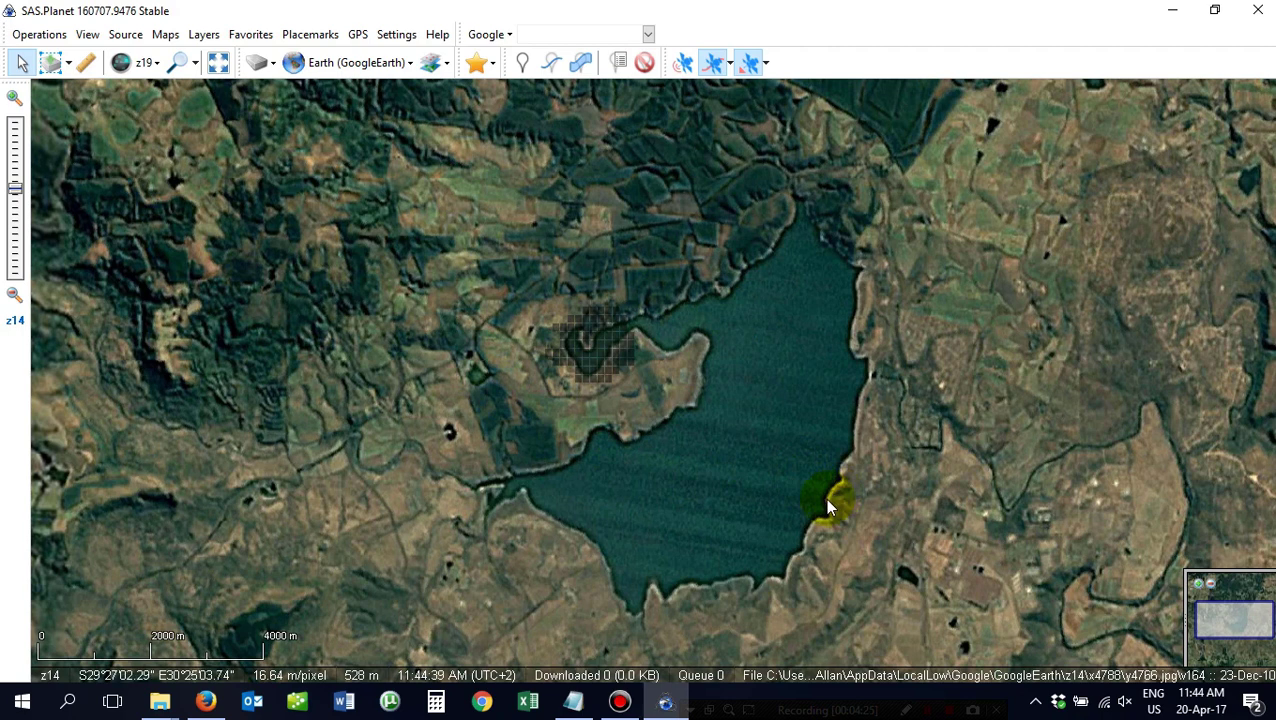
pyautogui.click(264, 70)
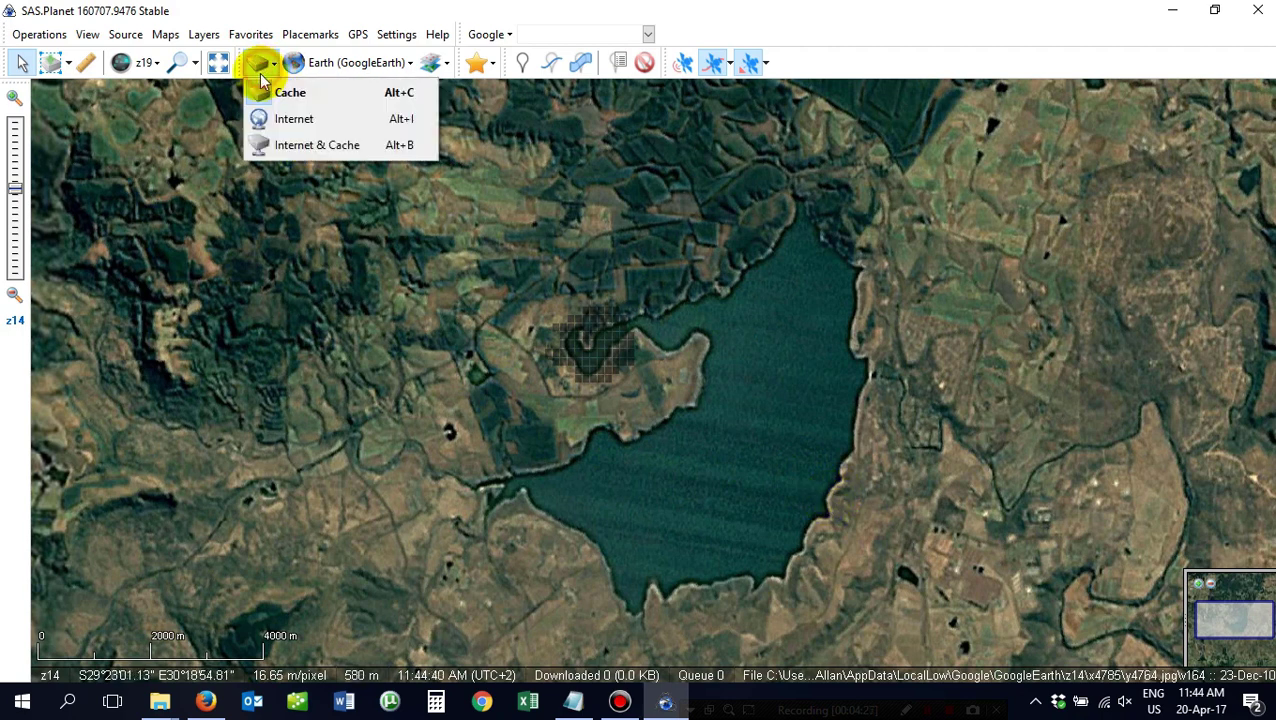
pyautogui.click(262, 63)
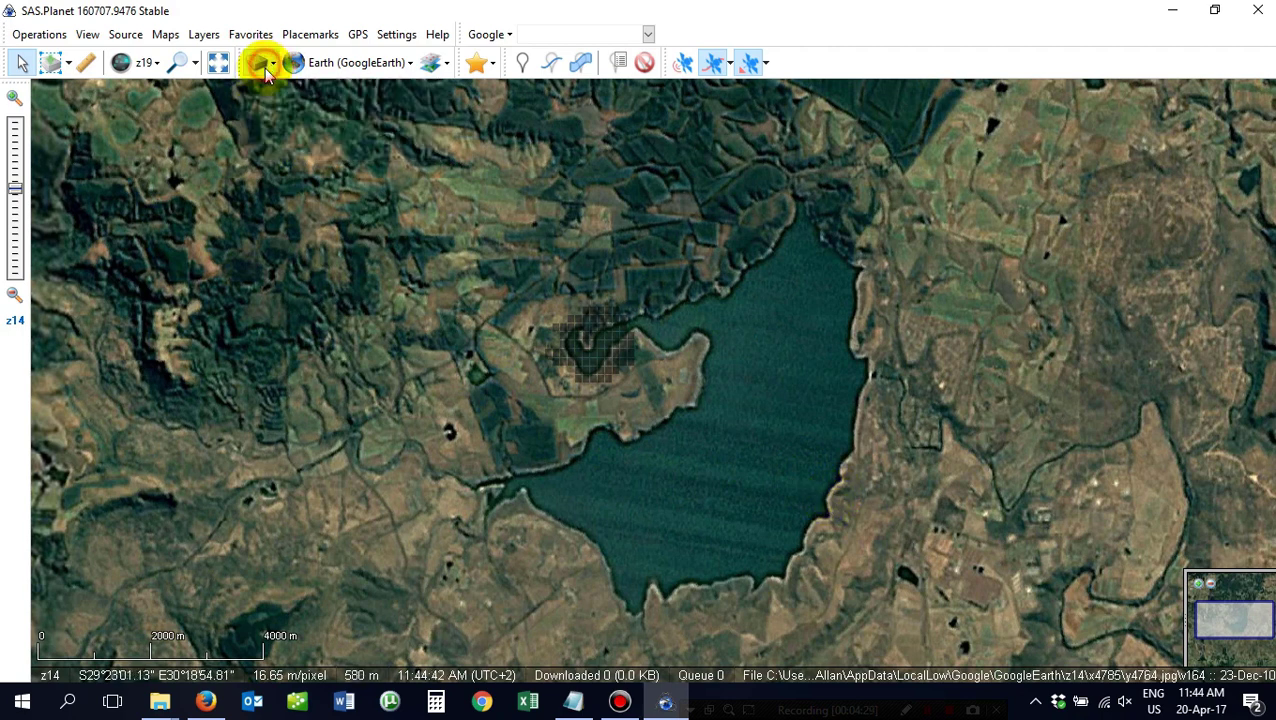
pyautogui.click(262, 60)
pyautogui.click(278, 92)
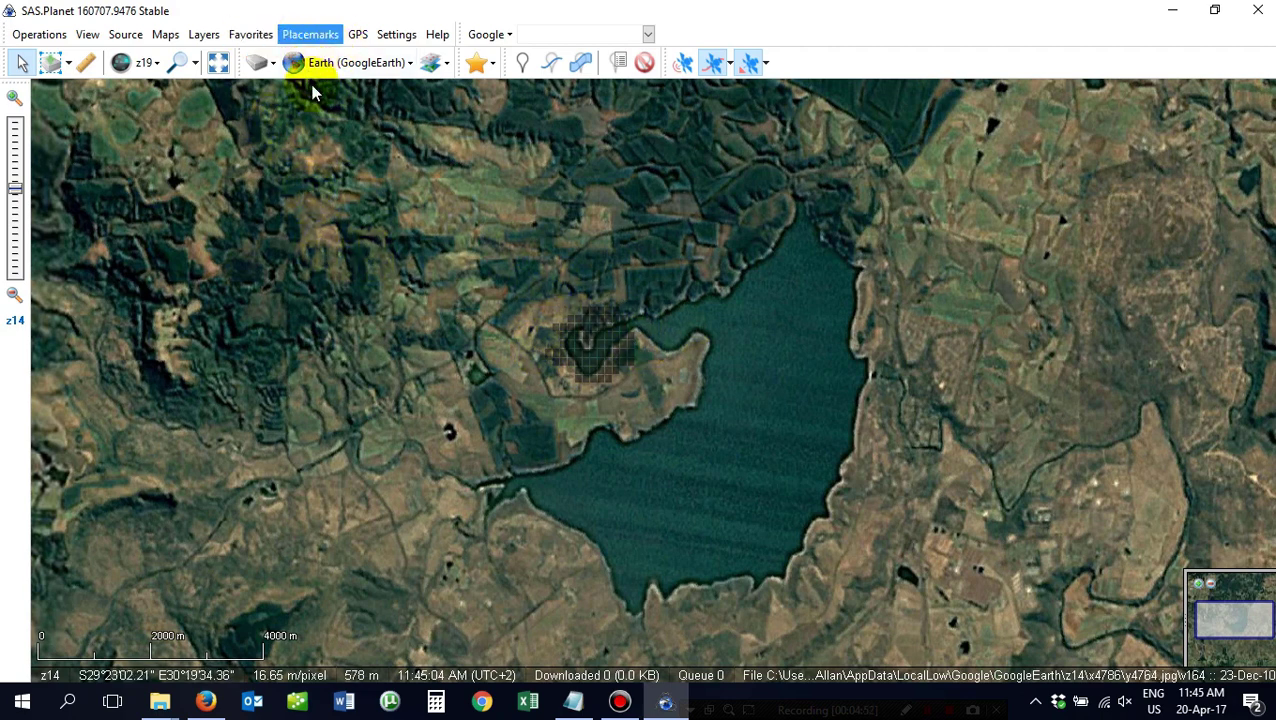
pyautogui.click(262, 63)
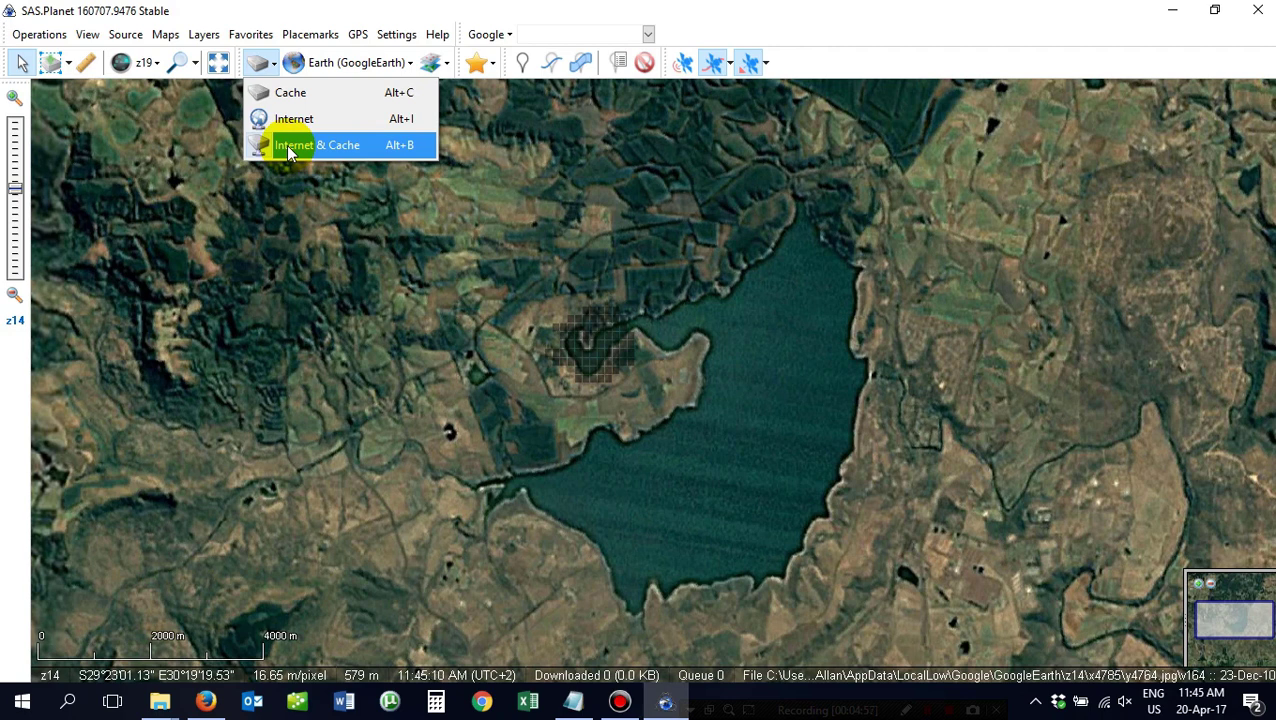
pyautogui.click(290, 93)
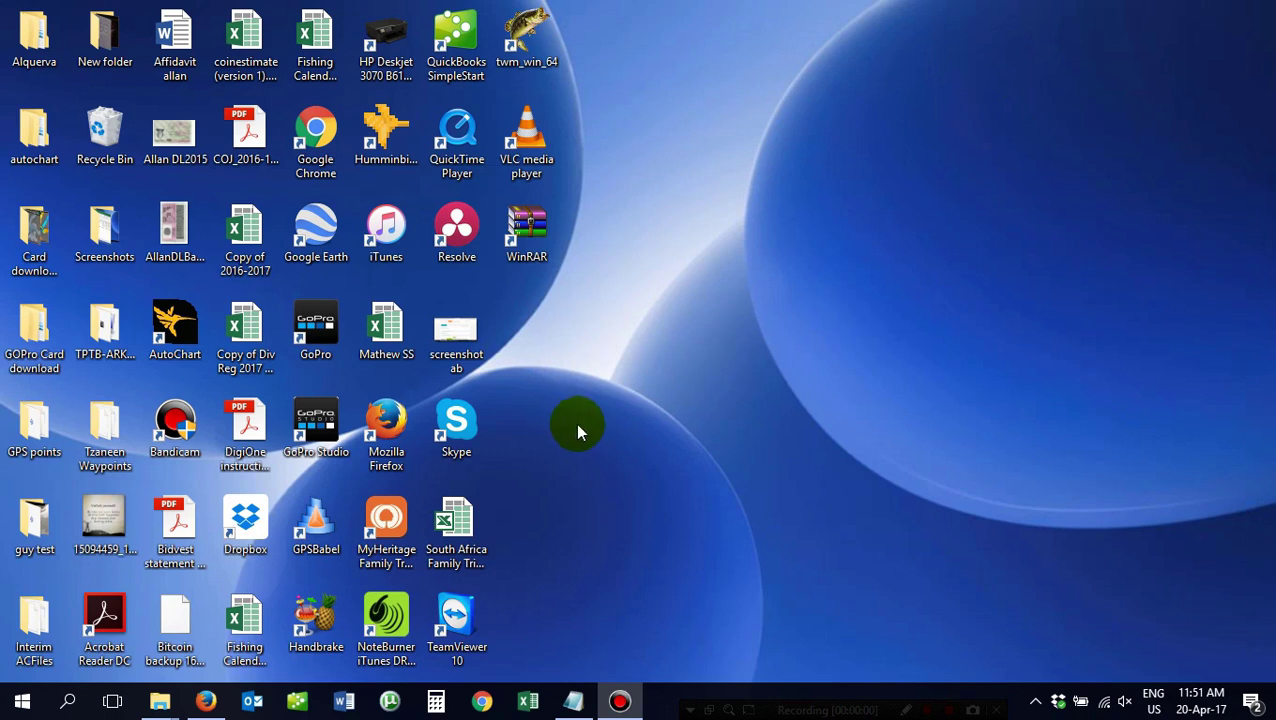
# Launch Google Earth from its desktop shortcut.
pyautogui.doubleClick(316, 236)
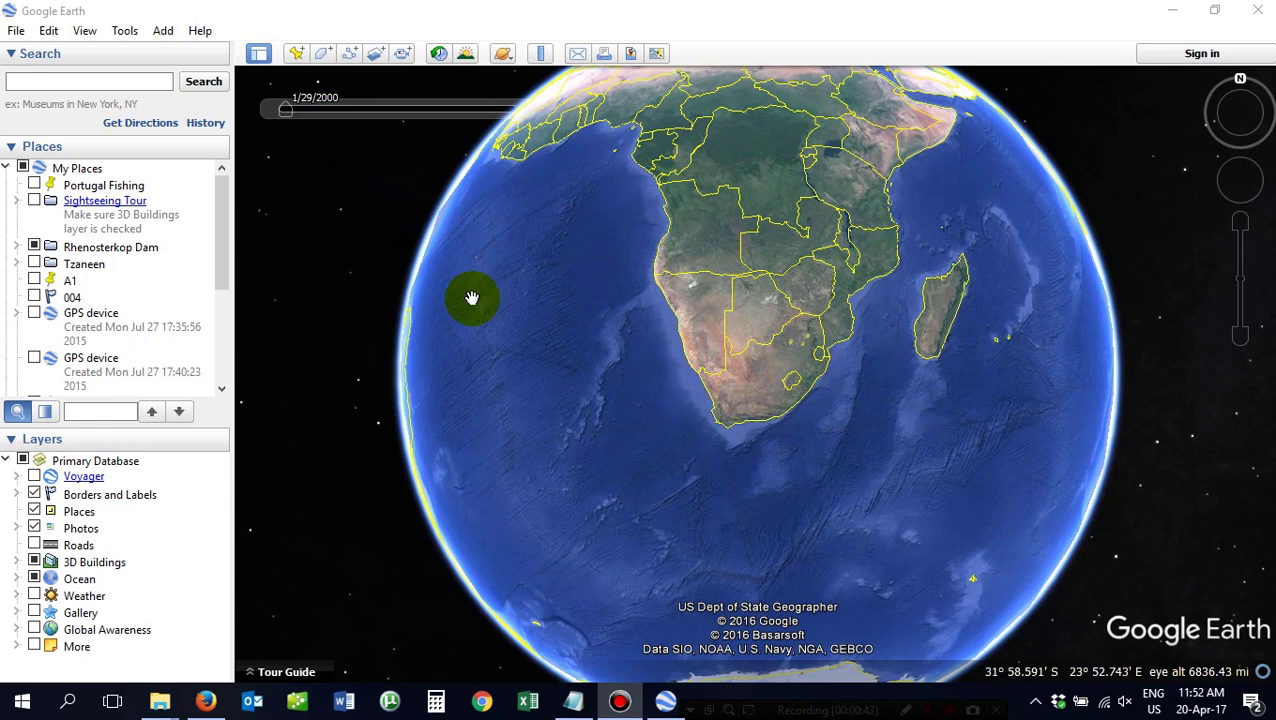
# Search for 'albert falls' and fly to Albert Falls, KwaZulu-Natal.
pyautogui.click(85, 81)
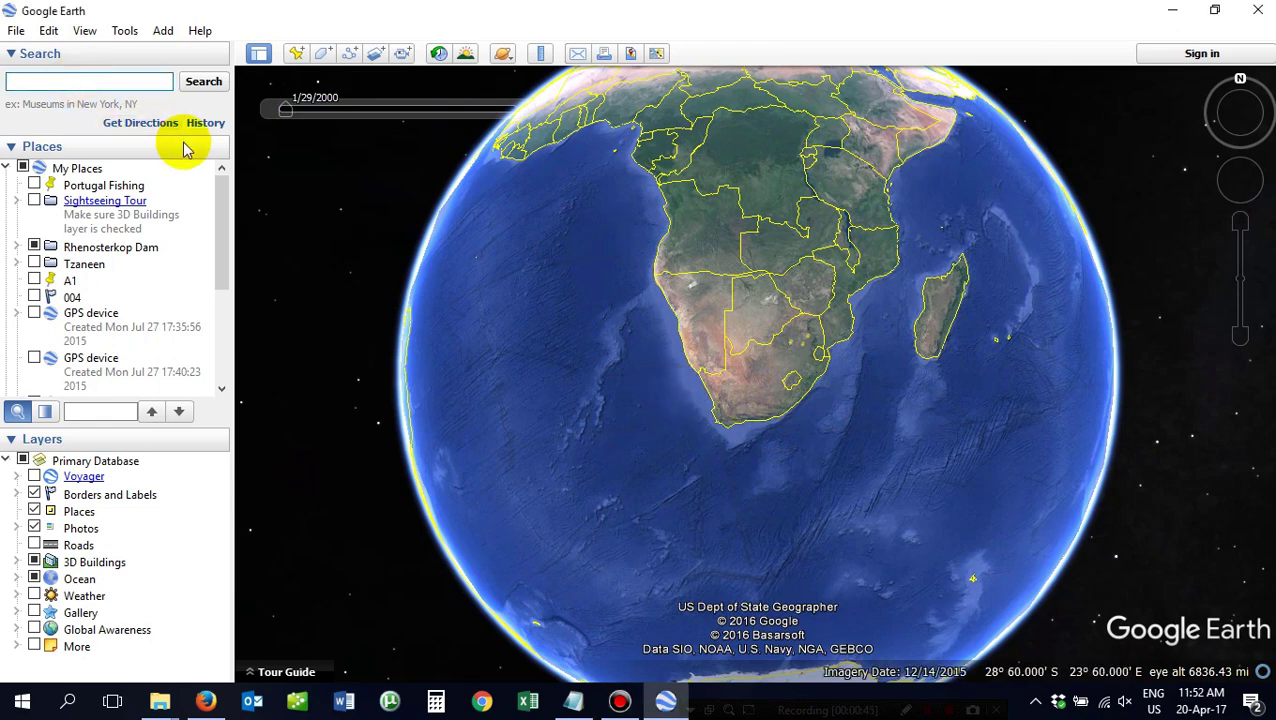
pyautogui.write('albert')
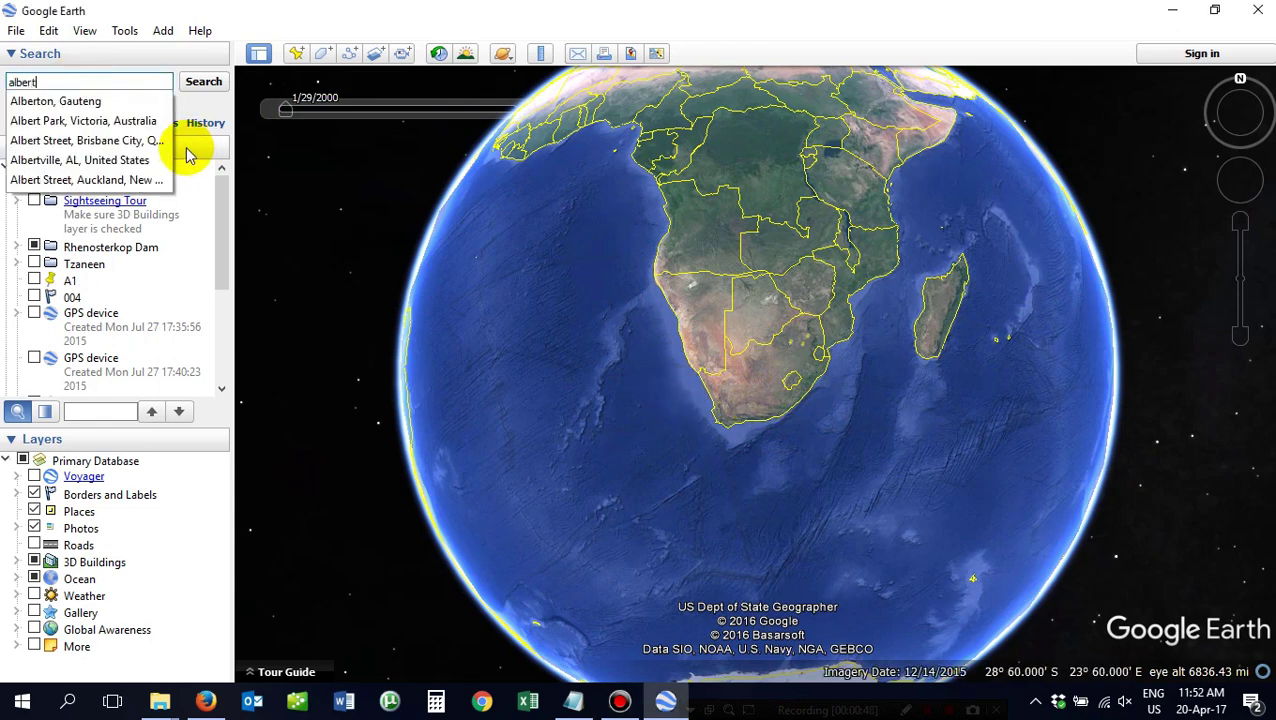
pyautogui.write(' falls')
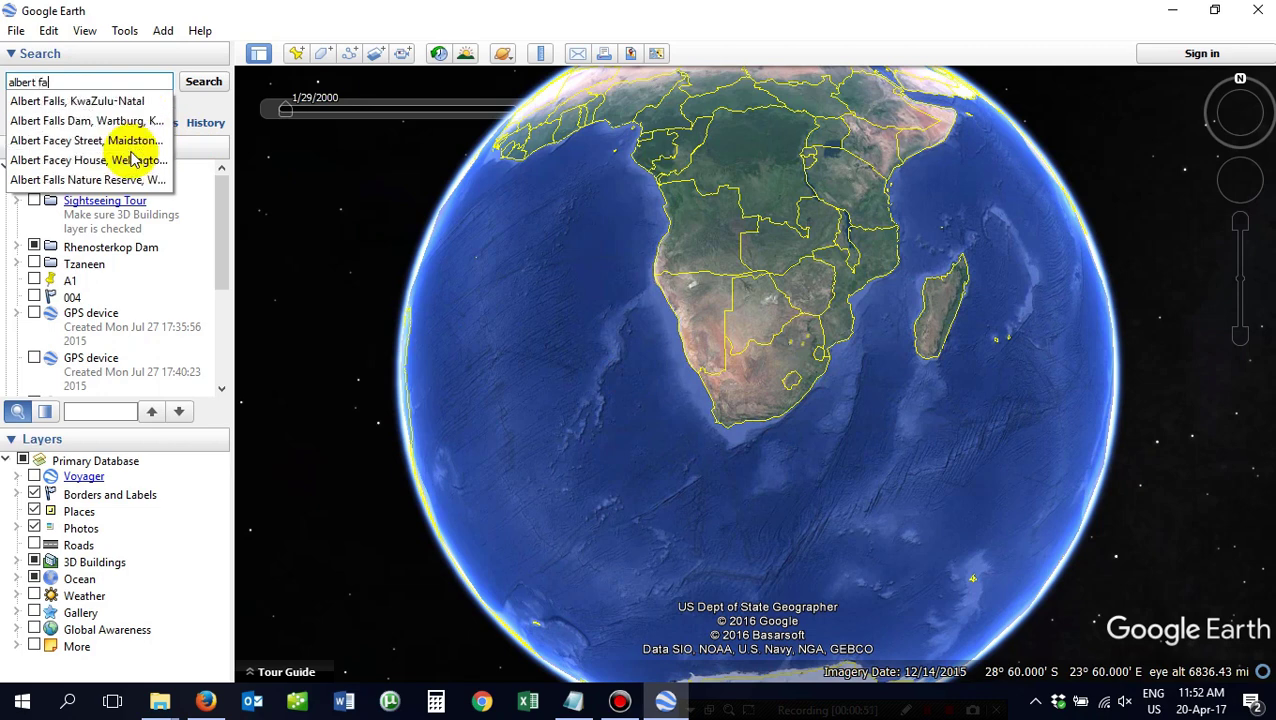
pyautogui.click(88, 101)
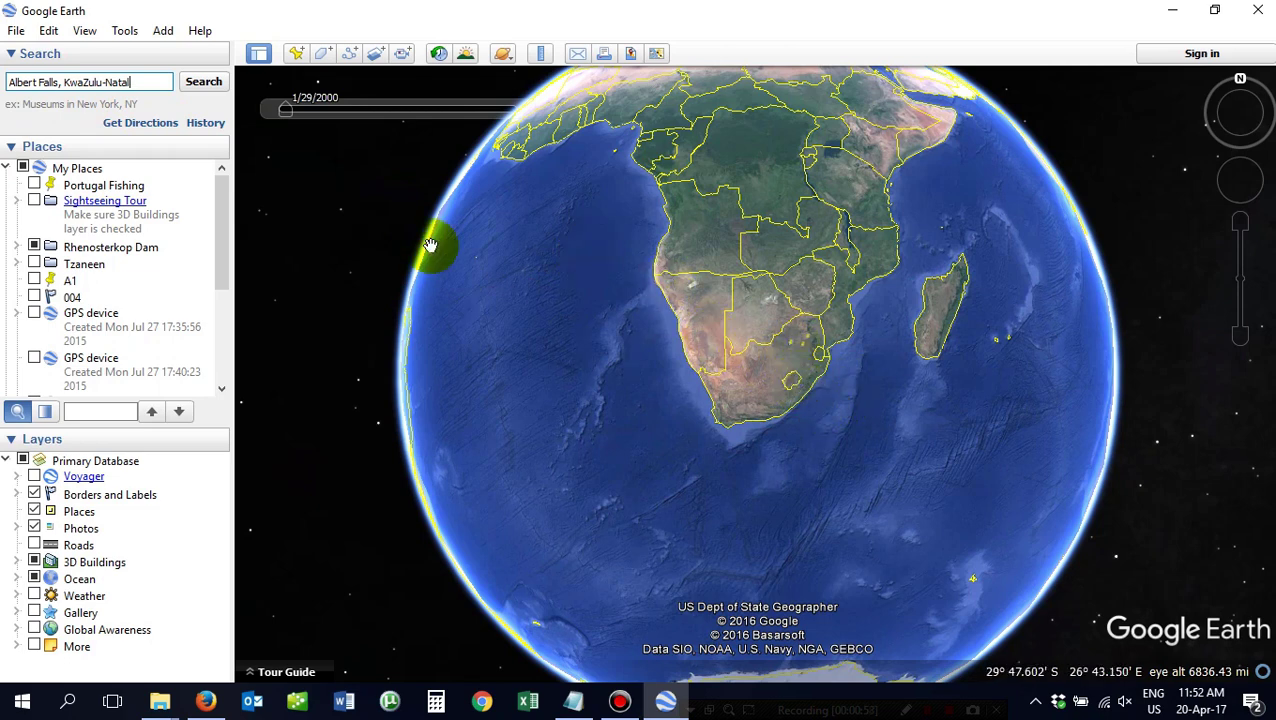
pyautogui.click(192, 82)
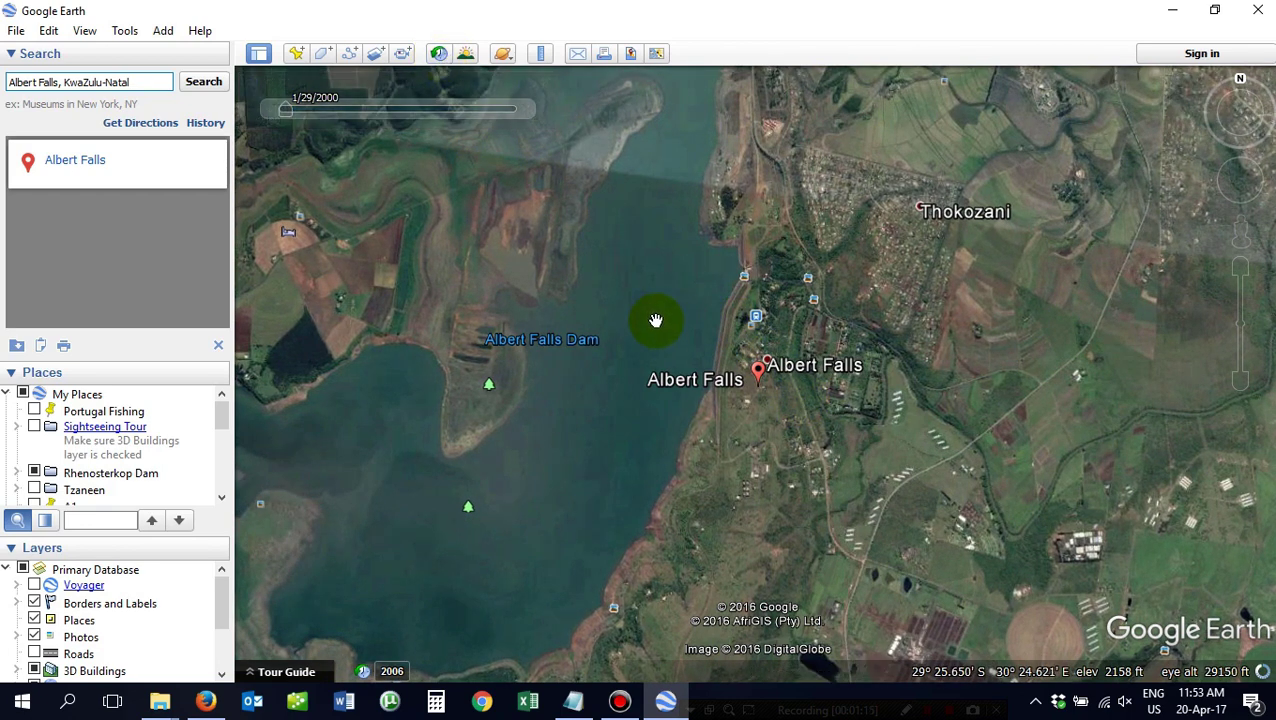
# Pan and zoom around Albert Falls Dam to frame its western peninsula and nearby farmland.
pyautogui.moveTo(655, 331); pyautogui.dragTo(815, 430)
pyautogui.scroll(5, 816, 432)
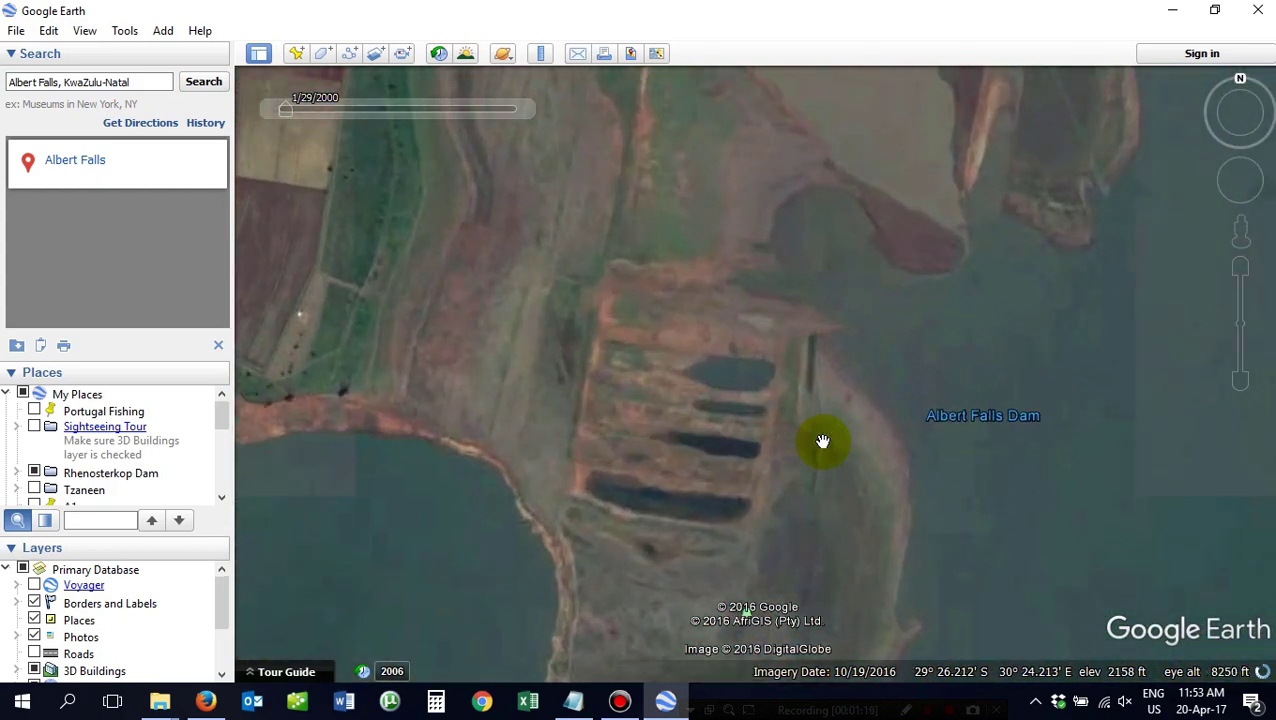
pyautogui.scroll(-3, 822, 441)
pyautogui.scroll(-3, 822, 441)
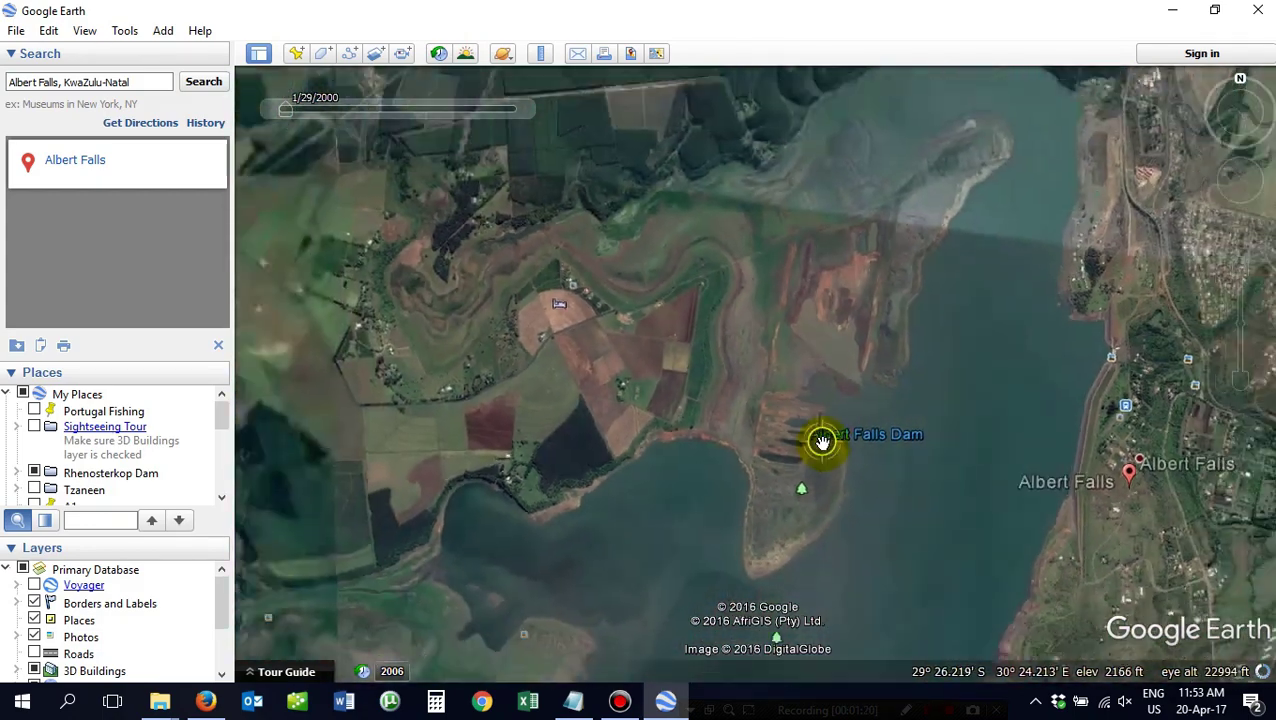
pyautogui.scroll(4, 822, 441)
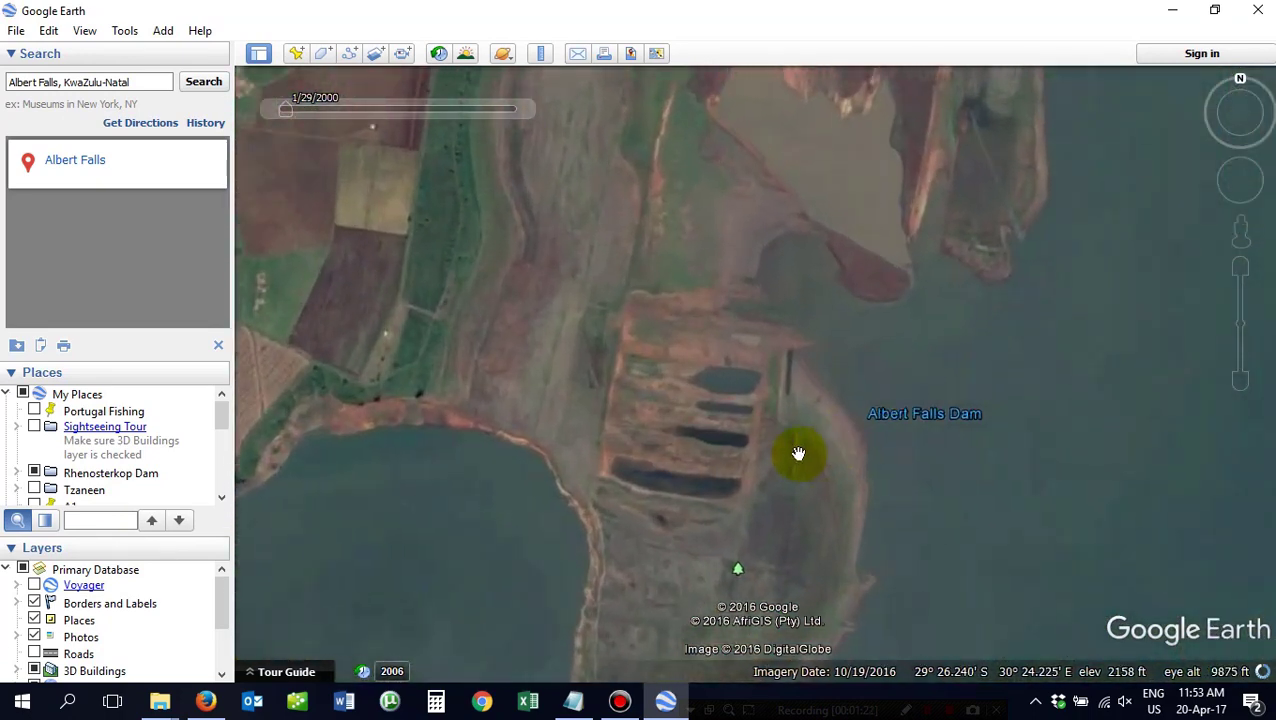
pyautogui.scroll(3, 798, 453)
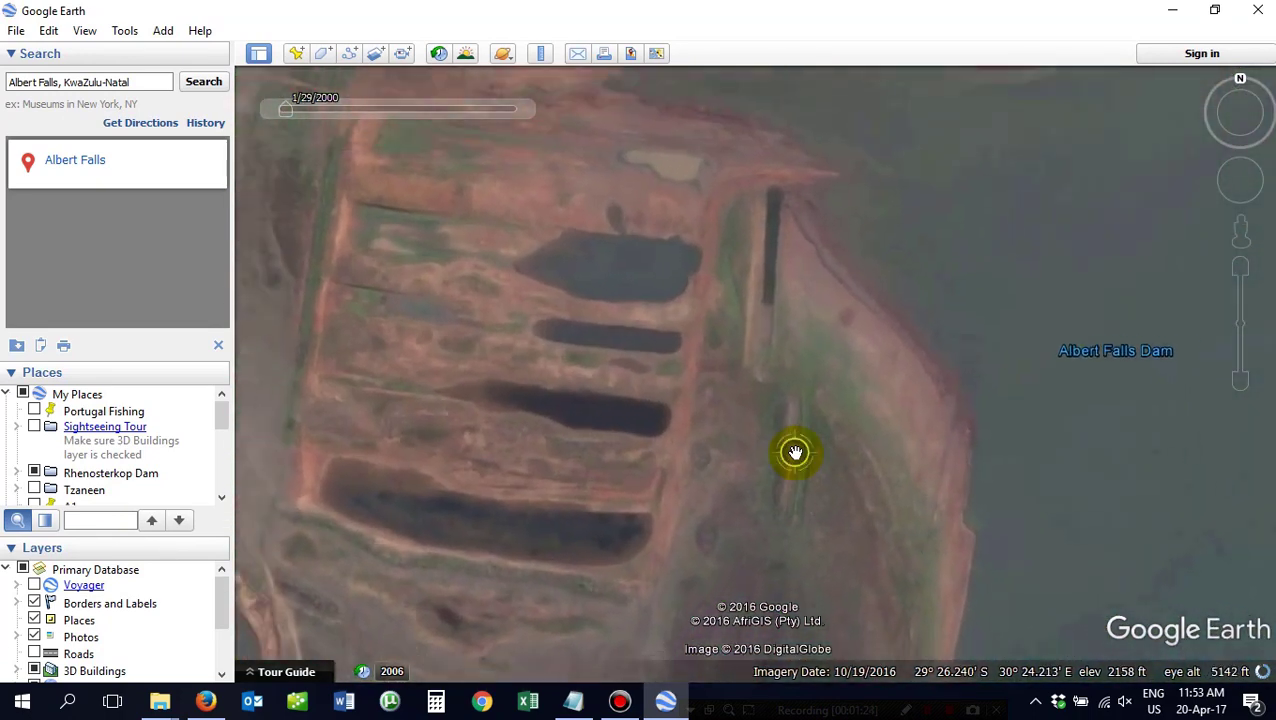
pyautogui.scroll(-2, 795, 452)
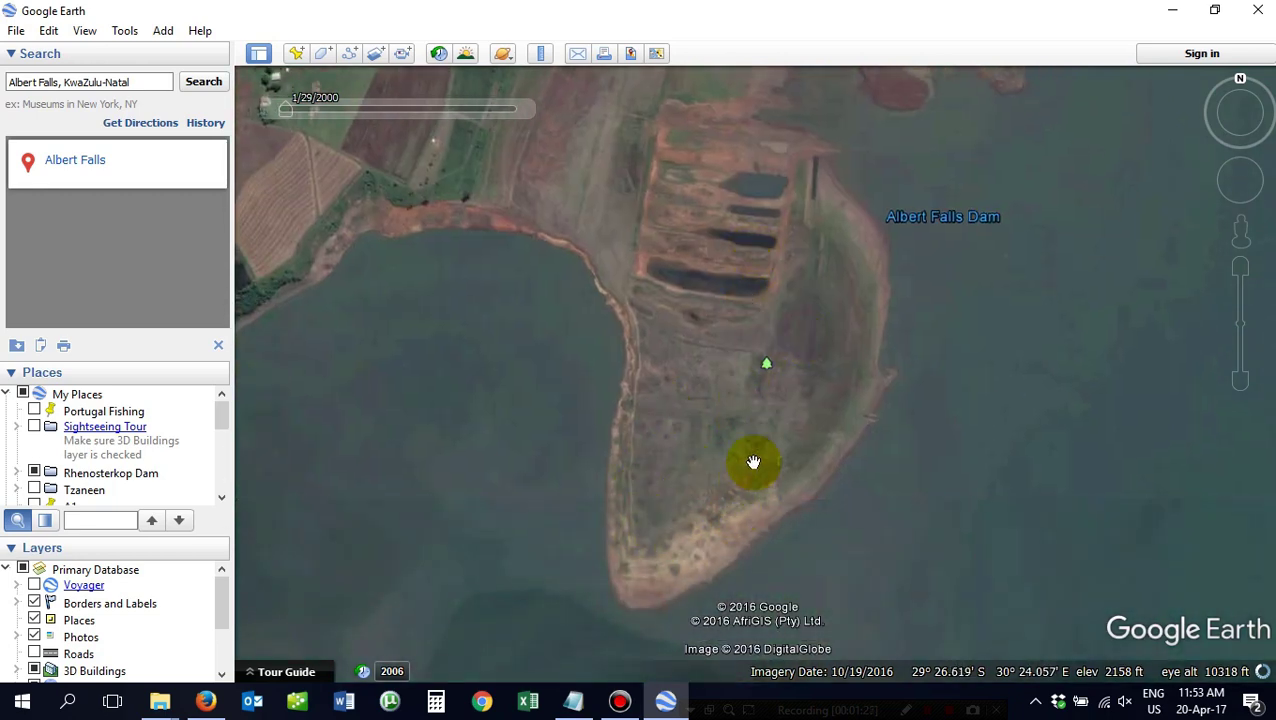
pyautogui.scroll(-2, 770, 446)
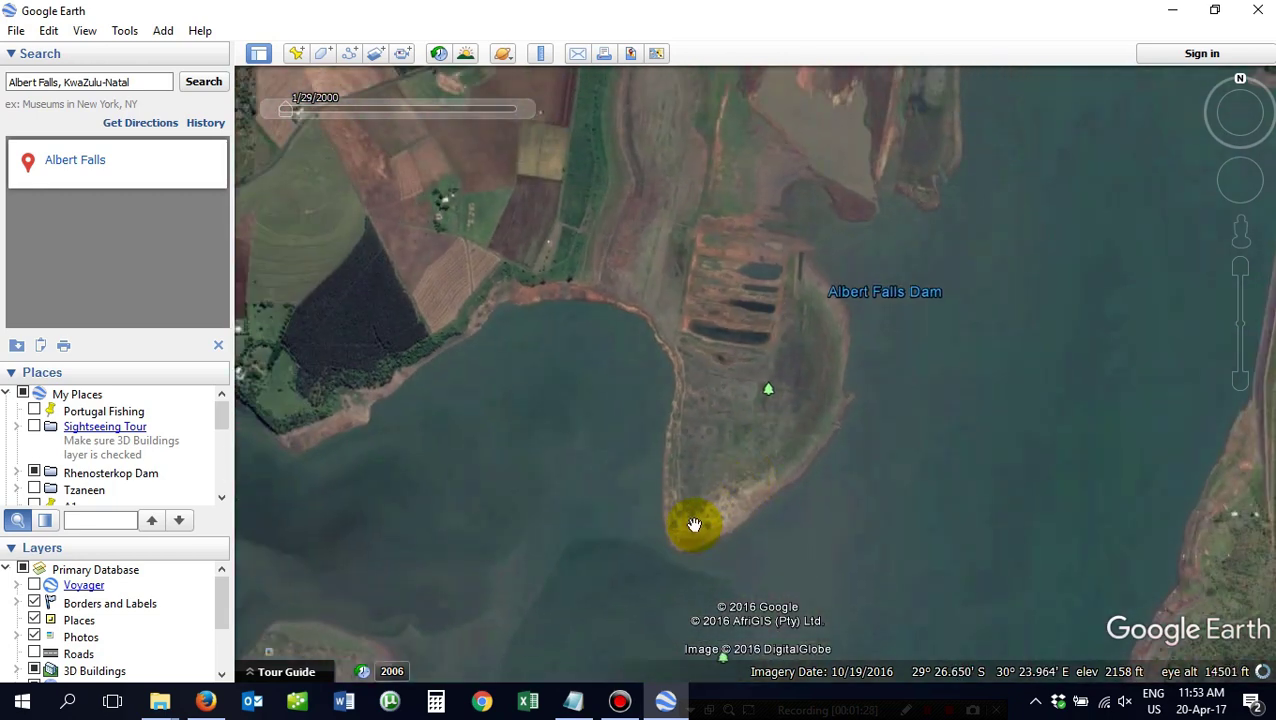
pyautogui.moveTo(717, 334); pyautogui.dragTo(785, 487)
pyautogui.moveTo(802, 309); pyautogui.dragTo(839, 410)
pyautogui.scroll(-3, 822, 404)
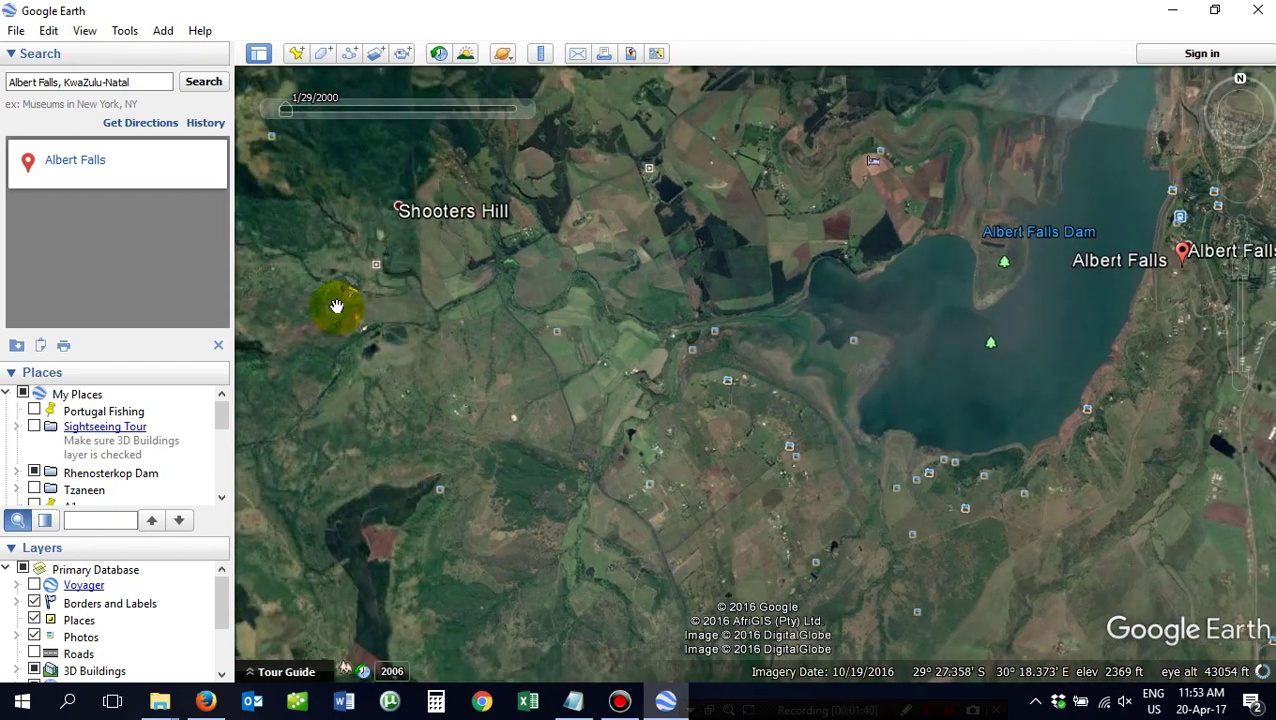
pyautogui.moveTo(935, 388); pyautogui.dragTo(902, 348)
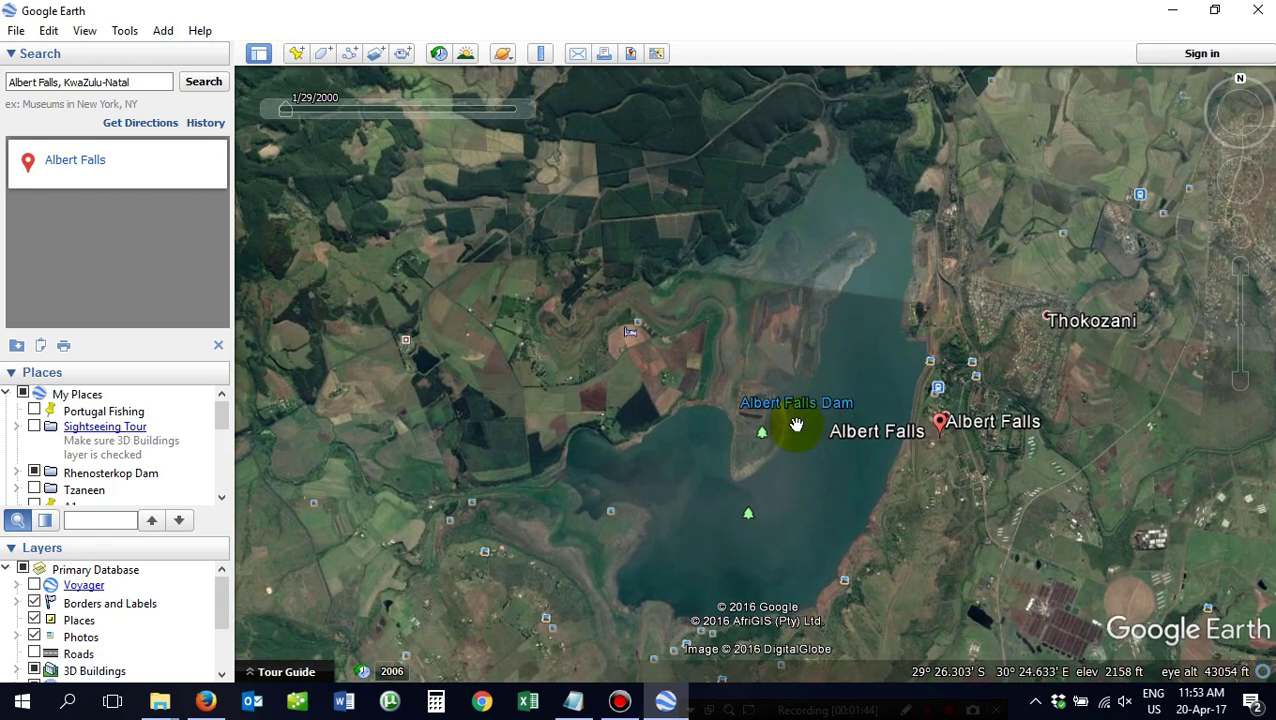
pyautogui.scroll(3, 764, 443)
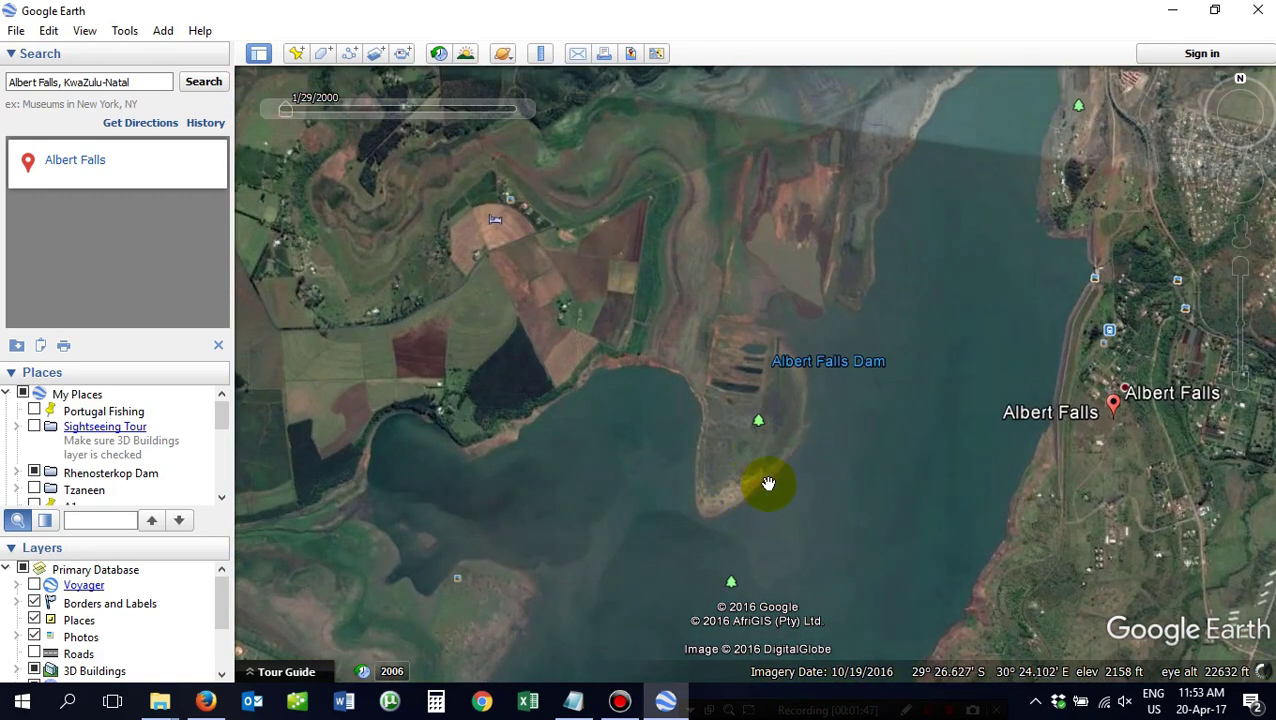
pyautogui.scroll(5, 750, 462)
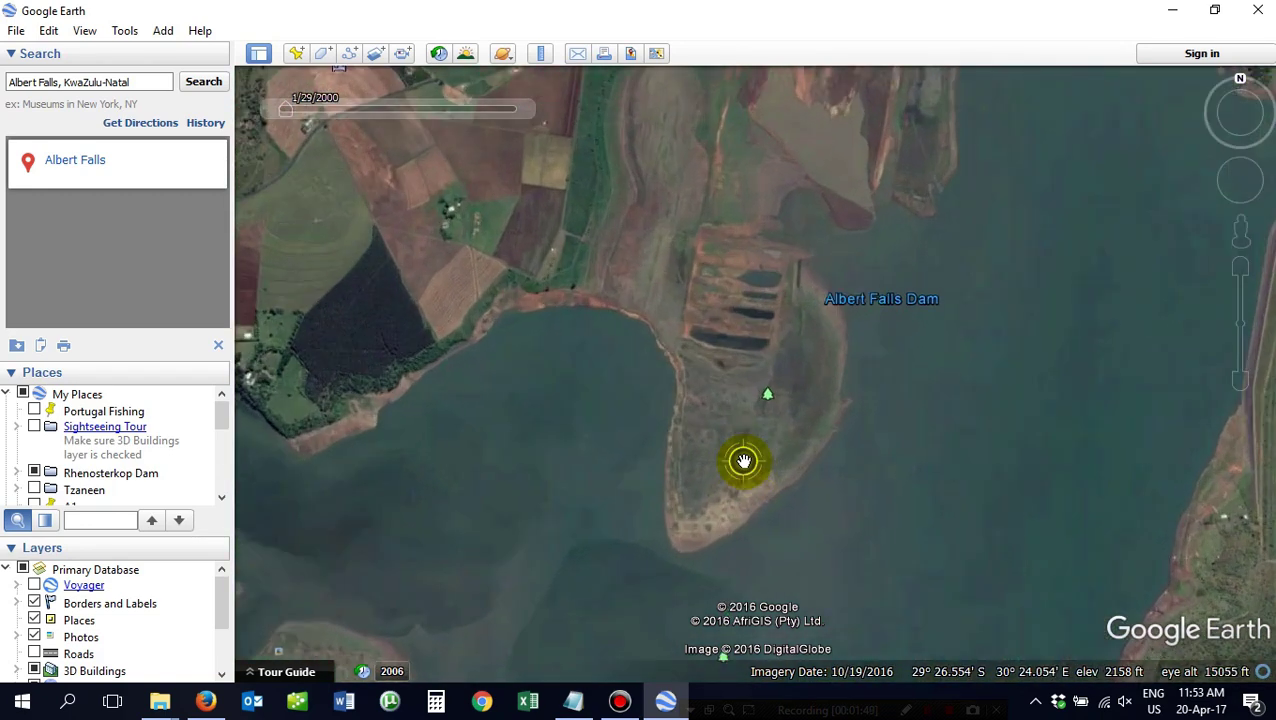
pyautogui.scroll(-3, 744, 461)
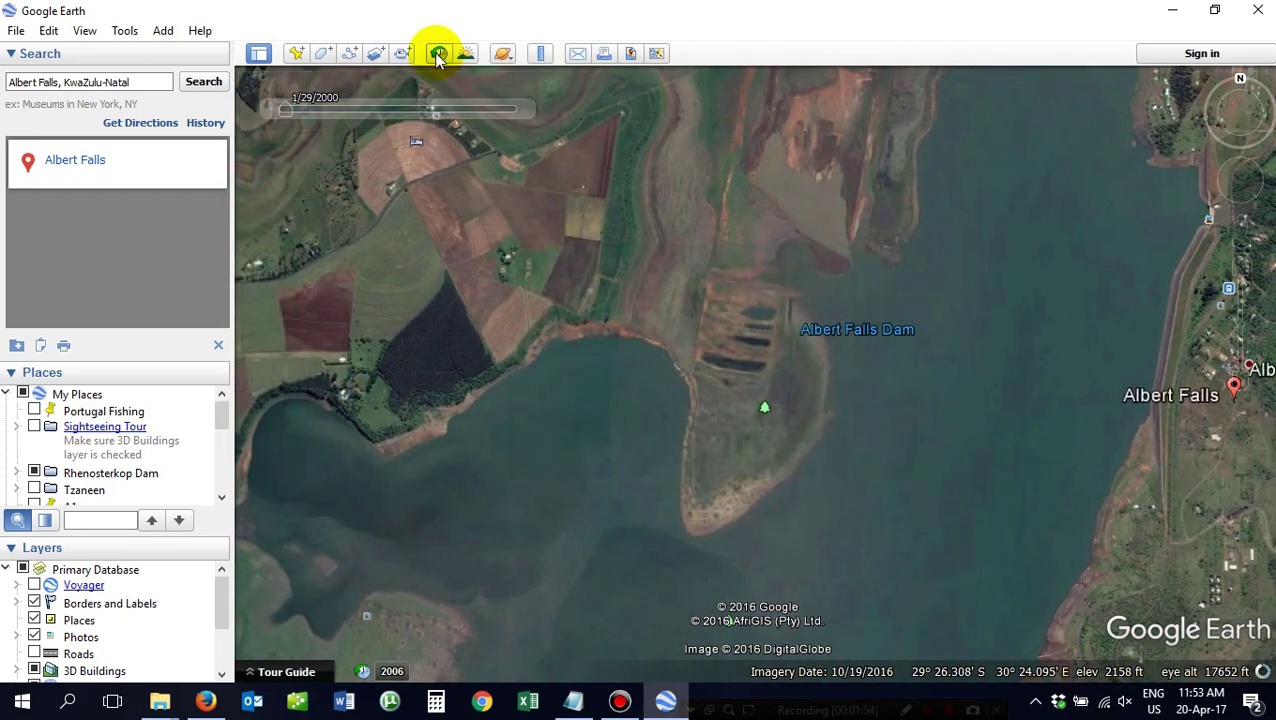
# Turn on historical imagery and pan to recentre Albert Falls Dam and its northern shore.
pyautogui.click(438, 55)
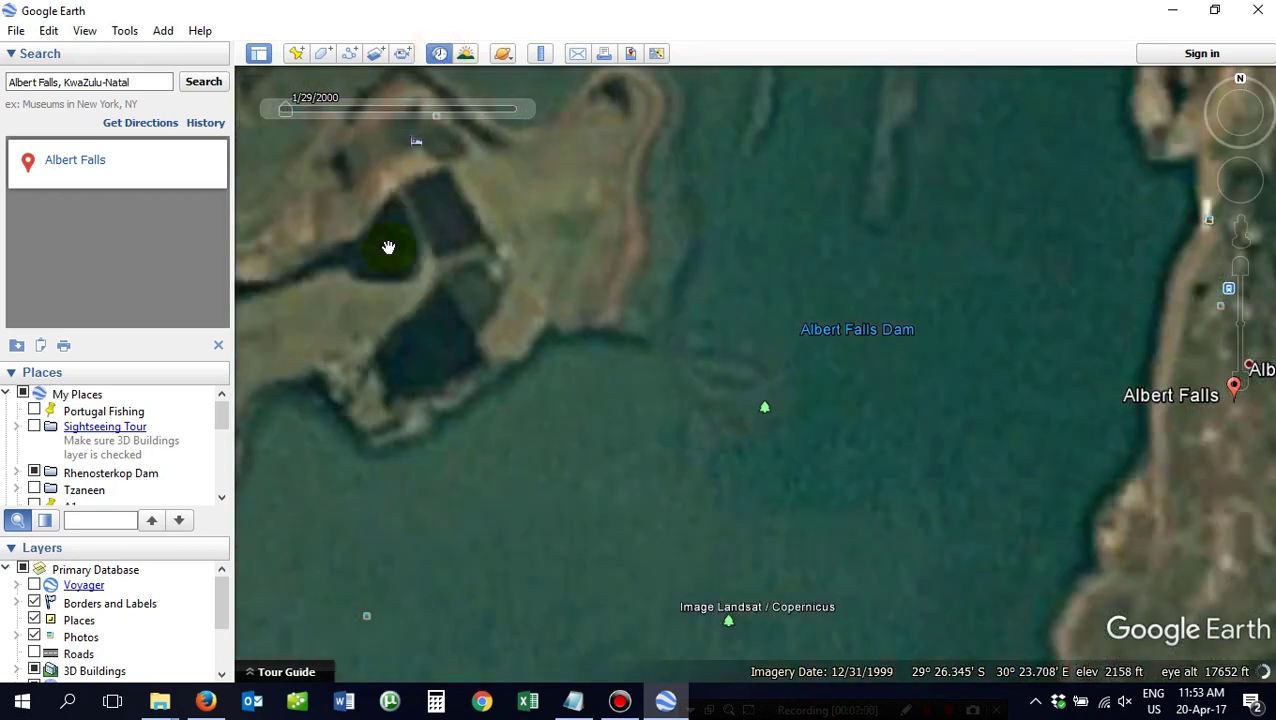
pyautogui.moveTo(362, 130)
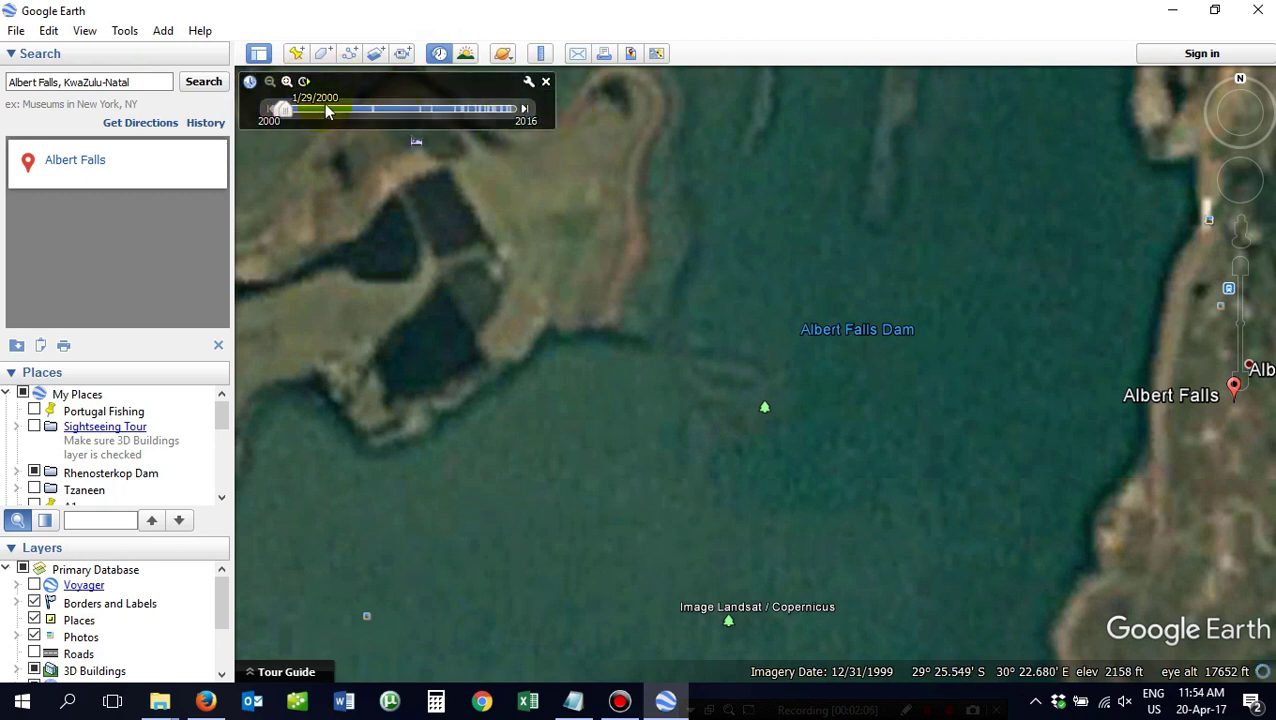
pyautogui.moveTo(312, 110)
pyautogui.scroll(-2, 635, 331)
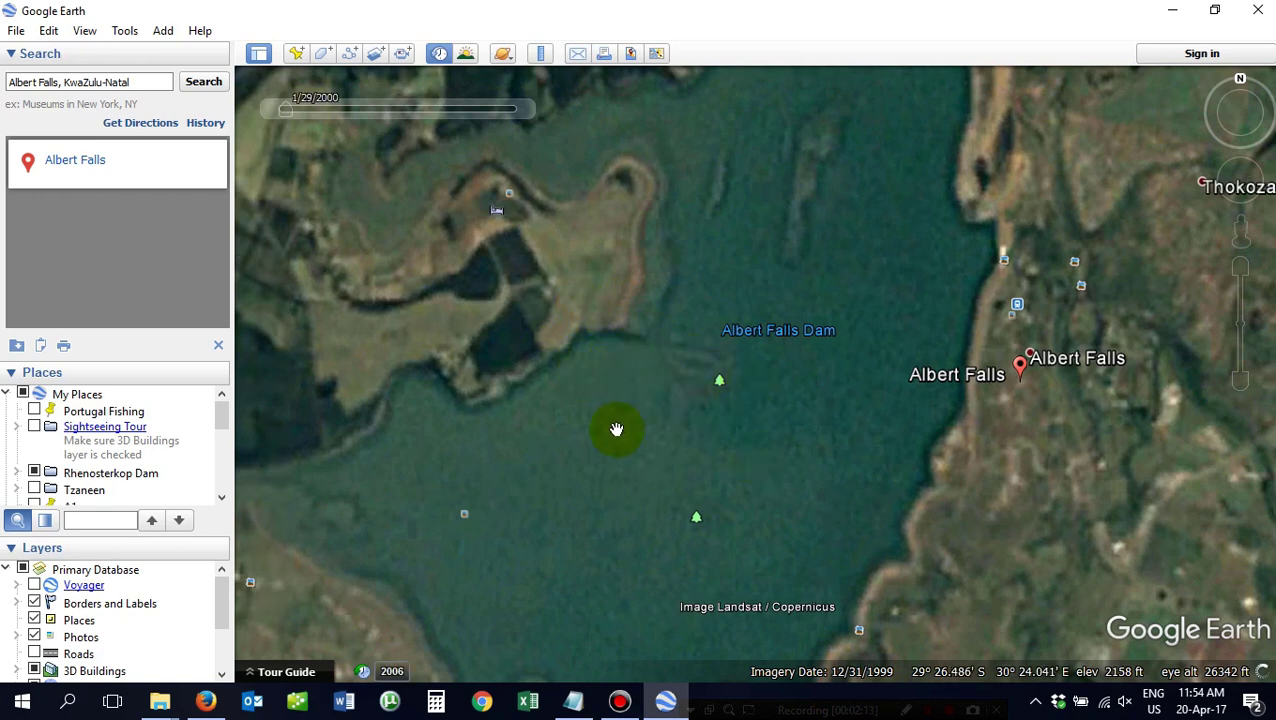
pyautogui.scroll(-2, 624, 407)
pyautogui.moveTo(524, 450); pyautogui.dragTo(709, 362)
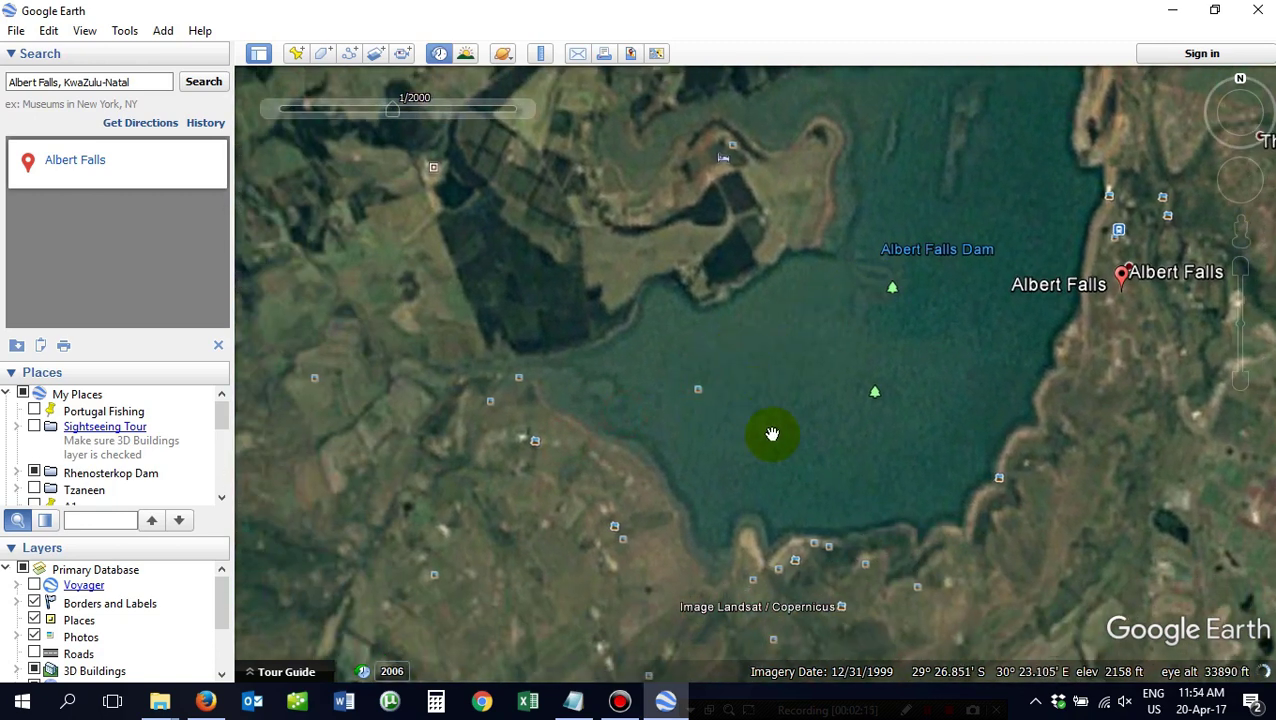
pyautogui.moveTo(829, 401); pyautogui.dragTo(667, 545)
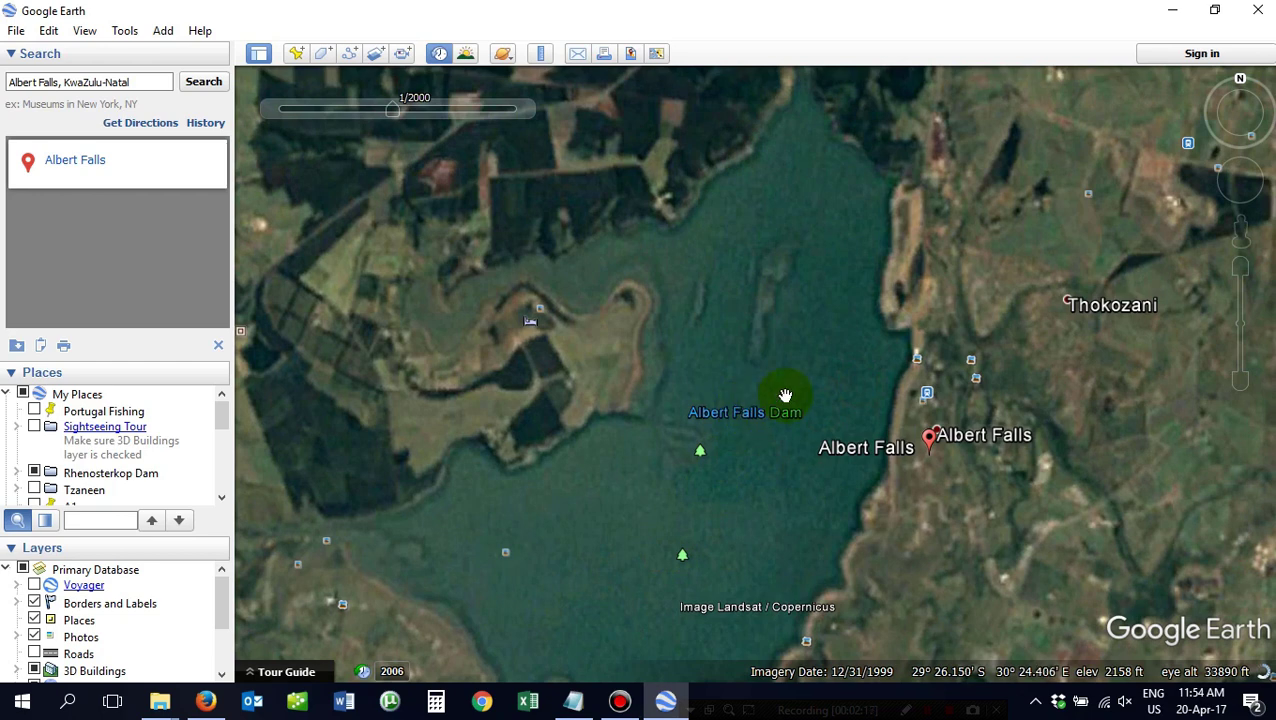
pyautogui.moveTo(700, 305); pyautogui.dragTo(689, 430)
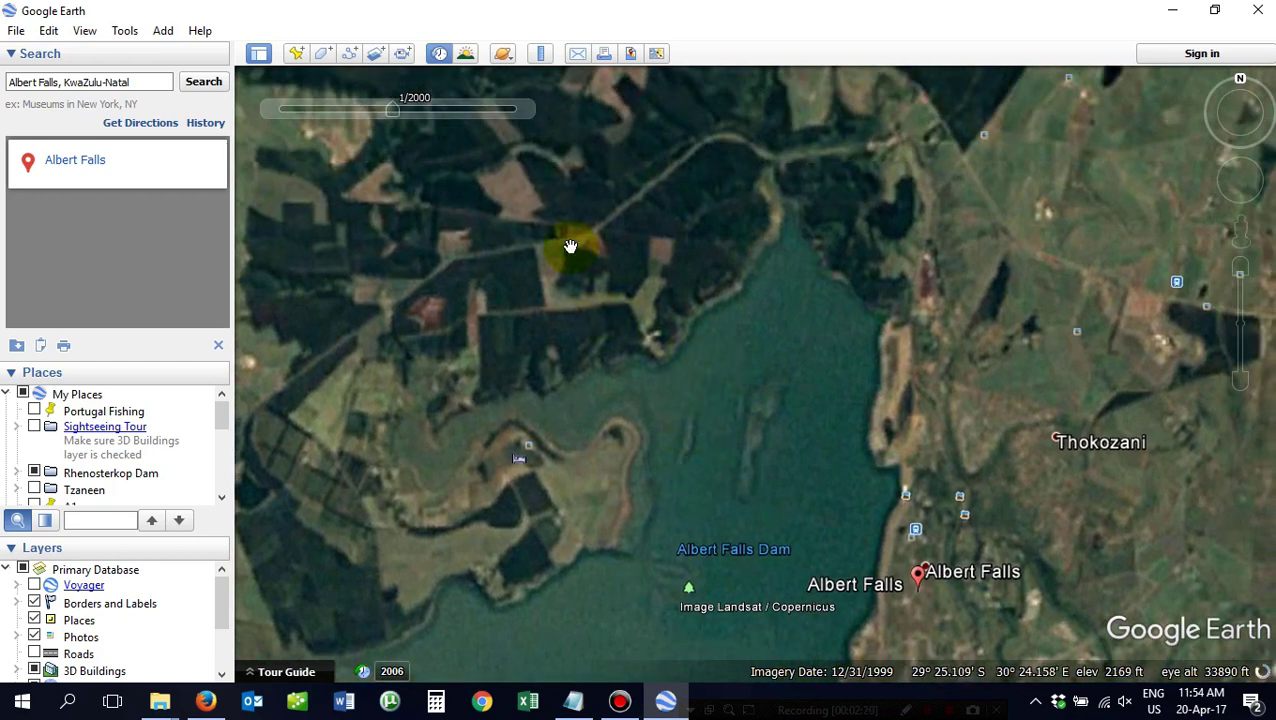
# Move the historical imagery slider from 2002 to 2011 and zoom in on the peninsula.
pyautogui.moveTo(525, 118)
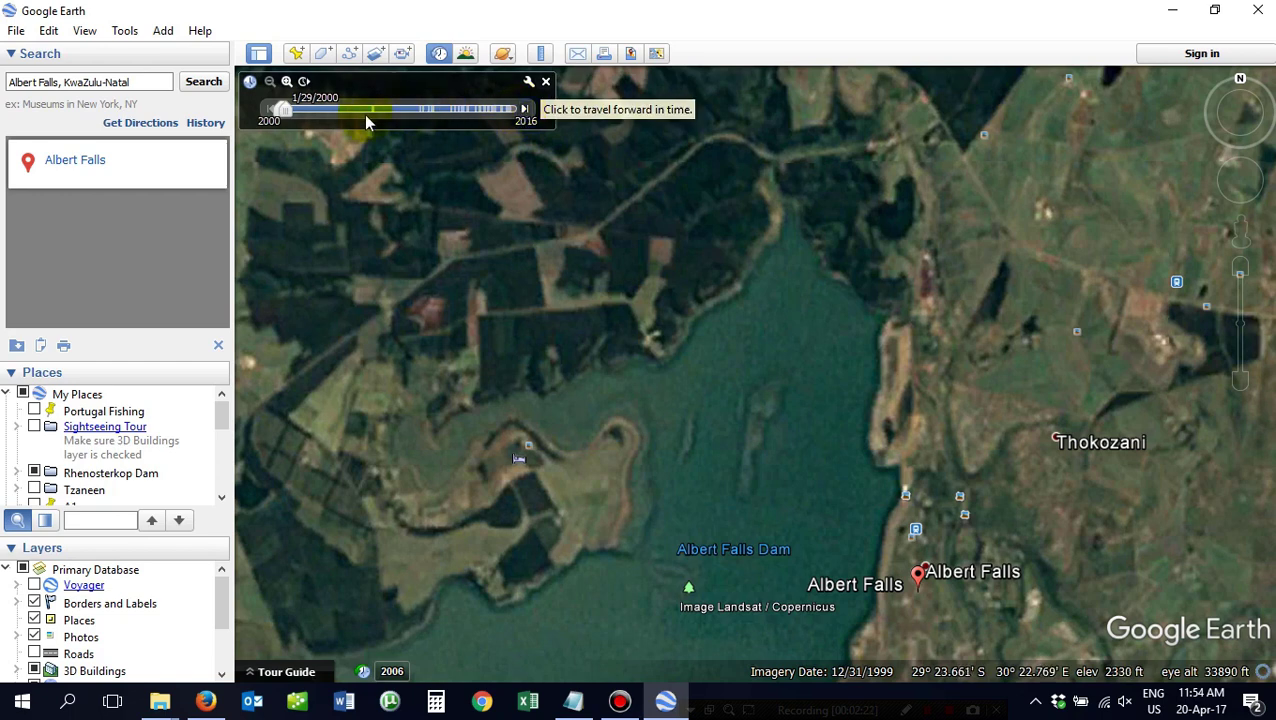
pyautogui.moveTo(287, 117); pyautogui.dragTo(325, 120)
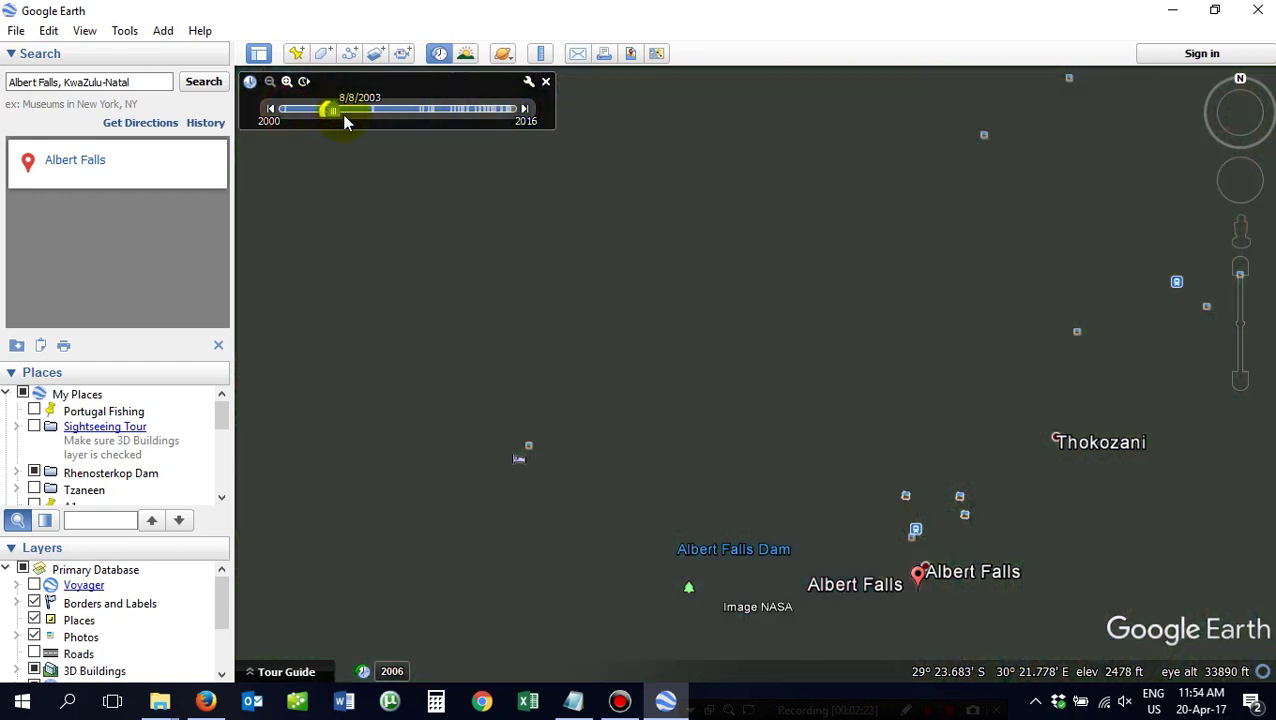
pyautogui.moveTo(445, 120); pyautogui.dragTo(448, 121)
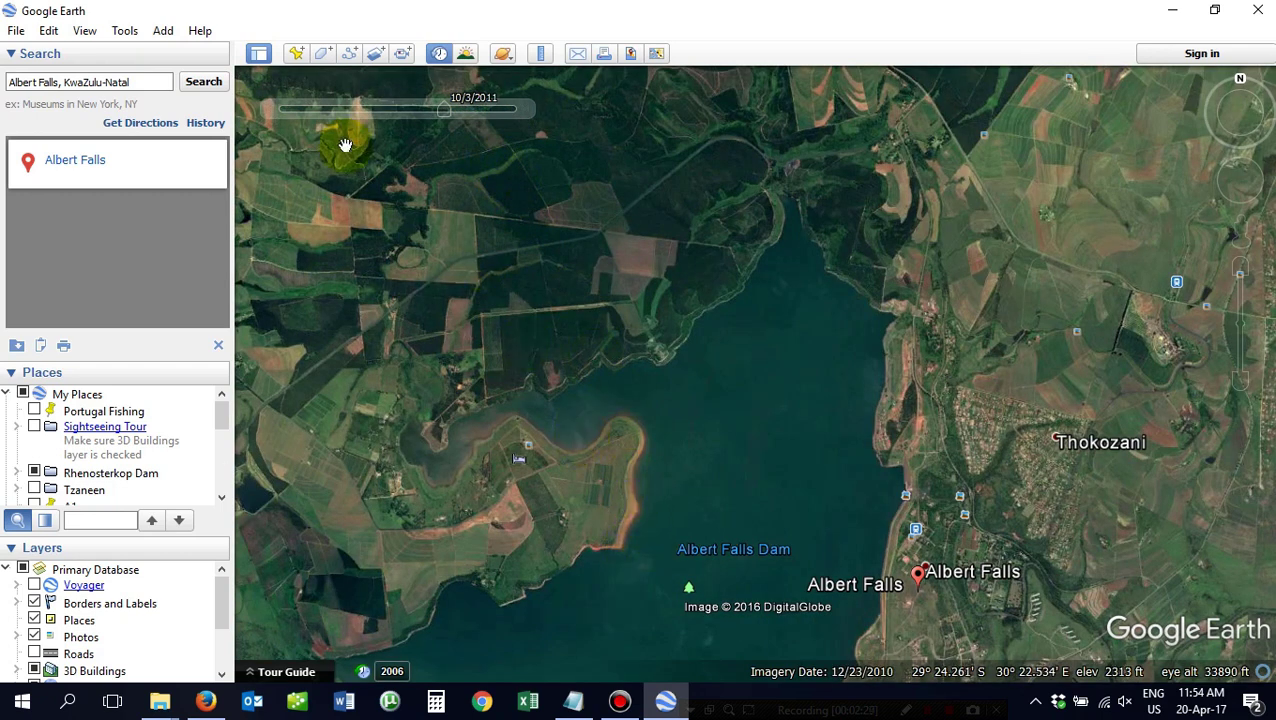
pyautogui.moveTo(284, 115)
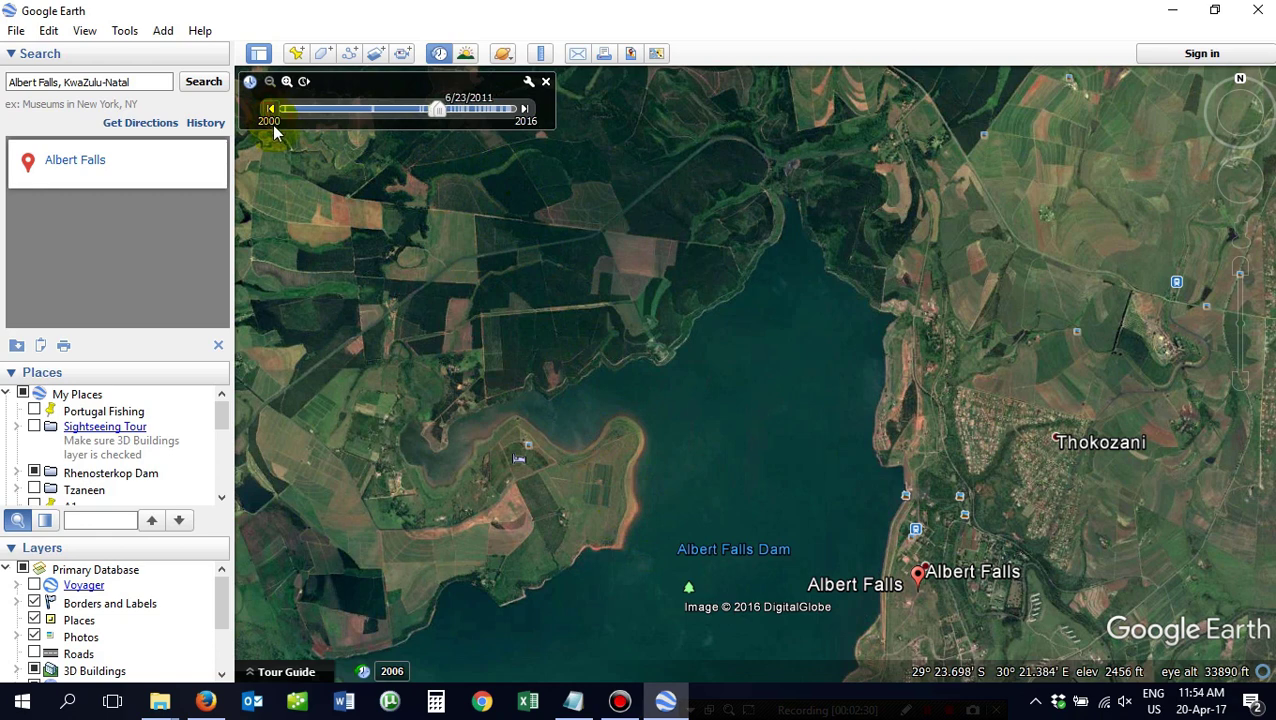
pyautogui.scroll(3, 644, 518)
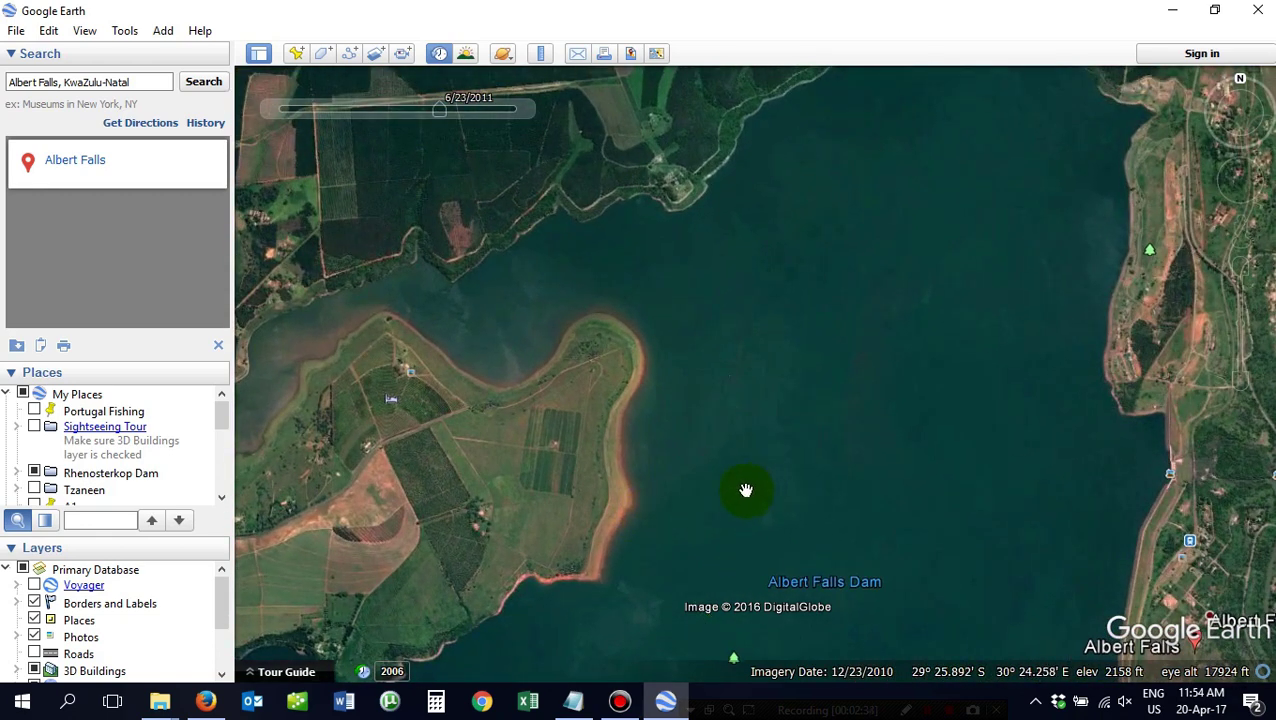
# Zoom out, step the imagery forward to late 2013, and pan around the dam.
pyautogui.scroll(-2, 690, 431)
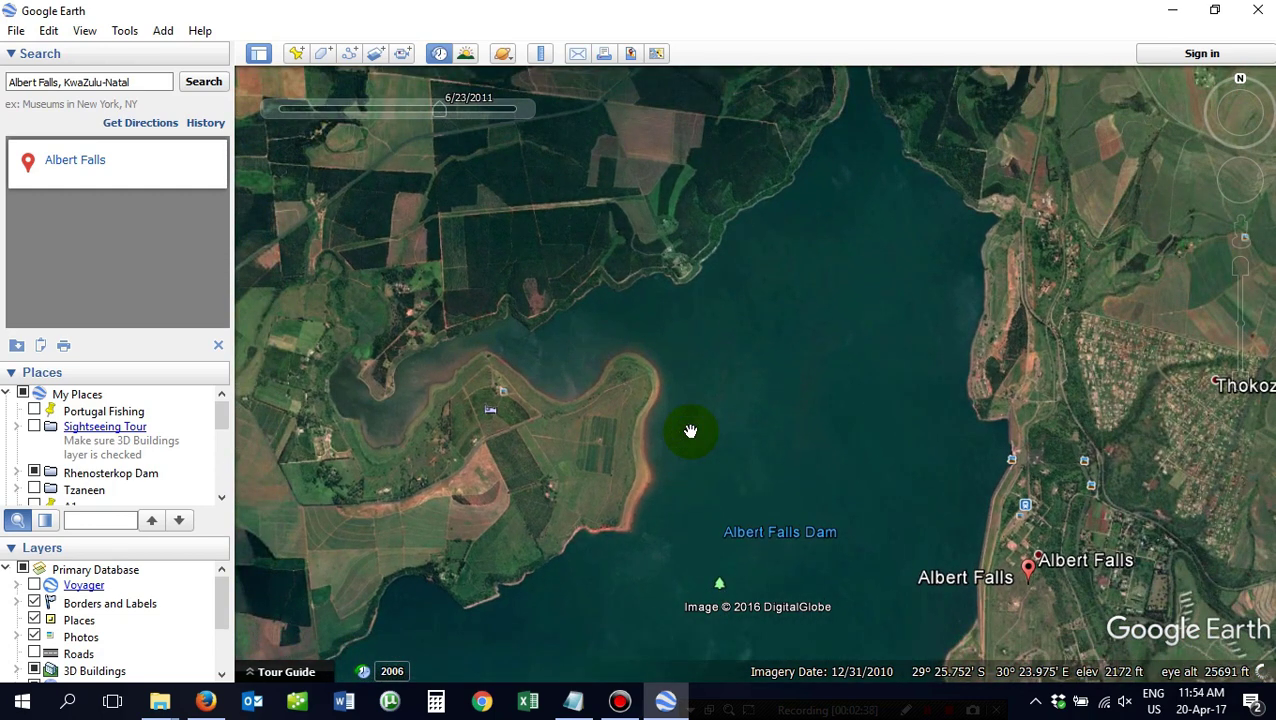
pyautogui.moveTo(529, 114)
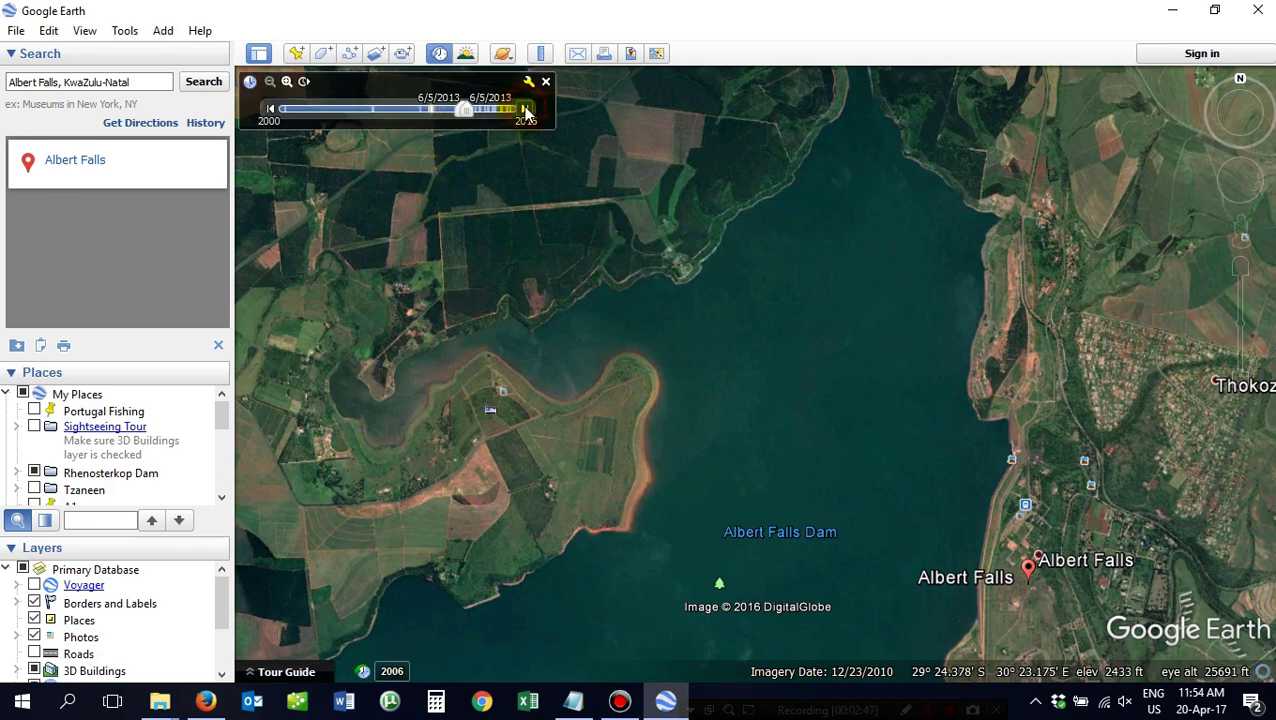
pyautogui.click(526, 110)
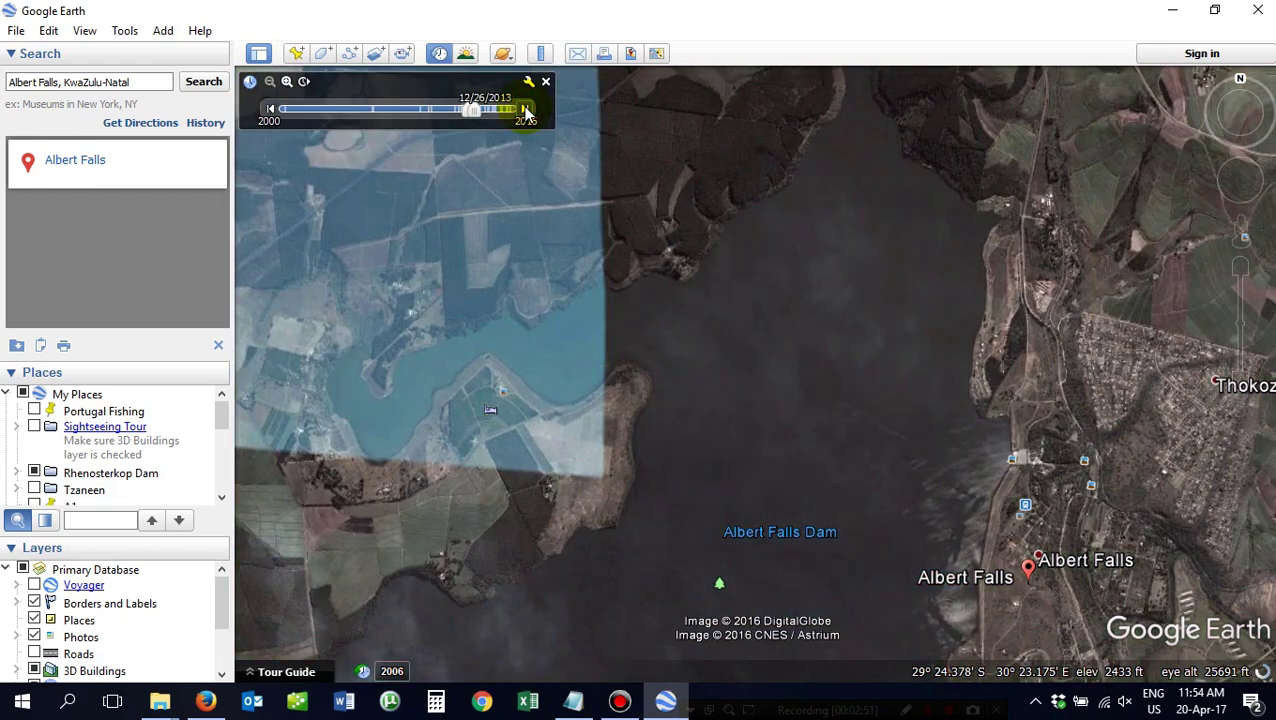
pyautogui.moveTo(683, 507); pyautogui.dragTo(738, 153)
pyautogui.moveTo(695, 396); pyautogui.dragTo(607, 490)
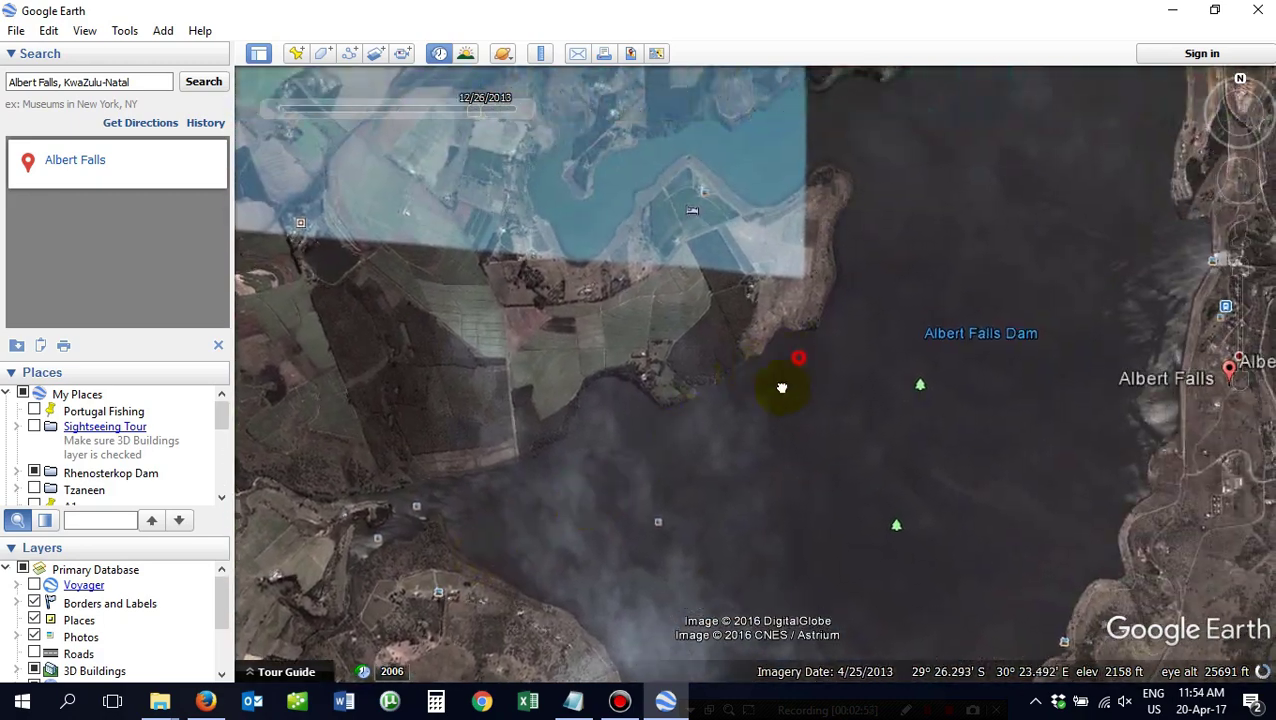
pyautogui.moveTo(763, 413); pyautogui.dragTo(675, 584)
# Step the imagery forward to 2014 and centre the view on the western peninsula.
pyautogui.click(524, 111)
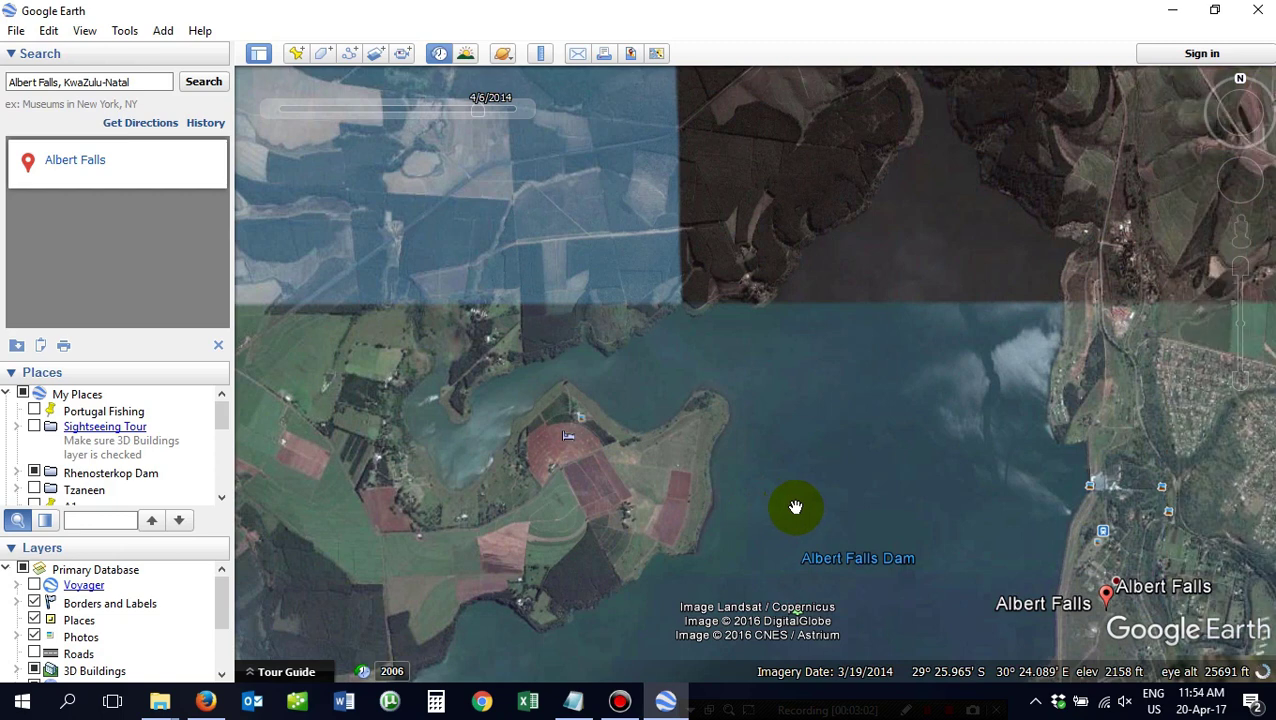
pyautogui.moveTo(855, 485); pyautogui.dragTo(806, 293)
pyautogui.moveTo(678, 518); pyautogui.dragTo(812, 288)
pyautogui.moveTo(920, 325); pyautogui.dragTo(895, 450)
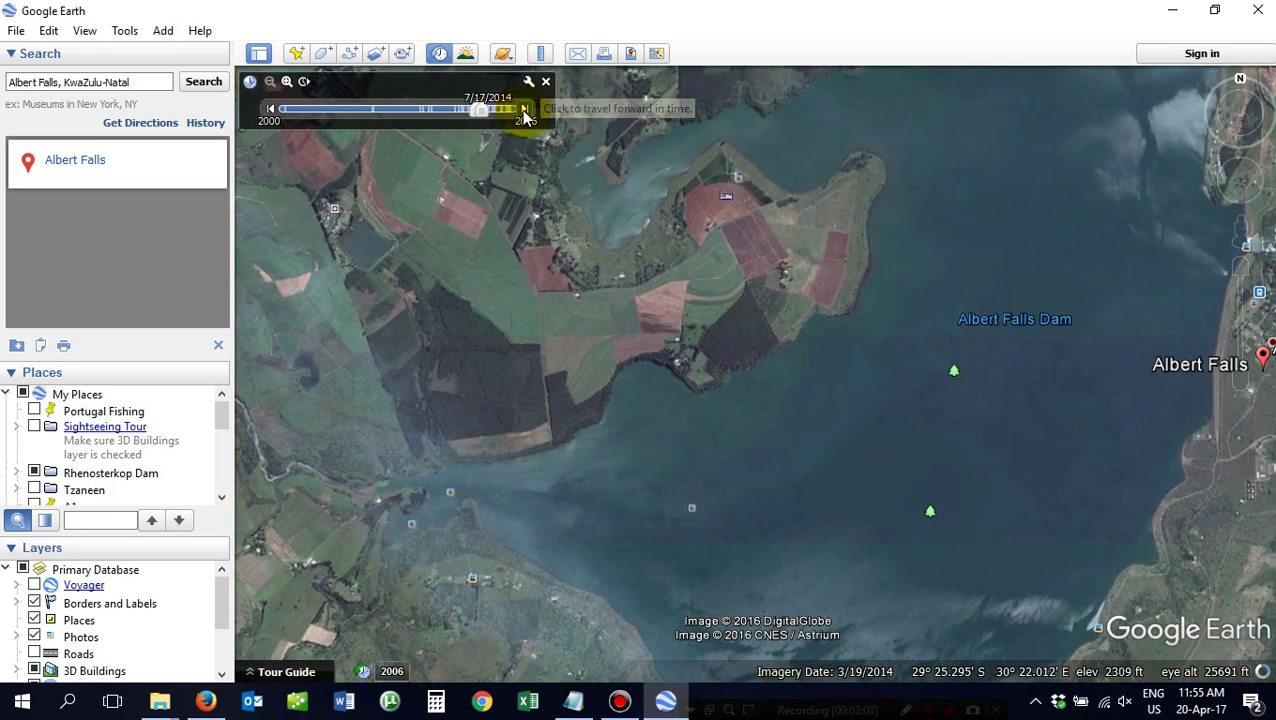
# Step the imagery to 7/17/2014 and pan across the lake to the dam wall and town.
pyautogui.click(524, 111)
pyautogui.moveTo(963, 265); pyautogui.dragTo(811, 335)
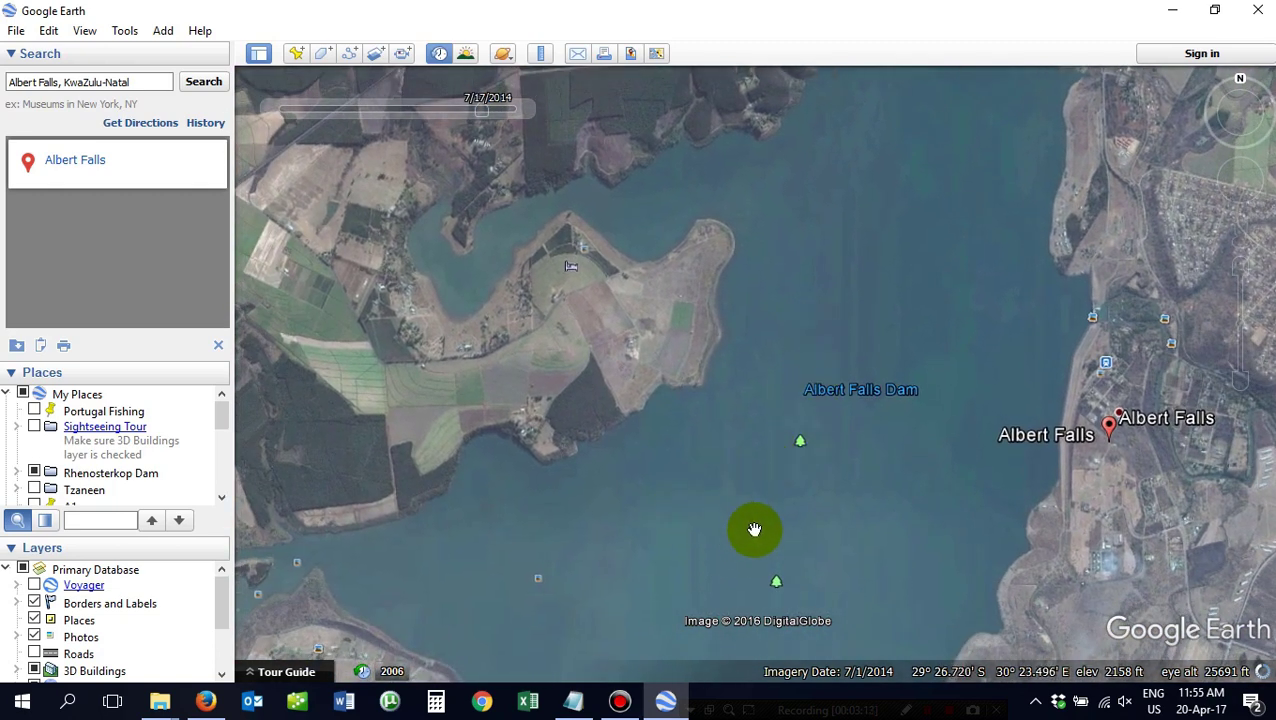
pyautogui.moveTo(768, 544); pyautogui.dragTo(712, 285)
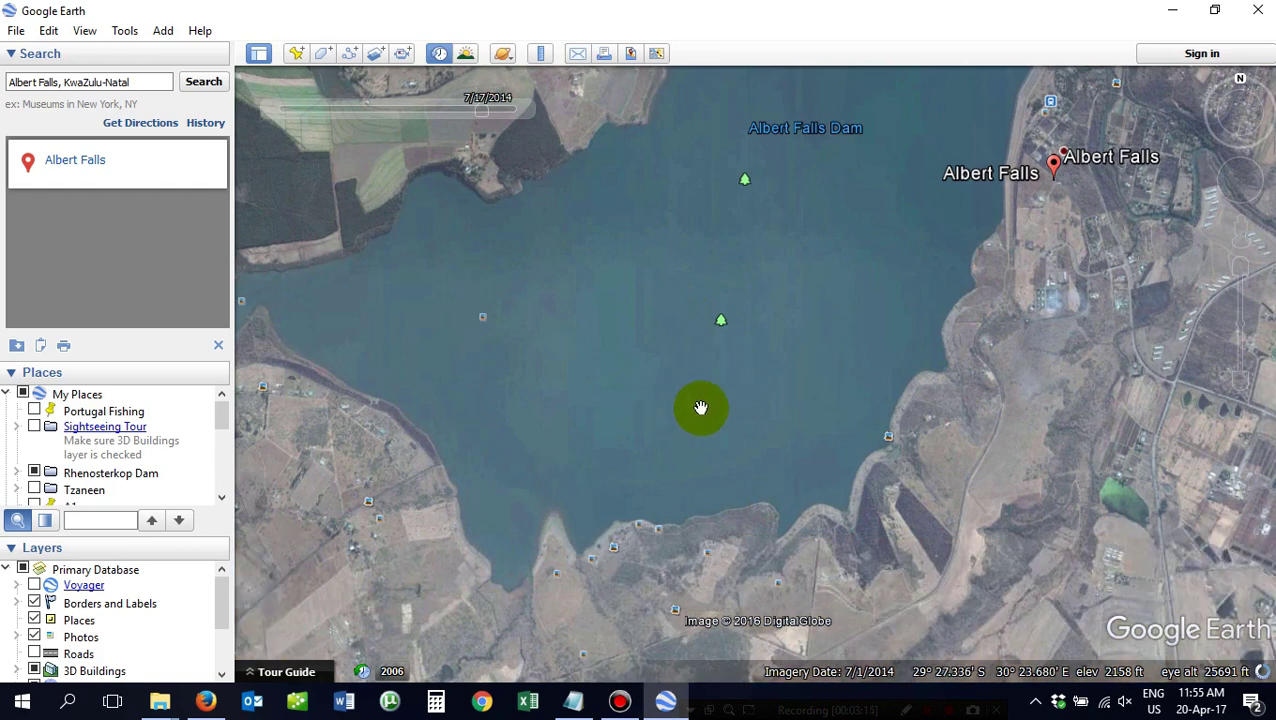
pyautogui.moveTo(484, 383); pyautogui.dragTo(735, 382)
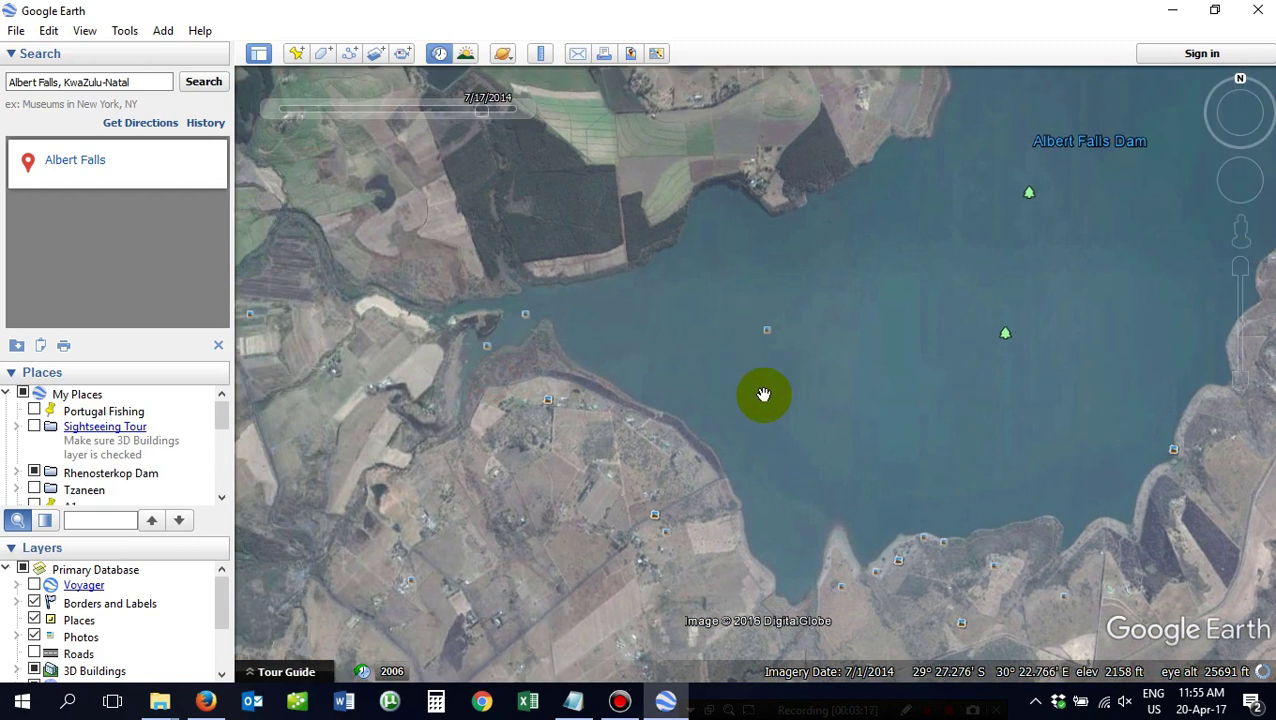
pyautogui.moveTo(902, 358); pyautogui.dragTo(794, 378)
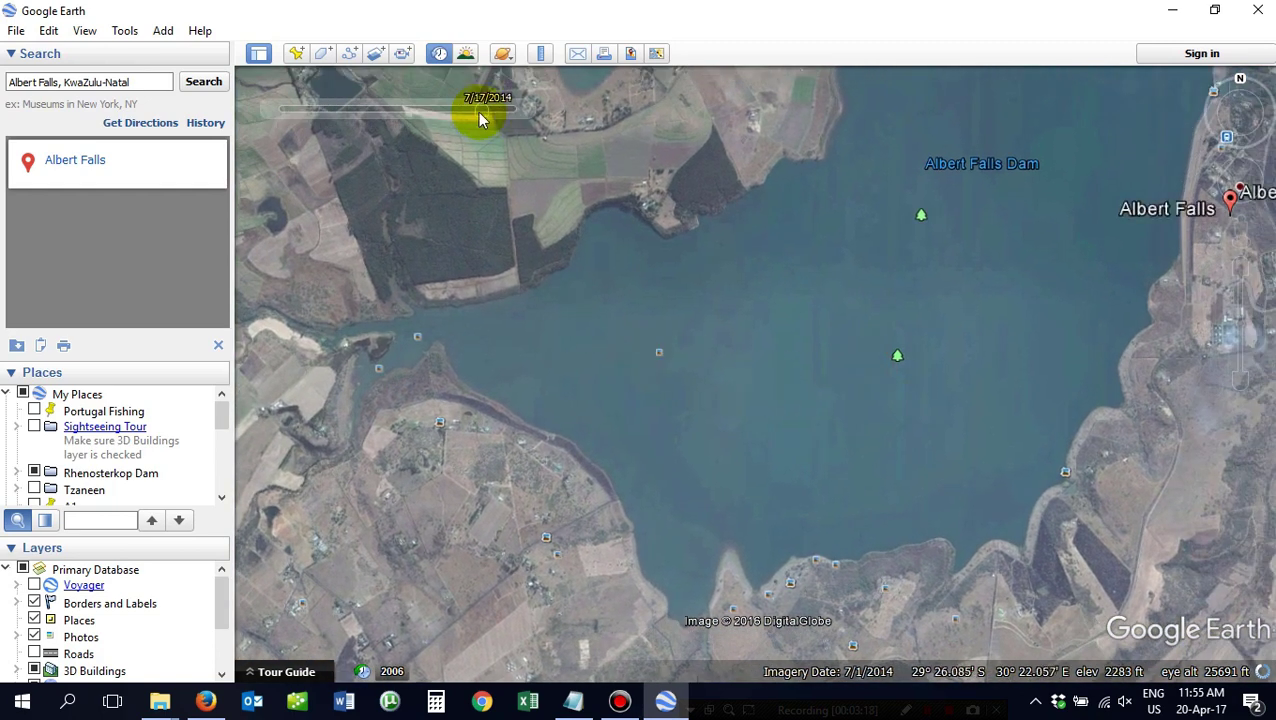
pyautogui.moveTo(470, 110)
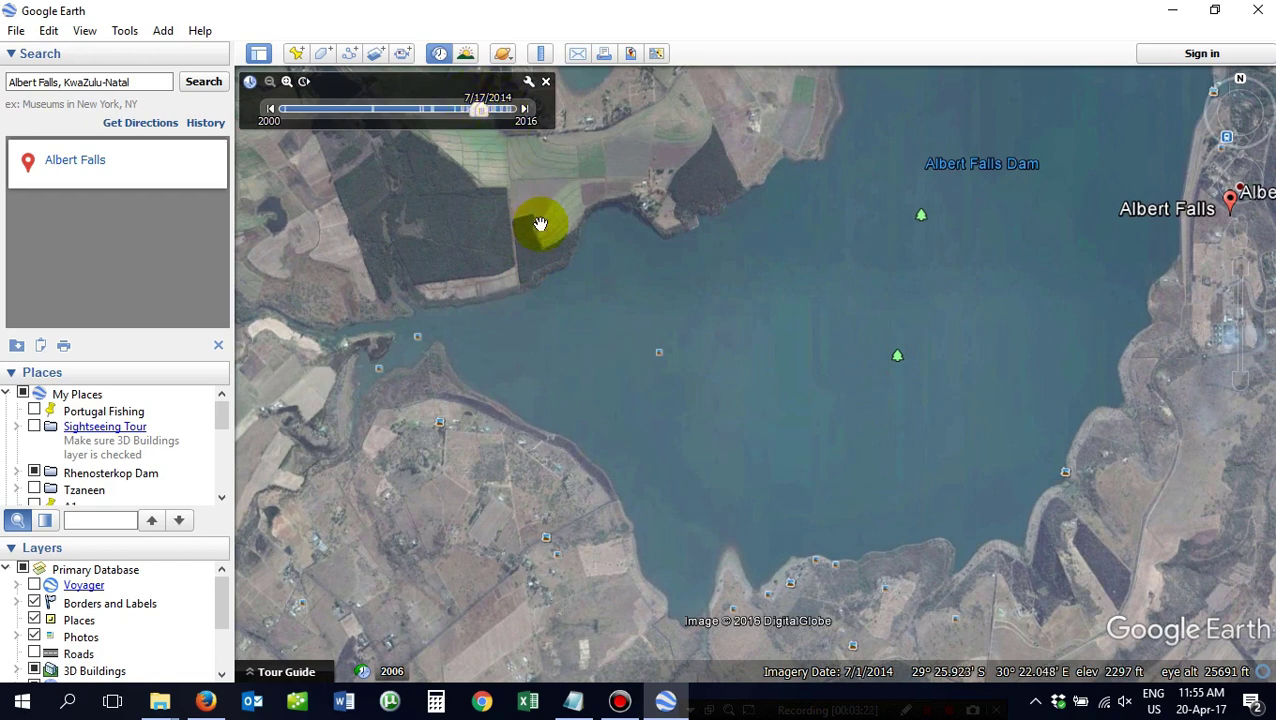
pyautogui.moveTo(1020, 342); pyautogui.dragTo(741, 436)
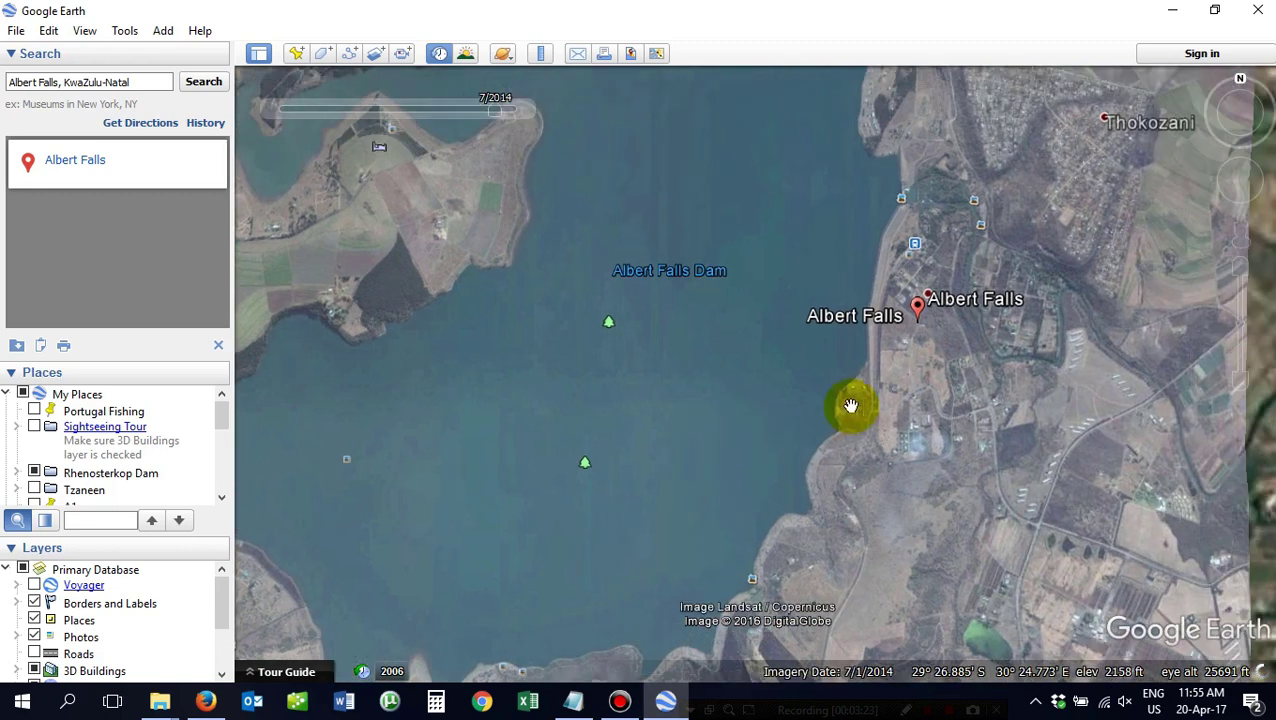
# Zoom in close on the dam wall.
pyautogui.scroll(5, 865, 400)
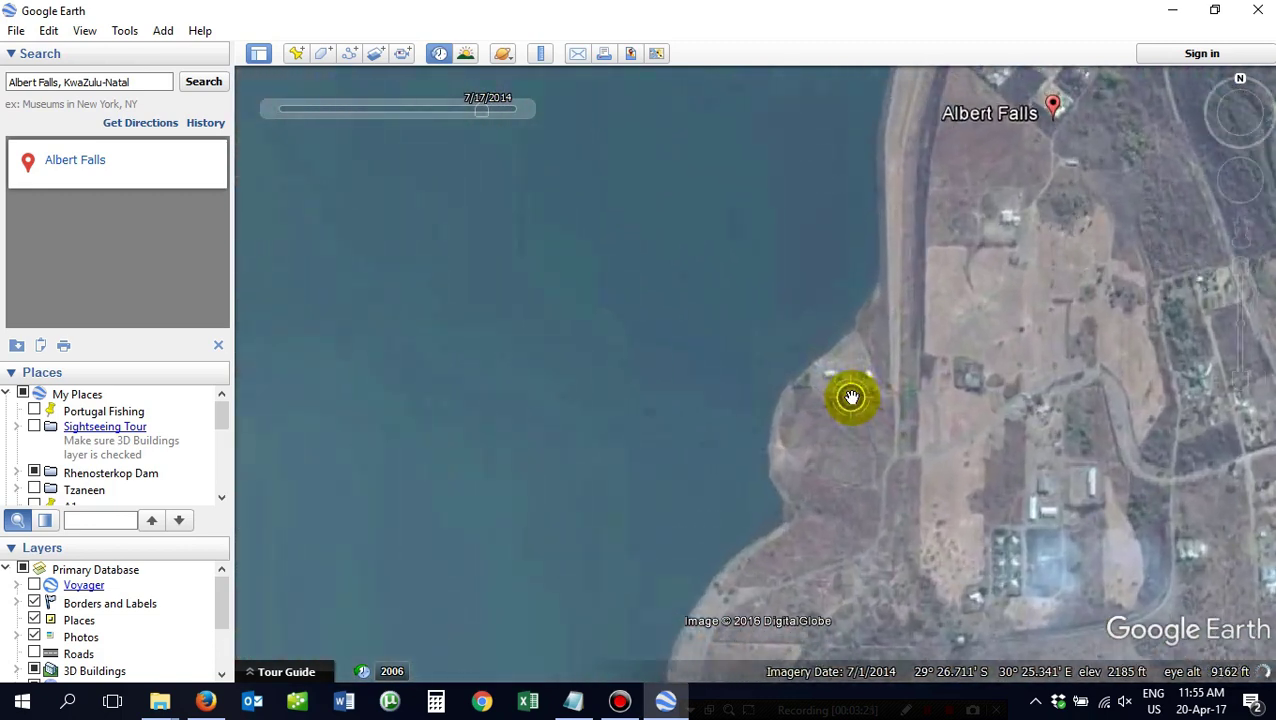
pyautogui.scroll(2, 850, 401)
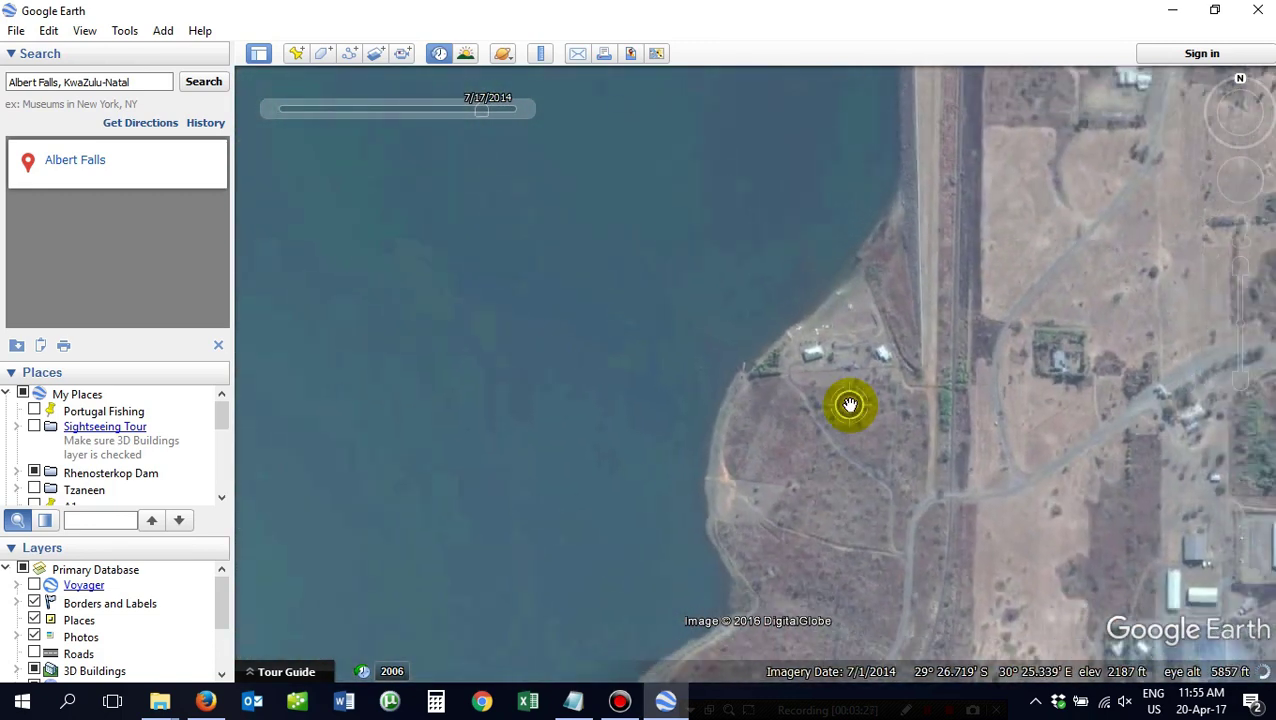
pyautogui.moveTo(891, 305); pyautogui.dragTo(864, 533)
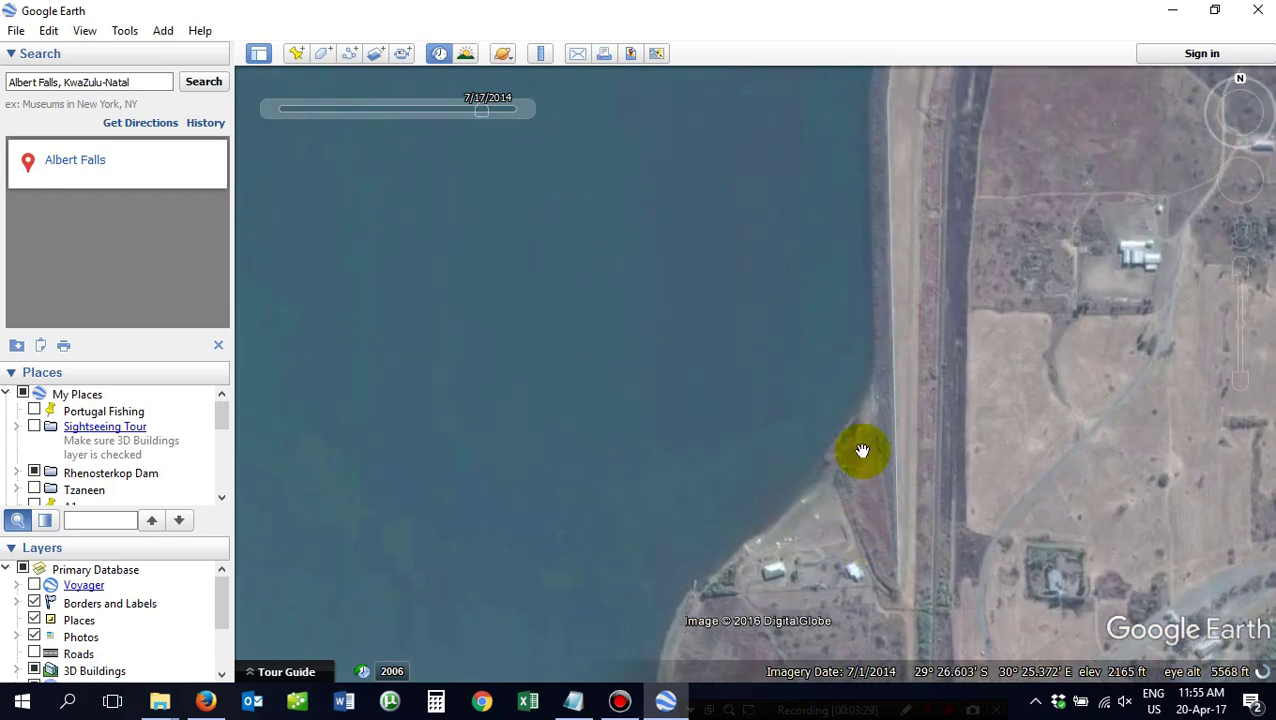
pyautogui.doubleClick(860, 333)
pyautogui.moveTo(913, 353); pyautogui.dragTo(873, 432)
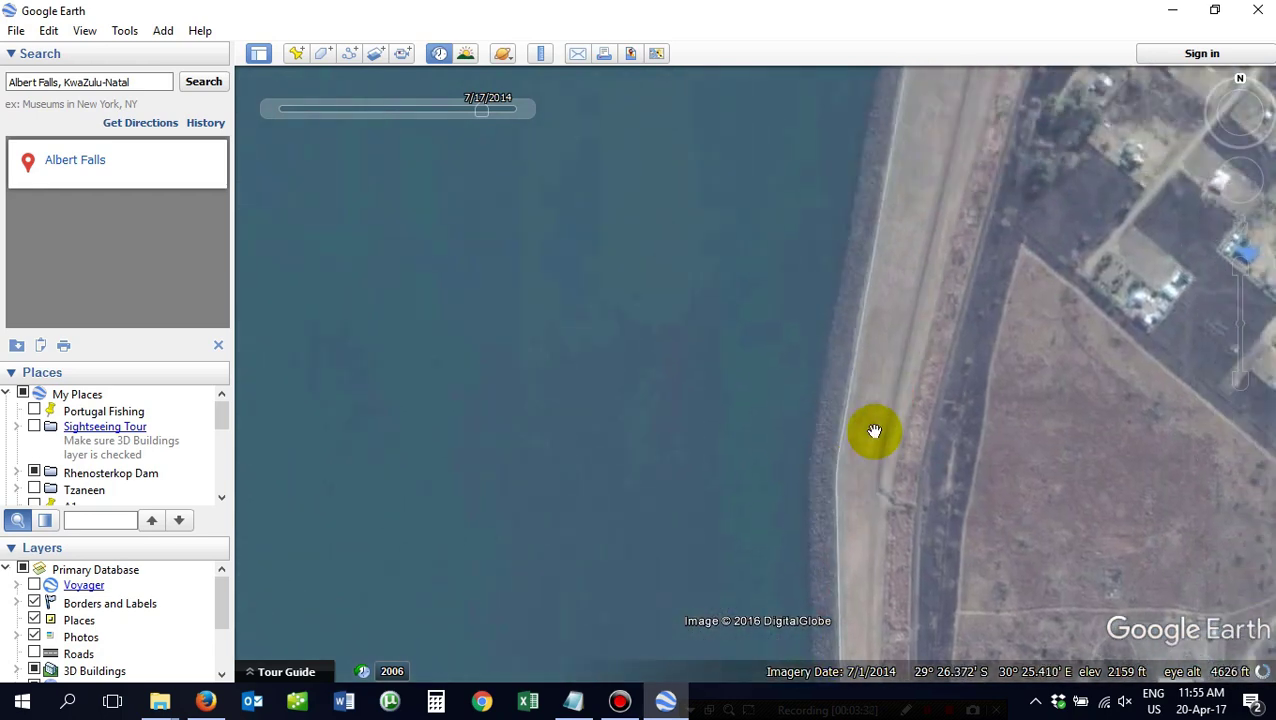
# Zoom back out and centre the whole dam lake in view.
pyautogui.scroll(-4, 872, 435)
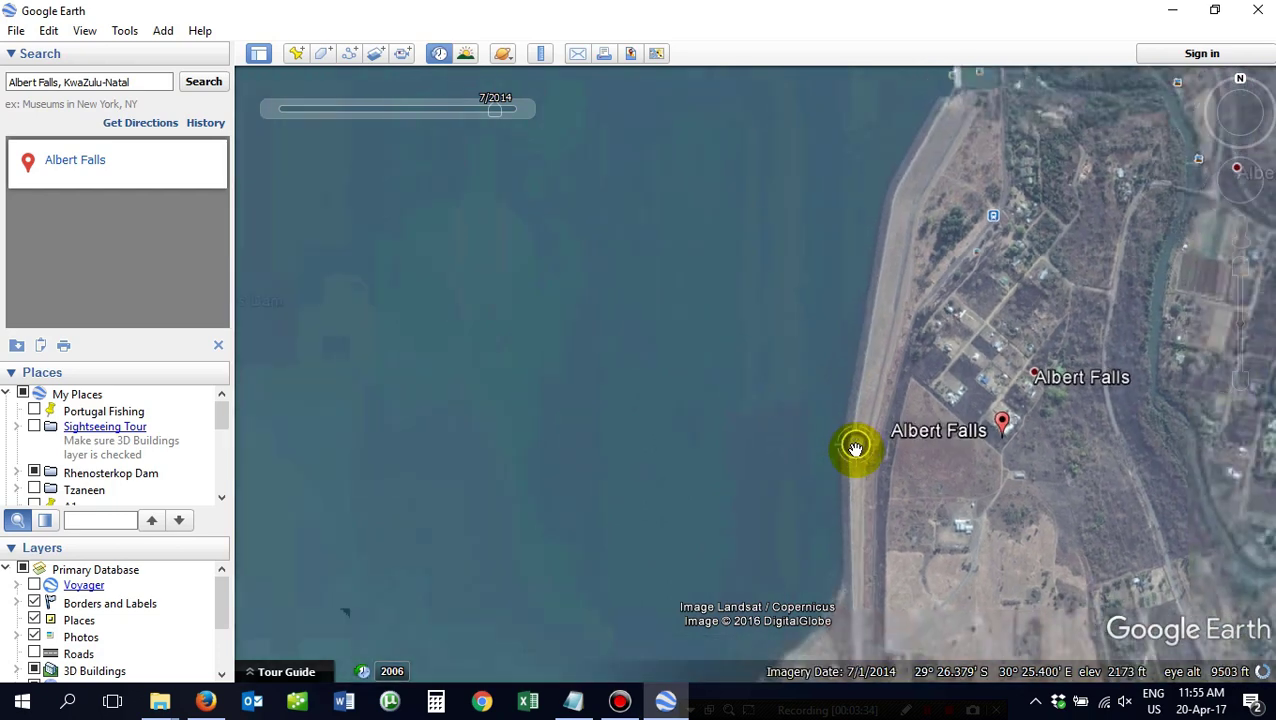
pyautogui.scroll(-3, 770, 416)
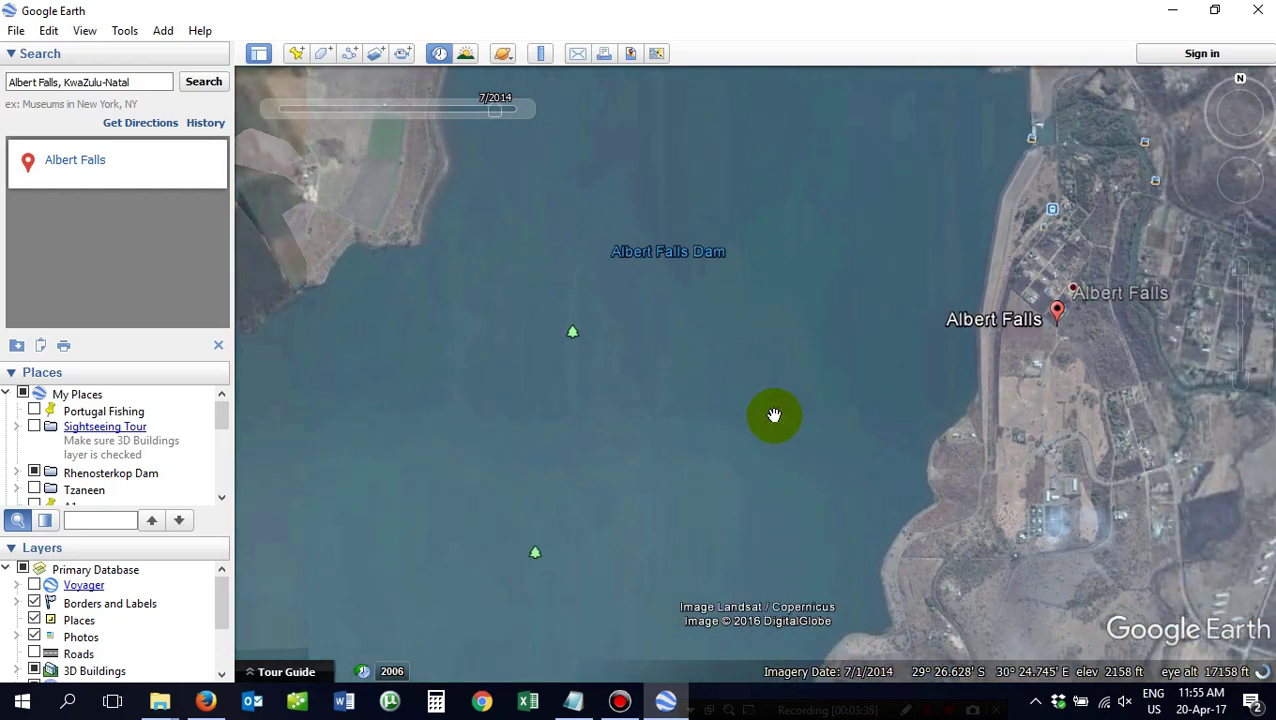
pyautogui.scroll(-2, 773, 415)
pyautogui.moveTo(612, 458); pyautogui.dragTo(807, 455)
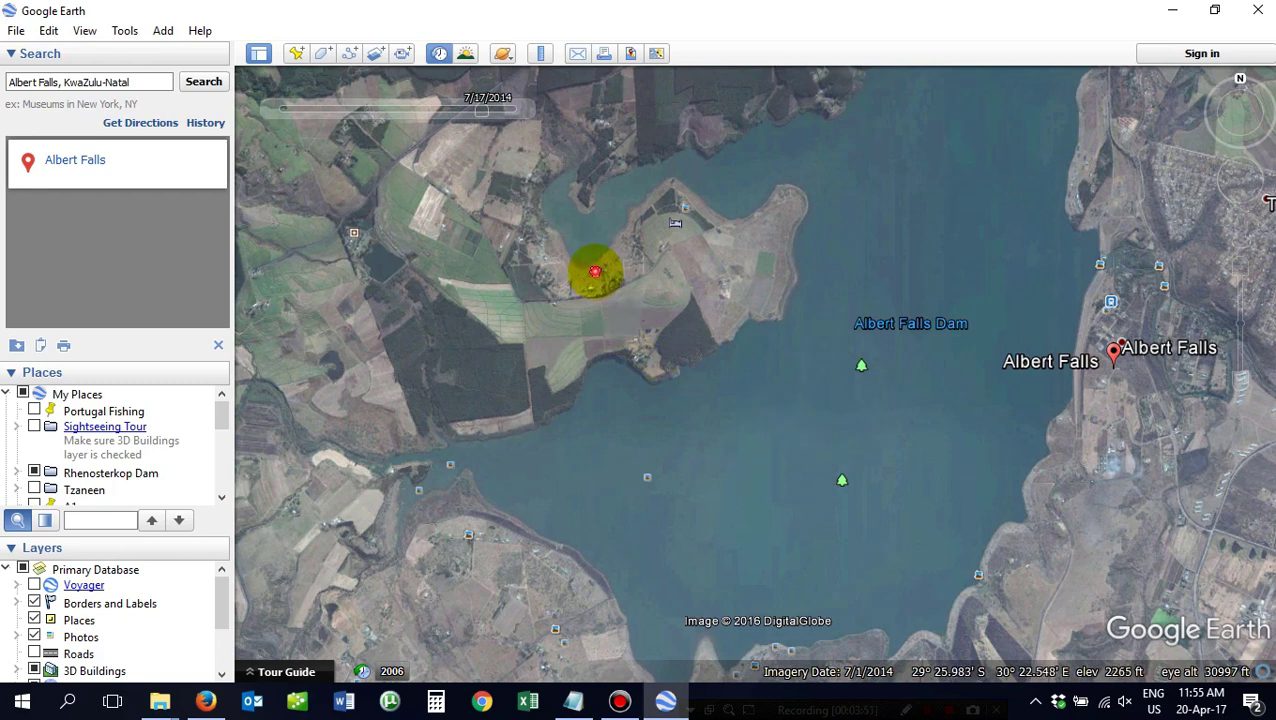
pyautogui.moveTo(598, 276); pyautogui.dragTo(757, 394)
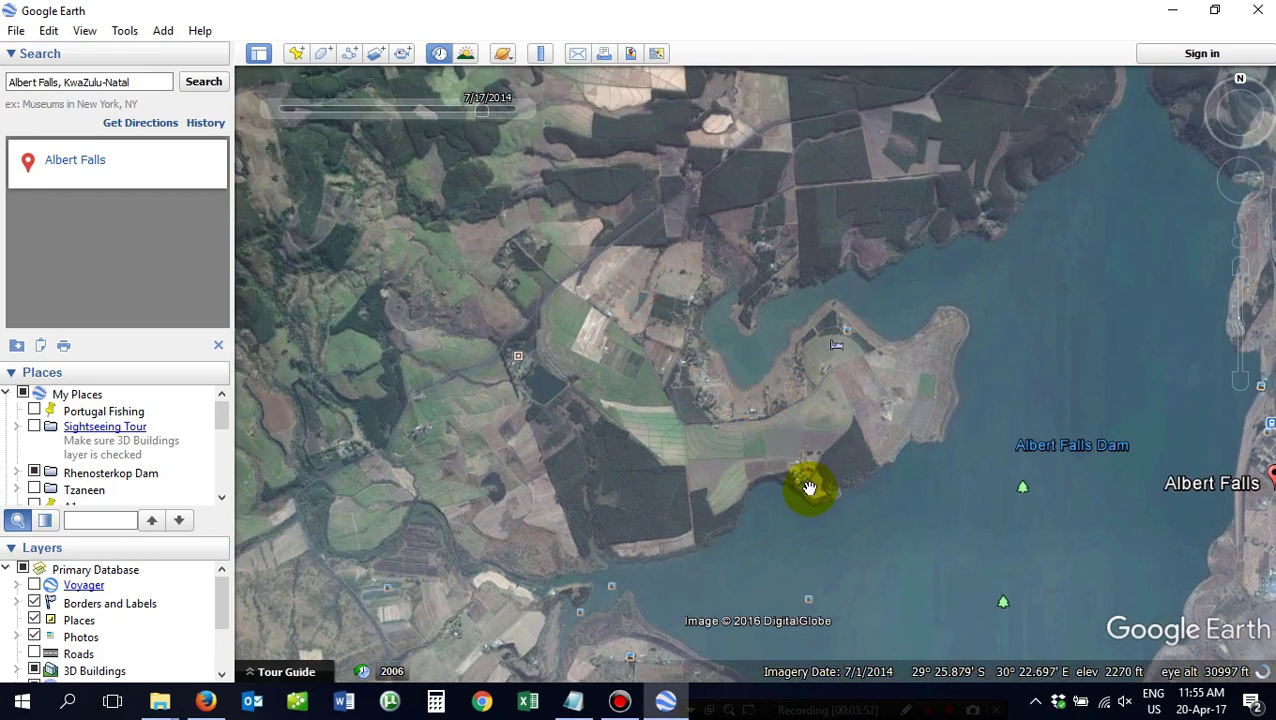
pyautogui.scroll(-2, 834, 518)
pyautogui.moveTo(834, 518); pyautogui.dragTo(684, 433)
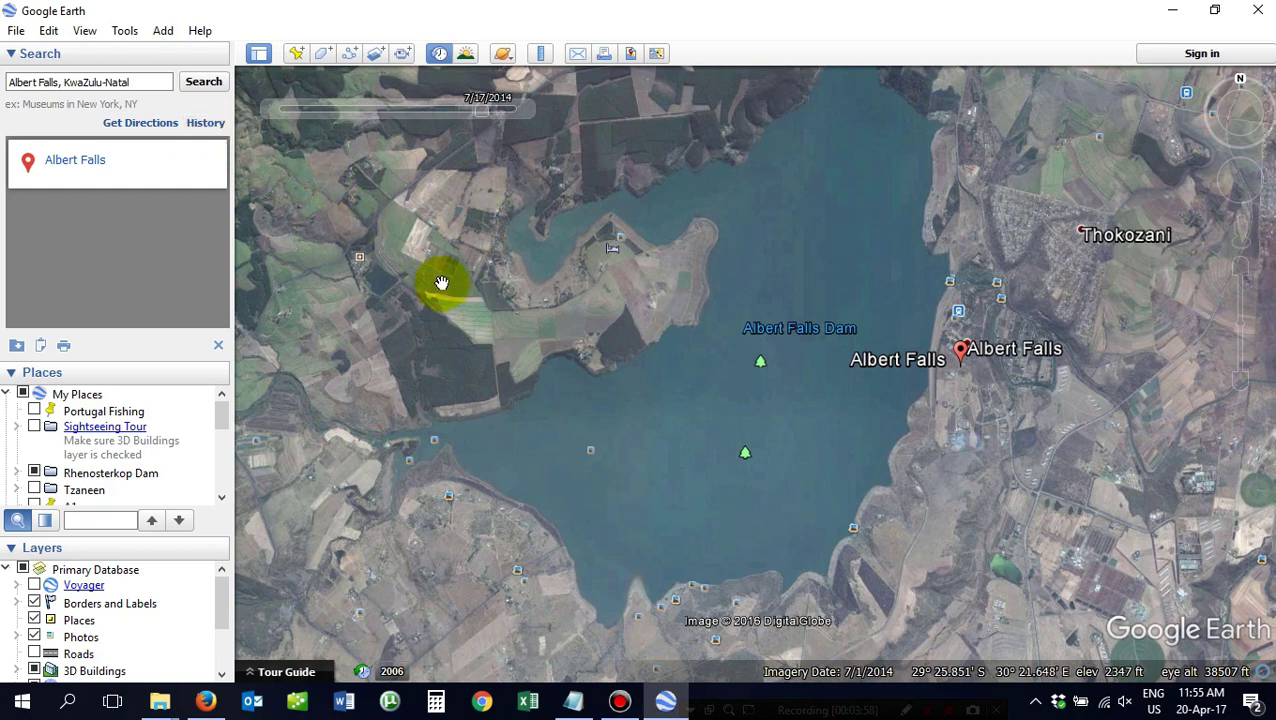
# Clear Google Earth's memory and disk caches in the Options Cache settings and confirm with OK.
pyautogui.click(125, 31)
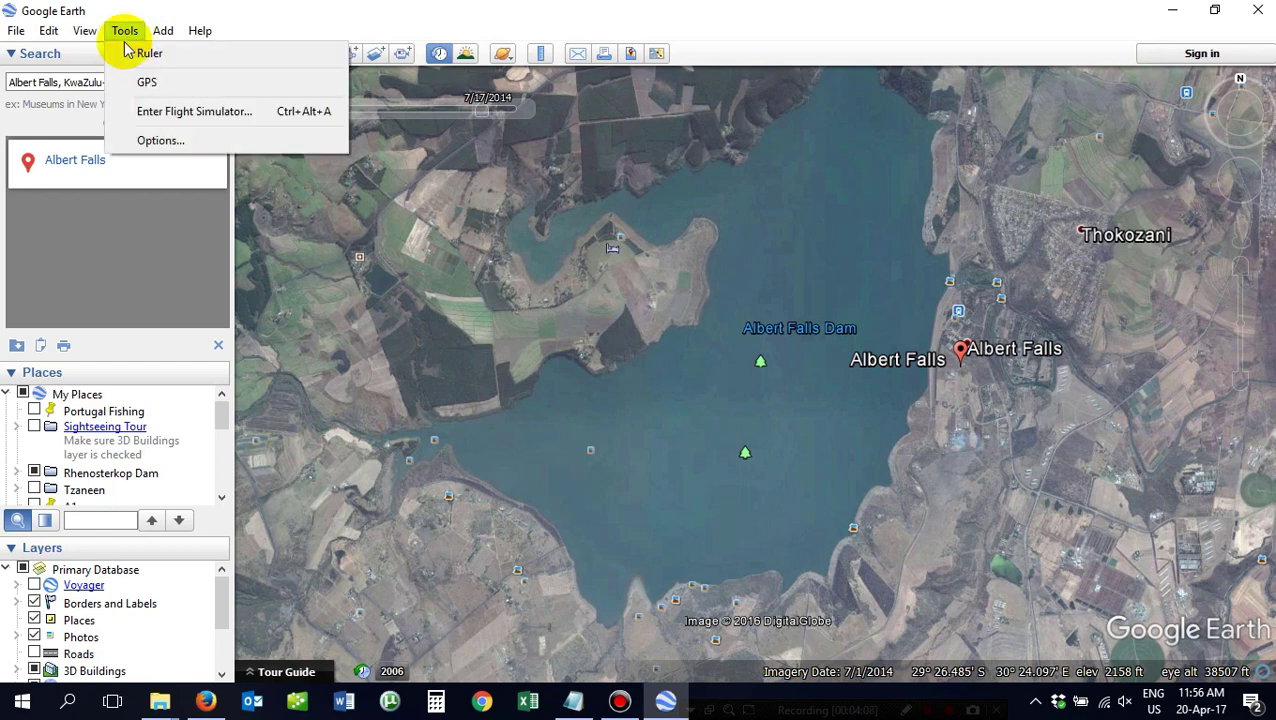
pyautogui.click(141, 143)
pyautogui.click(449, 127)
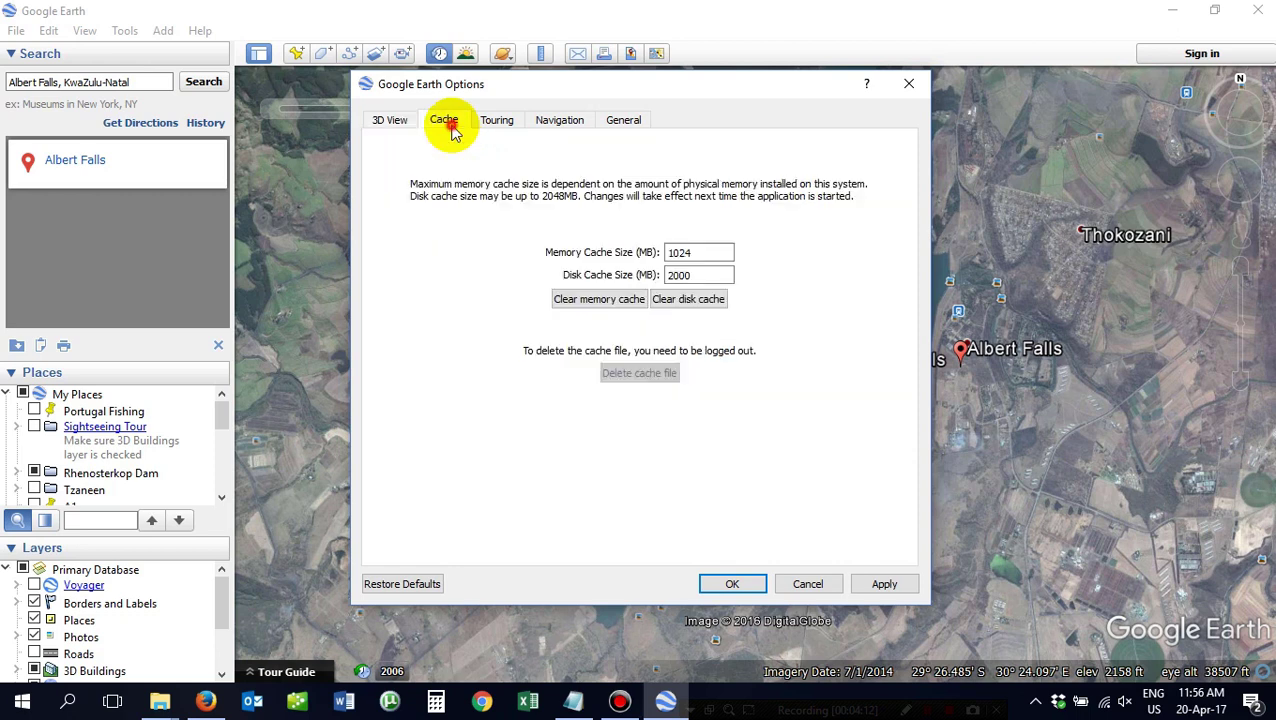
pyautogui.click(581, 299)
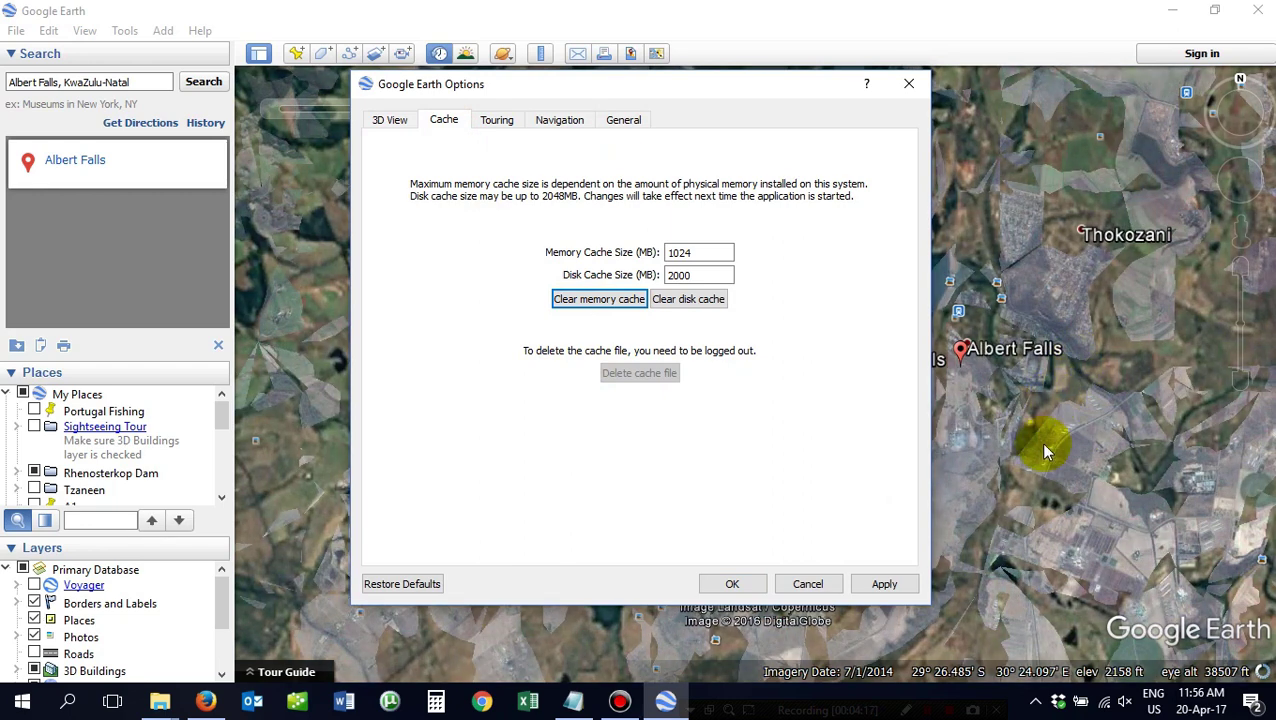
pyautogui.click(703, 310)
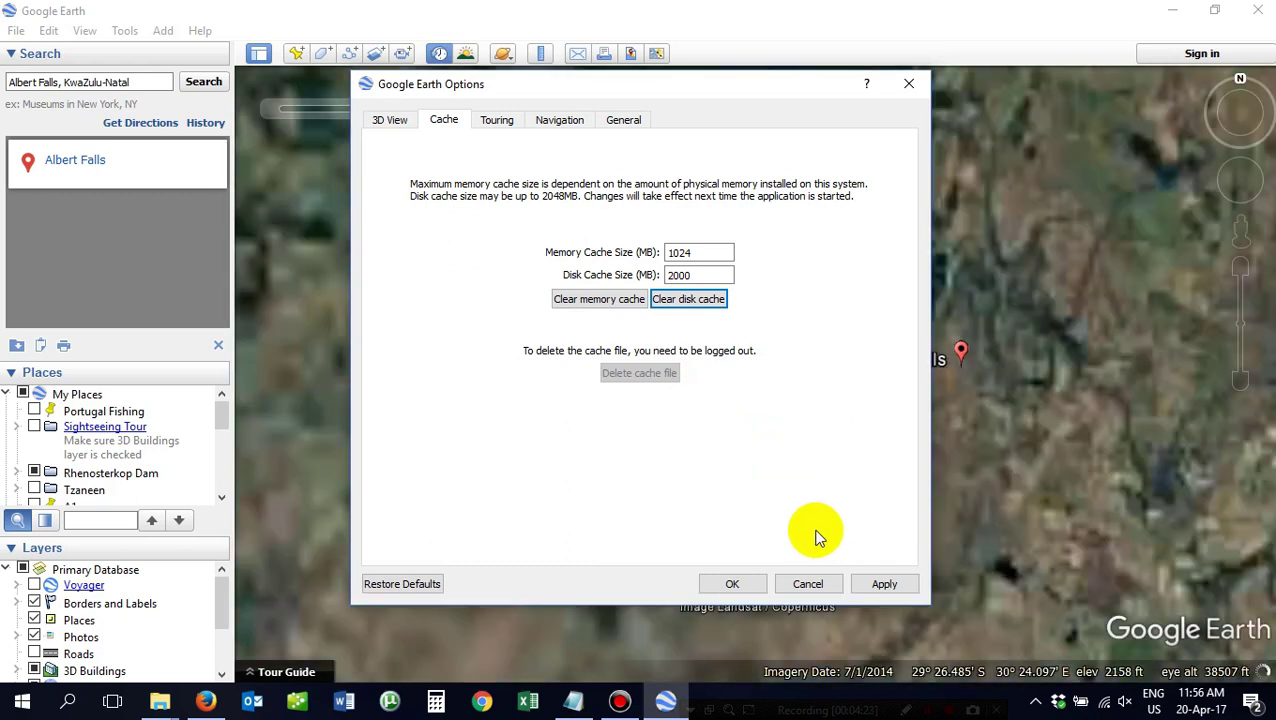
pyautogui.click(735, 585)
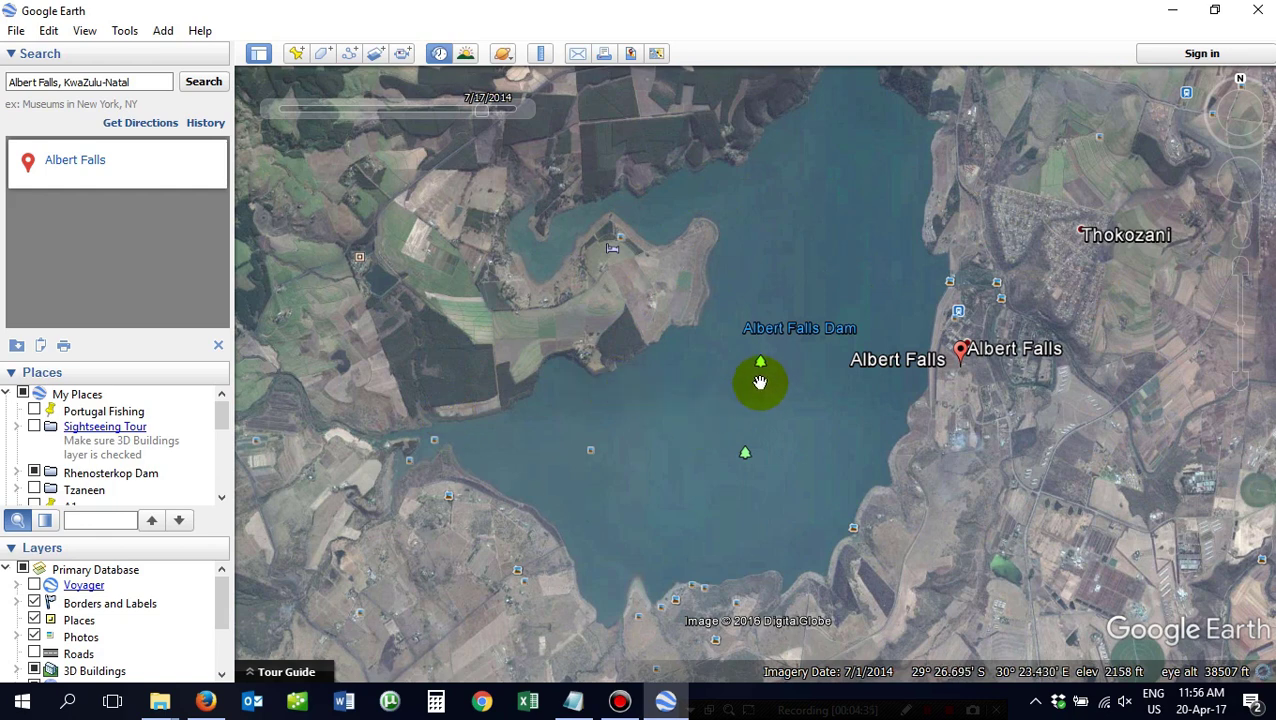
# Zoom in and bring the lake's southern shoreline into view.
pyautogui.scroll(-3, 655, 408)
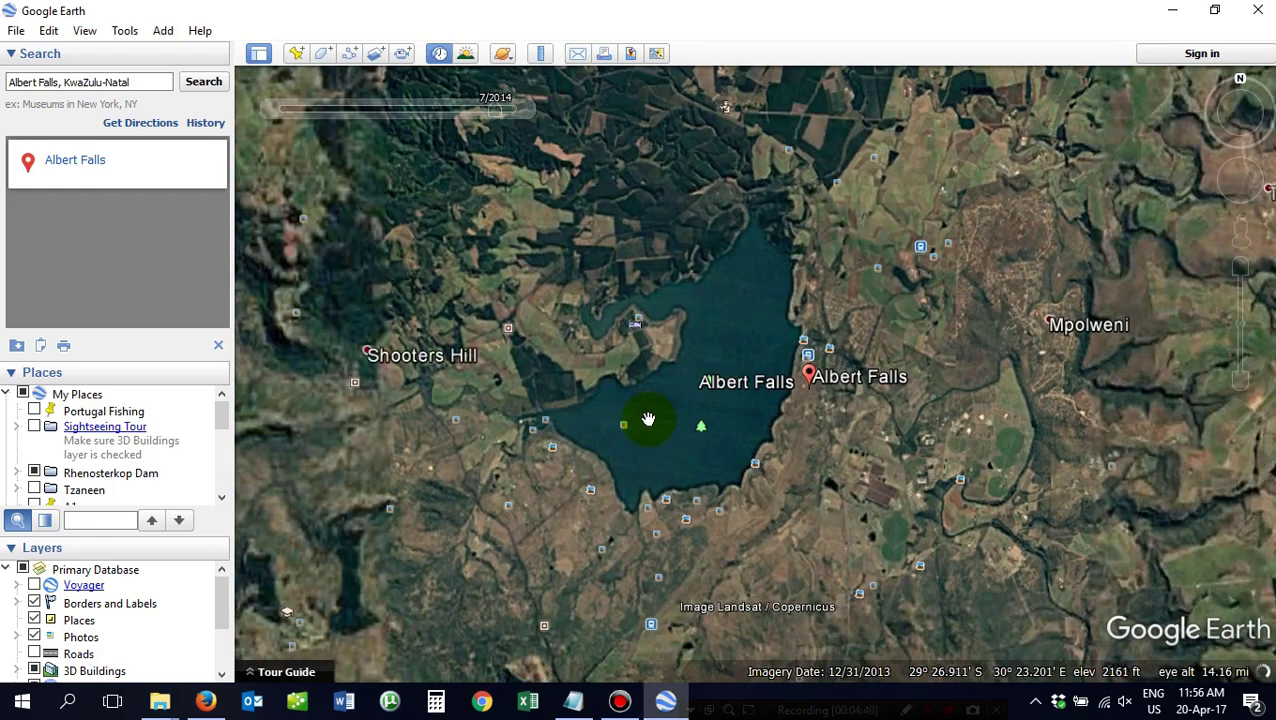
pyautogui.scroll(2, 650, 416)
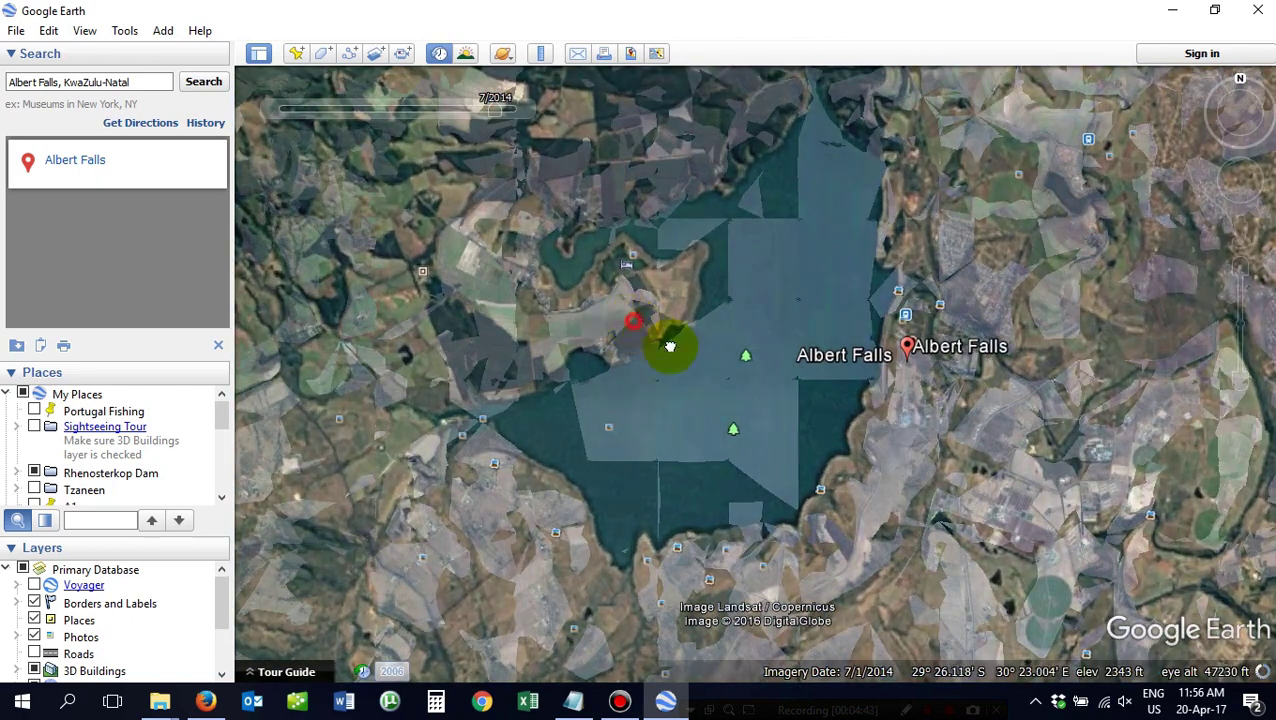
pyautogui.scroll(1, 672, 352)
pyautogui.scroll(1, 752, 393)
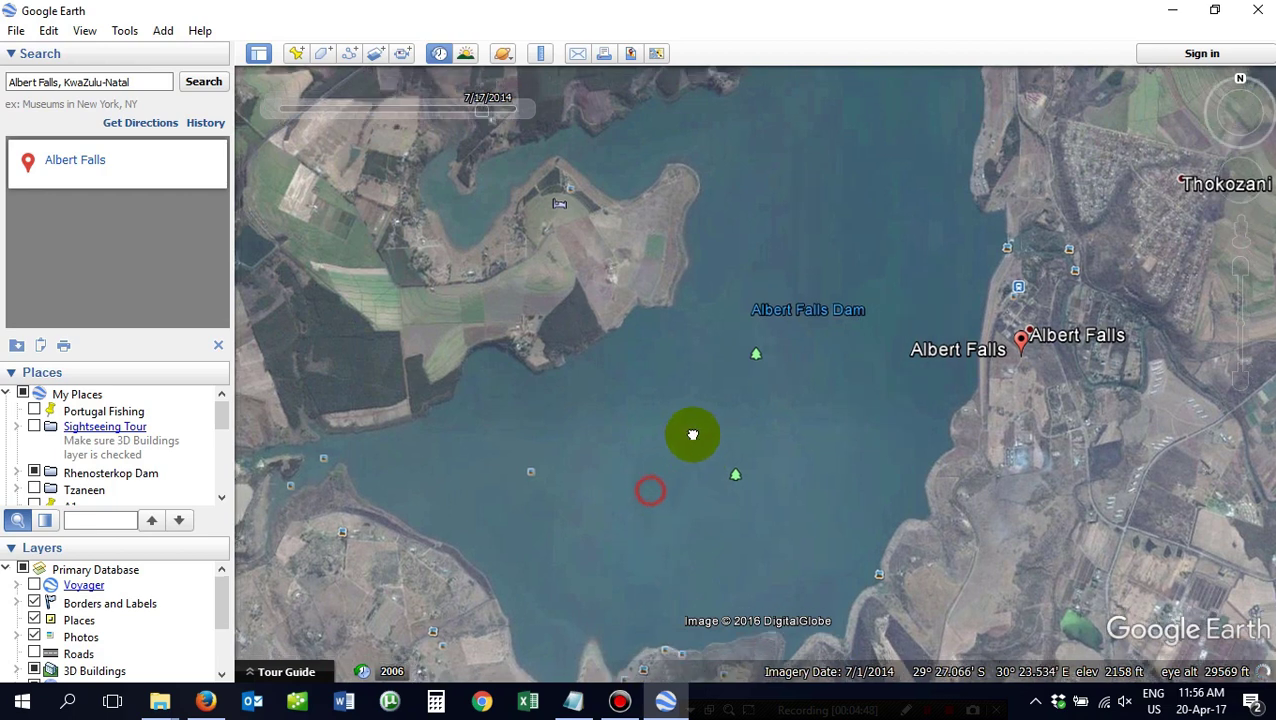
pyautogui.scroll(3, 681, 486)
pyautogui.moveTo(699, 489); pyautogui.dragTo(783, 385)
pyautogui.scroll(2, 798, 430)
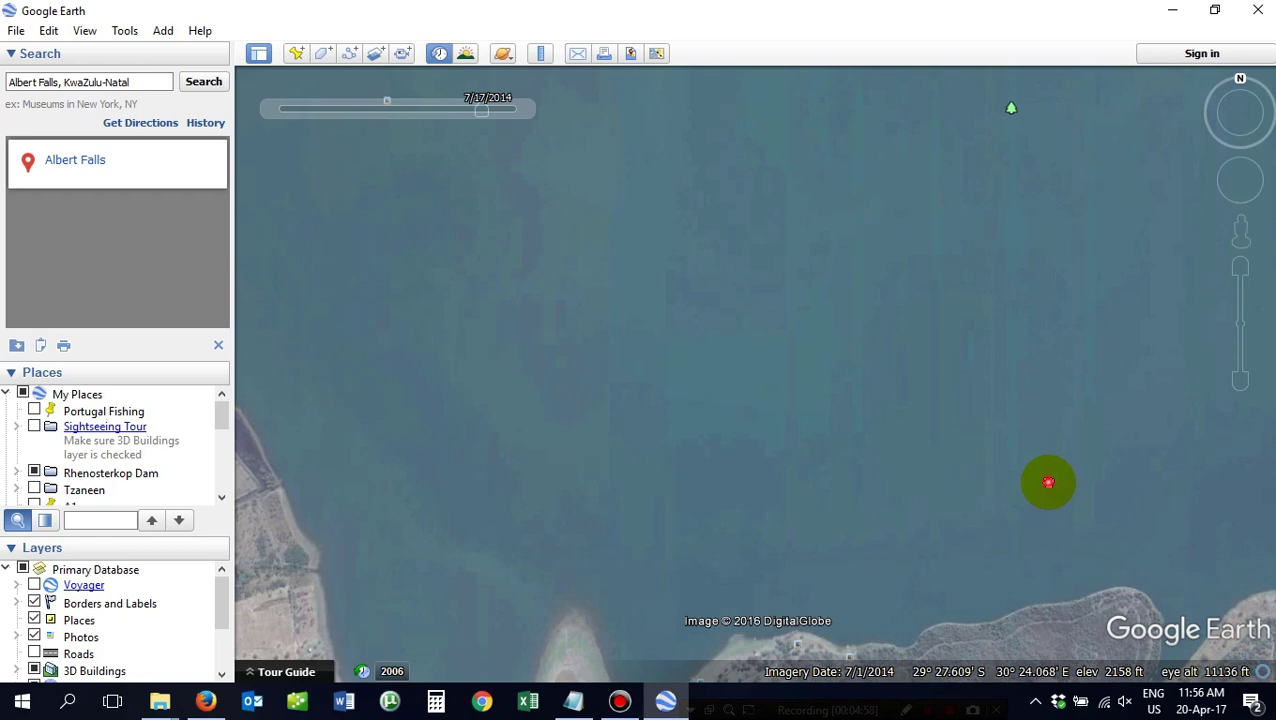
# Pan from the eastern shore past the Albert Falls Dam label to the forested northern arm.
pyautogui.moveTo(1048, 483); pyautogui.dragTo(644, 435)
pyautogui.moveTo(934, 316); pyautogui.dragTo(846, 651)
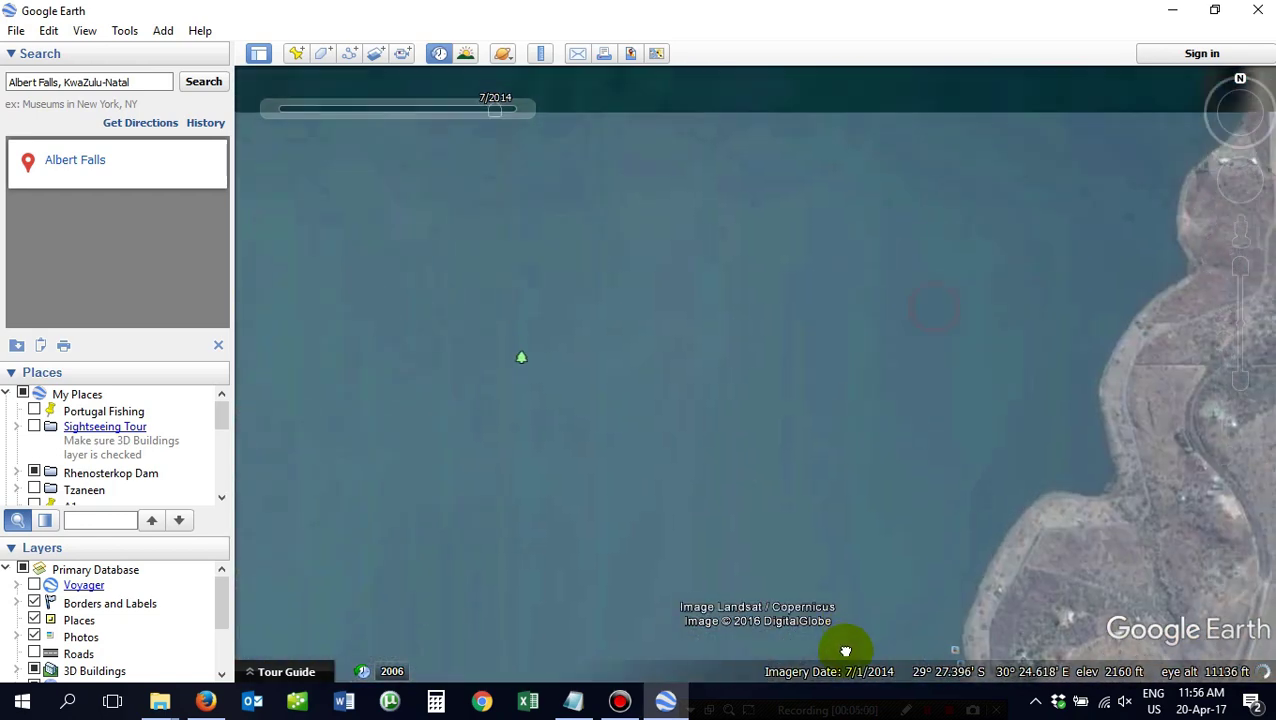
pyautogui.moveTo(949, 261); pyautogui.dragTo(911, 512)
pyautogui.moveTo(971, 330); pyautogui.dragTo(926, 587)
pyautogui.moveTo(1029, 183); pyautogui.dragTo(862, 537)
pyautogui.moveTo(789, 447); pyautogui.dragTo(857, 581)
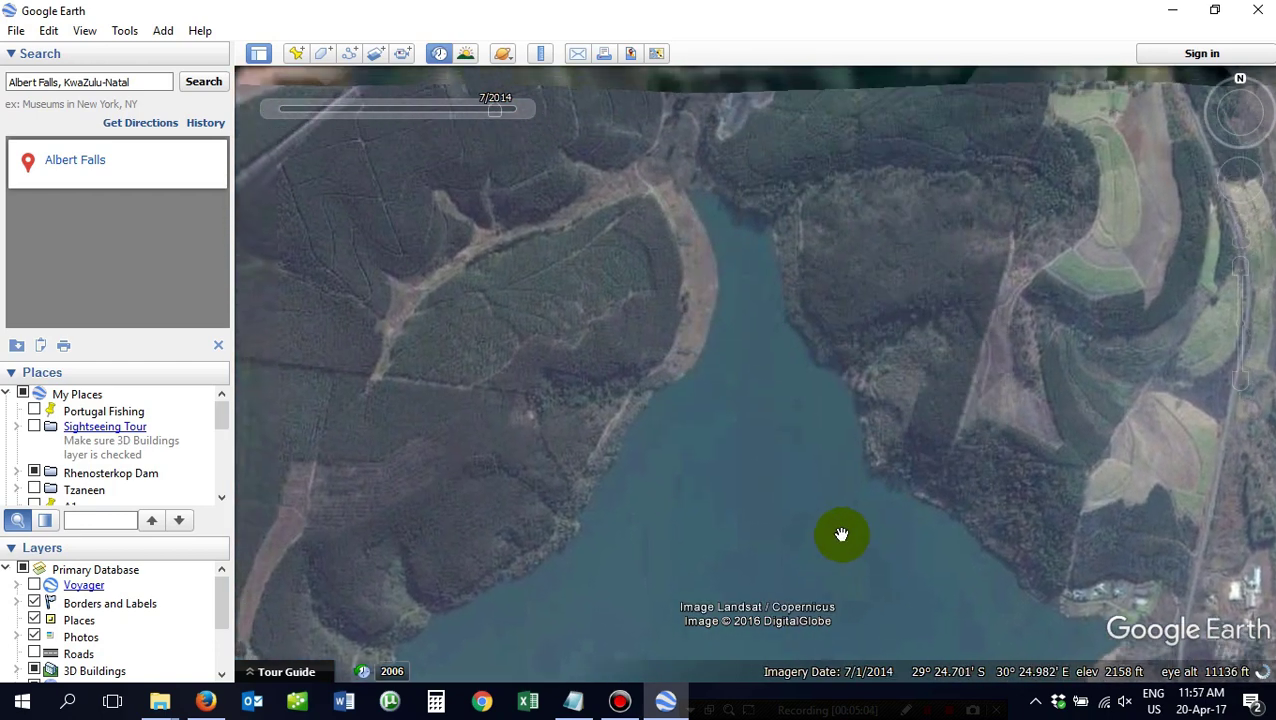
pyautogui.moveTo(838, 533); pyautogui.dragTo(826, 498)
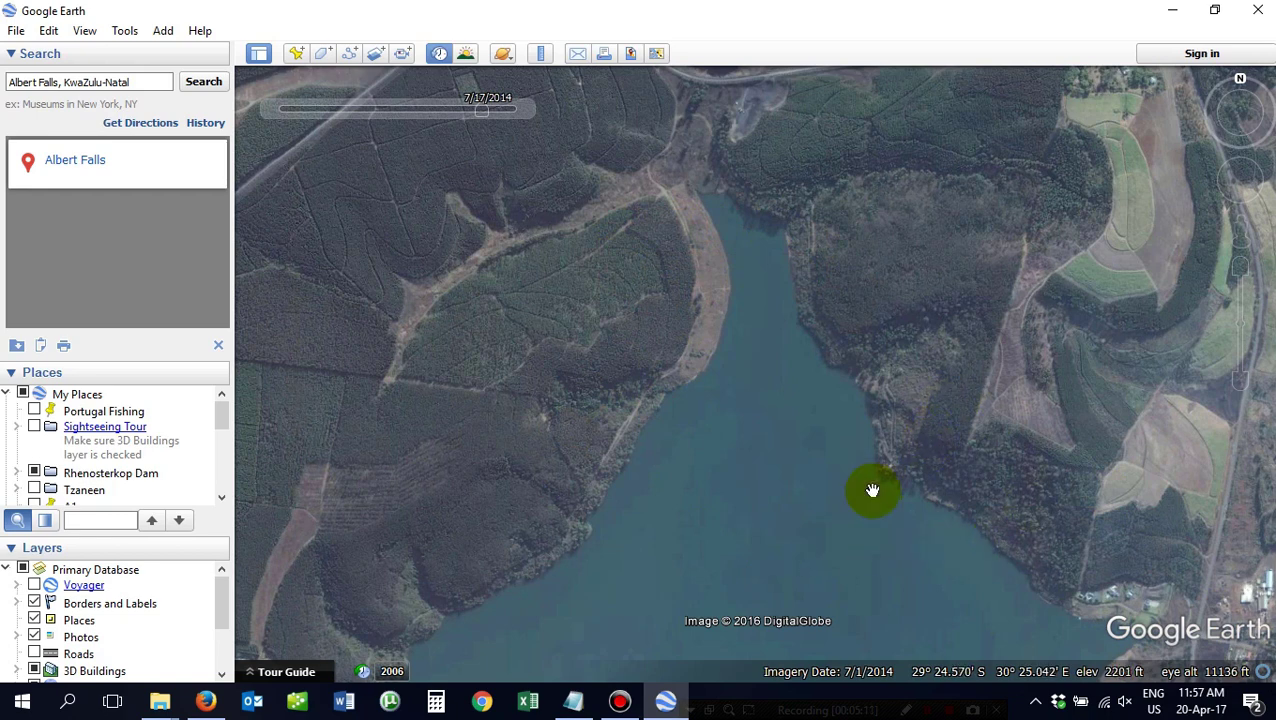
# Adjust the zoom and bring the main body of the lake into view.
pyautogui.scroll(3, 809, 449)
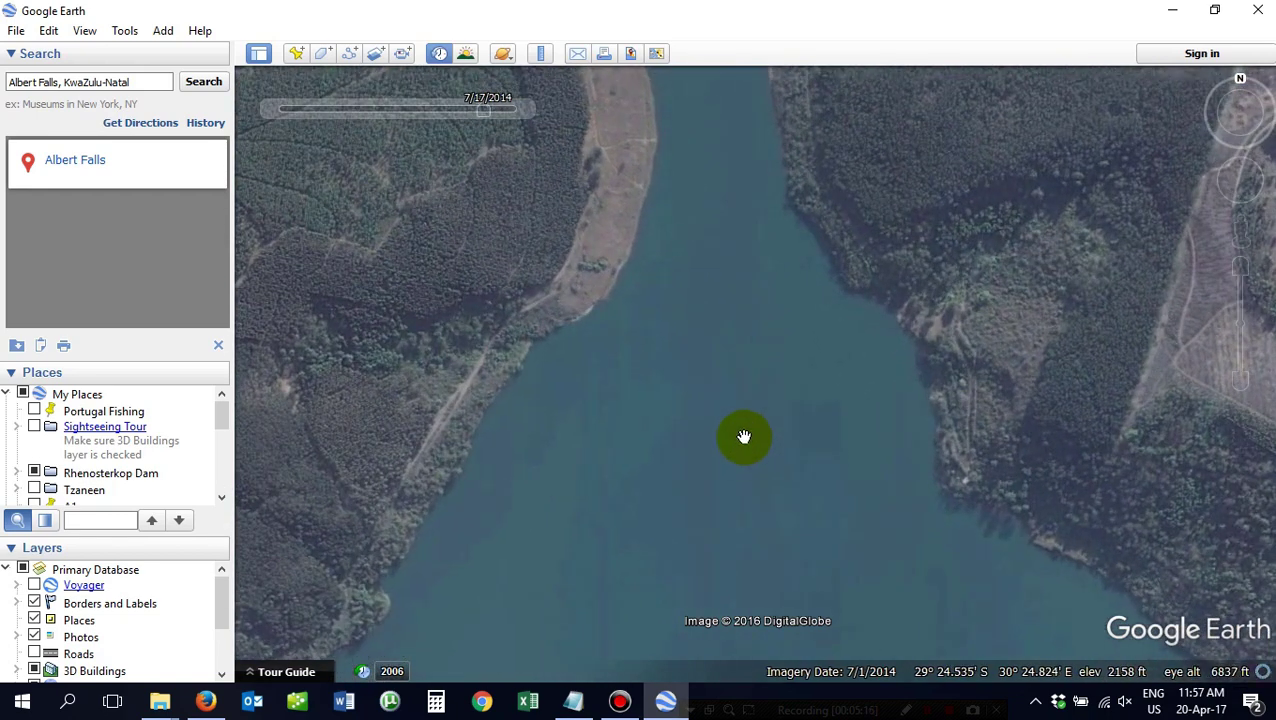
pyautogui.scroll(-3, 729, 347)
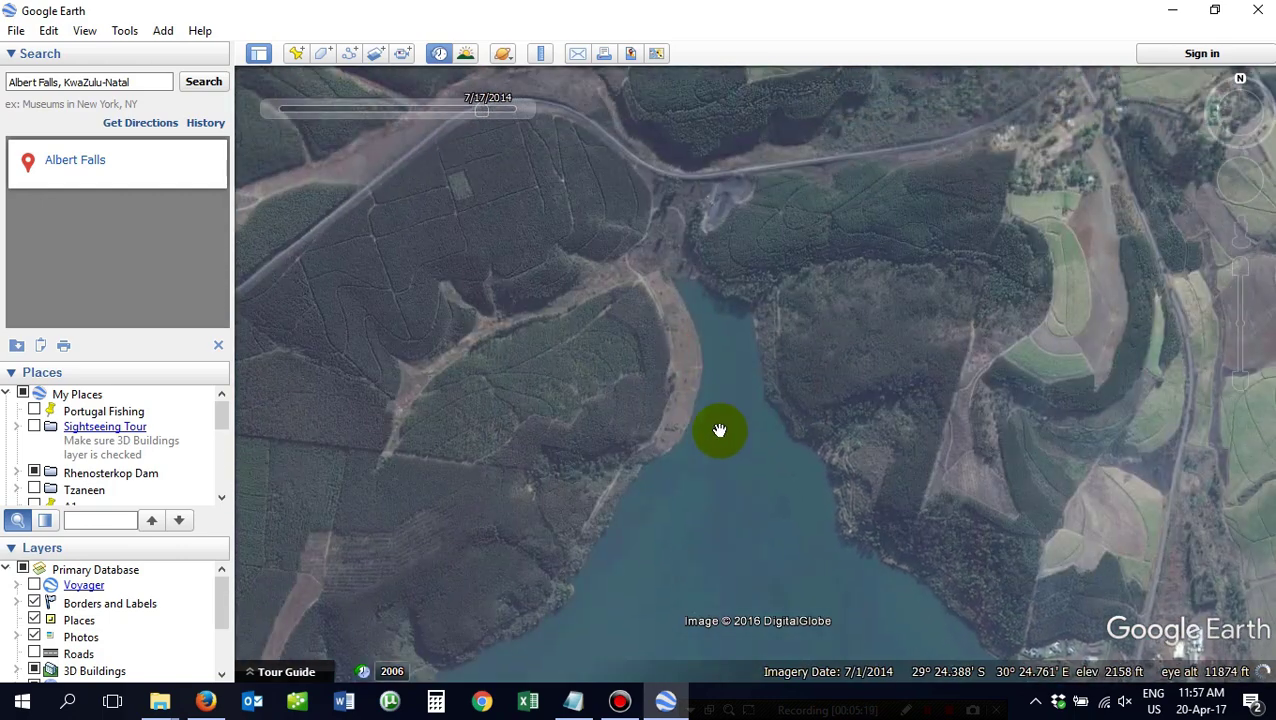
pyautogui.scroll(3, 720, 425)
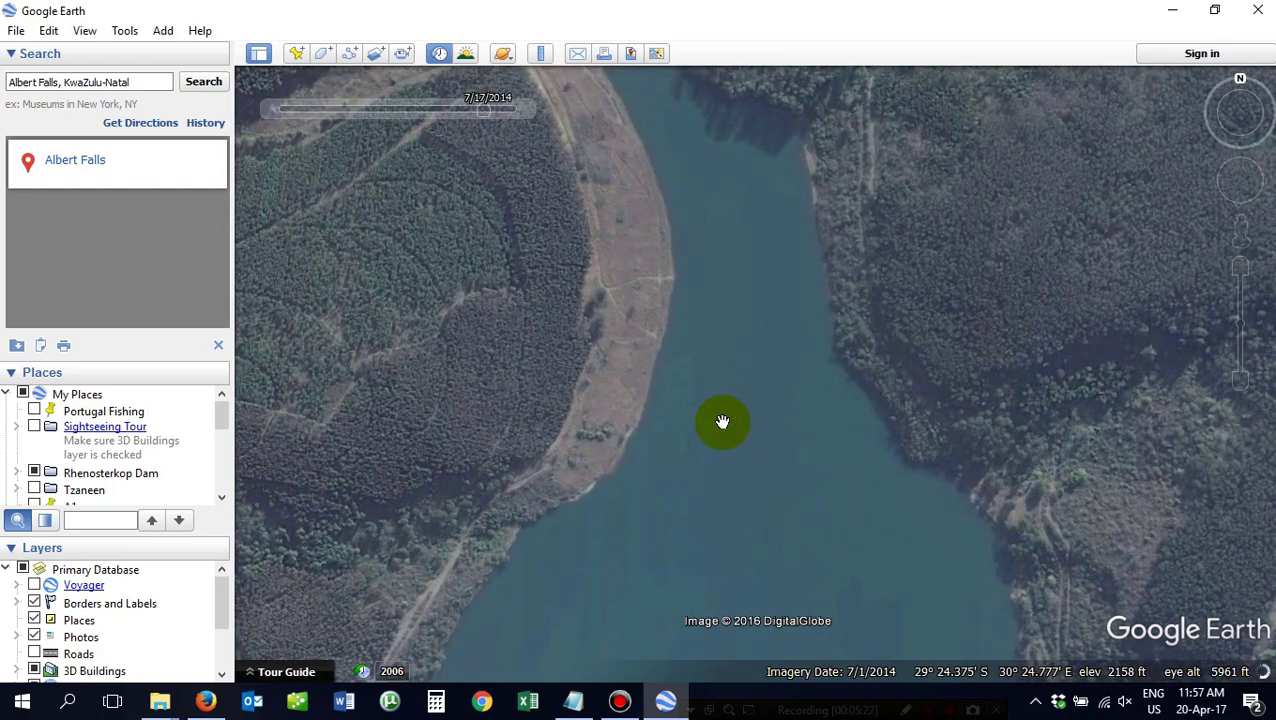
pyautogui.scroll(1, 722, 421)
pyautogui.scroll(-4, 722, 421)
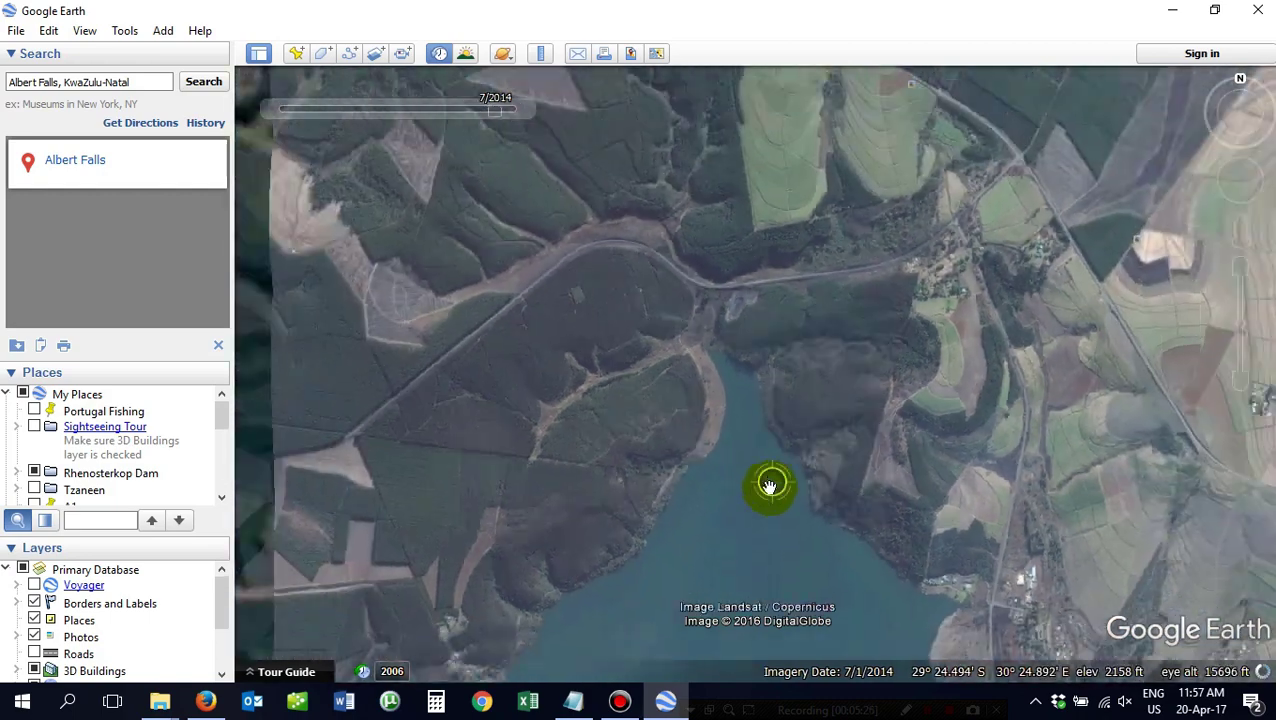
pyautogui.moveTo(769, 485); pyautogui.dragTo(769, 299)
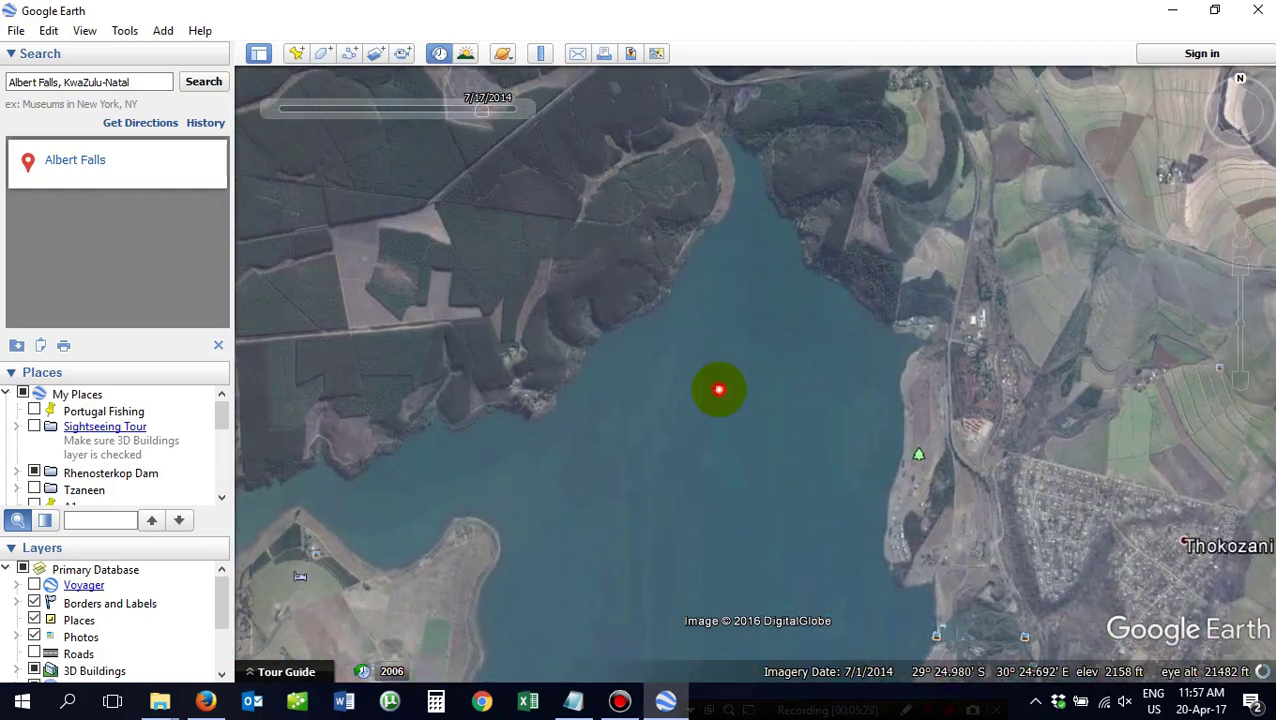
pyautogui.scroll(3, 718, 388)
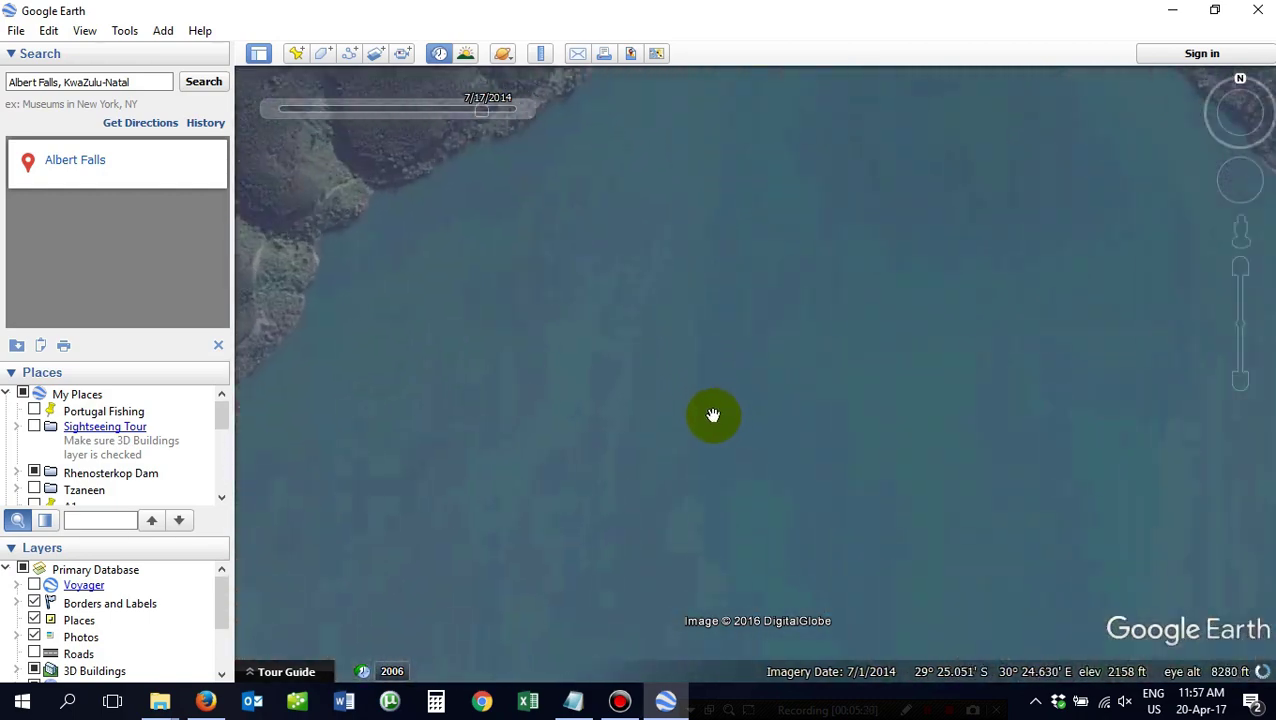
pyautogui.scroll(-3, 713, 415)
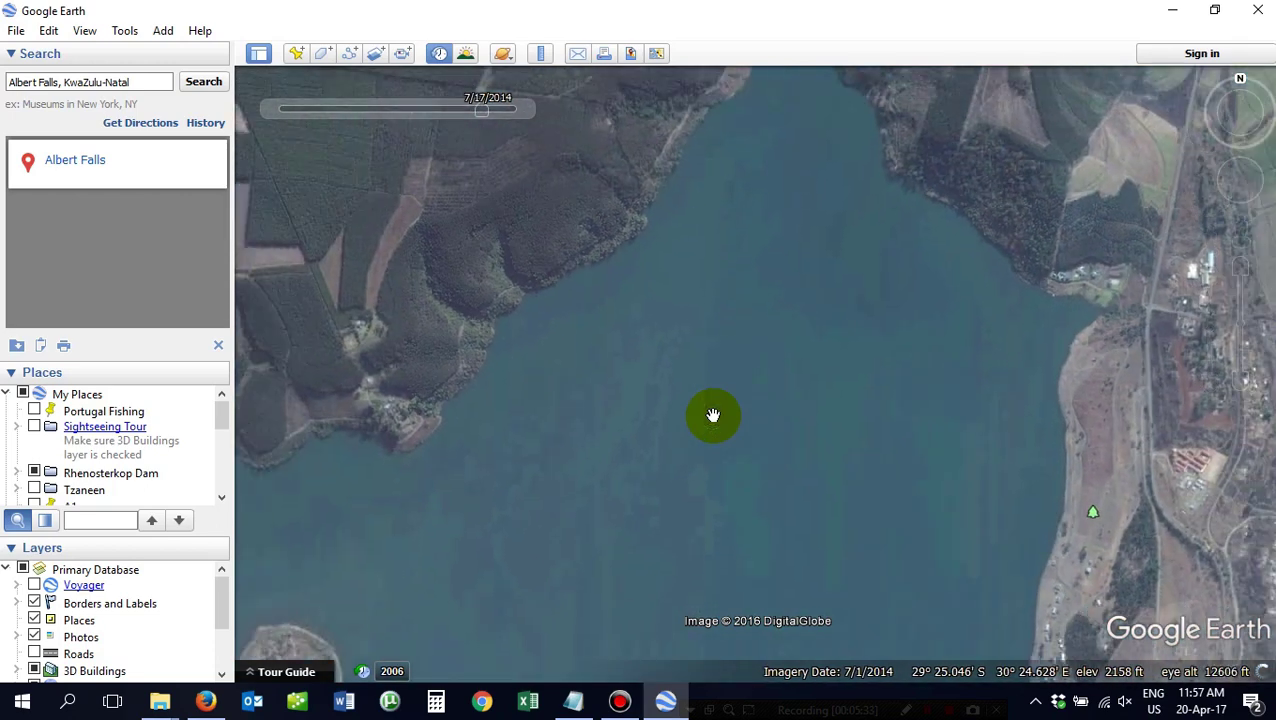
pyautogui.scroll(3, 722, 395)
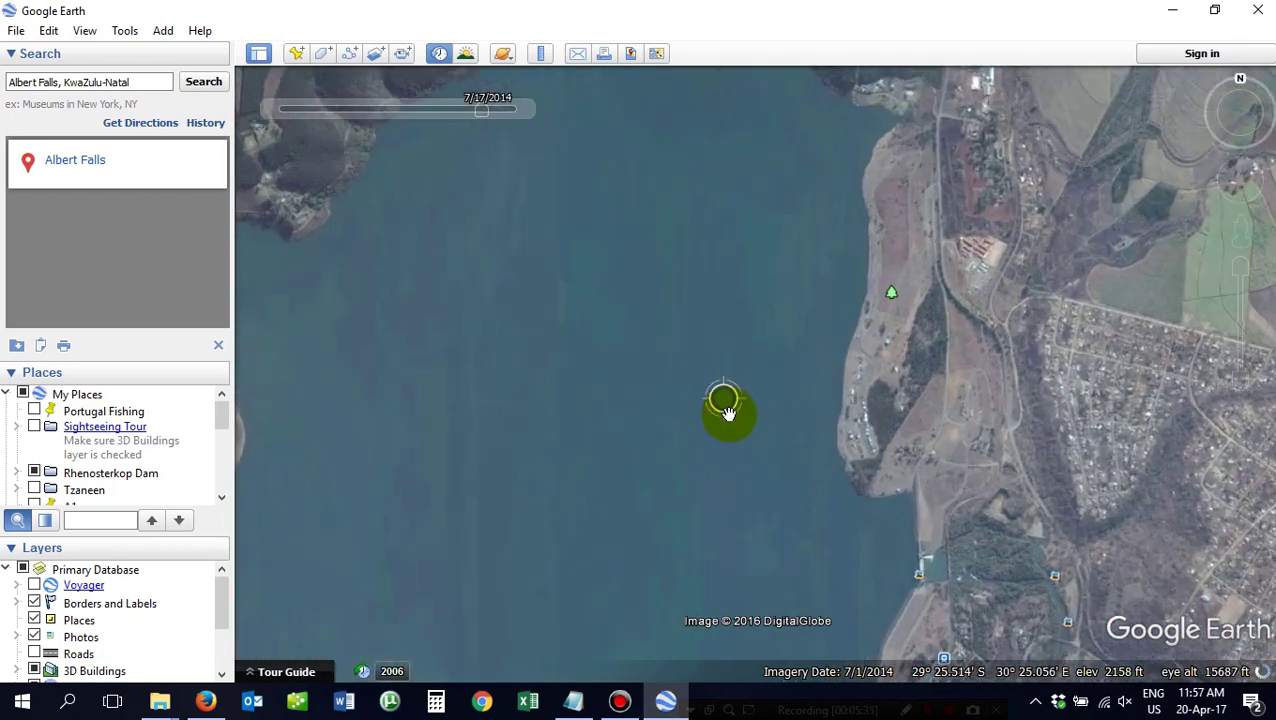
# Pan to the peninsula west of the dam and zoom in on it.
pyautogui.moveTo(898, 407); pyautogui.dragTo(592, 407)
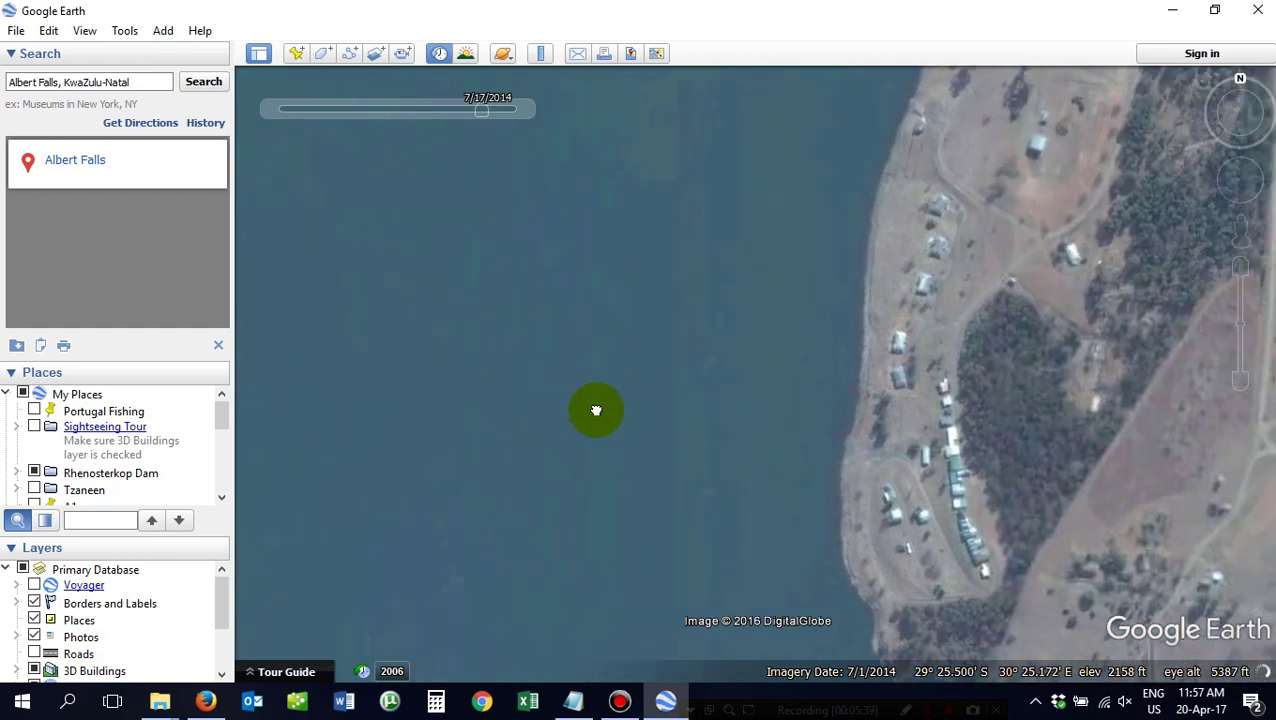
pyautogui.scroll(1, 683, 416)
pyautogui.scroll(-2, 735, 409)
pyautogui.scroll(-2, 725, 420)
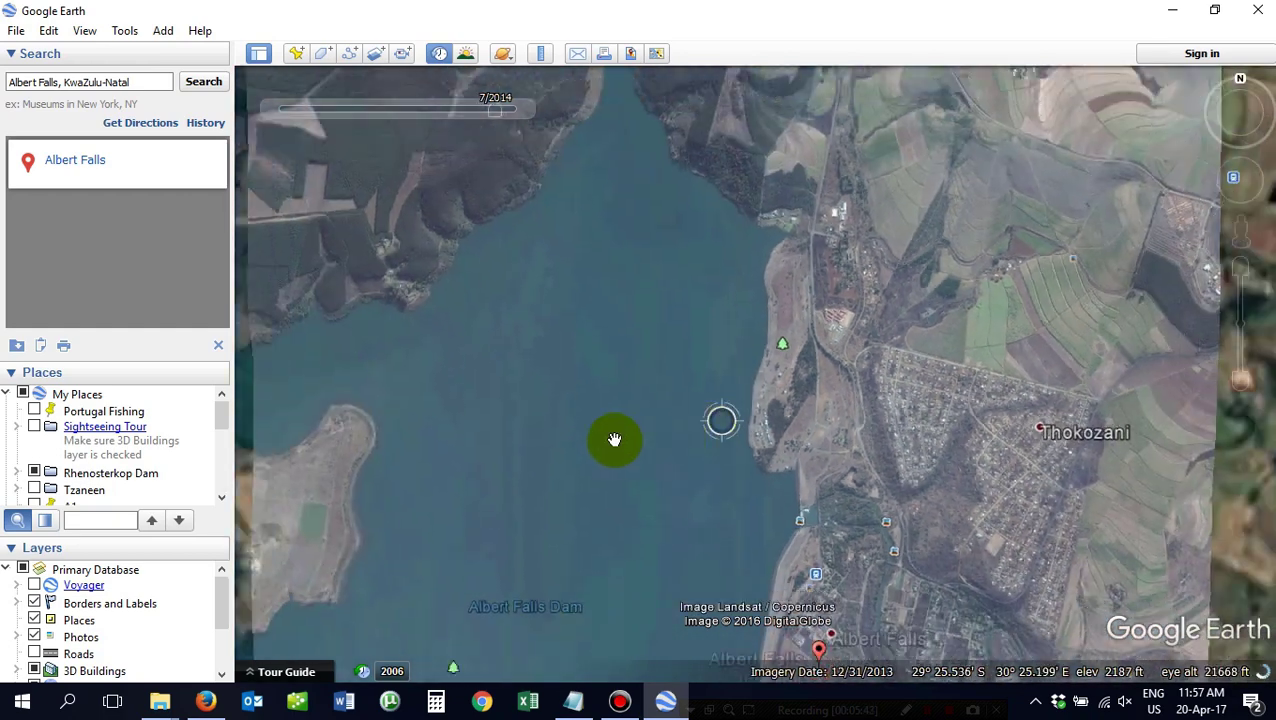
pyautogui.moveTo(515, 441); pyautogui.dragTo(698, 384)
pyautogui.scroll(5, 589, 386)
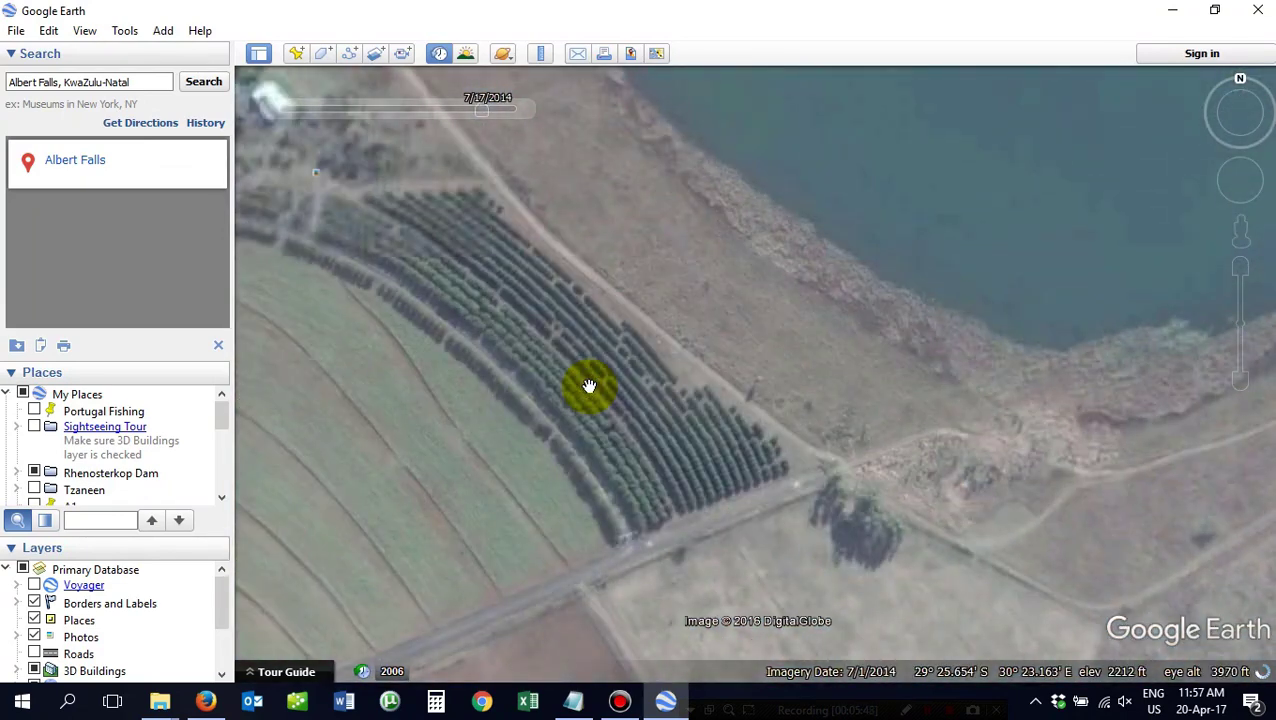
# Pan over the peninsula farm and forested shore to the farmhouse beside it.
pyautogui.scroll(-1, 589, 386)
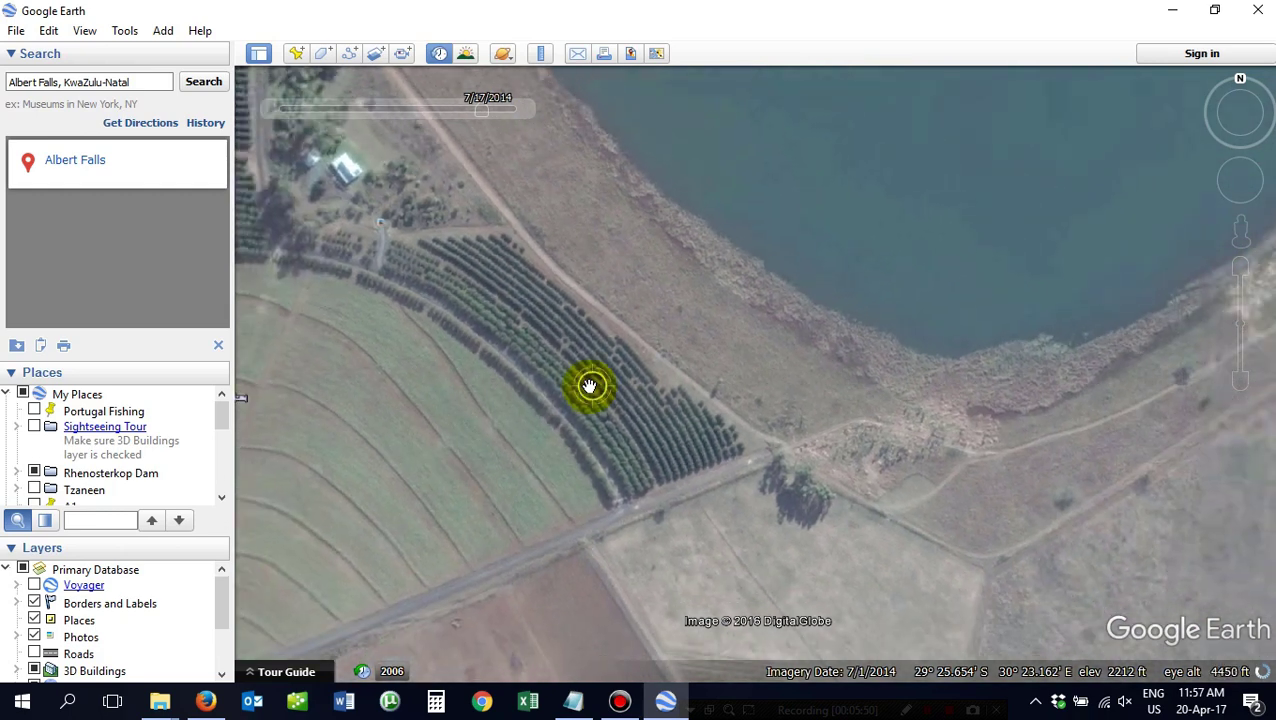
pyautogui.moveTo(584, 384); pyautogui.dragTo(807, 466)
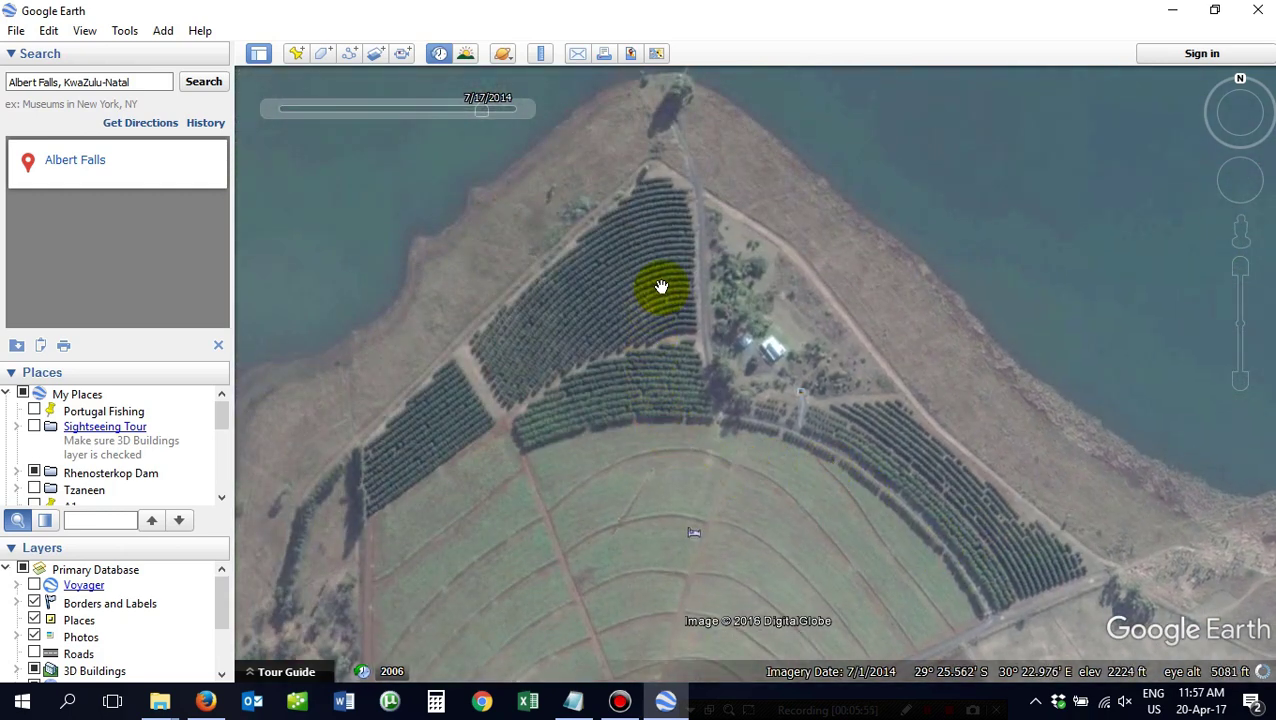
pyautogui.moveTo(661, 288); pyautogui.dragTo(660, 527)
pyautogui.moveTo(676, 370); pyautogui.dragTo(669, 556)
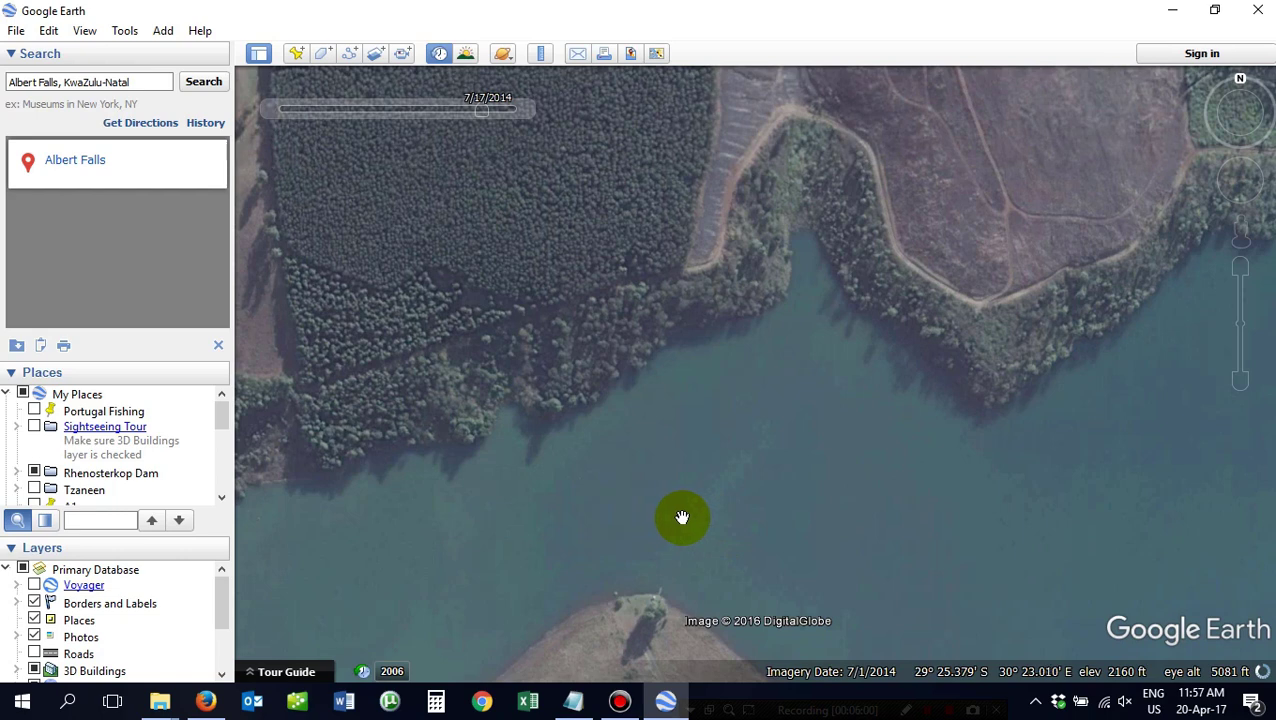
pyautogui.moveTo(530, 515); pyautogui.dragTo(957, 353)
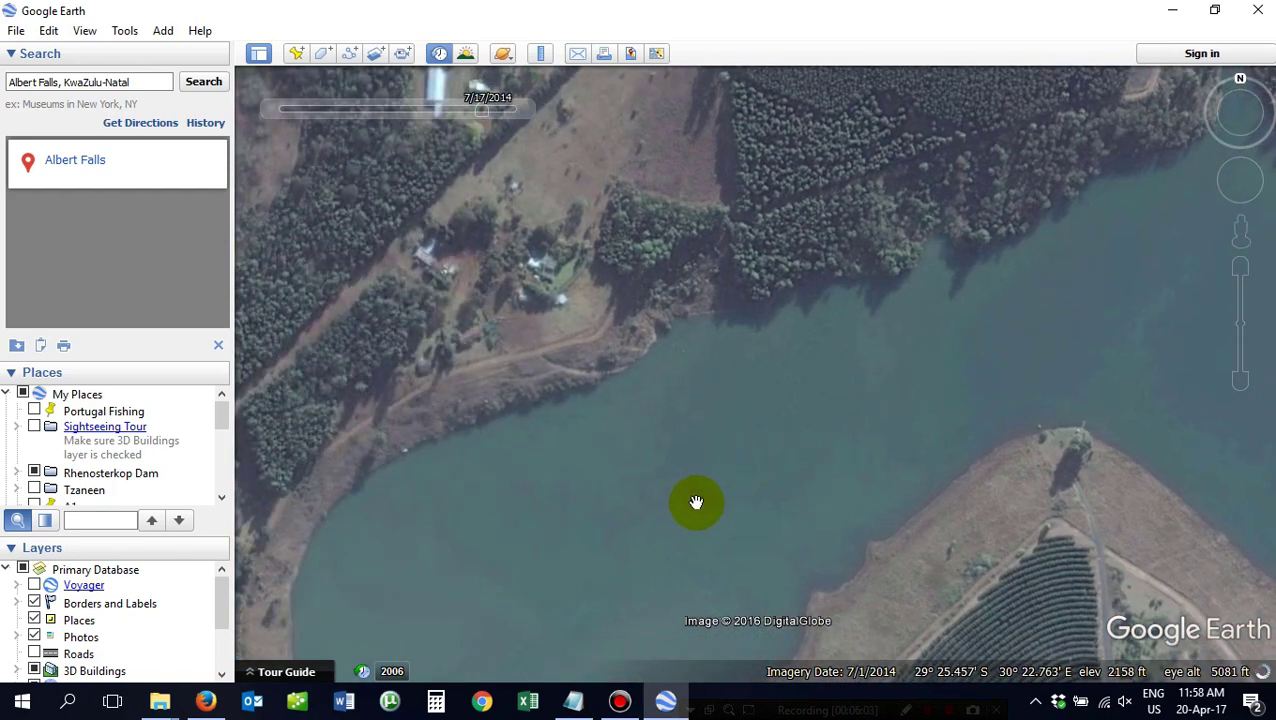
# Pan along the lake shore to the stretch of lake with an island.
pyautogui.moveTo(683, 489); pyautogui.dragTo(789, 233)
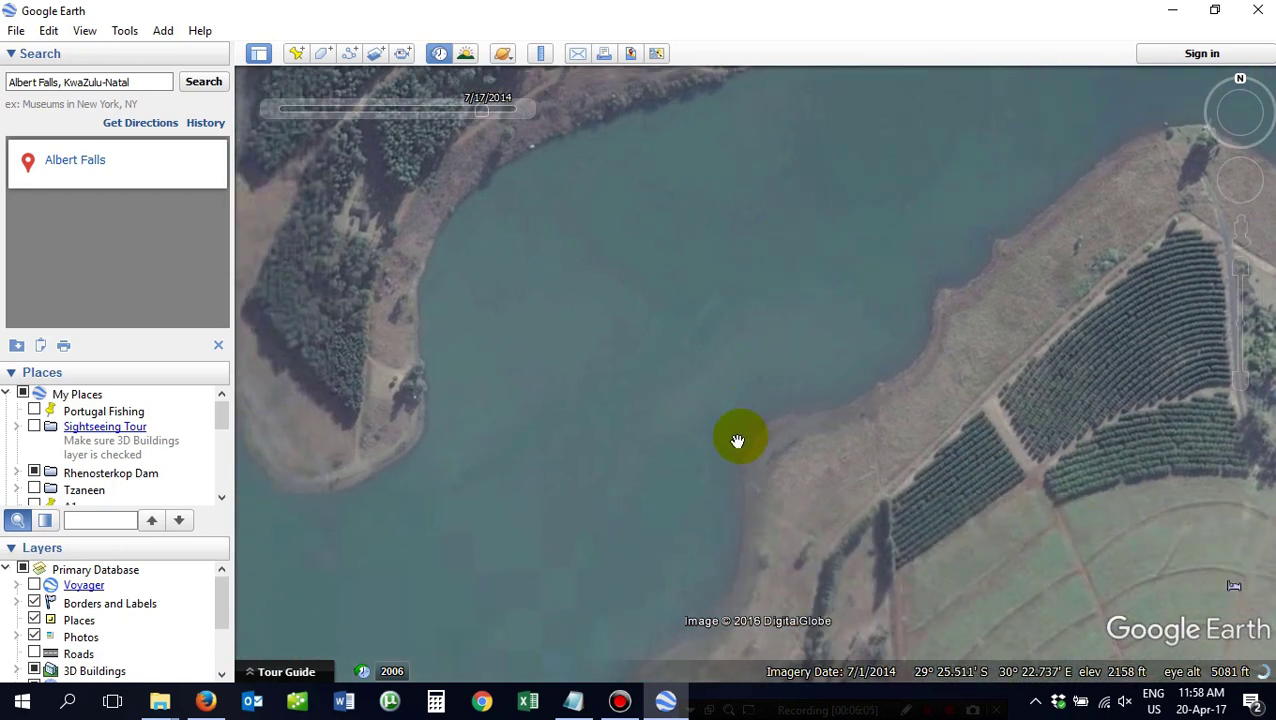
pyautogui.moveTo(684, 513); pyautogui.dragTo(883, 286)
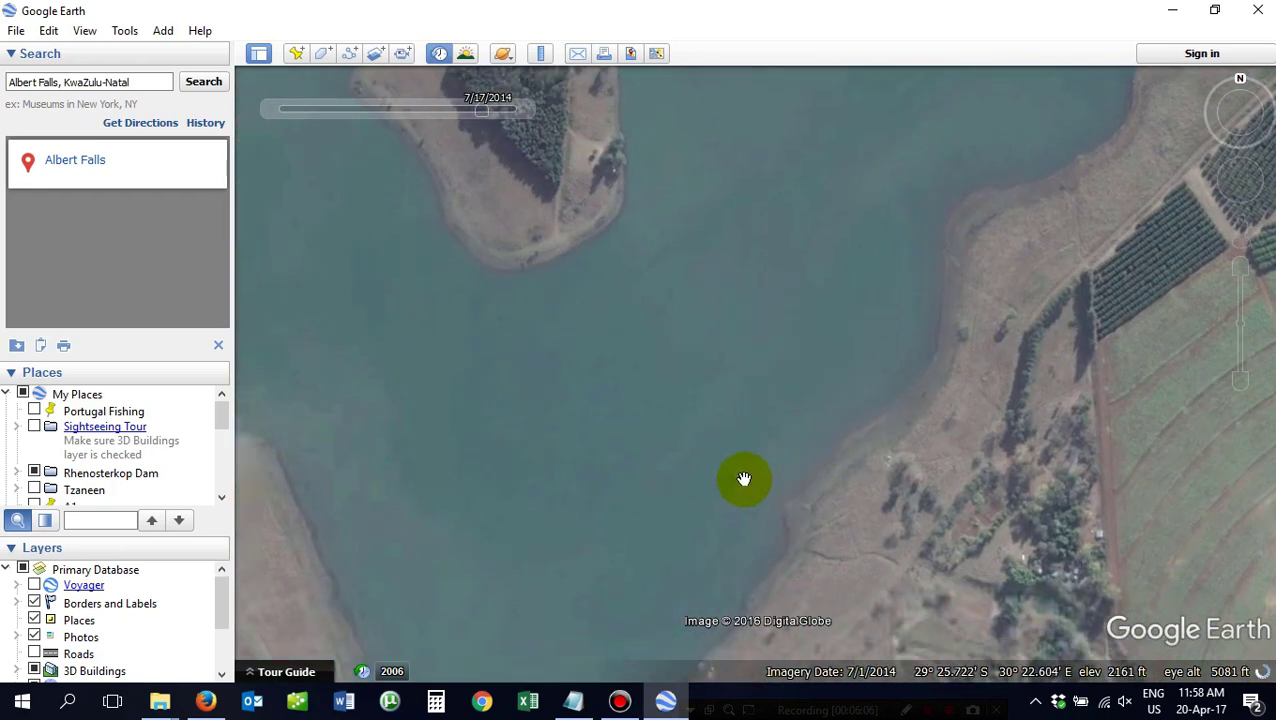
pyautogui.moveTo(712, 507); pyautogui.dragTo(877, 322)
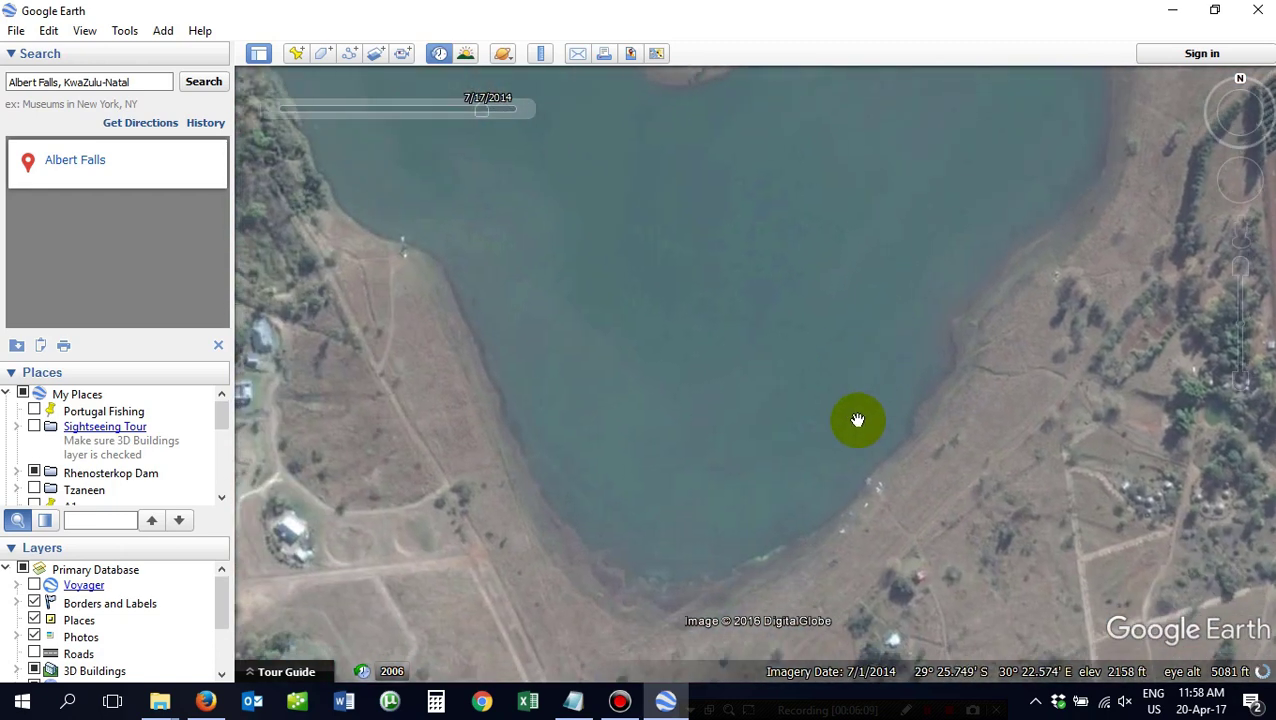
pyautogui.click(808, 487)
pyautogui.moveTo(812, 426); pyautogui.dragTo(804, 310)
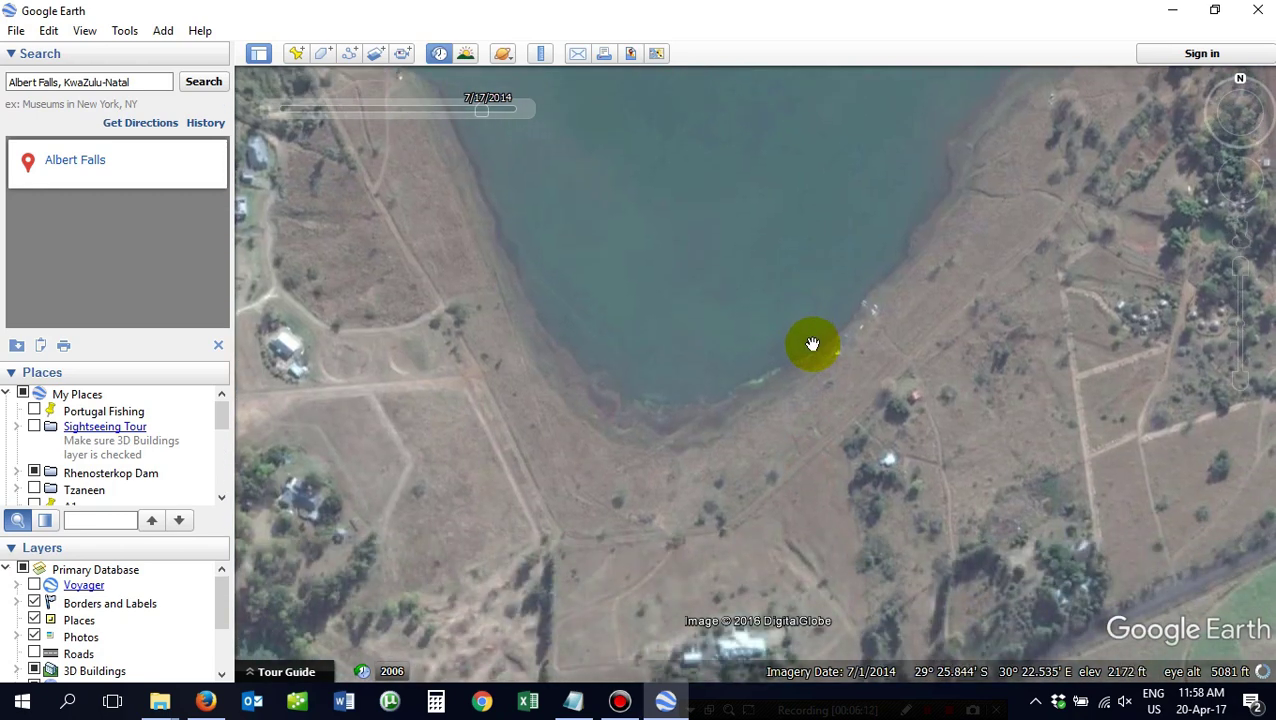
pyautogui.moveTo(658, 285); pyautogui.dragTo(751, 391)
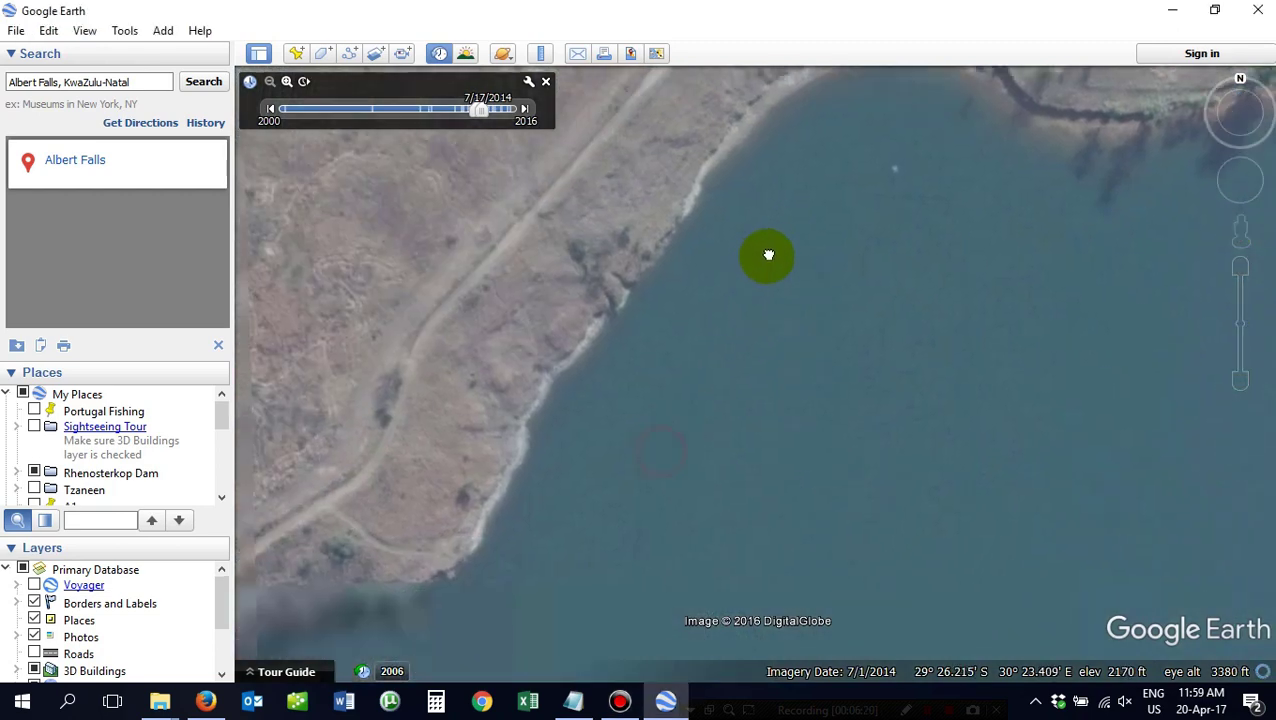
# Follow the forested shoreline, zoom out, and pan to reveal the open field.
pyautogui.moveTo(575, 490); pyautogui.dragTo(783, 399)
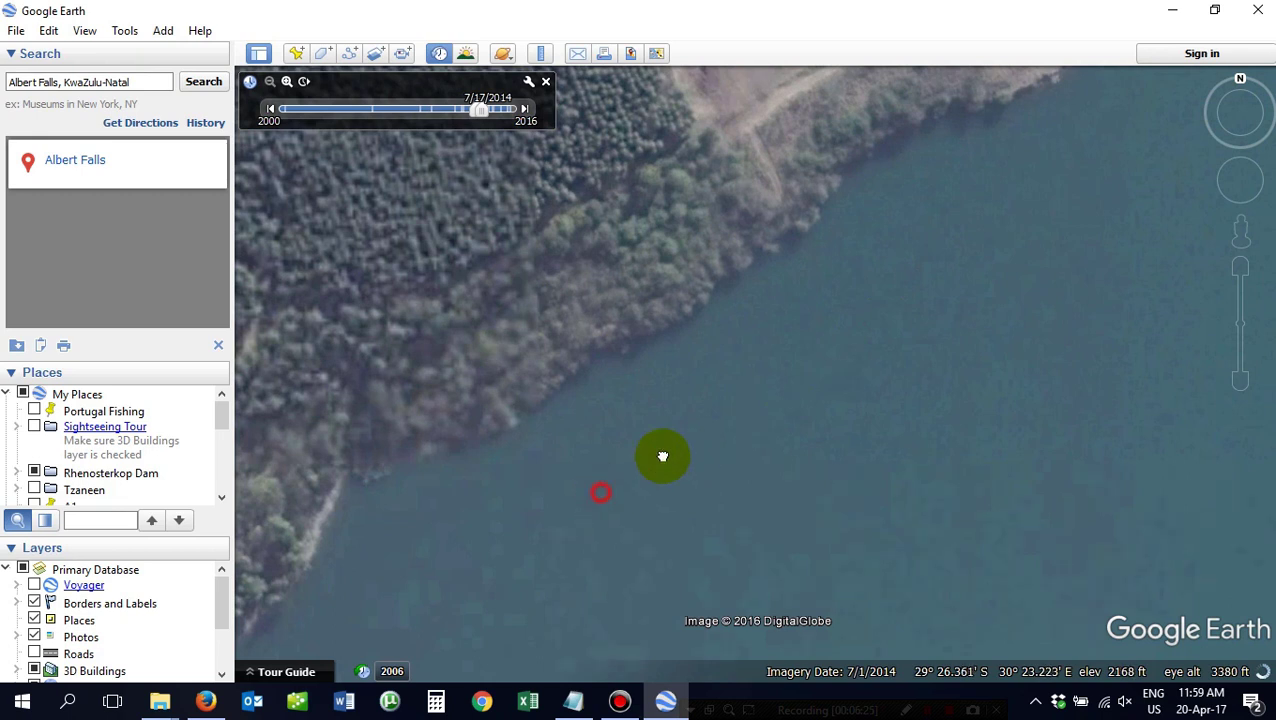
pyautogui.moveTo(695, 438); pyautogui.dragTo(826, 356)
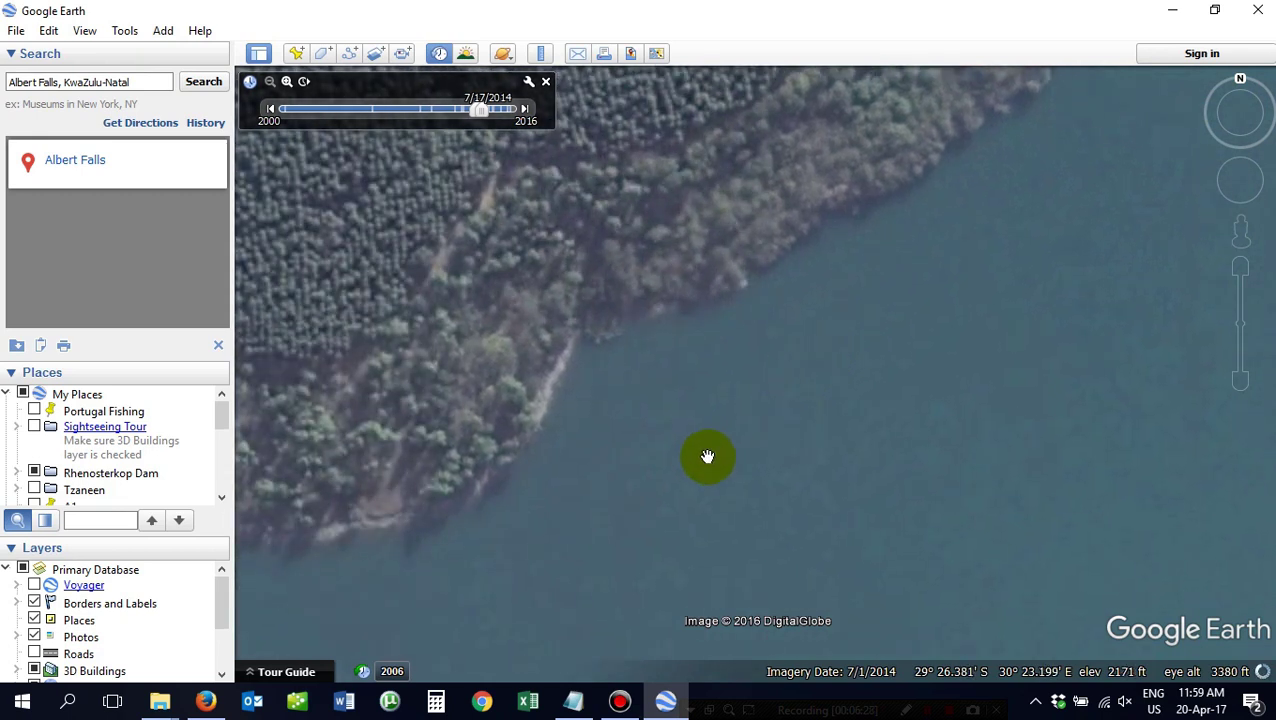
pyautogui.scroll(-2, 680, 468)
pyautogui.moveTo(627, 515); pyautogui.dragTo(860, 288)
pyautogui.moveTo(587, 493); pyautogui.dragTo(895, 383)
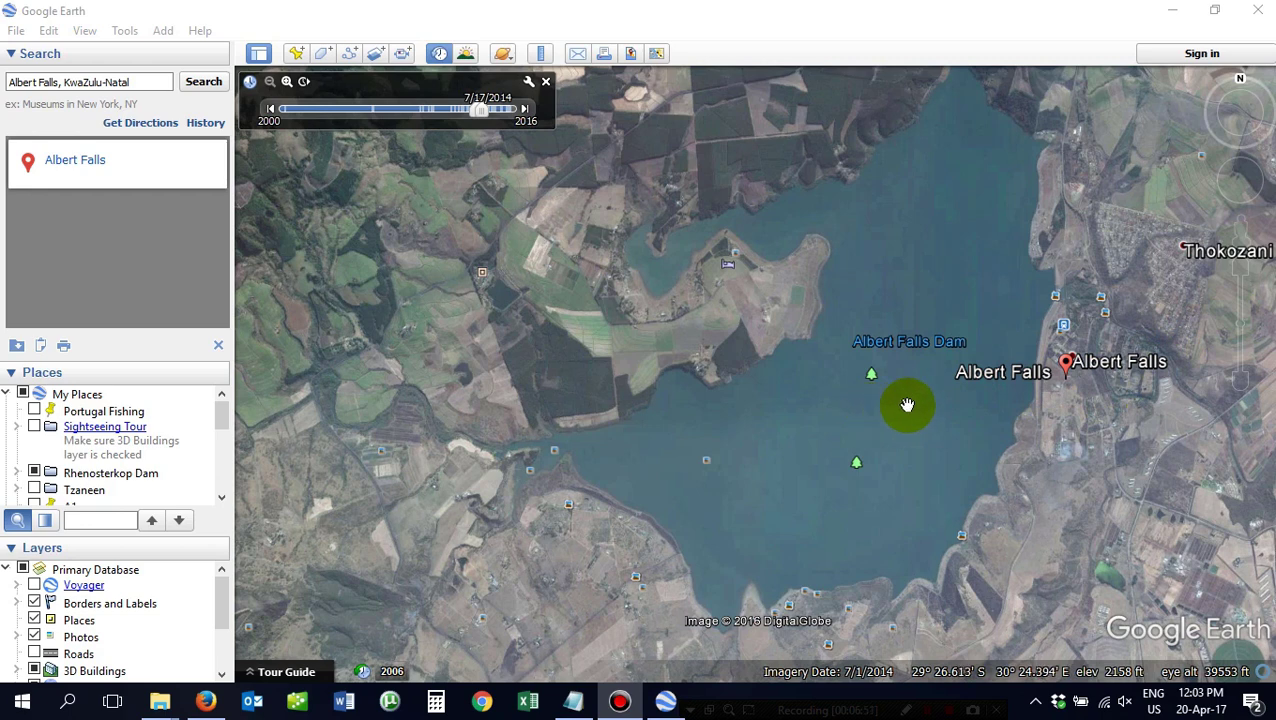
pyautogui.scroll(-2, 907, 404)
pyautogui.moveTo(886, 404); pyautogui.dragTo(837, 427)
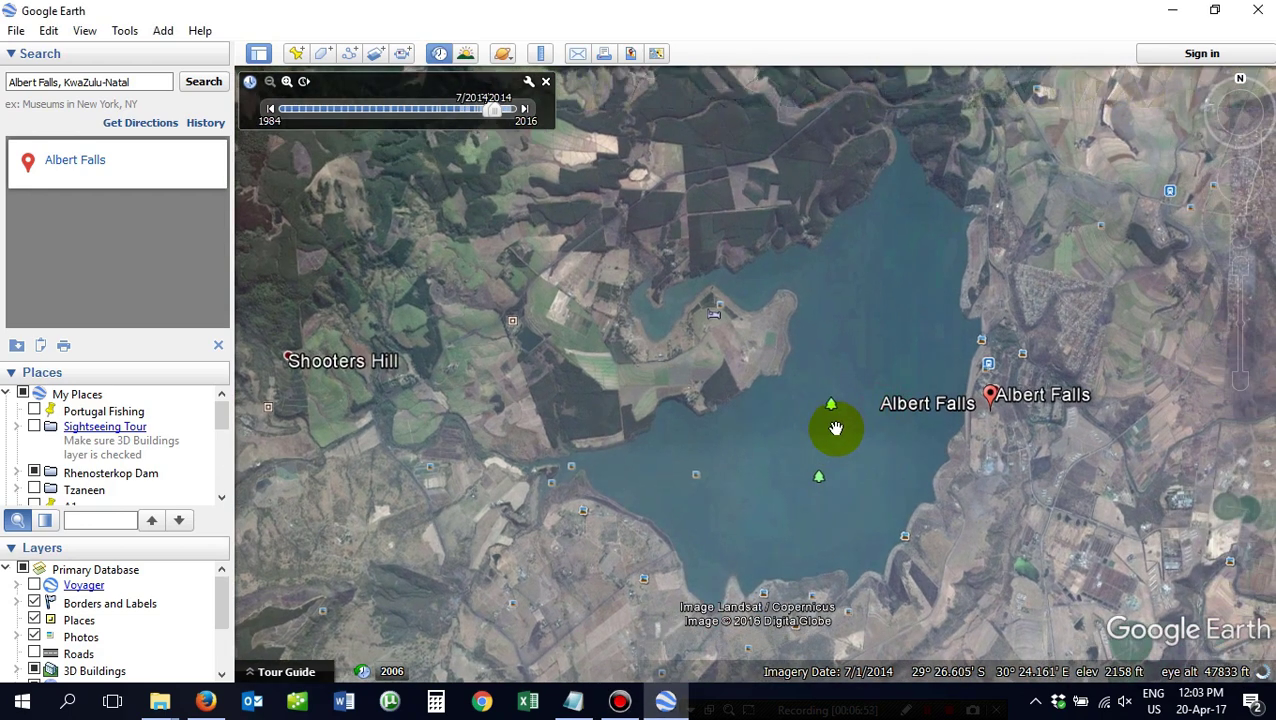
pyautogui.scroll(5, 836, 428)
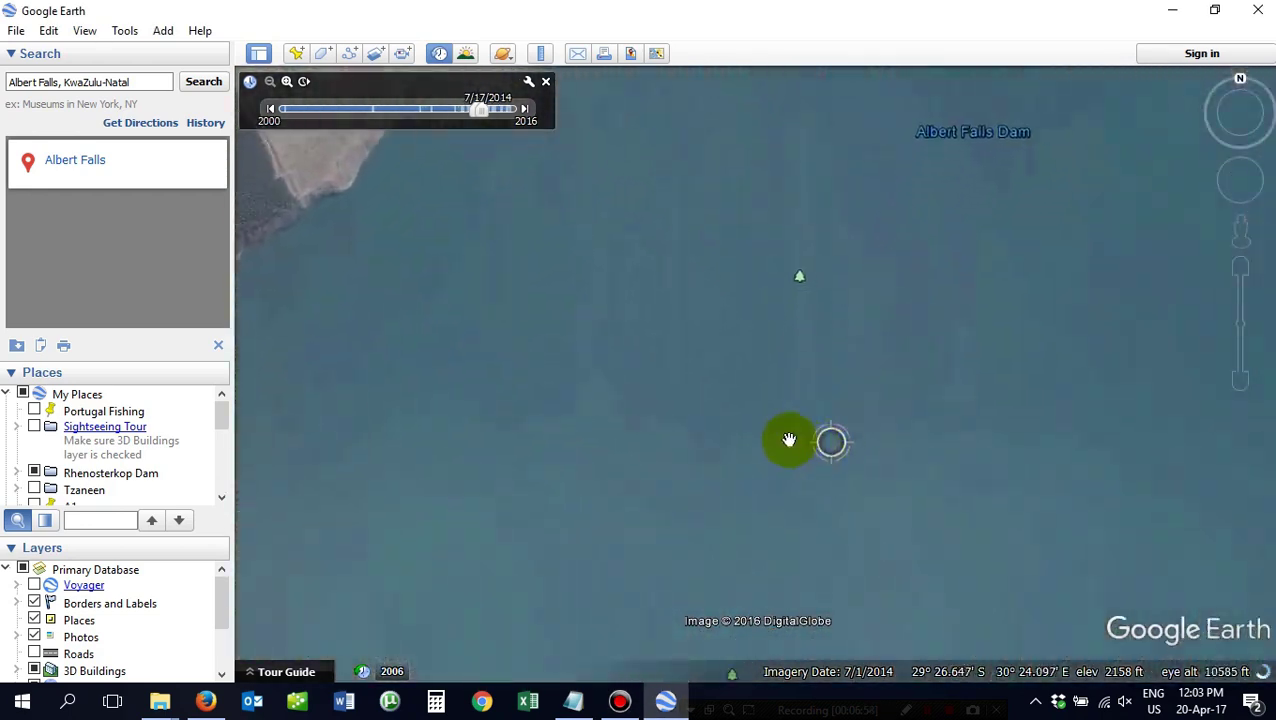
pyautogui.scroll(2, 789, 440)
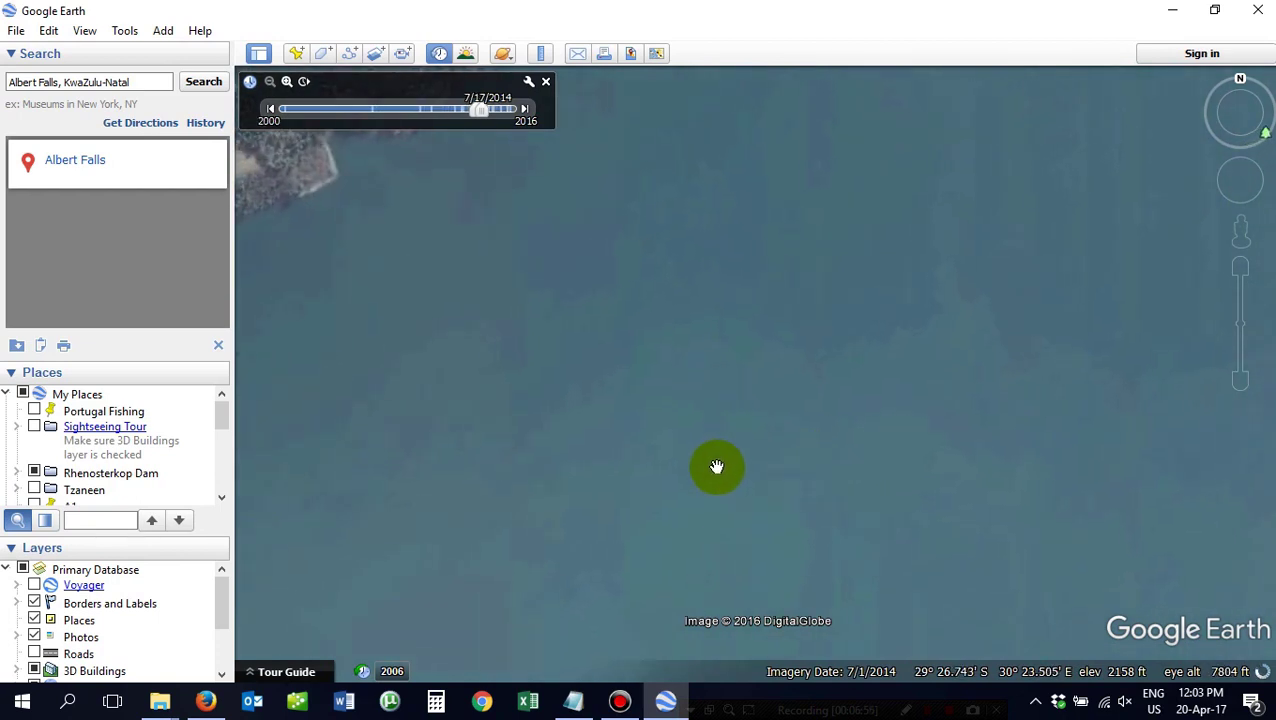
pyautogui.click(600, 478)
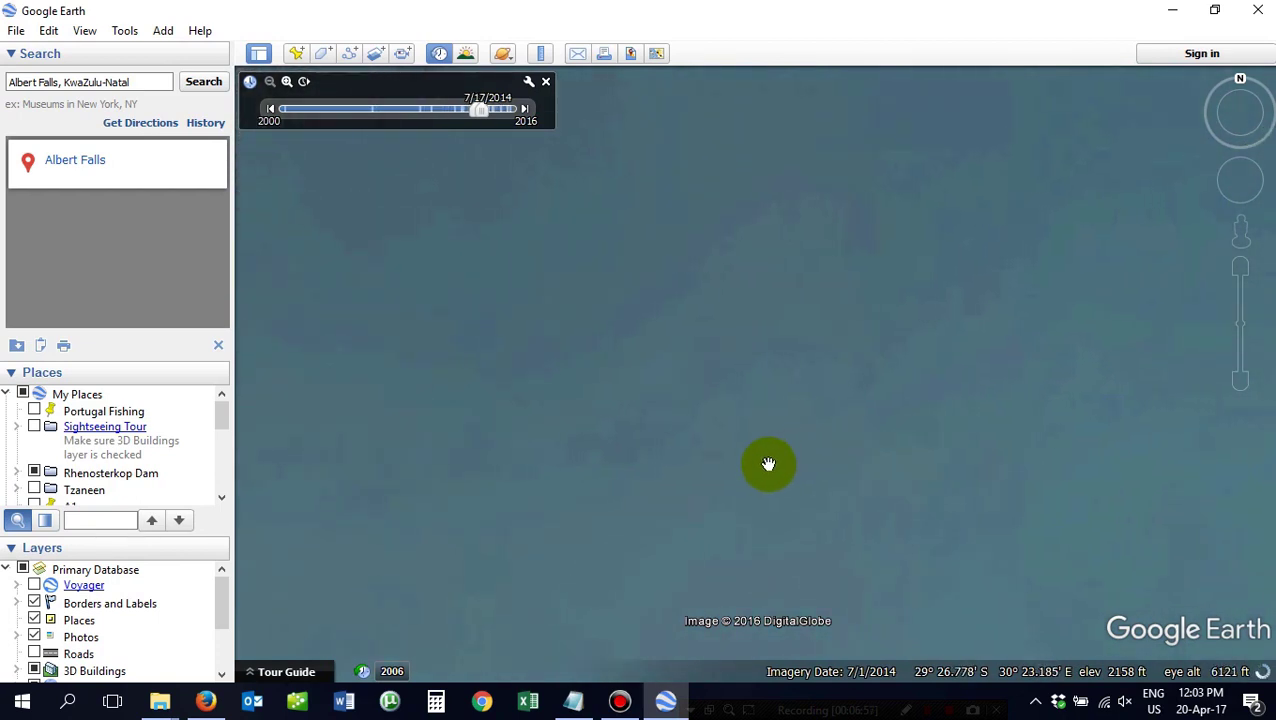
pyautogui.click(647, 492)
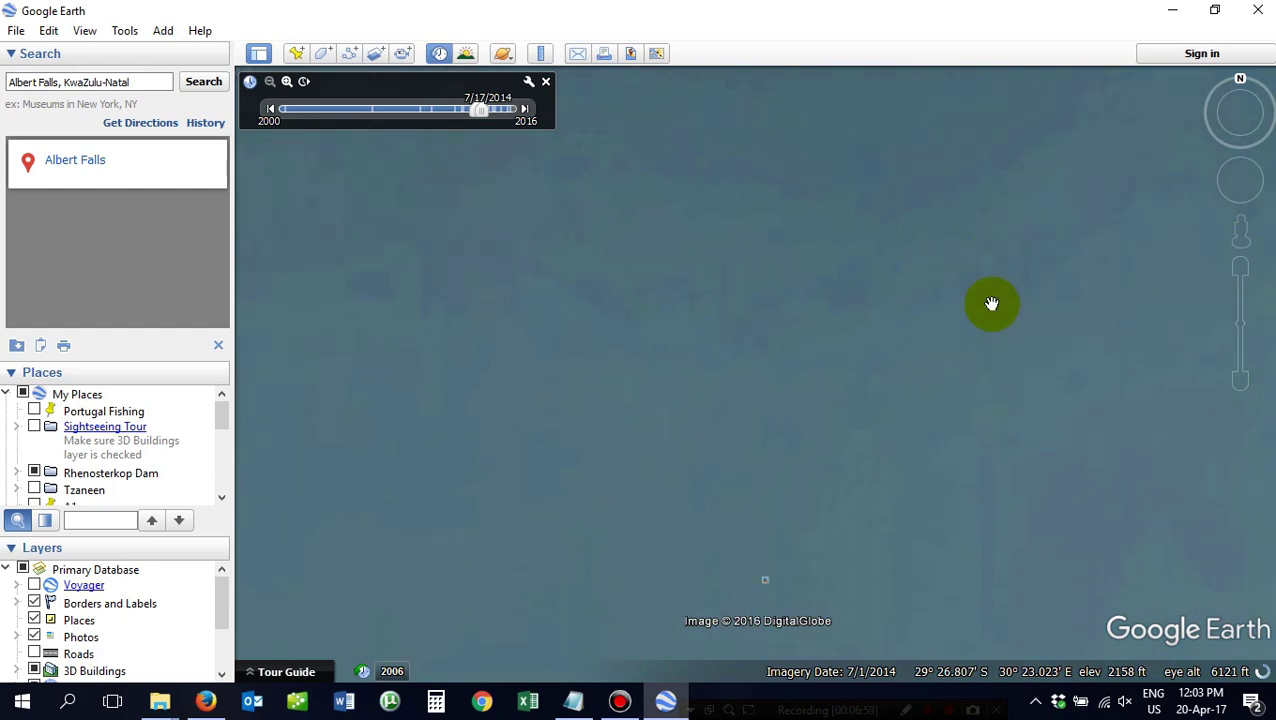
pyautogui.moveTo(715, 447); pyautogui.dragTo(880, 228)
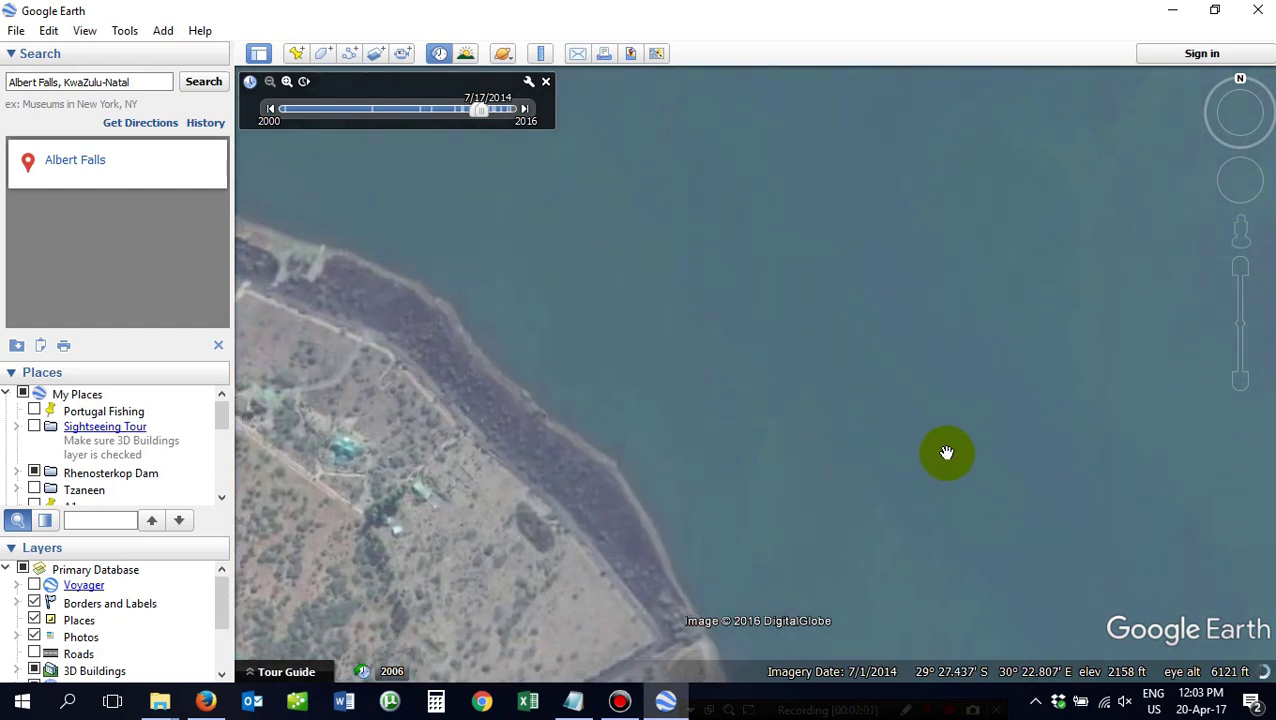
pyautogui.click(946, 452)
pyautogui.moveTo(840, 464); pyautogui.dragTo(777, 270)
pyautogui.moveTo(824, 432); pyautogui.dragTo(777, 228)
pyautogui.moveTo(837, 472); pyautogui.dragTo(891, 430)
pyautogui.moveTo(877, 345); pyautogui.dragTo(883, 513)
pyautogui.moveTo(911, 308); pyautogui.dragTo(854, 512)
pyautogui.moveTo(792, 356); pyautogui.dragTo(948, 350)
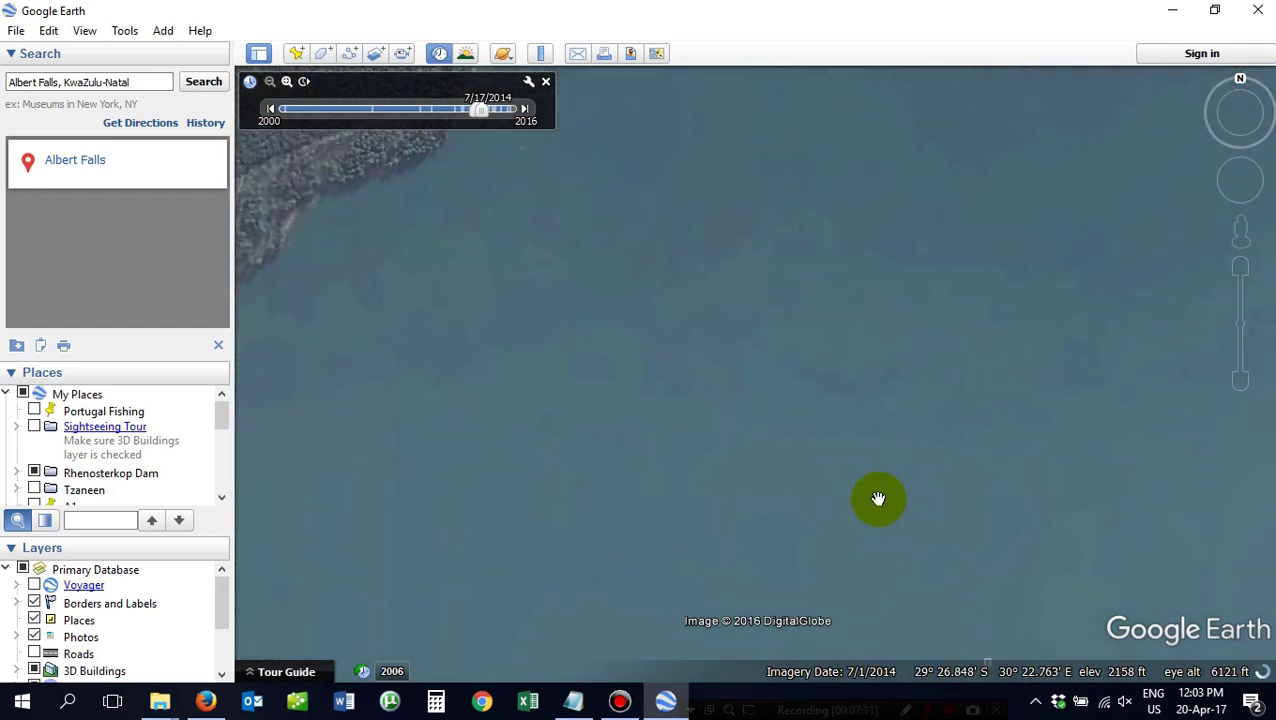
pyautogui.moveTo(877, 501); pyautogui.dragTo(975, 351)
pyautogui.moveTo(752, 476); pyautogui.dragTo(943, 430)
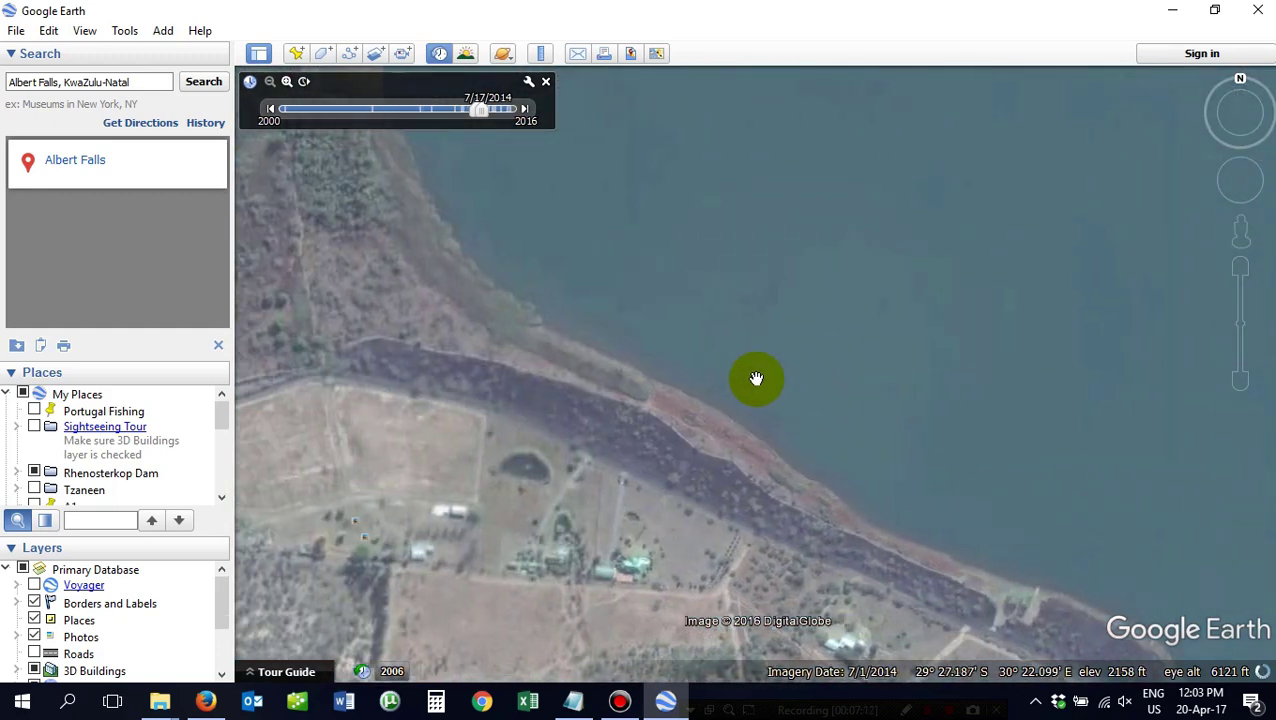
pyautogui.moveTo(755, 379); pyautogui.dragTo(1022, 453)
pyautogui.moveTo(760, 356); pyautogui.dragTo(823, 541)
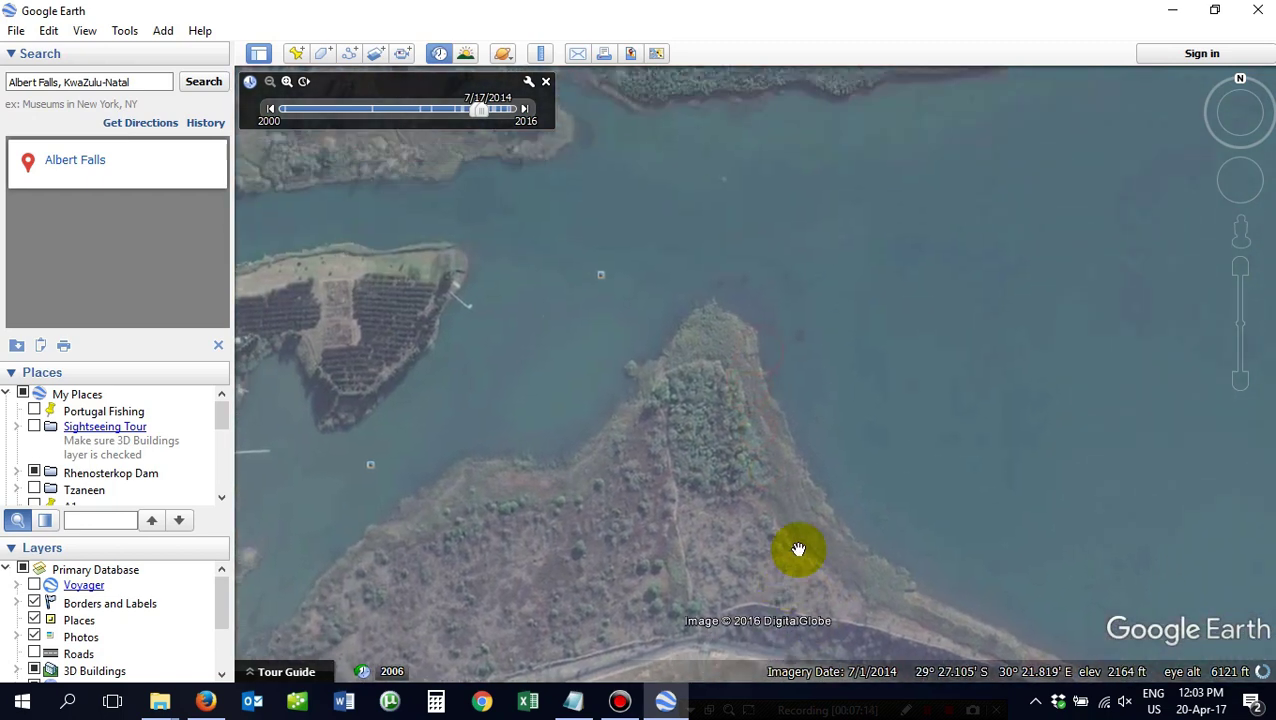
pyautogui.moveTo(876, 378); pyautogui.dragTo(960, 433)
pyautogui.moveTo(766, 464); pyautogui.dragTo(738, 430)
pyautogui.moveTo(894, 447); pyautogui.dragTo(684, 490)
pyautogui.scroll(-5, 818, 457)
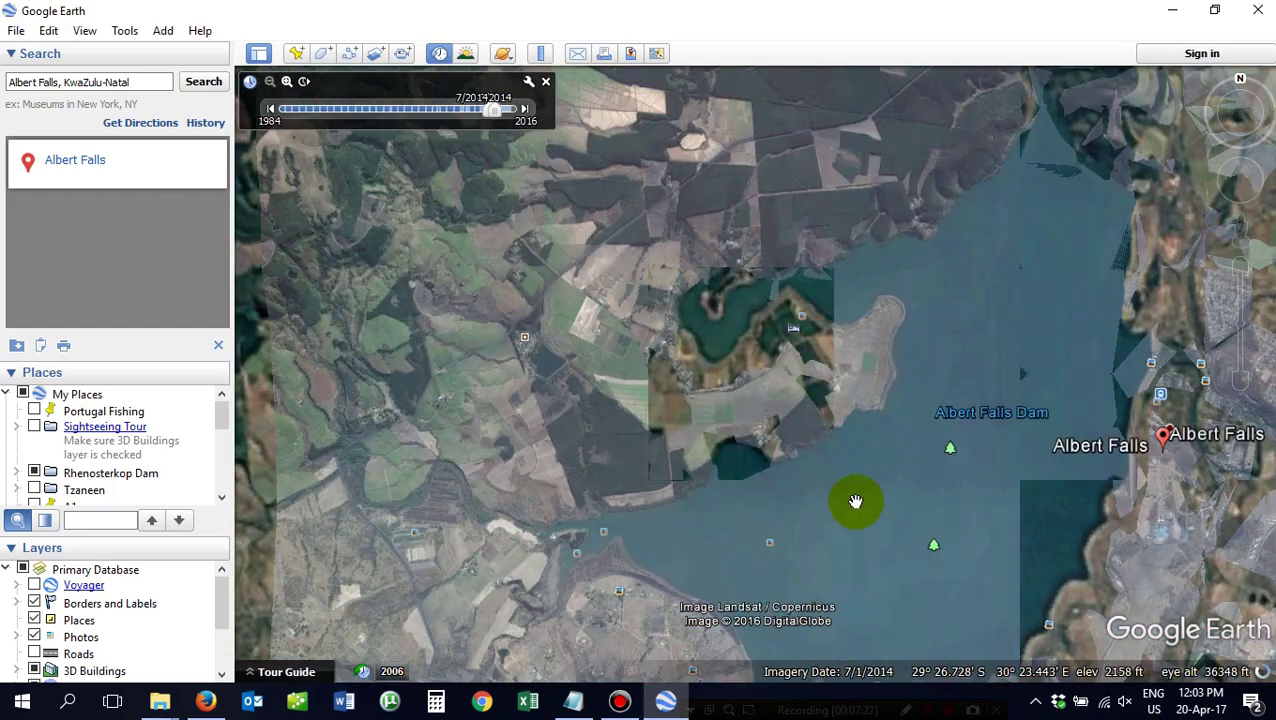
pyautogui.moveTo(855, 501); pyautogui.dragTo(760, 444)
pyautogui.scroll(-2, 760, 444)
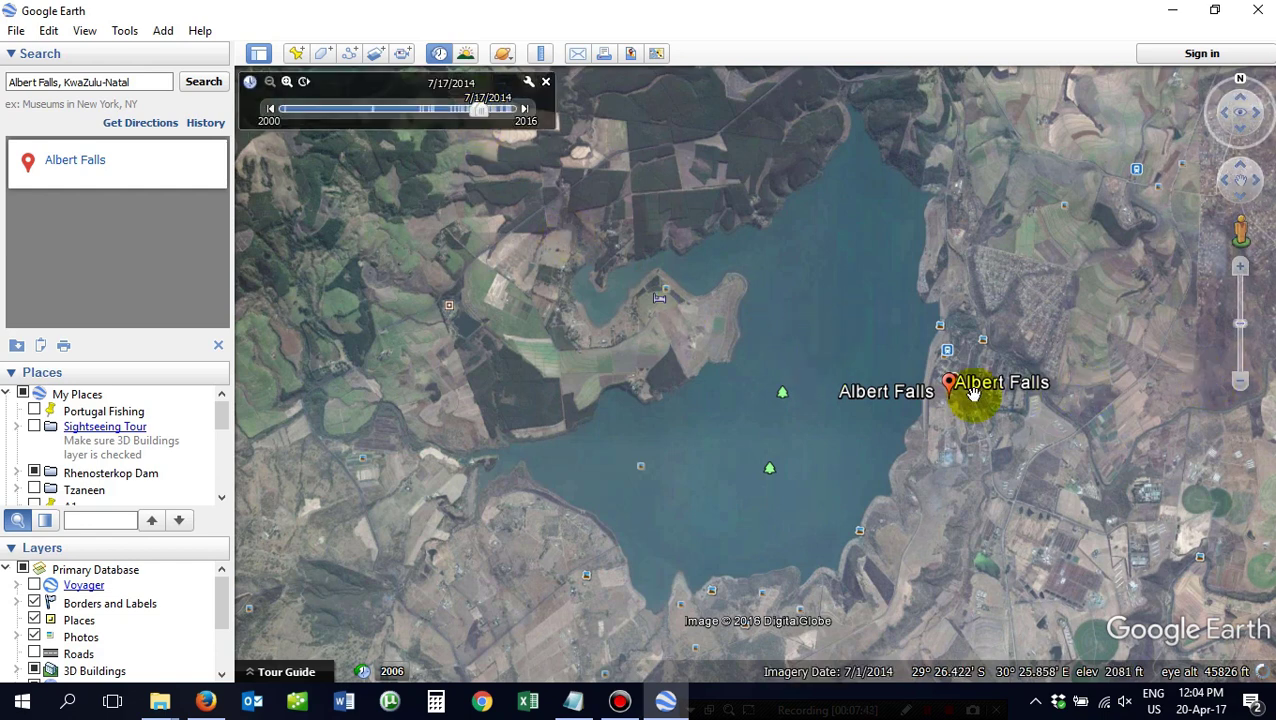
pyautogui.scroll(-2, 971, 390)
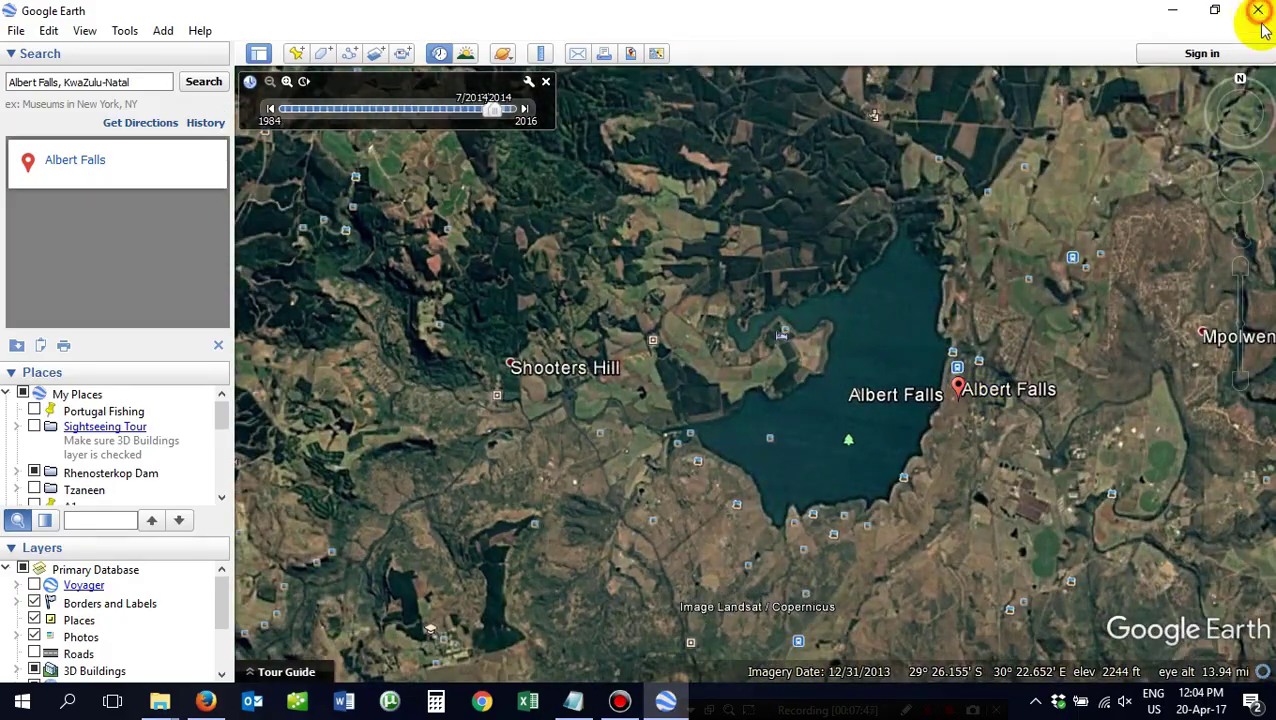
# Close Google Earth and pan SAS.Planet's map toward the lake's narrow northern arm.
pyautogui.click(1258, 9)
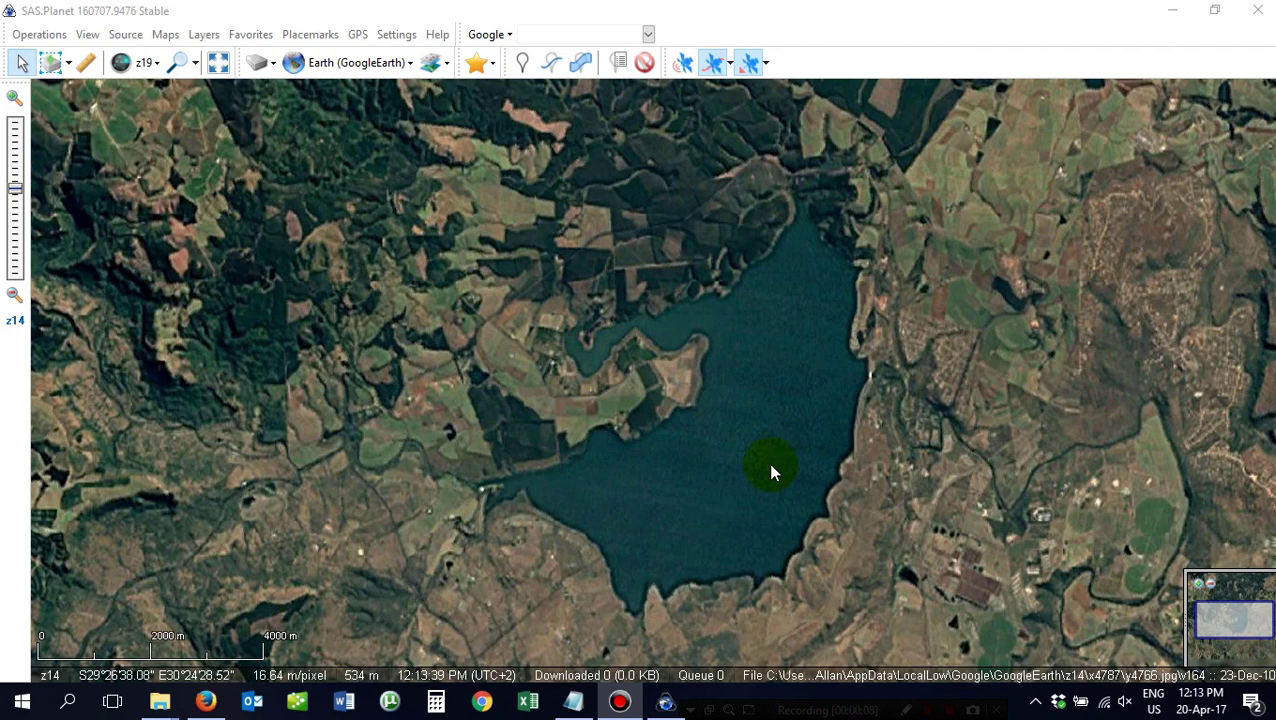
pyautogui.moveTo(767, 465); pyautogui.dragTo(631, 383)
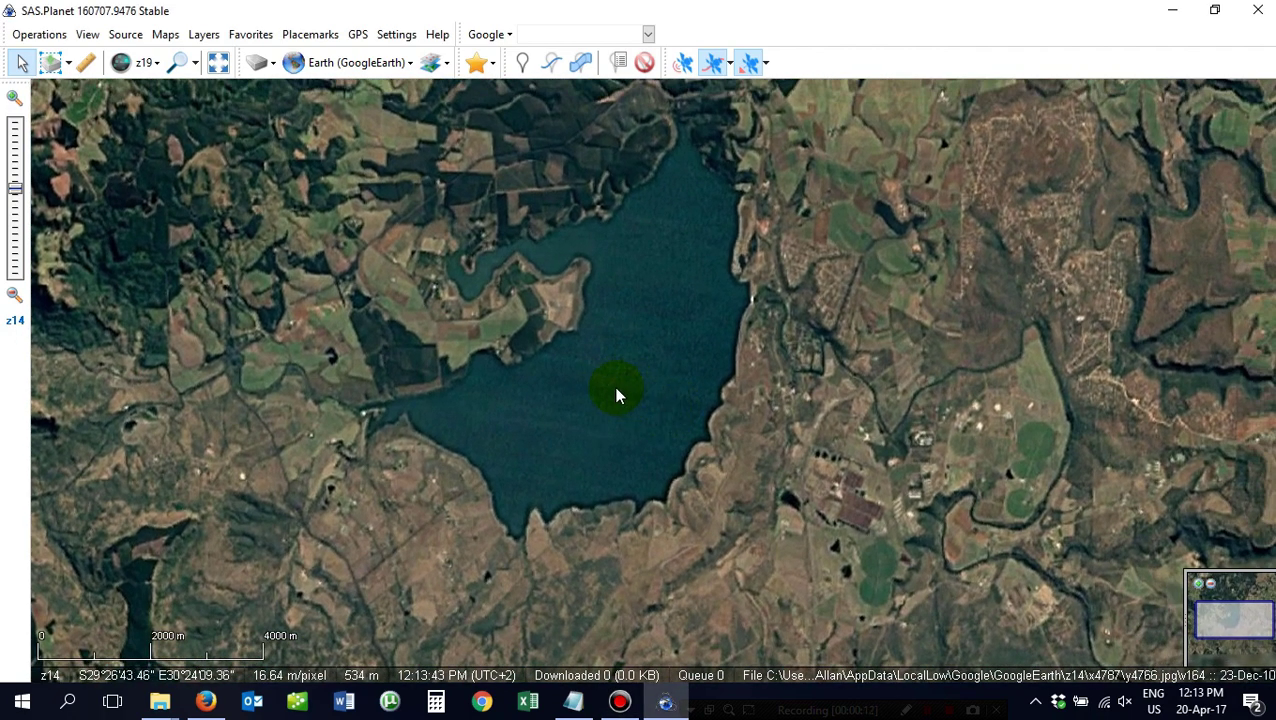
pyautogui.scroll(2, 616, 396)
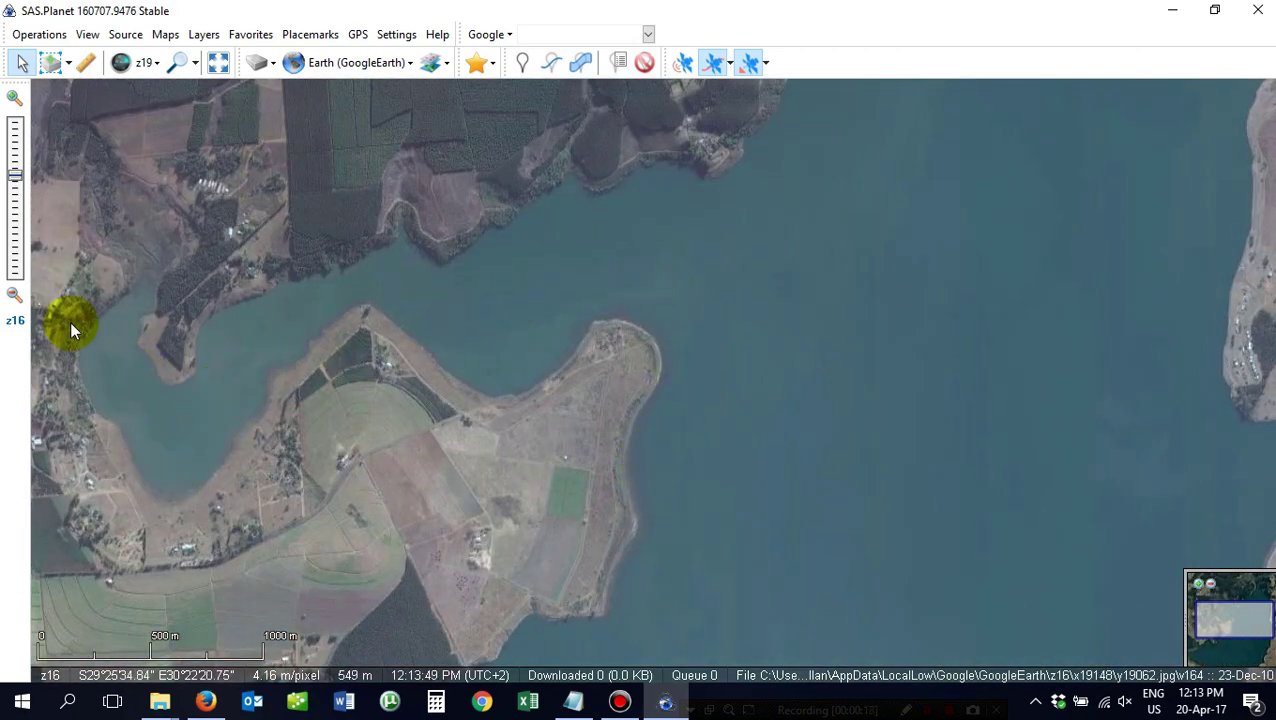
pyautogui.scroll(-1, 609, 375)
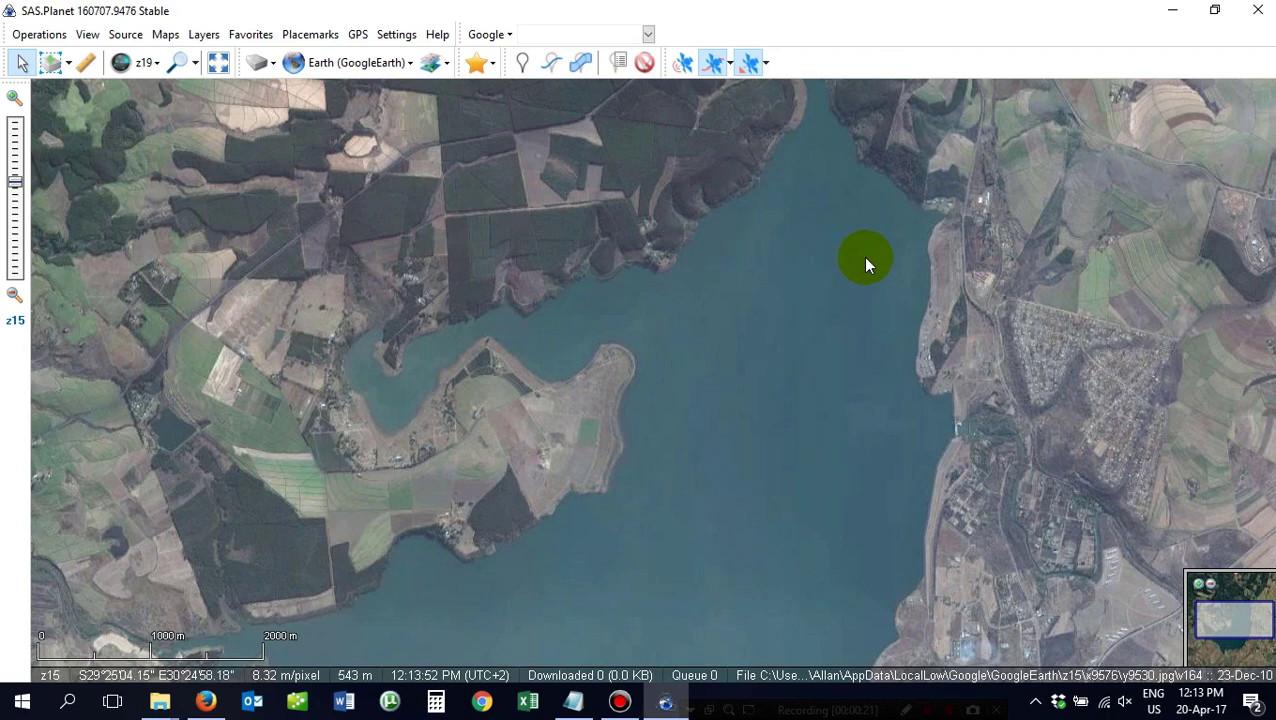
pyautogui.moveTo(863, 262); pyautogui.dragTo(752, 390)
pyautogui.scroll(2, 706, 302)
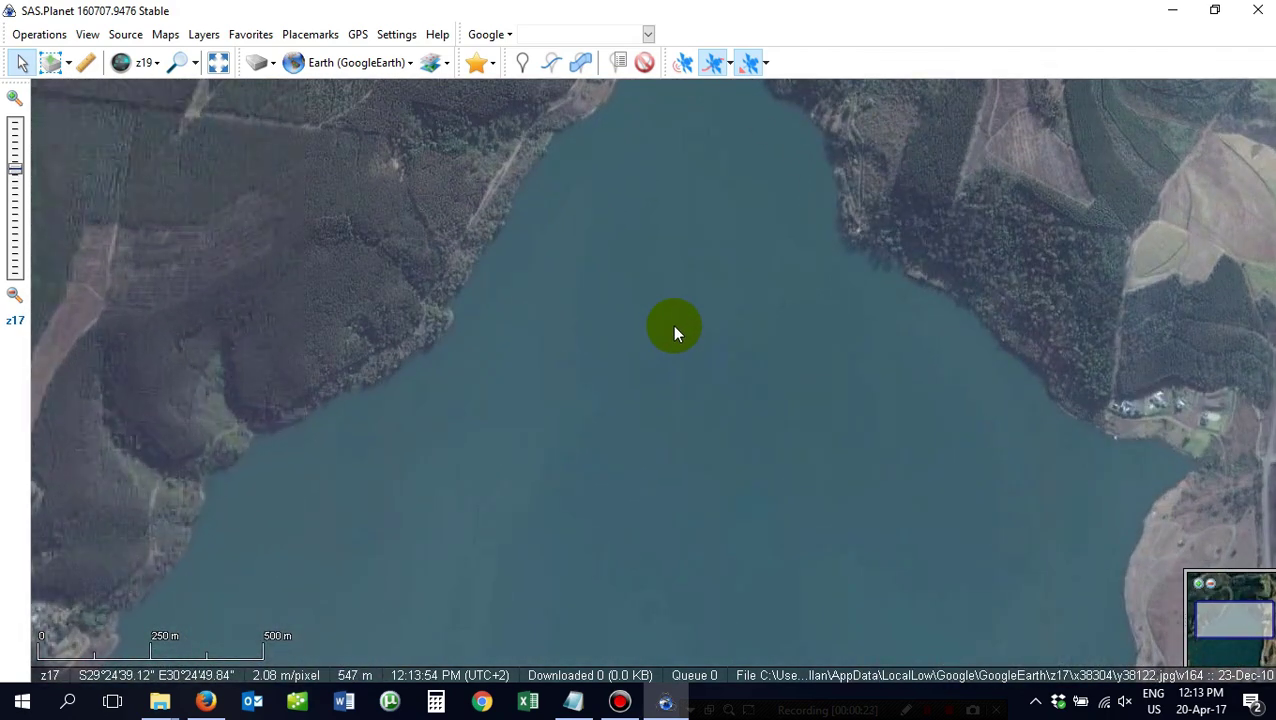
pyautogui.moveTo(649, 298); pyautogui.dragTo(649, 484)
pyautogui.moveTo(664, 265)
pyautogui.mouseDown()
pyautogui.moveTo(667, 430)
pyautogui.moveTo(630, 358)
pyautogui.mouseUp()
# Pan past the southern village to the dam wall and switch the imagery zoom level to z18.
pyautogui.moveTo(792, 441); pyautogui.dragTo(583, 286)
pyautogui.moveTo(616, 443); pyautogui.dragTo(623, 339)
pyautogui.moveTo(617, 470); pyautogui.dragTo(600, 330)
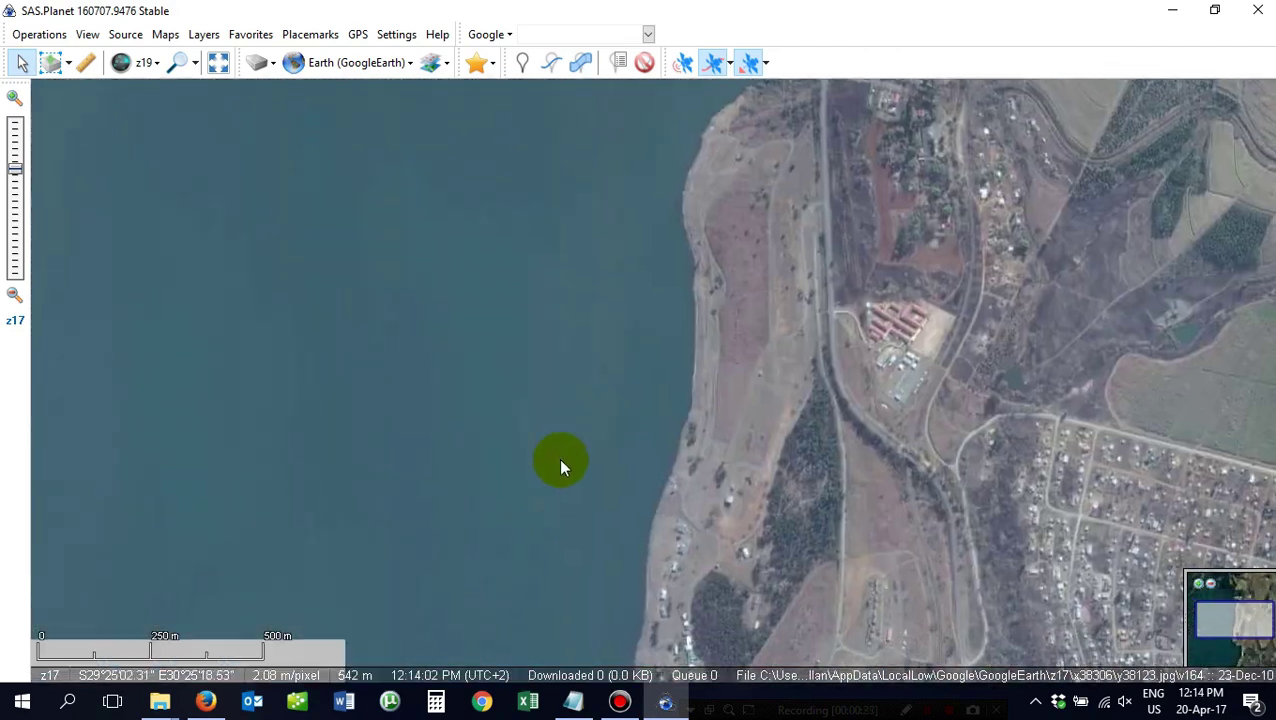
pyautogui.moveTo(550, 490); pyautogui.dragTo(590, 322)
pyautogui.moveTo(618, 478); pyautogui.dragTo(614, 400)
pyautogui.moveTo(570, 461); pyautogui.dragTo(720, 299)
pyautogui.scroll(-2, 498, 336)
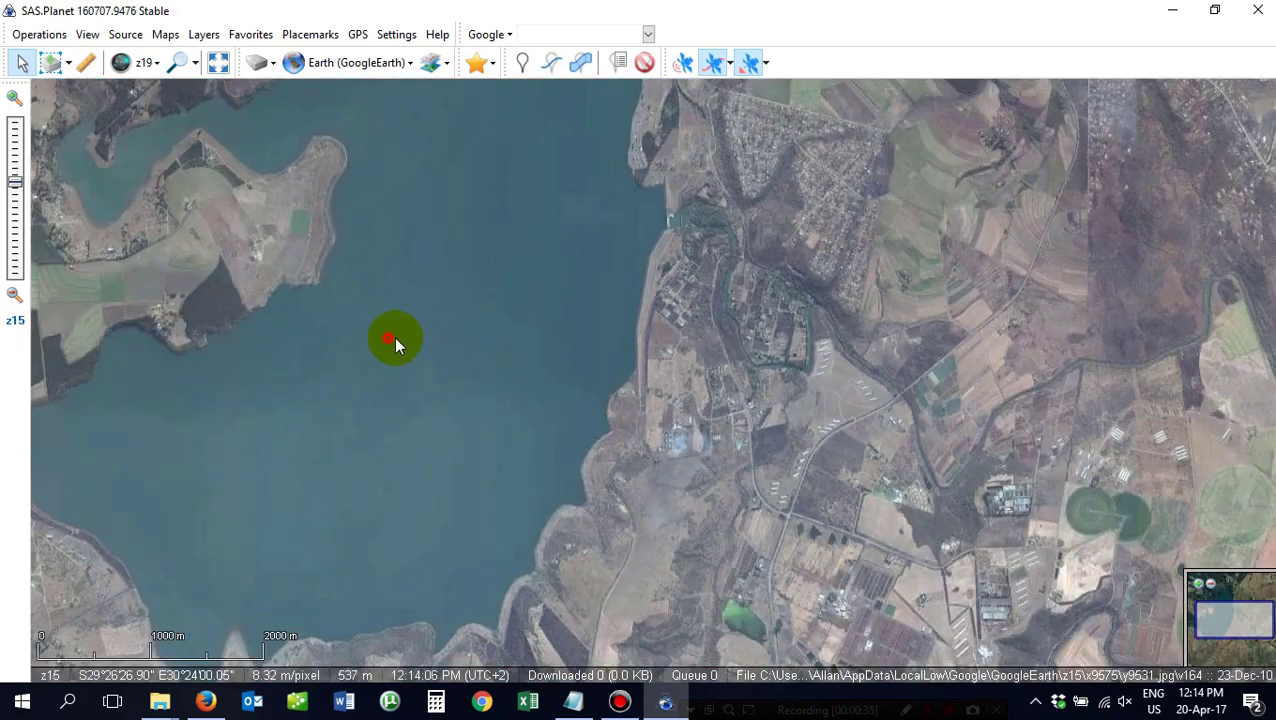
pyautogui.moveTo(411, 338); pyautogui.dragTo(576, 316)
pyautogui.moveTo(506, 342); pyautogui.dragTo(561, 334)
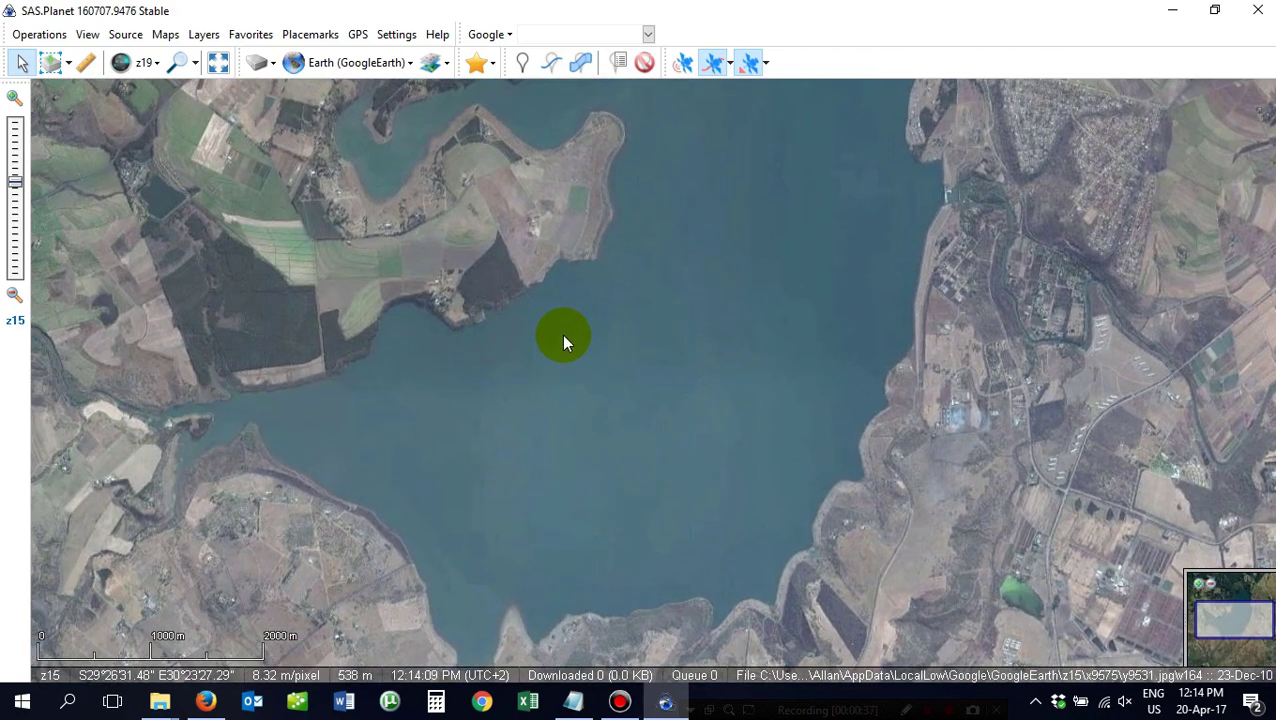
pyautogui.click(146, 63)
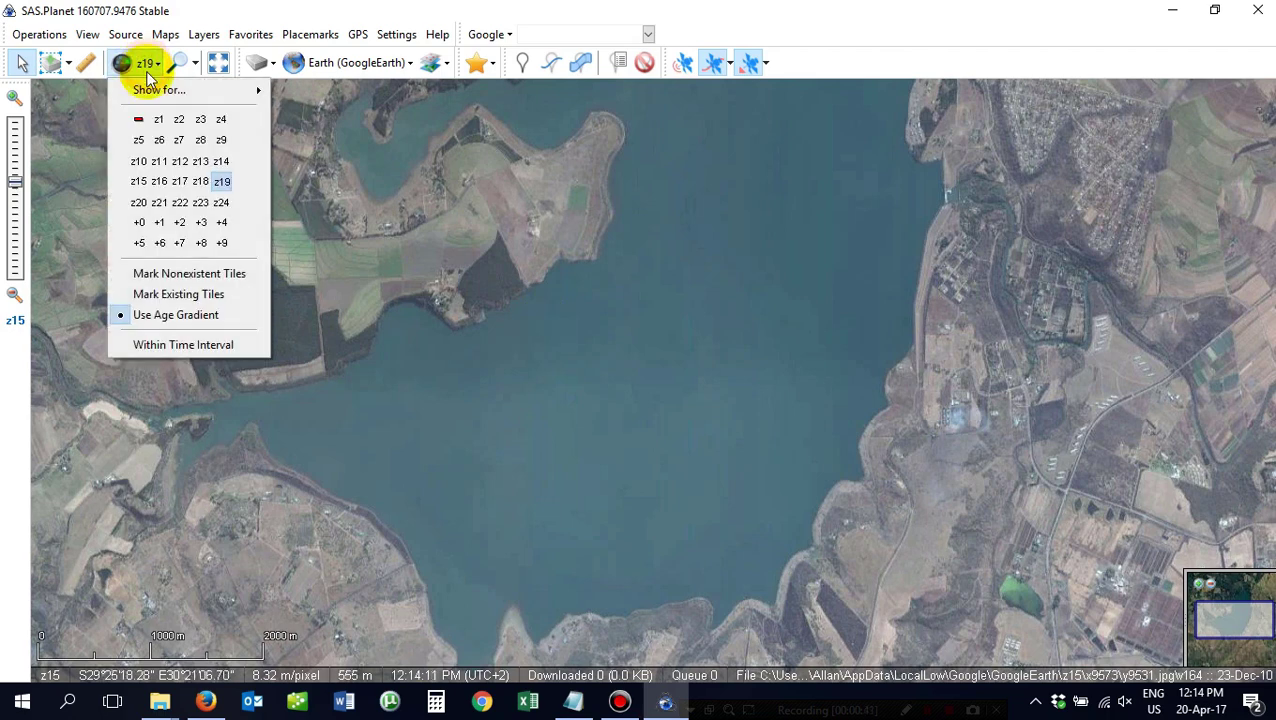
pyautogui.click(200, 182)
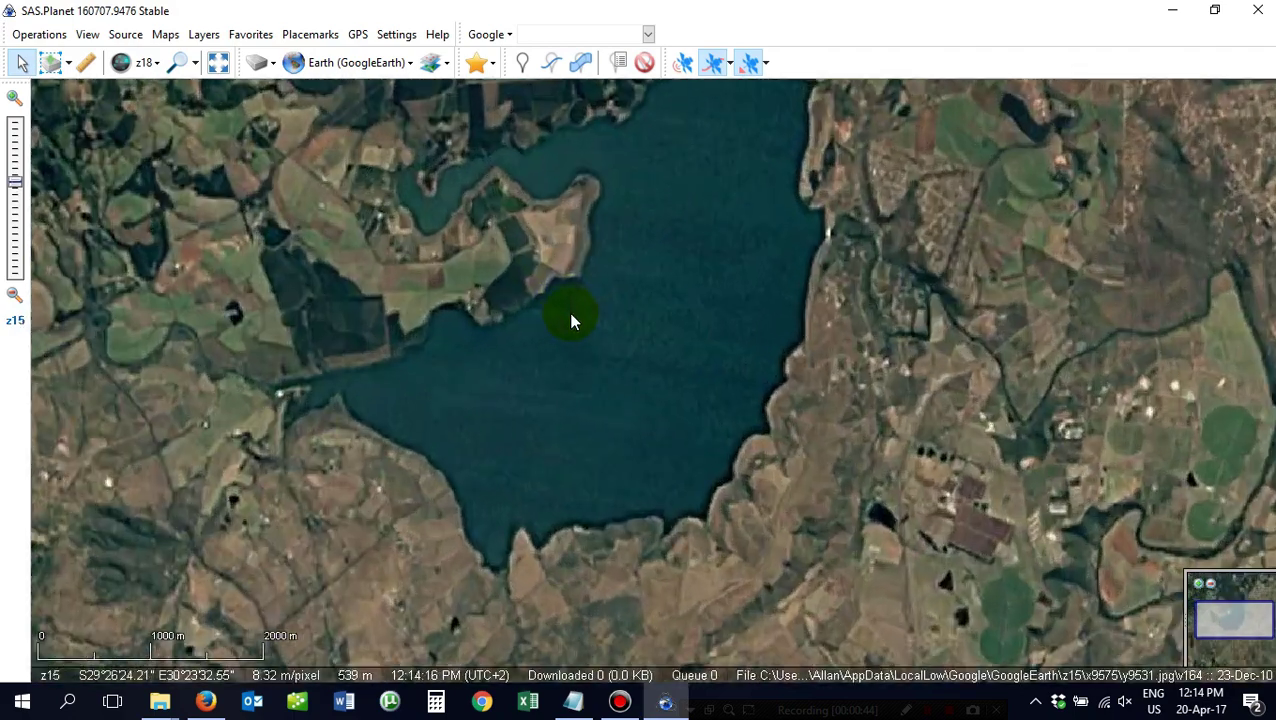
# Zoom in to z18 and pan along the forested shore to centre the grassy peninsula.
pyautogui.scroll(1, 280, 272)
pyautogui.scroll(1, 307, 276)
pyautogui.scroll(1, 279, 319)
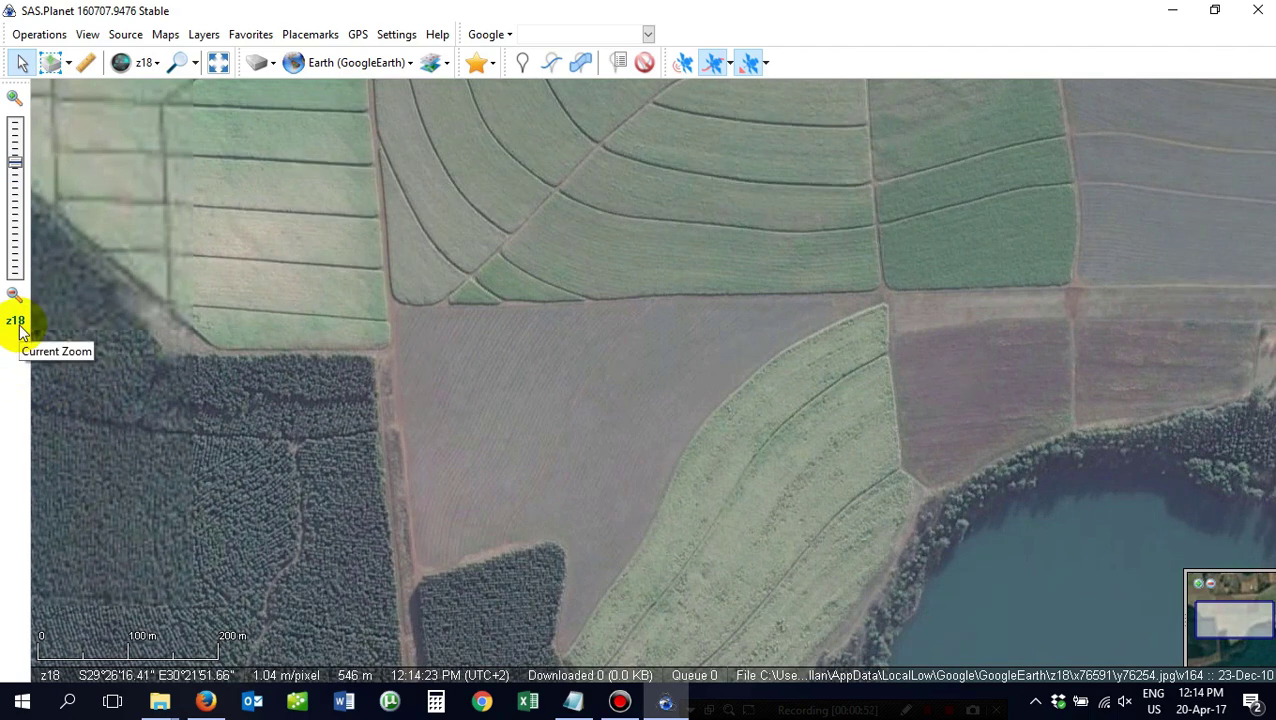
pyautogui.moveTo(709, 474); pyautogui.dragTo(399, 248)
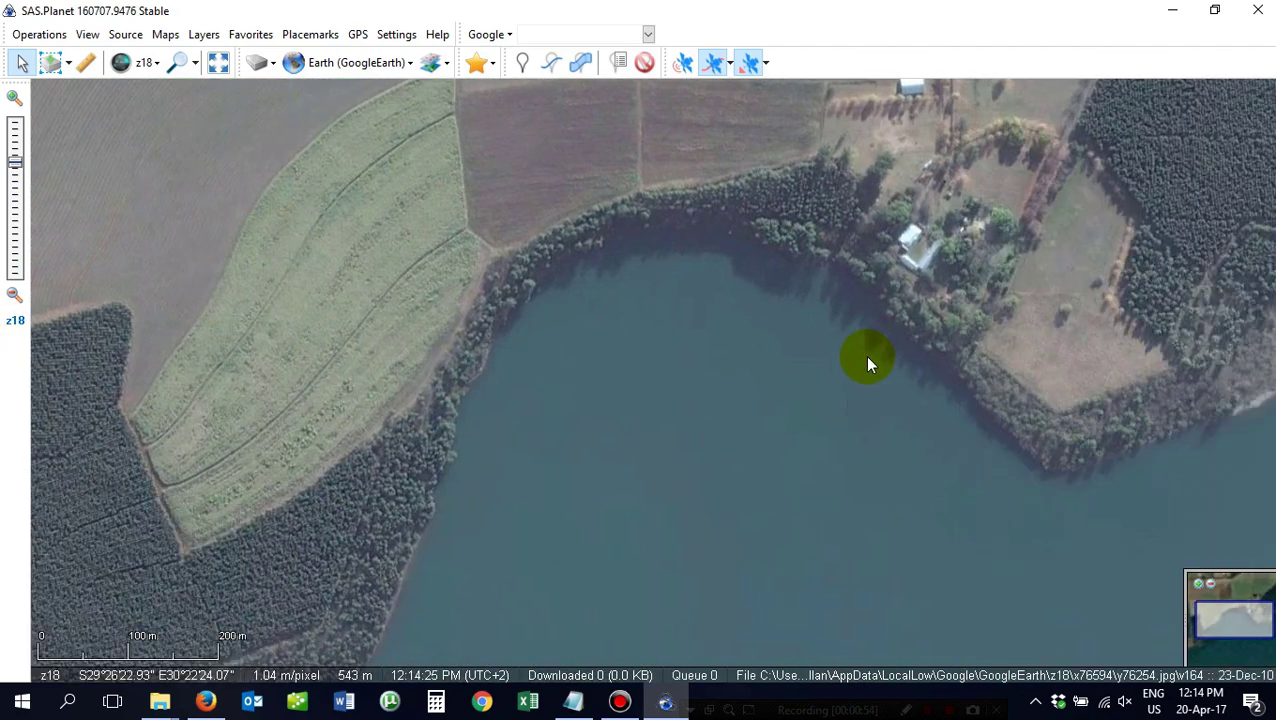
pyautogui.moveTo(902, 373); pyautogui.dragTo(382, 359)
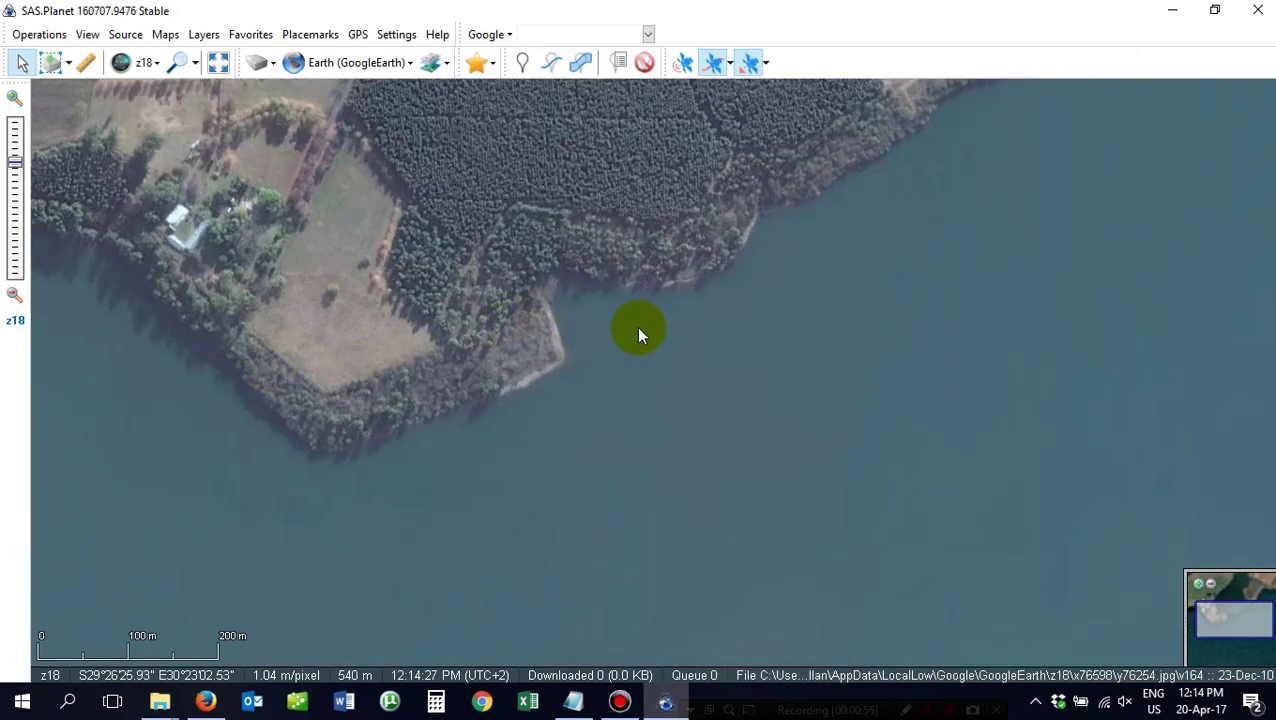
pyautogui.moveTo(706, 279); pyautogui.dragTo(441, 436)
pyautogui.moveTo(578, 288); pyautogui.dragTo(342, 478)
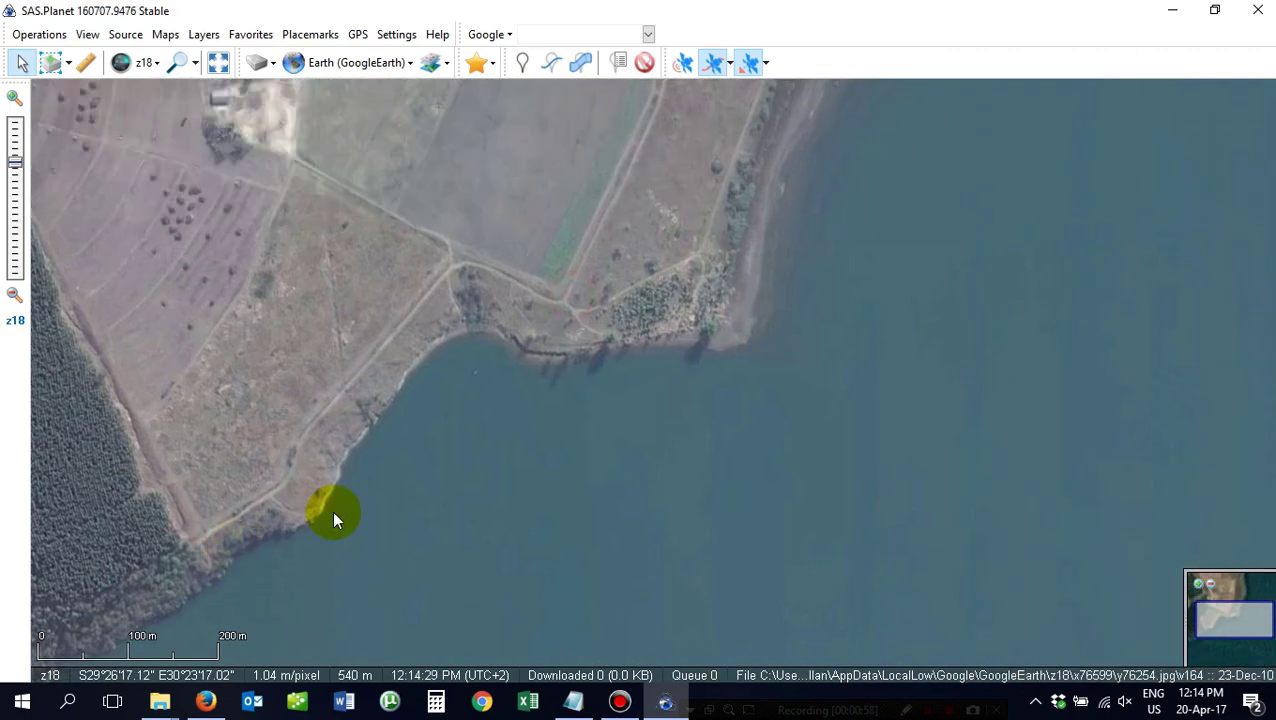
pyautogui.moveTo(684, 265); pyautogui.dragTo(594, 456)
pyautogui.moveTo(624, 350); pyautogui.dragTo(547, 578)
pyautogui.moveTo(578, 421); pyautogui.dragTo(612, 521)
pyautogui.moveTo(601, 288); pyautogui.dragTo(581, 590)
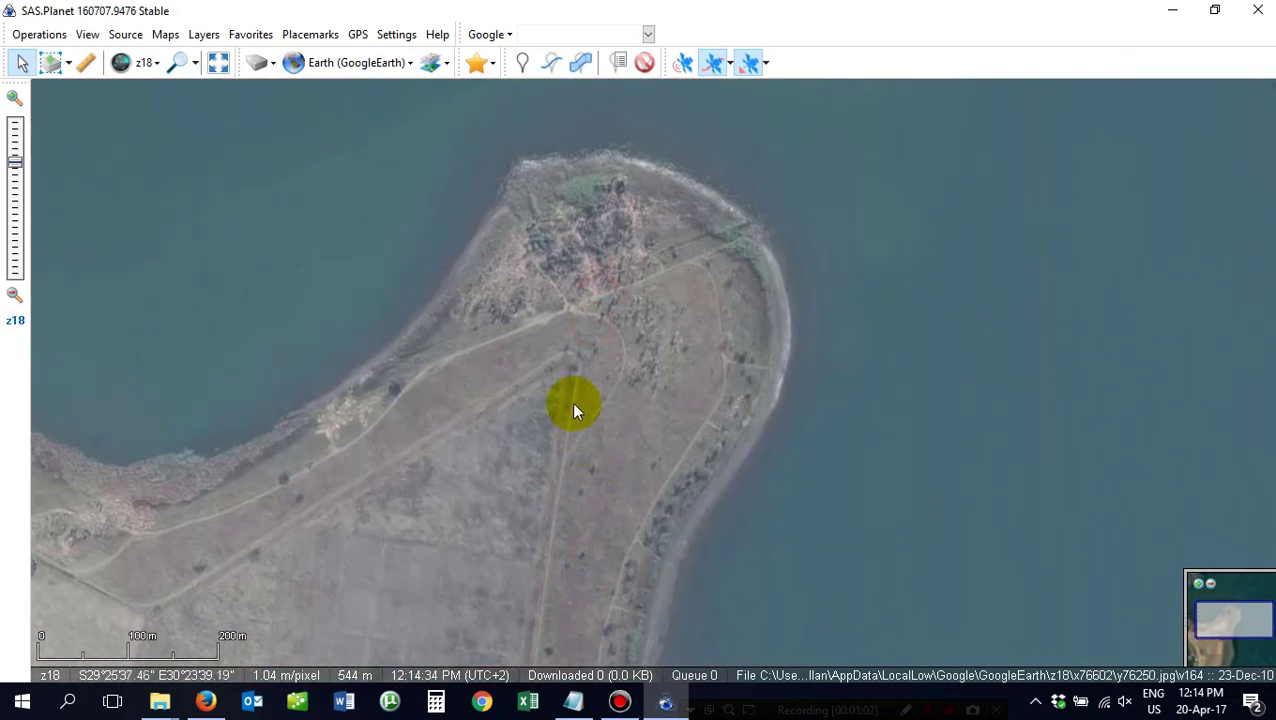
pyautogui.moveTo(592, 363); pyautogui.dragTo(670, 457)
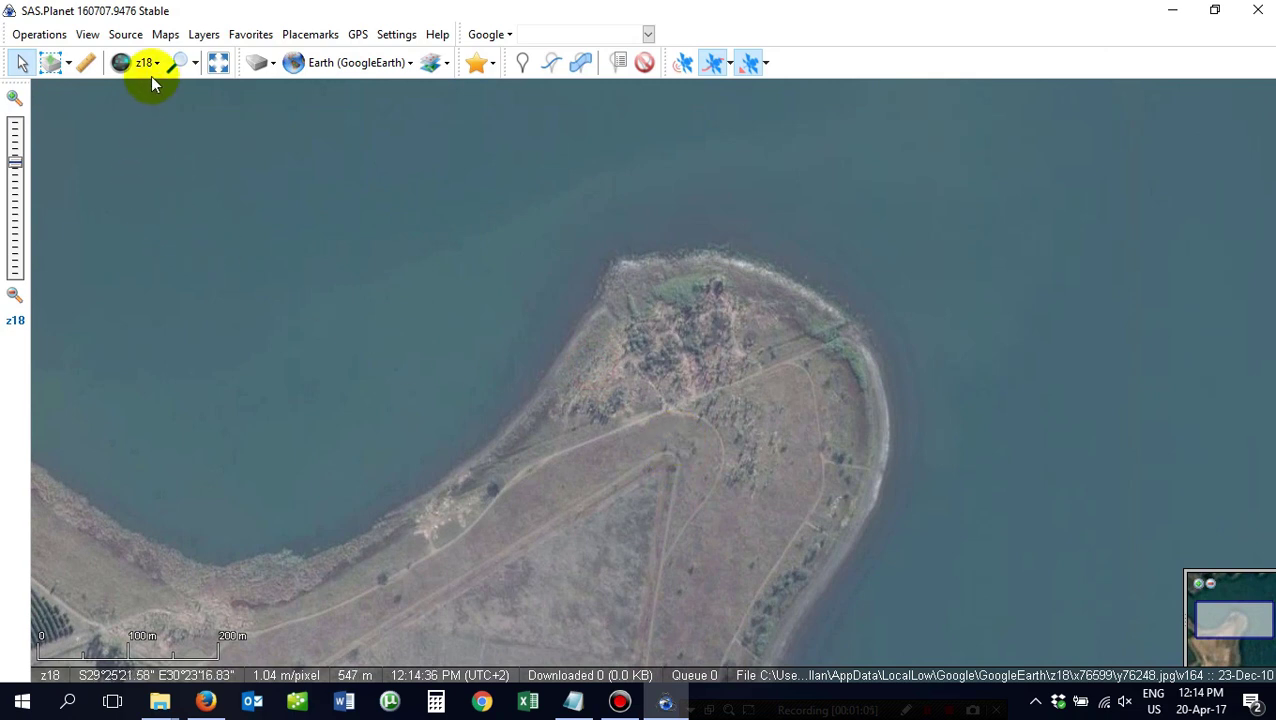
# Turn on Mark Existing Tiles for z18 and zoom out to see the tile grid over the lake.
pyautogui.click(156, 64)
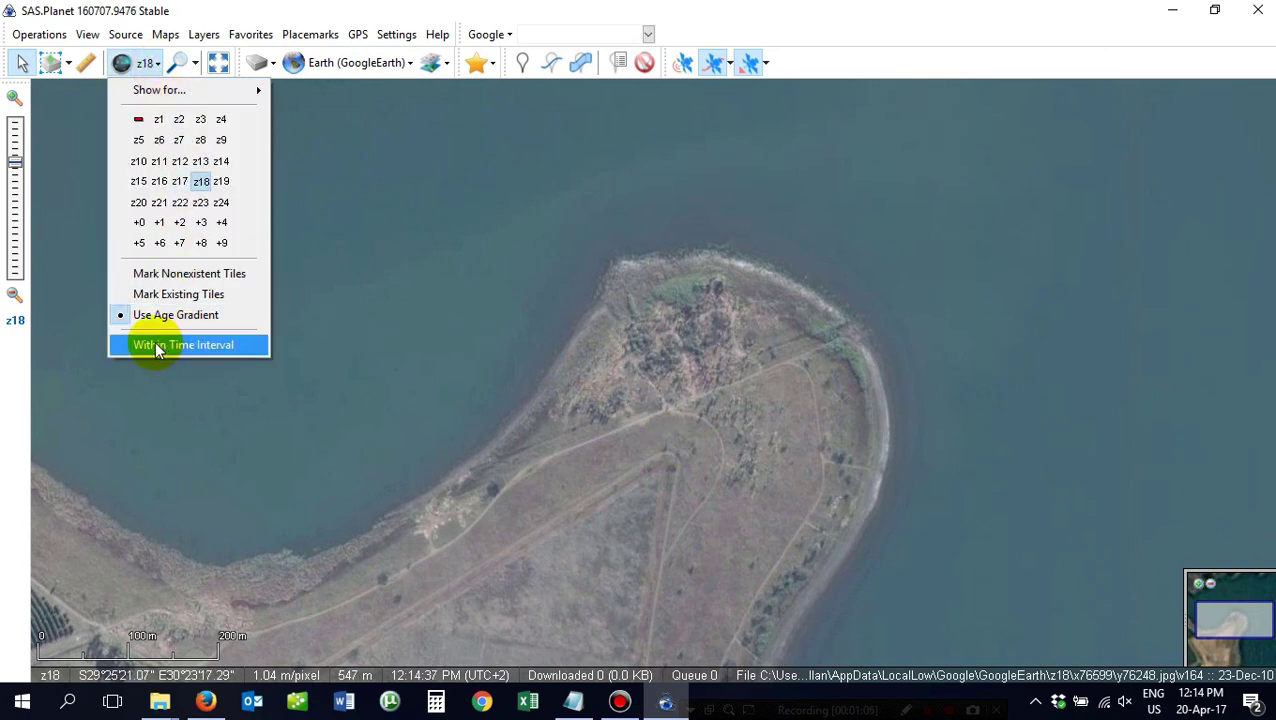
pyautogui.click(159, 294)
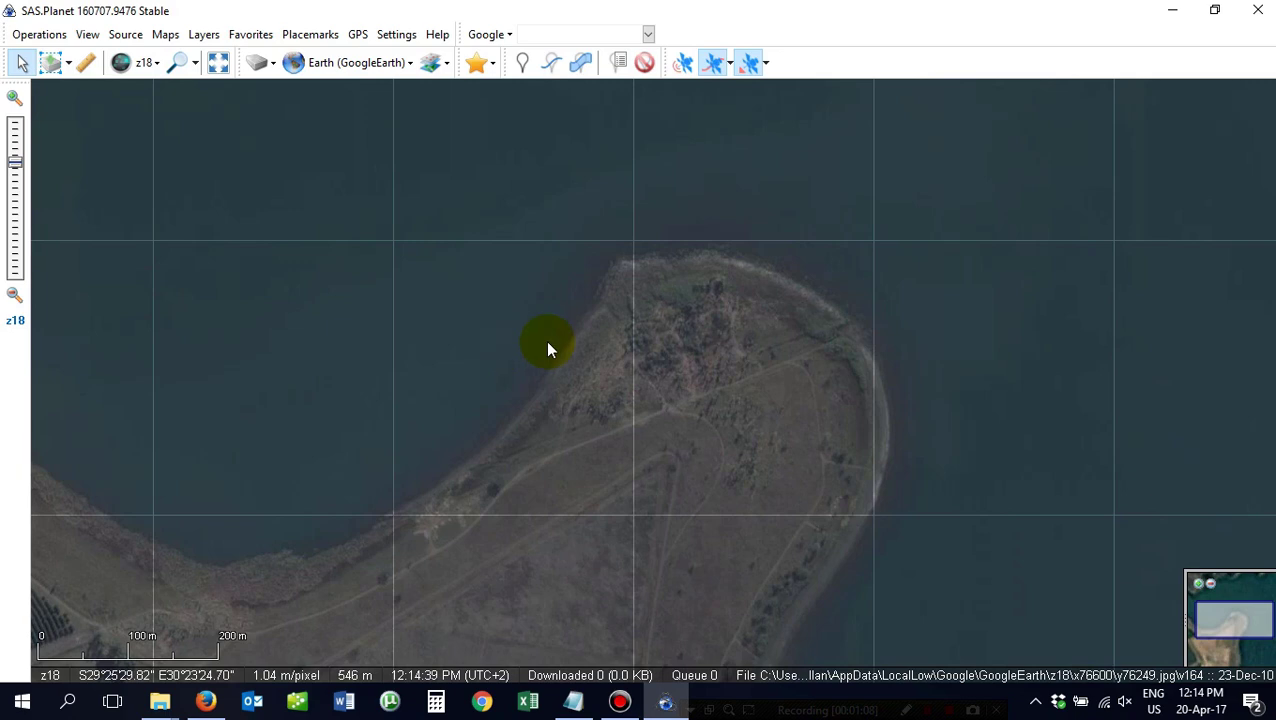
pyautogui.scroll(-3, 648, 412)
pyautogui.scroll(-1, 647, 416)
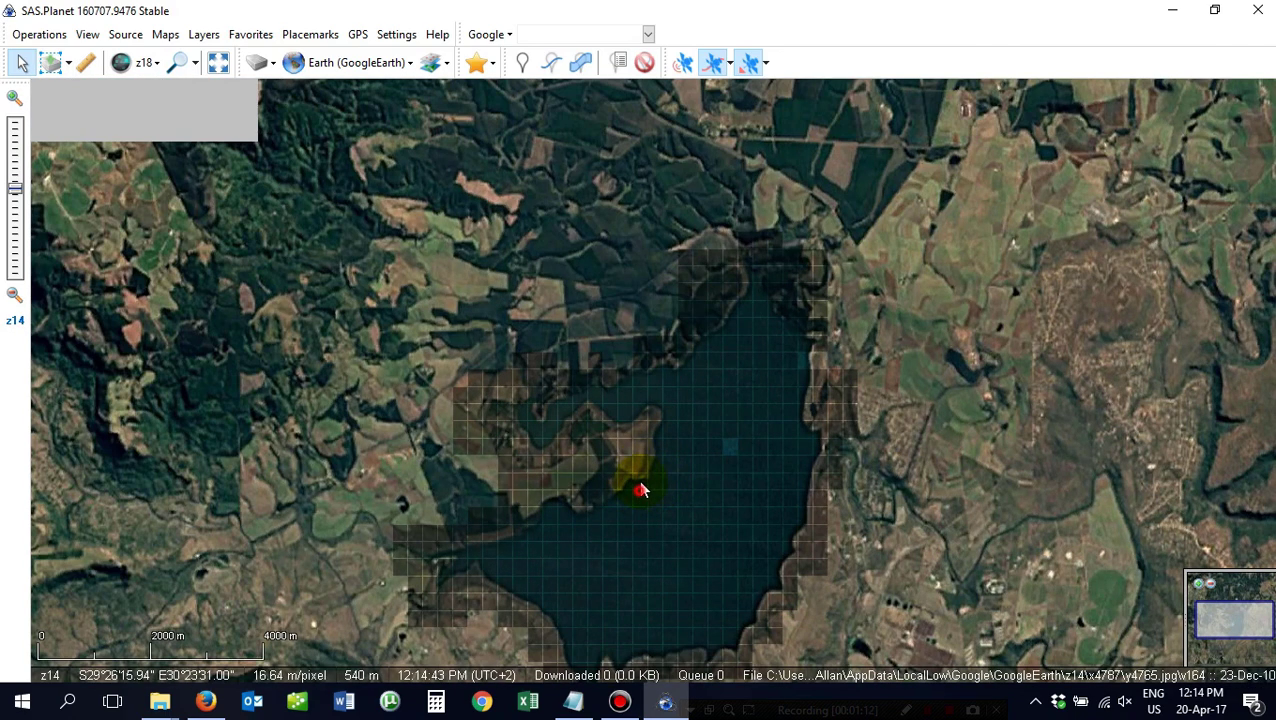
pyautogui.moveTo(638, 478); pyautogui.dragTo(624, 416)
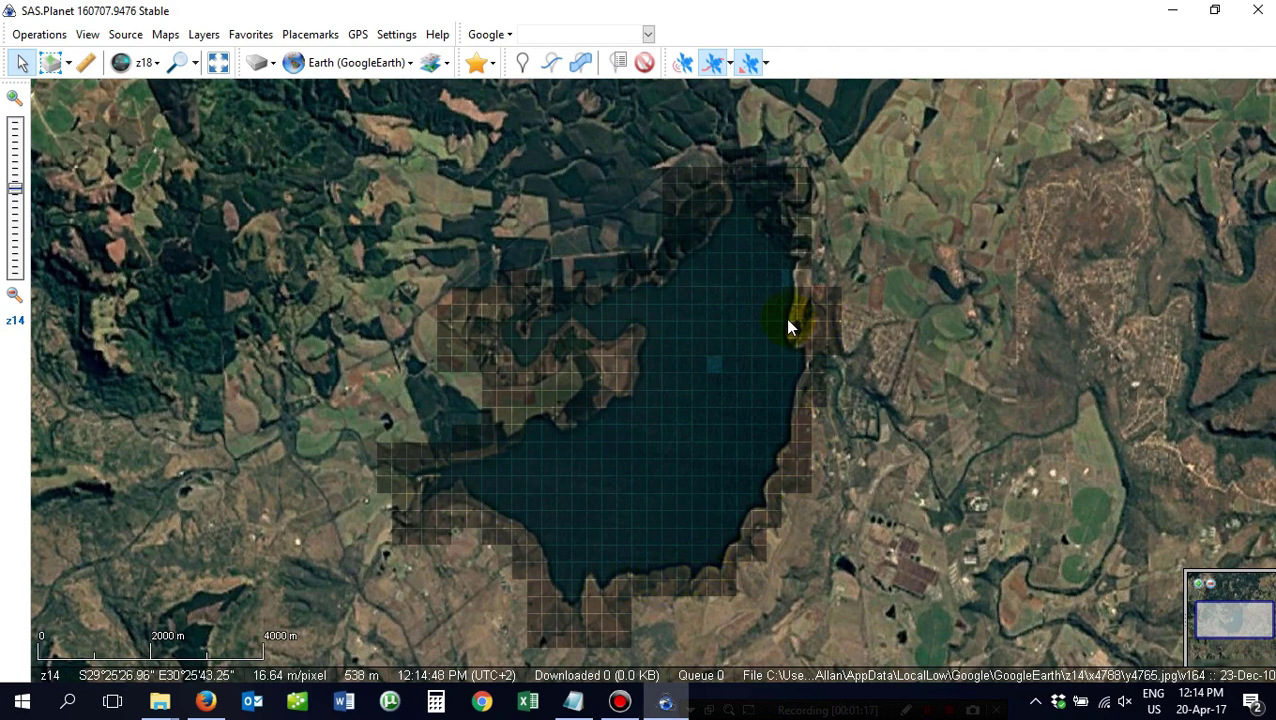
pyautogui.scroll(2, 791, 284)
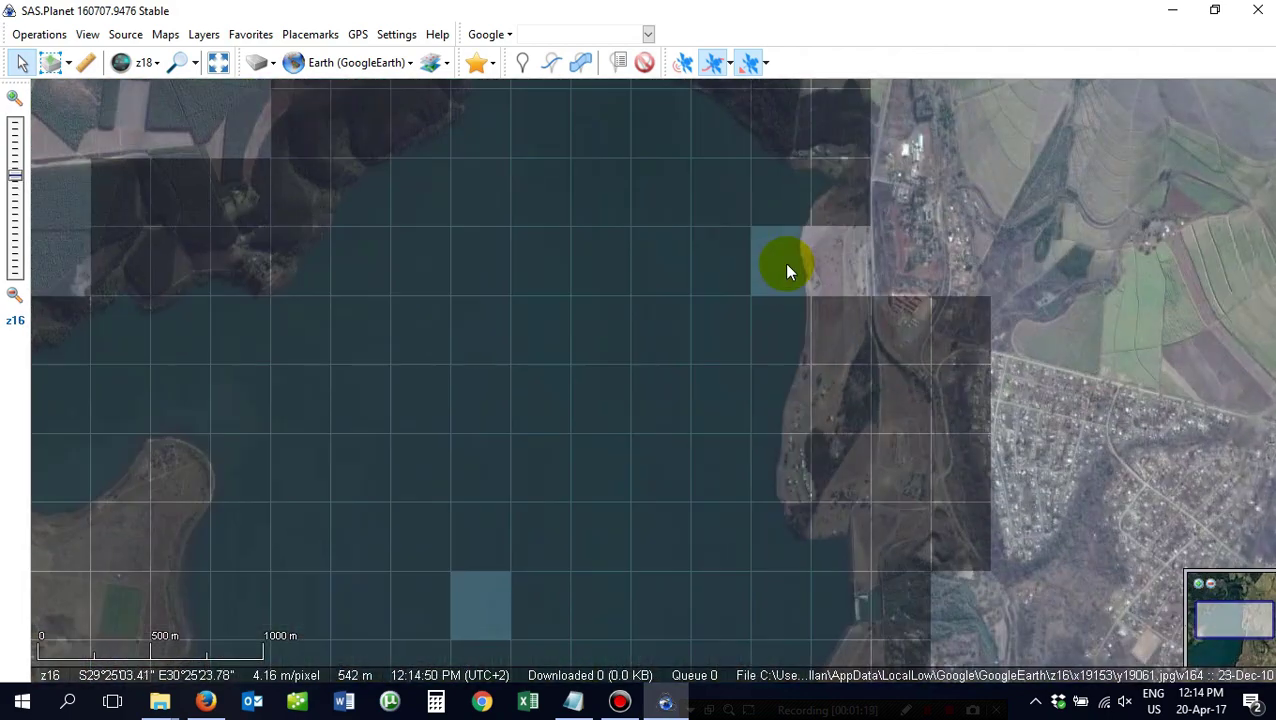
pyautogui.scroll(-2, 655, 512)
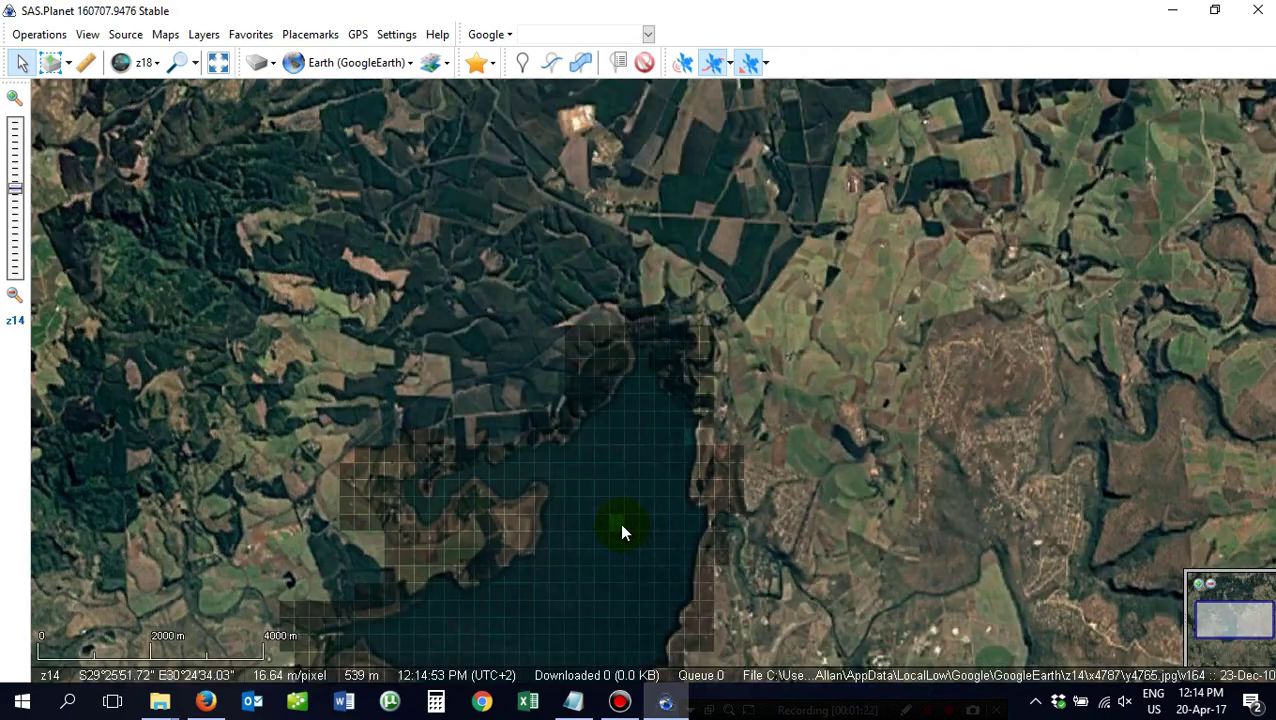
# Mark existing tiles at z19 and pan the lake up to check its coverage.
pyautogui.click(150, 62)
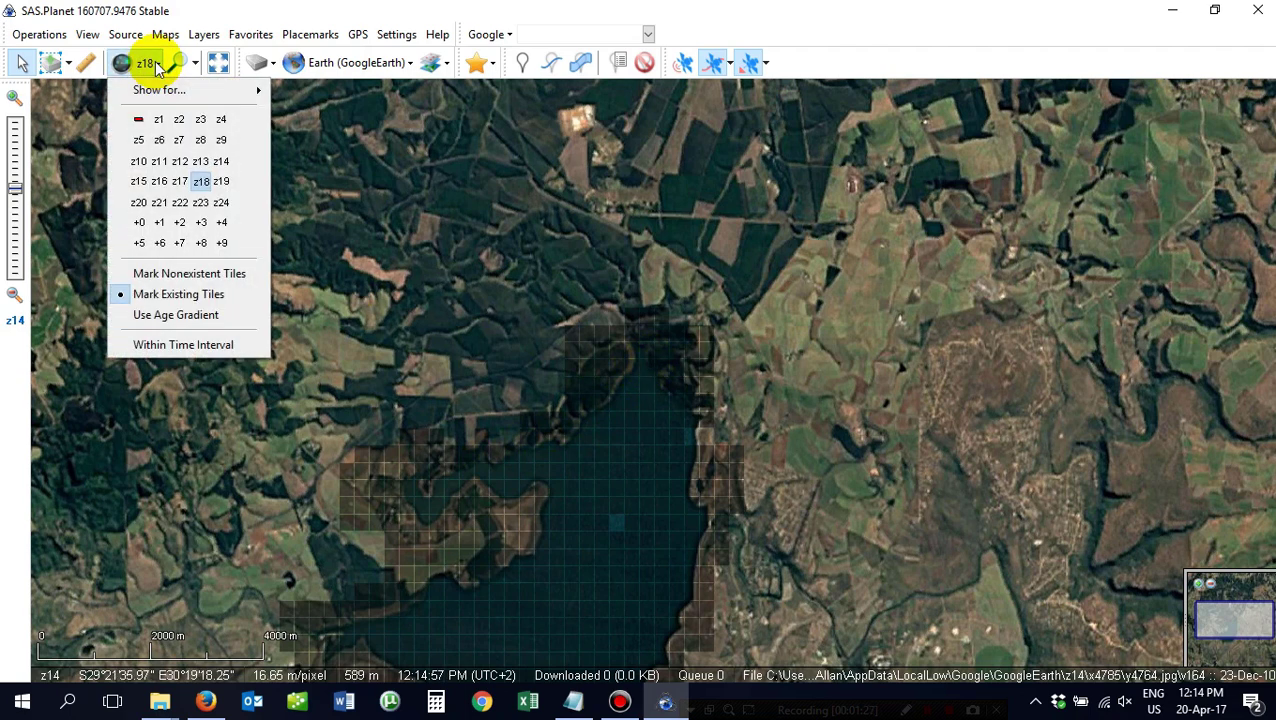
pyautogui.click(221, 181)
pyautogui.moveTo(537, 376); pyautogui.dragTo(513, 214)
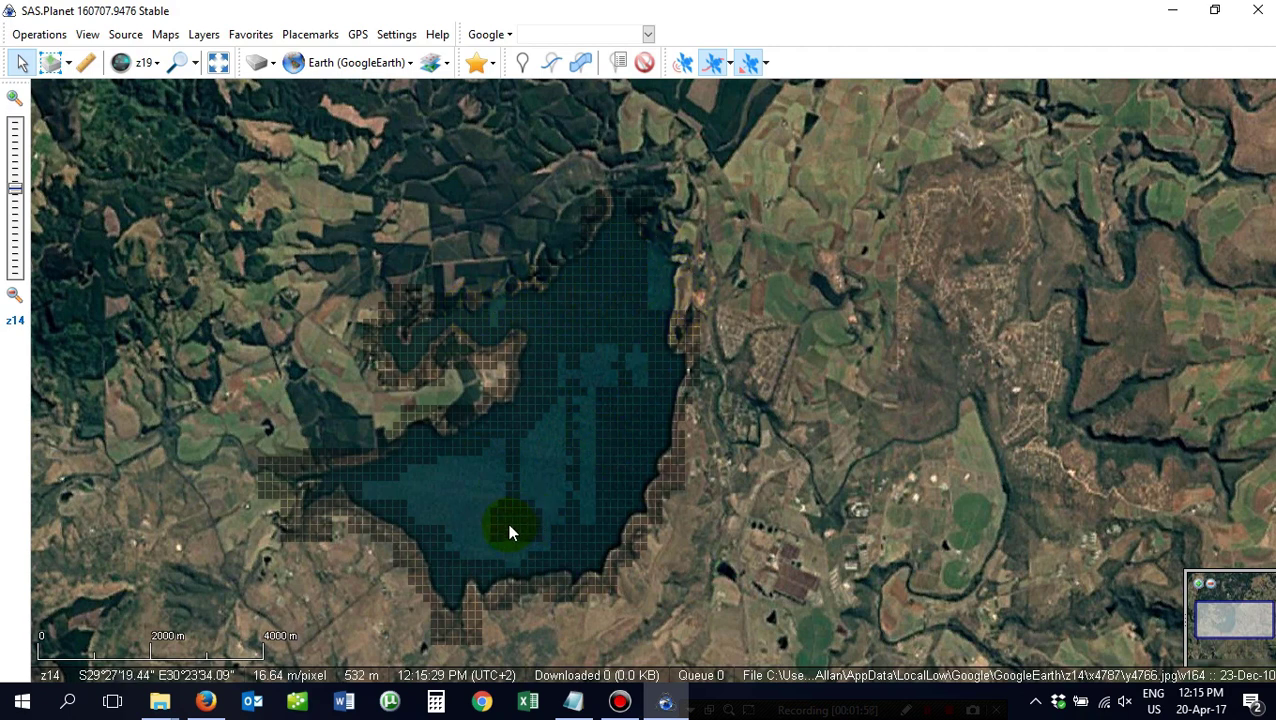
# Switch the existing-tile marking back to z18 and centre the whole lake.
pyautogui.click(157, 63)
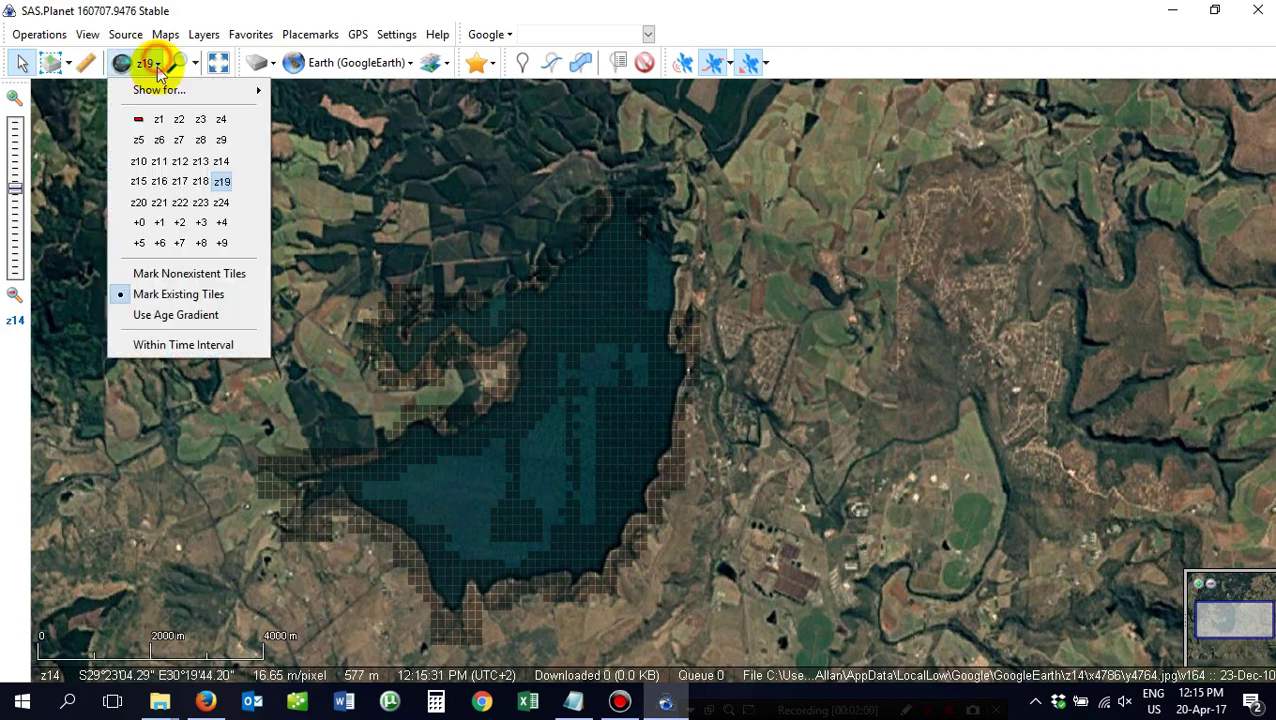
pyautogui.click(200, 183)
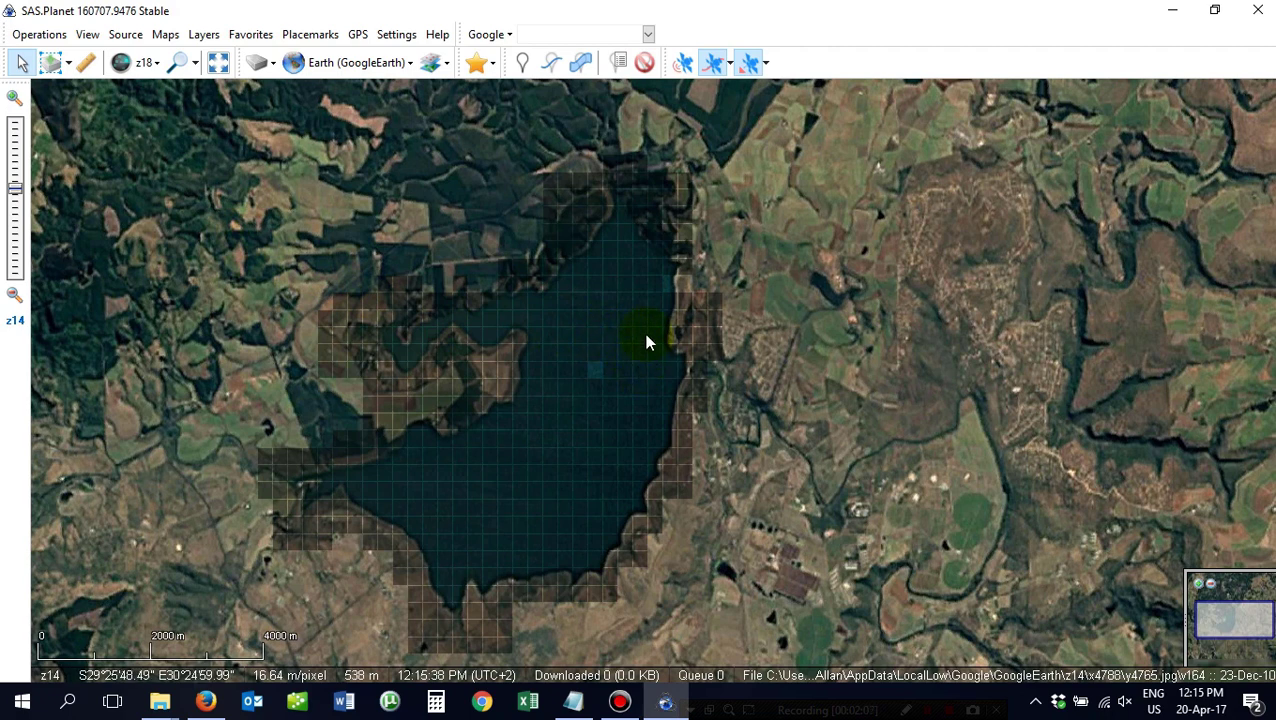
pyautogui.moveTo(600, 355); pyautogui.dragTo(644, 303)
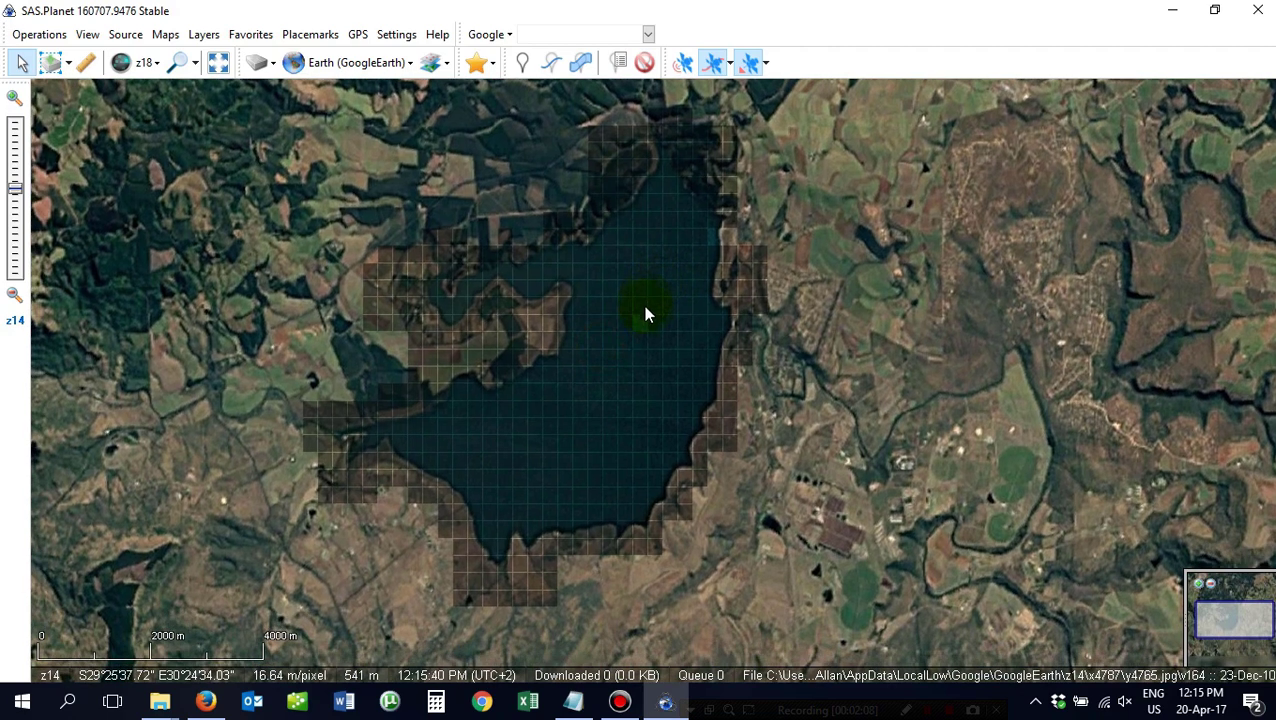
pyautogui.scroll(1, 477, 318)
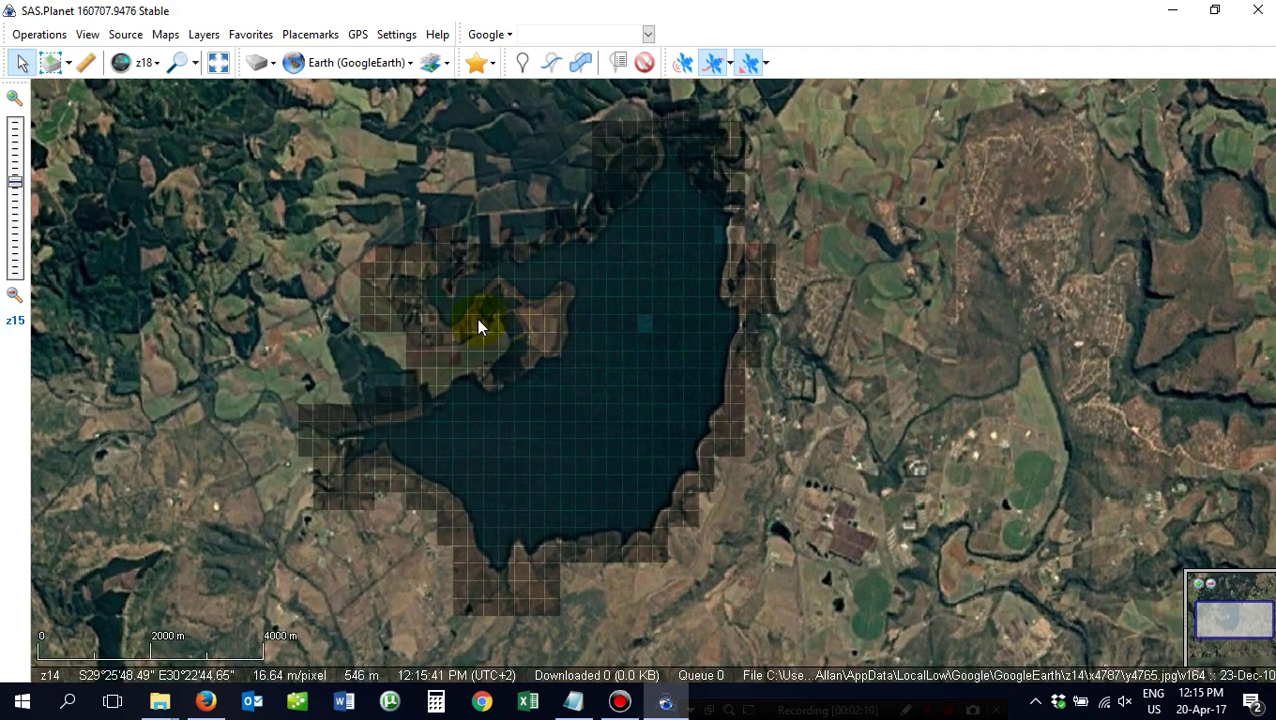
pyautogui.scroll(-1, 494, 324)
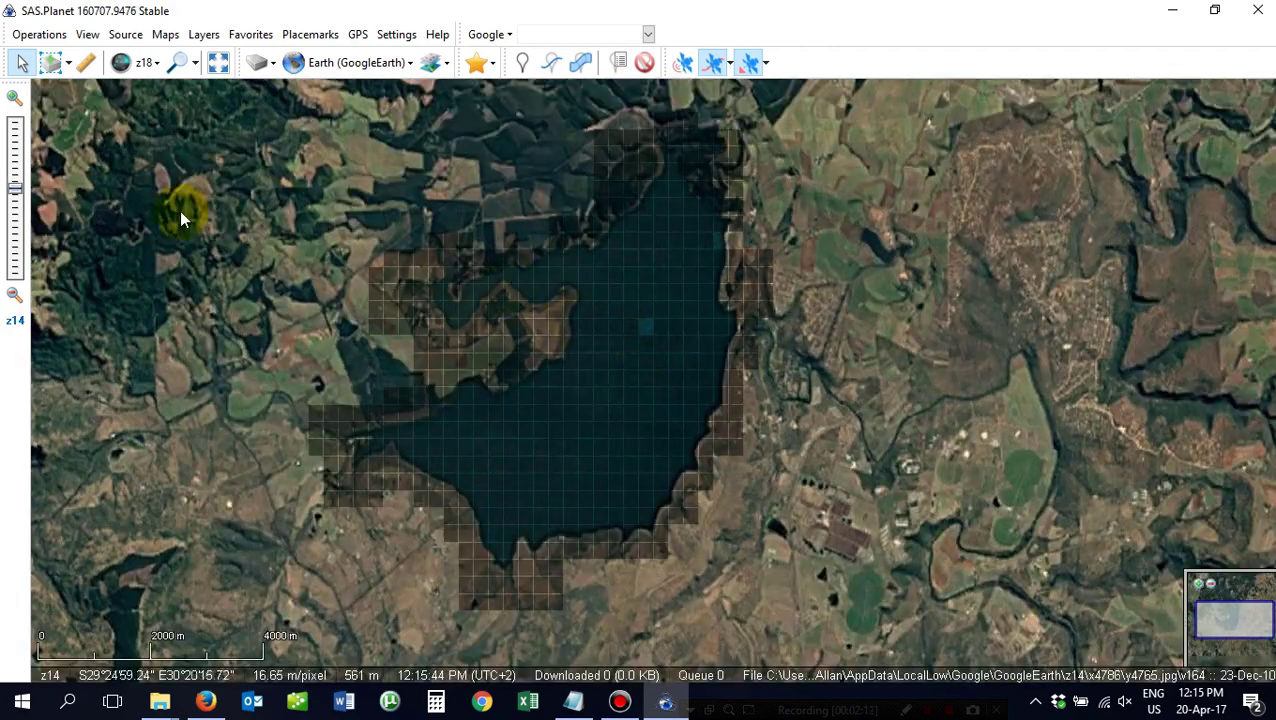
# Draw a small rectangular selection on the lake by the western peninsula, cancelling the download dialog.
pyautogui.click(51, 62)
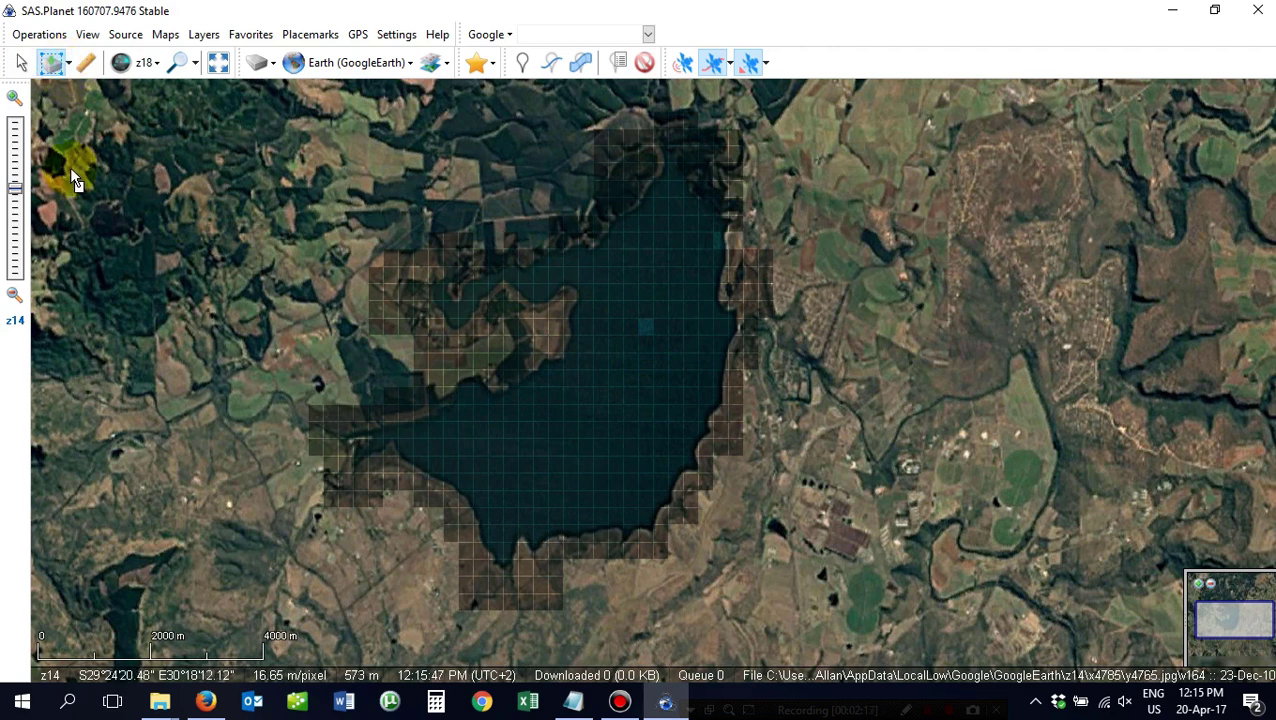
pyautogui.click(540, 335)
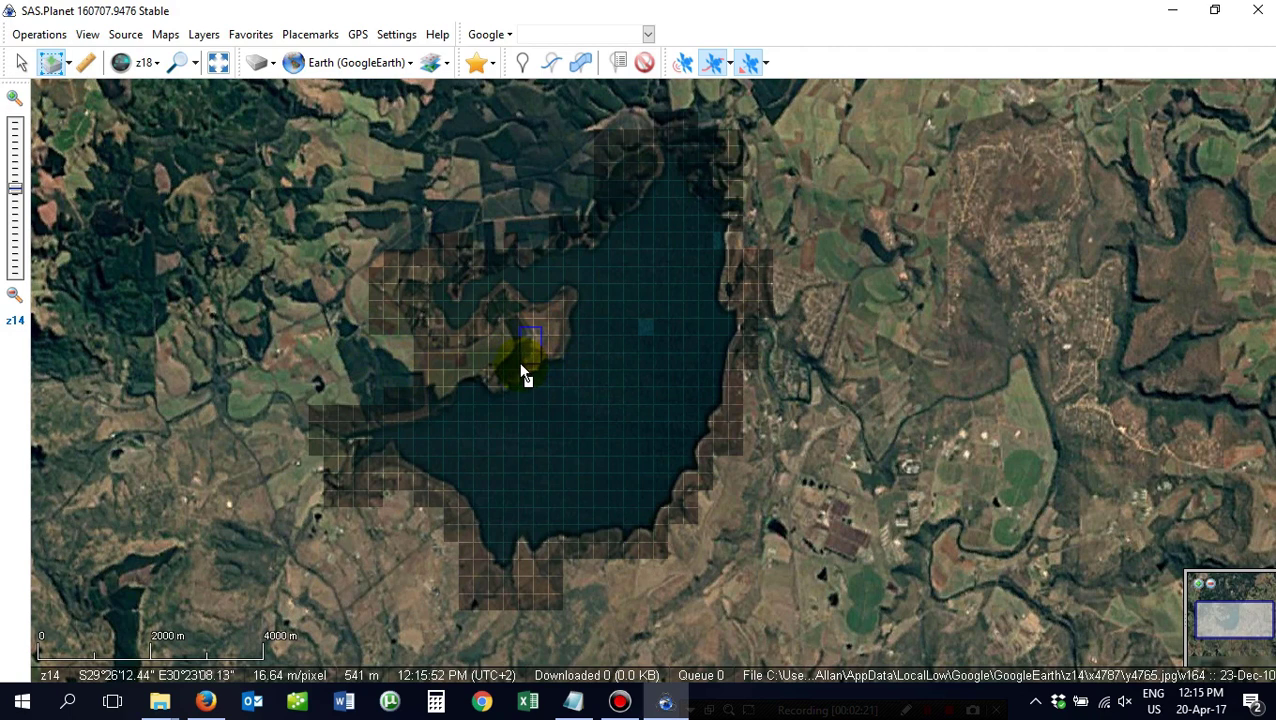
pyautogui.click(516, 358)
pyautogui.click(72, 68)
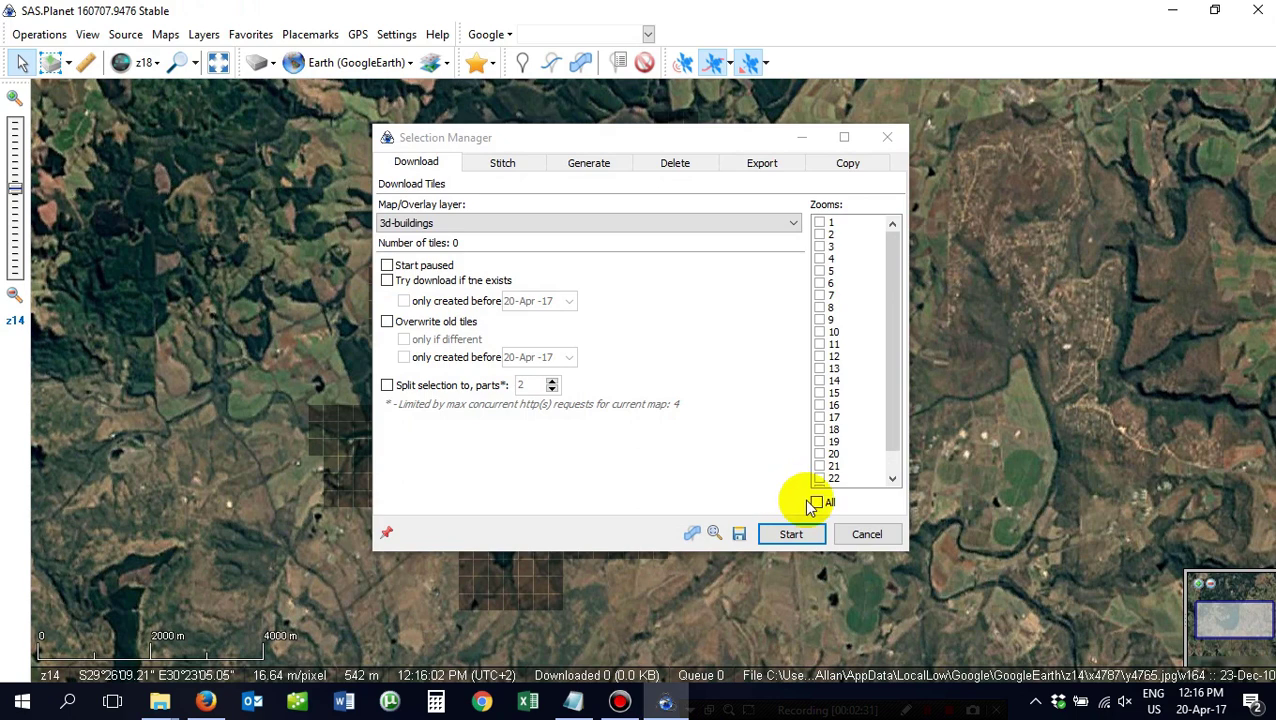
pyautogui.click(866, 534)
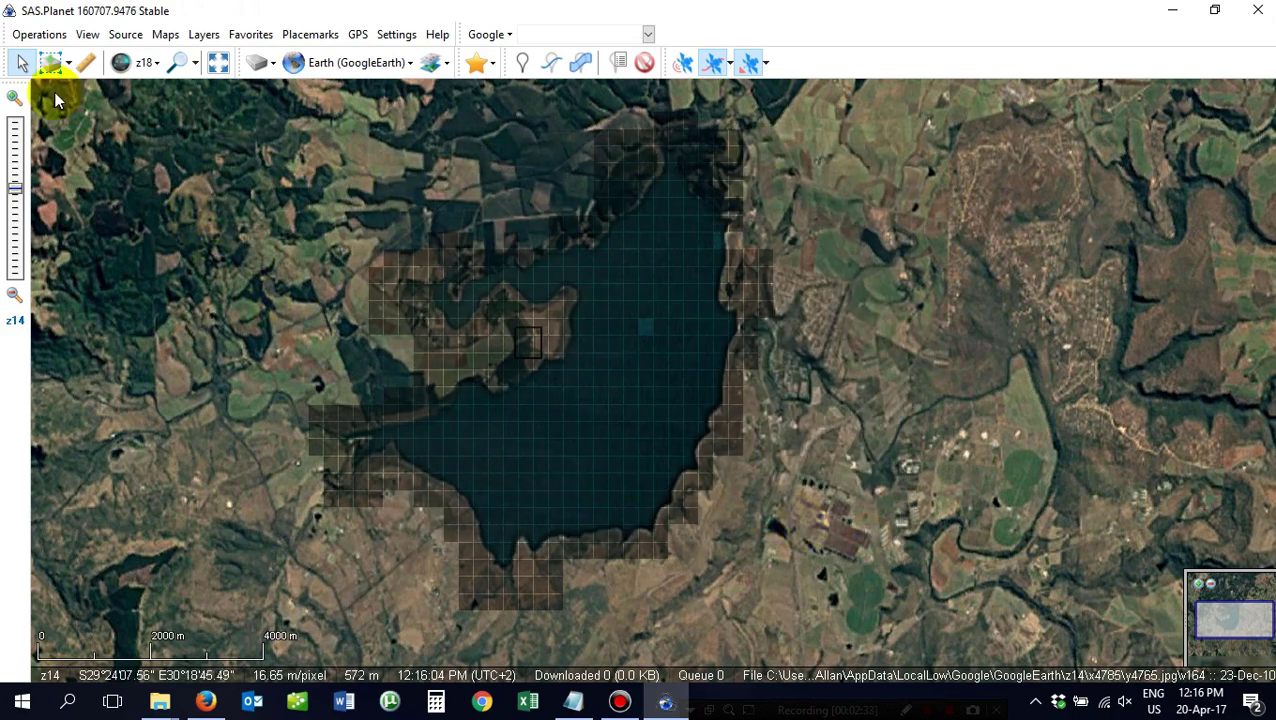
# Switch to polygon selection and trace the lake's northern shore, northern tip and eastern shore.
pyautogui.click(68, 62)
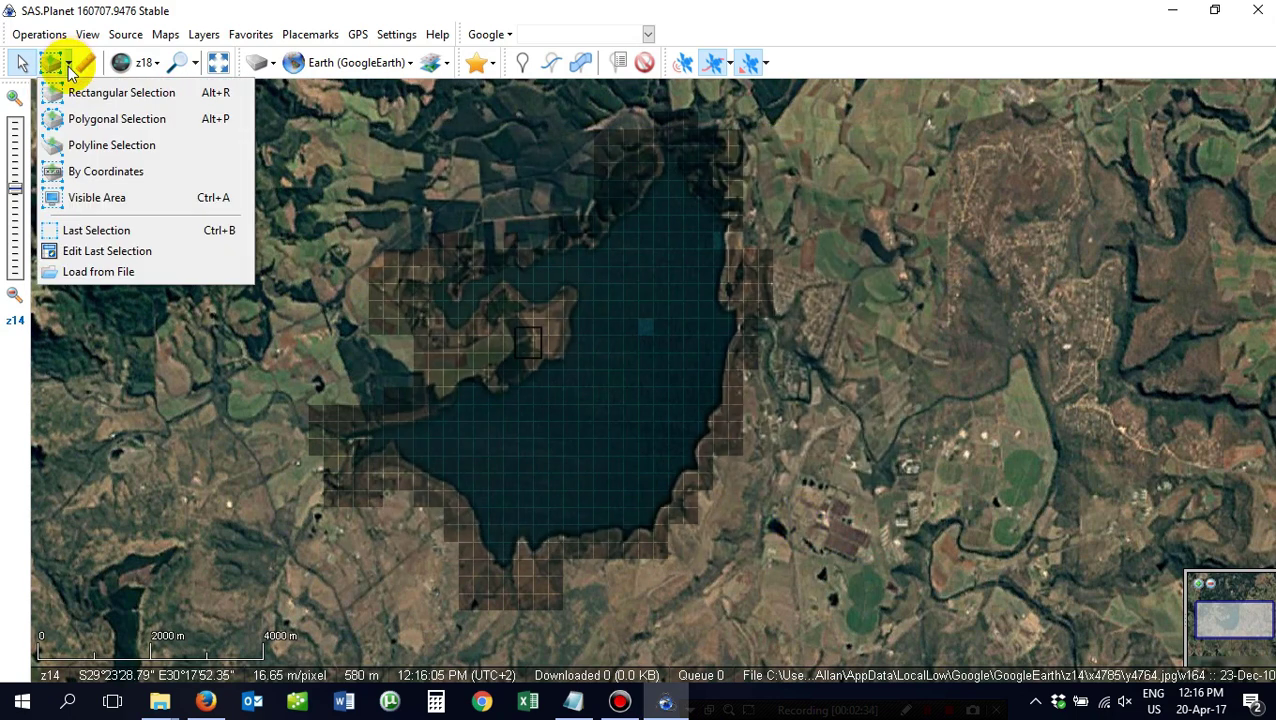
pyautogui.click(82, 121)
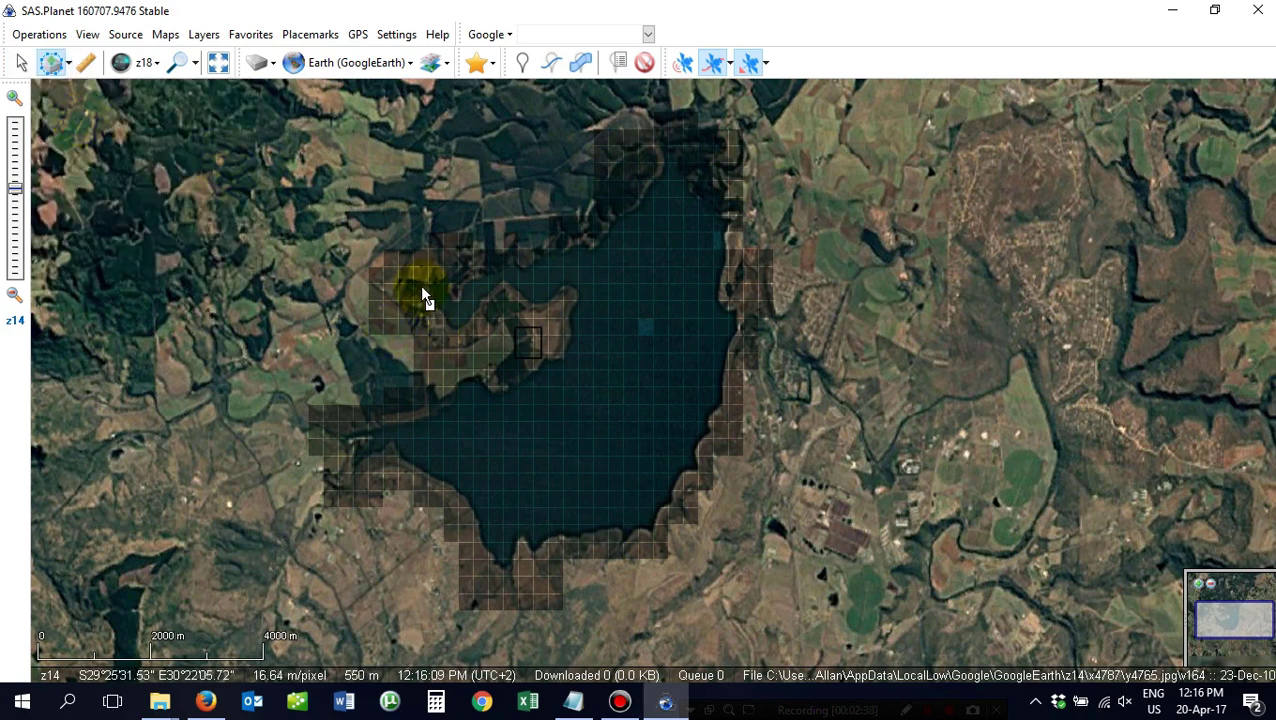
pyautogui.scroll(1, 411, 281)
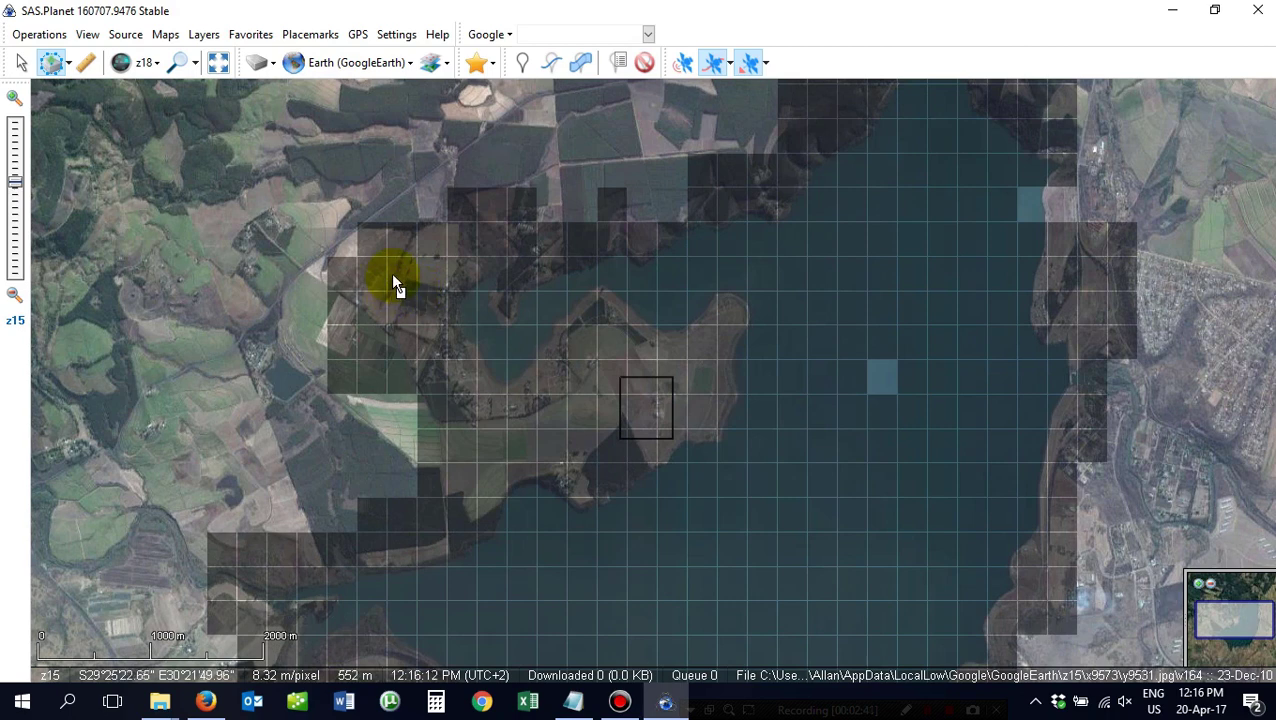
pyautogui.click(393, 276)
pyautogui.click(518, 249)
pyautogui.click(597, 241)
pyautogui.click(667, 229)
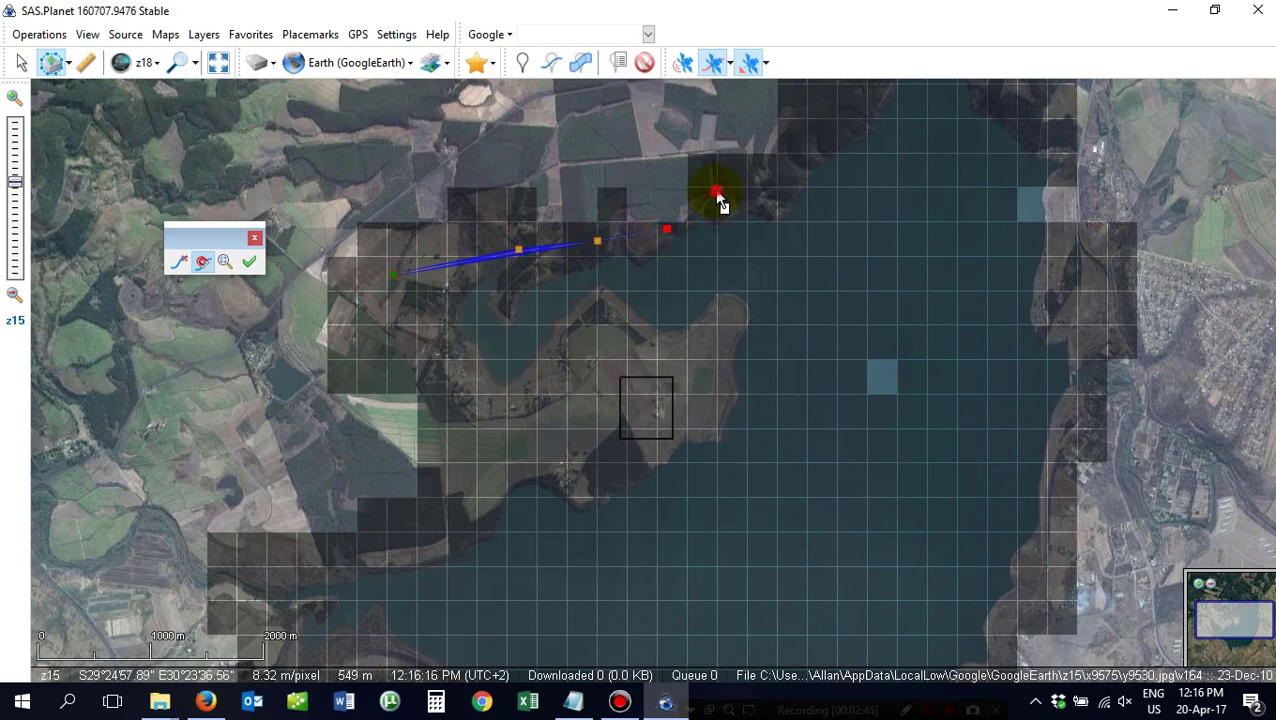
pyautogui.click(716, 192)
pyautogui.click(807, 140)
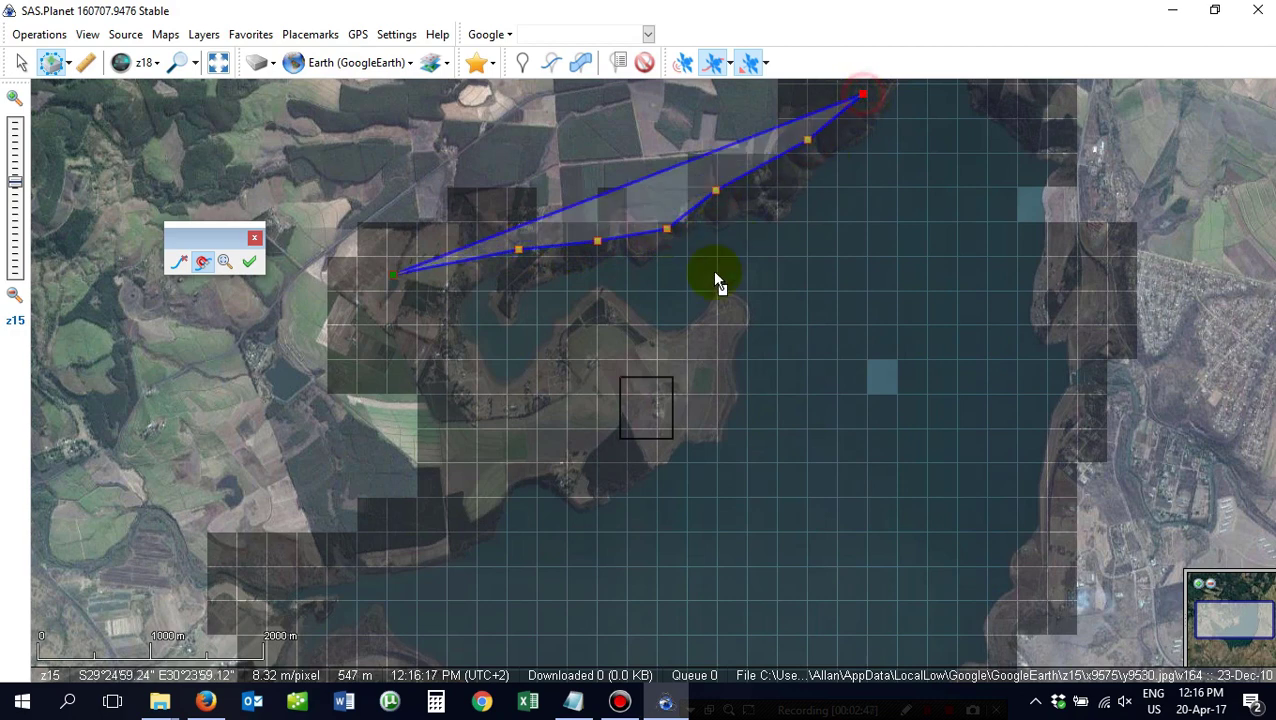
pyautogui.scroll(-1, 455, 388)
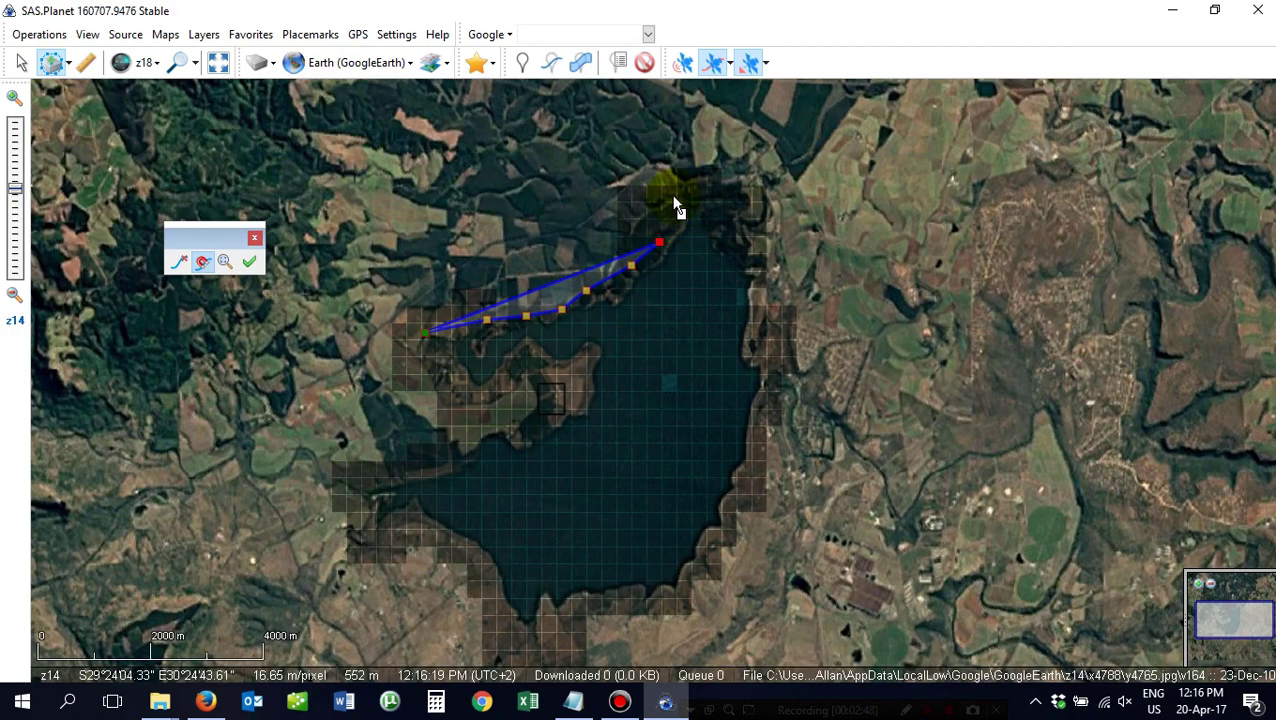
pyautogui.click(672, 196)
pyautogui.click(695, 185)
pyautogui.click(723, 194)
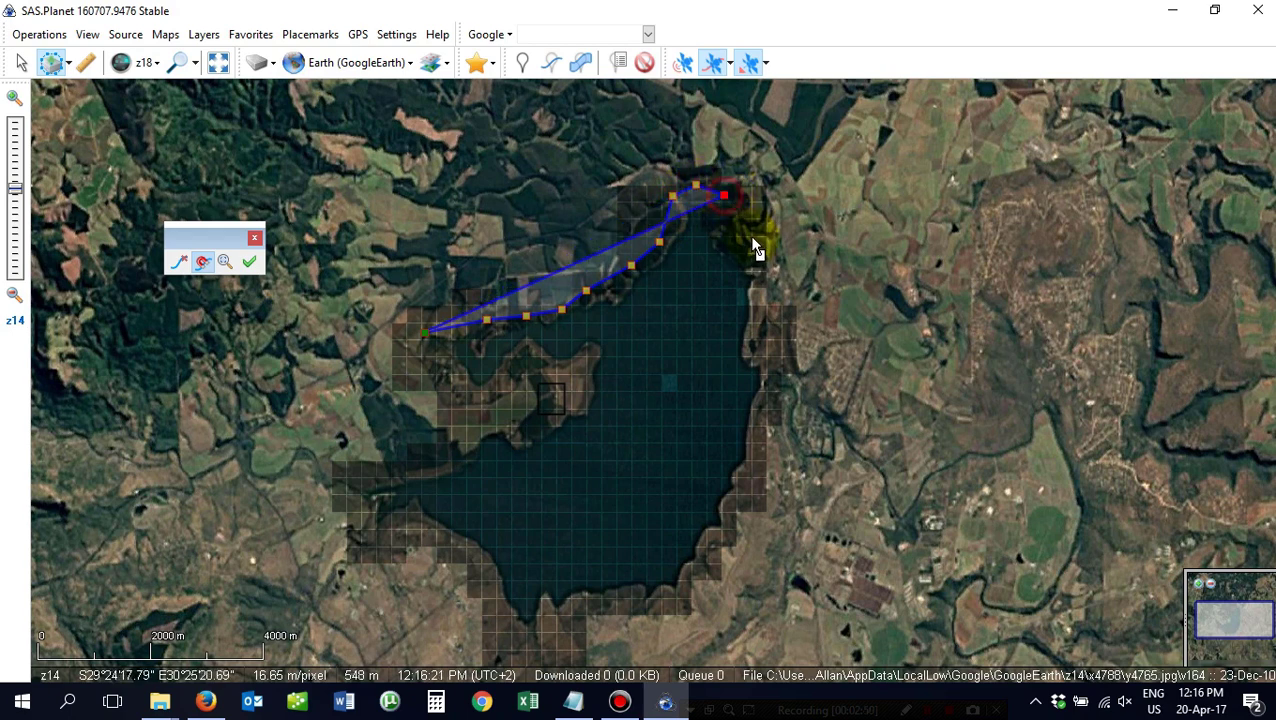
pyautogui.click(757, 247)
pyautogui.click(769, 296)
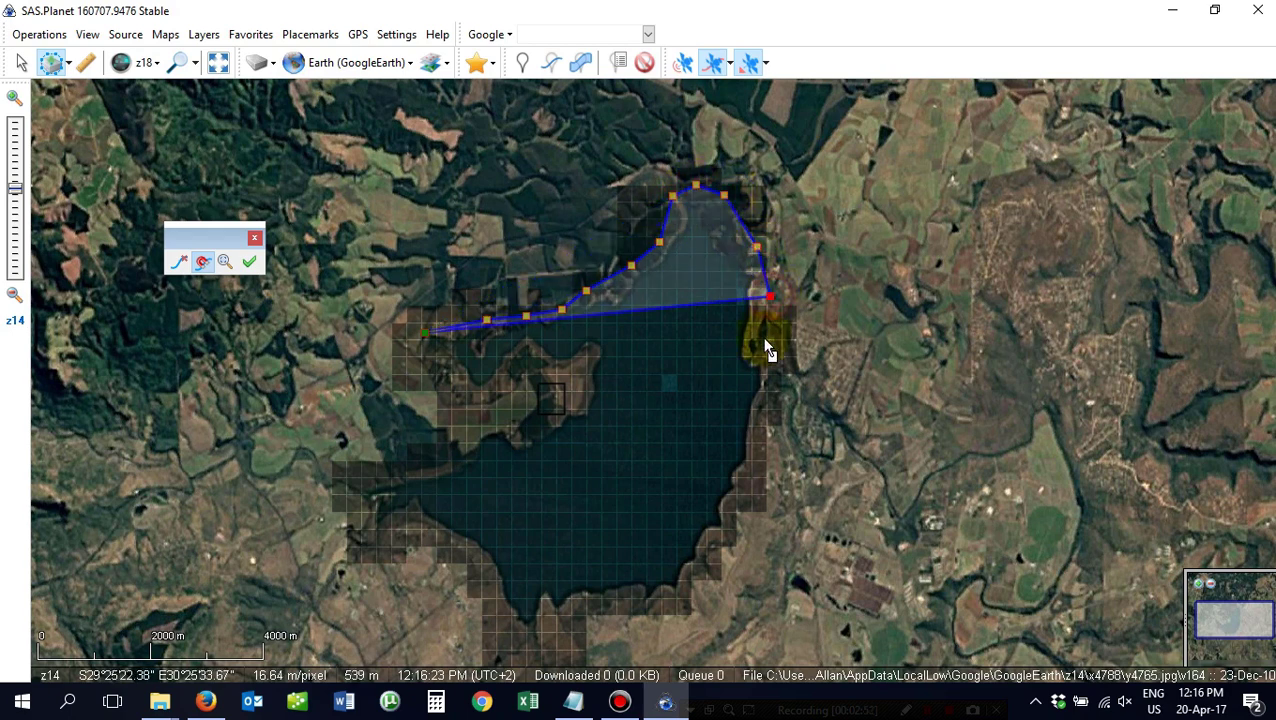
pyautogui.click(763, 338)
pyautogui.click(773, 382)
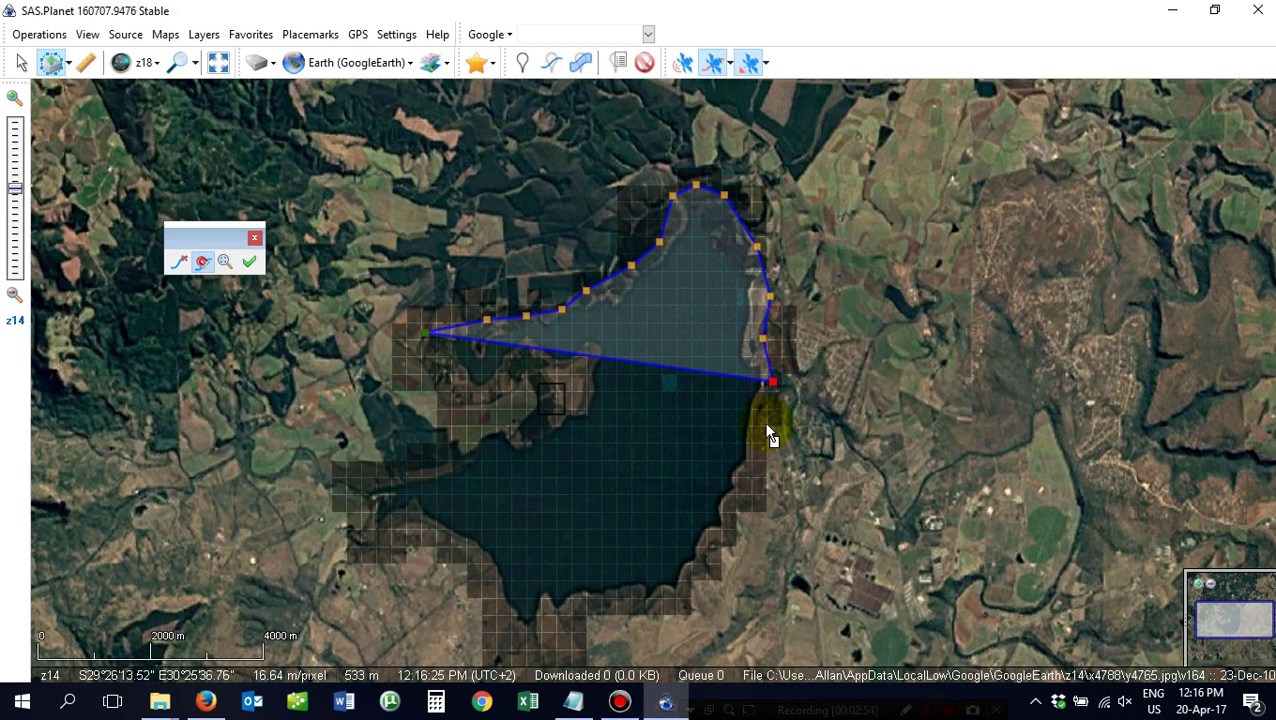
pyautogui.click(765, 427)
pyautogui.click(749, 483)
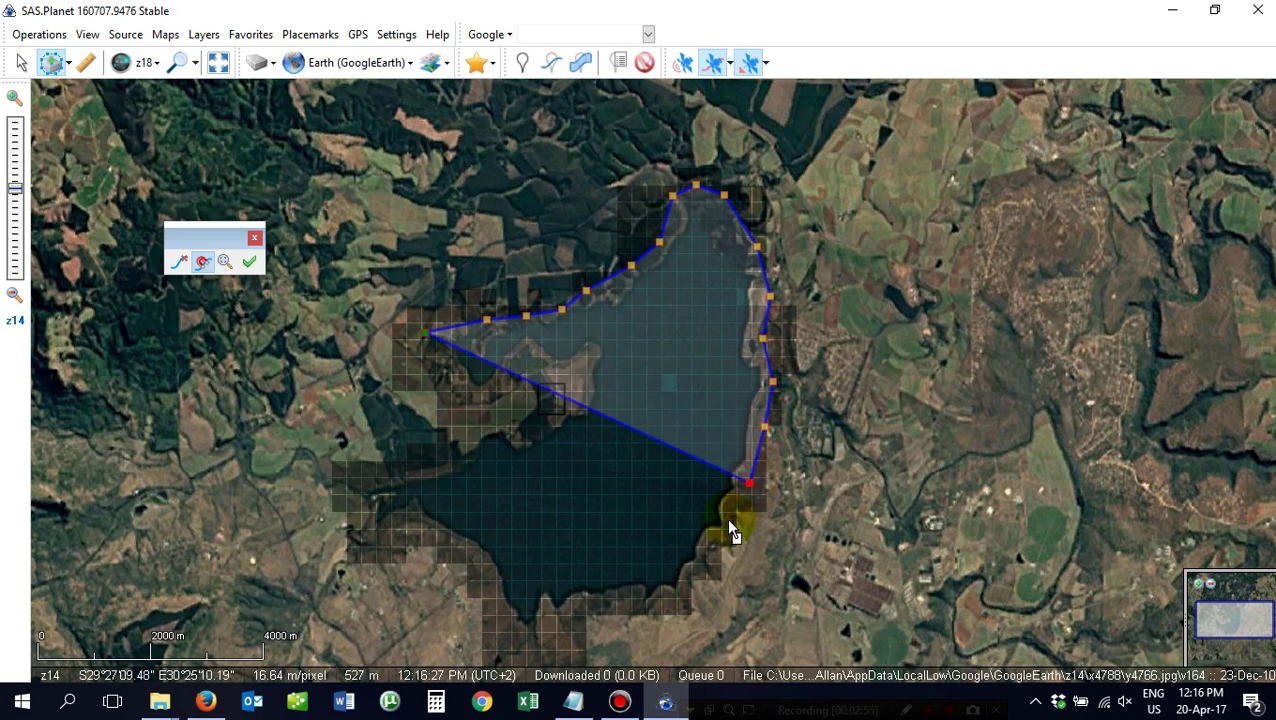
# Continue the polygon around the southern bay, western shore and peninsula, then finish it.
pyautogui.click(727, 521)
pyautogui.click(712, 553)
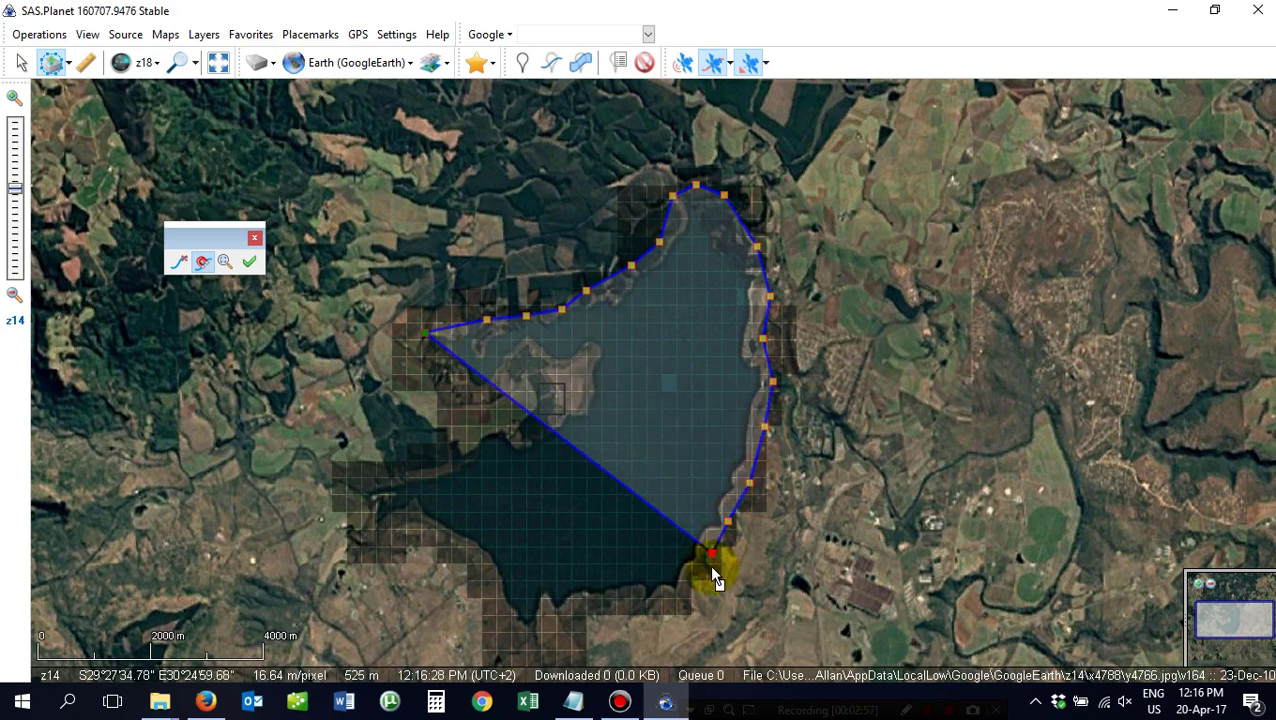
pyautogui.click(681, 585)
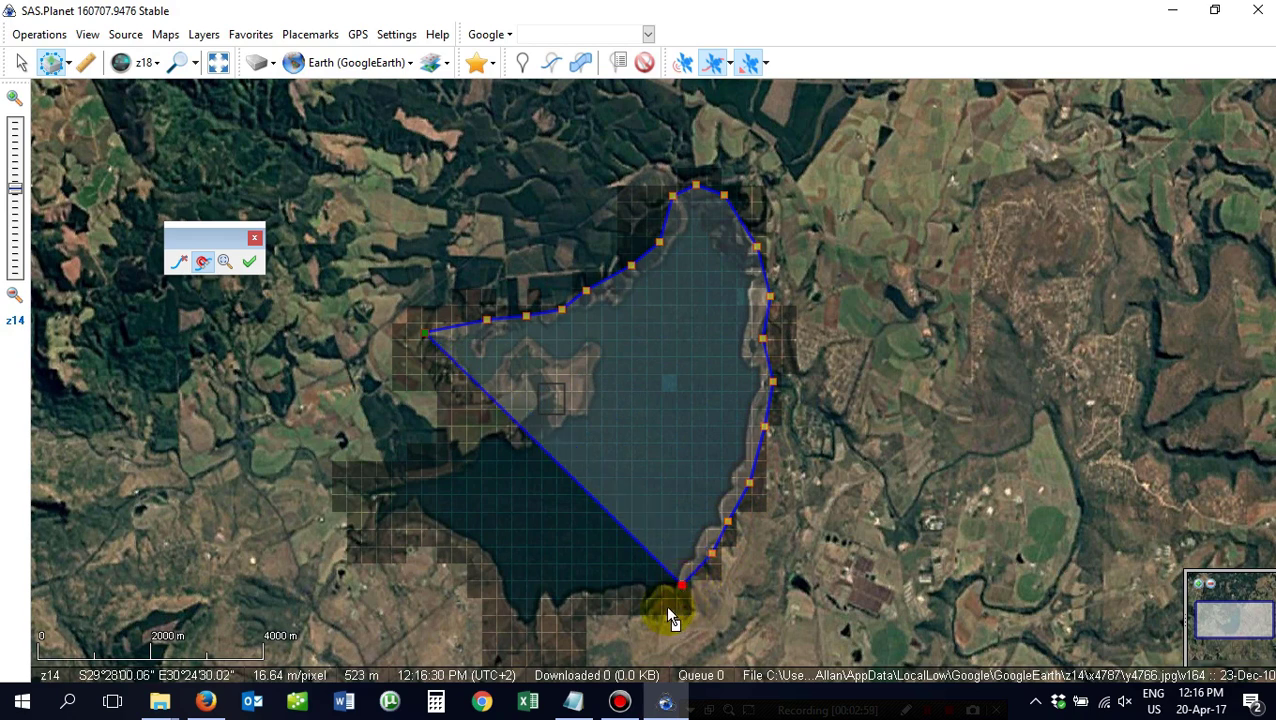
pyautogui.click(667, 606)
pyautogui.click(585, 607)
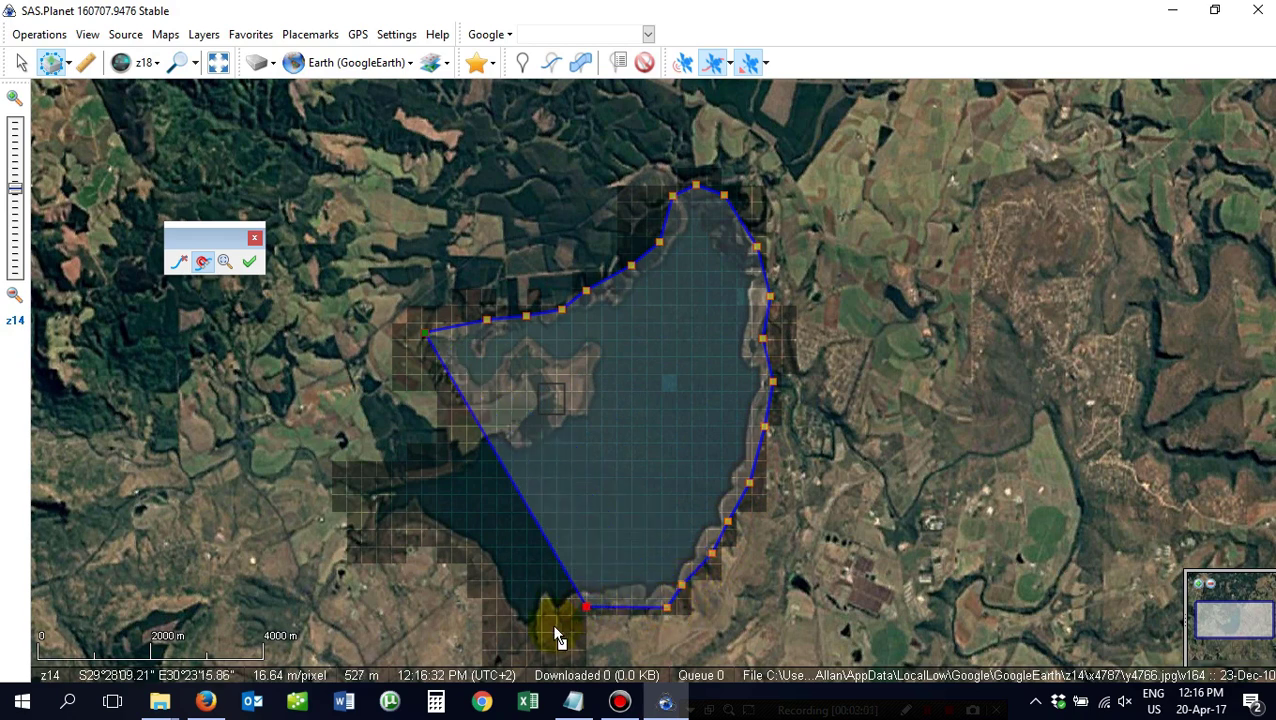
pyautogui.click(552, 626)
pyautogui.click(527, 648)
pyautogui.click(500, 639)
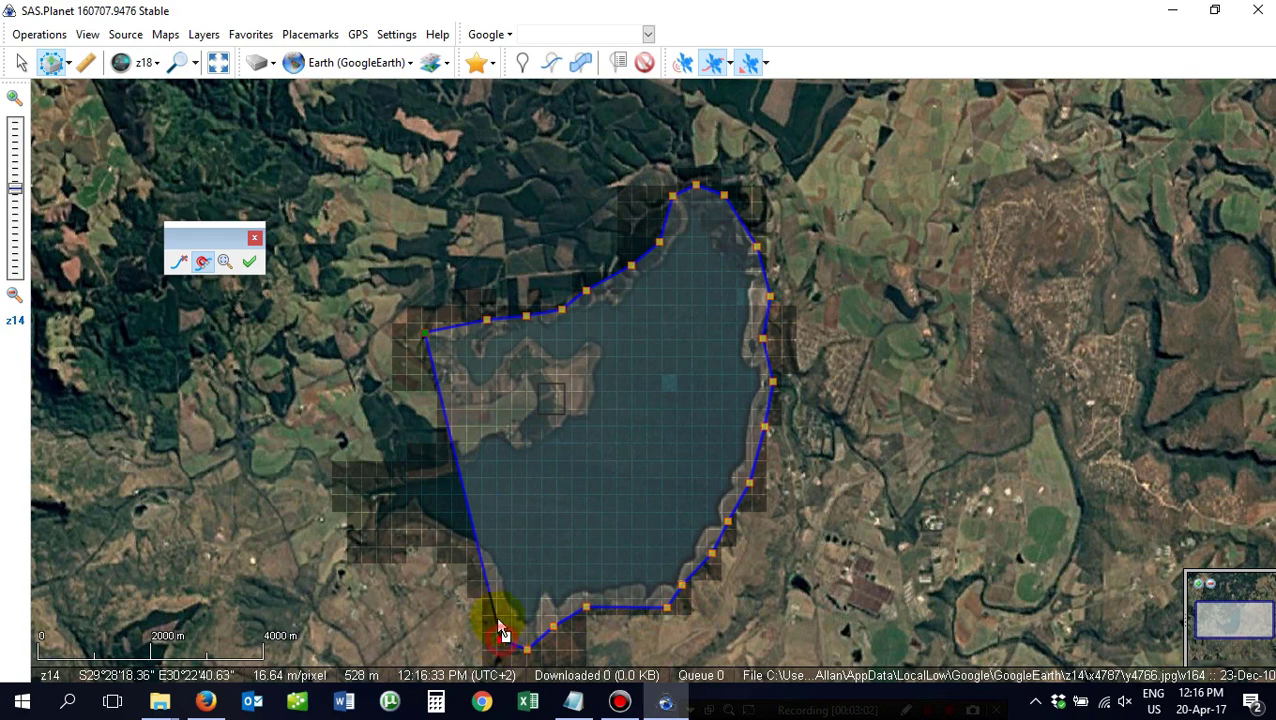
pyautogui.click(485, 587)
pyautogui.click(458, 550)
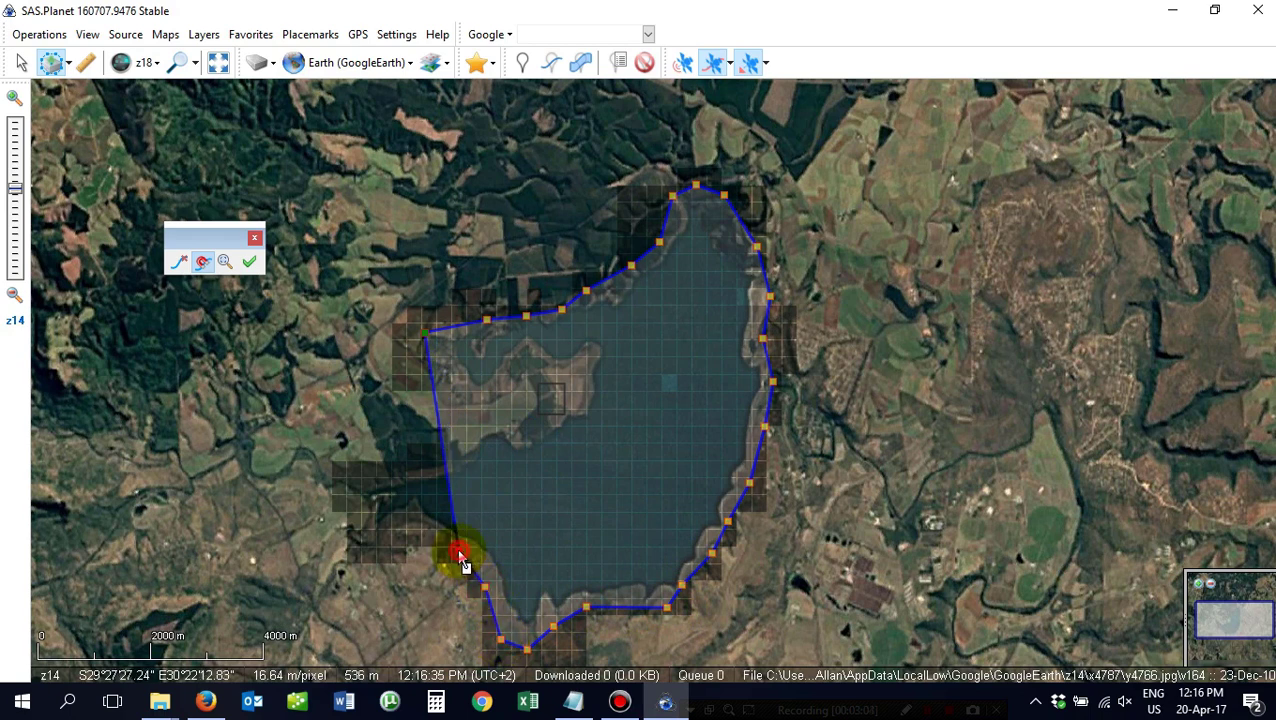
pyautogui.click(410, 521)
pyautogui.click(386, 541)
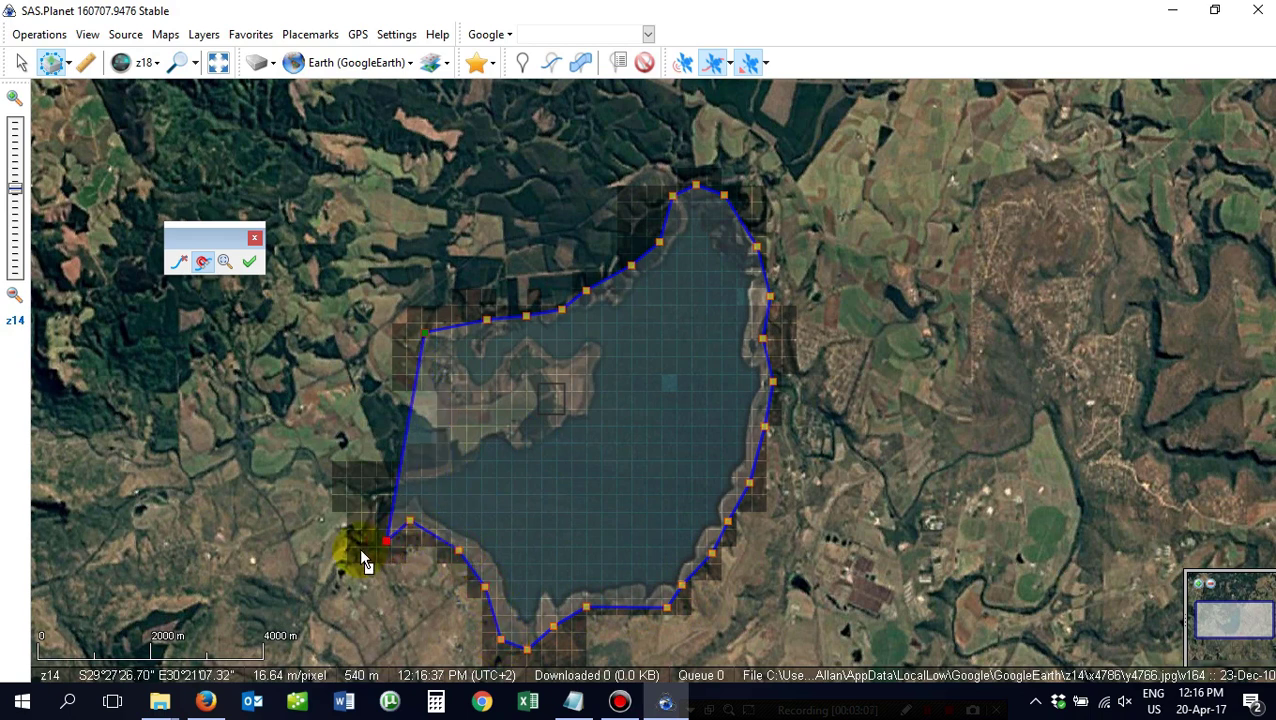
pyautogui.click(361, 549)
pyautogui.click(344, 490)
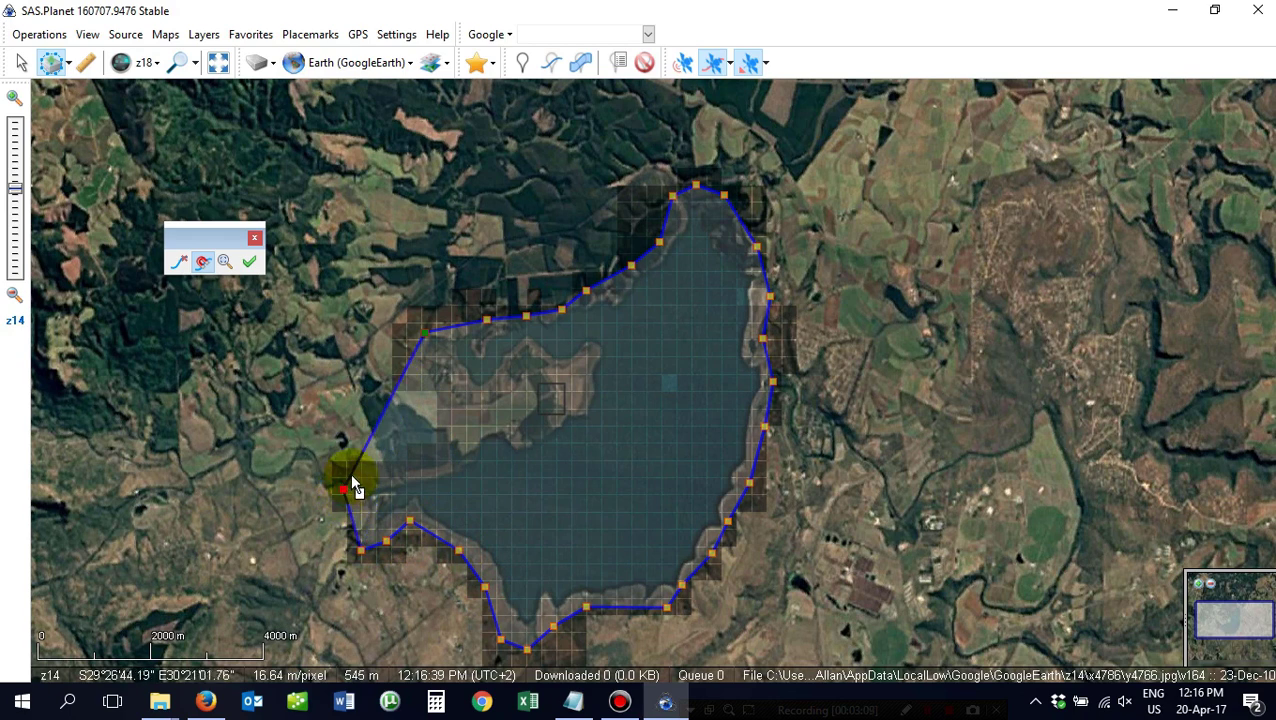
pyautogui.click(354, 474)
pyautogui.click(424, 457)
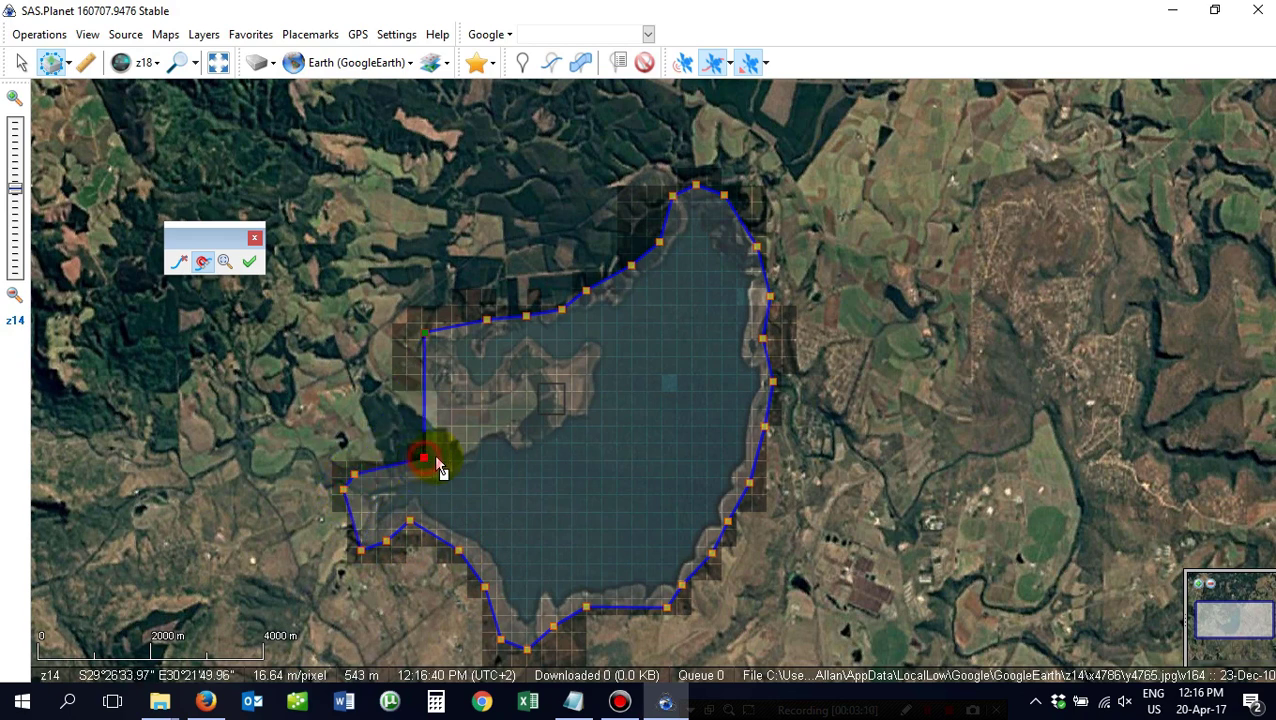
pyautogui.click(476, 418)
pyautogui.click(531, 406)
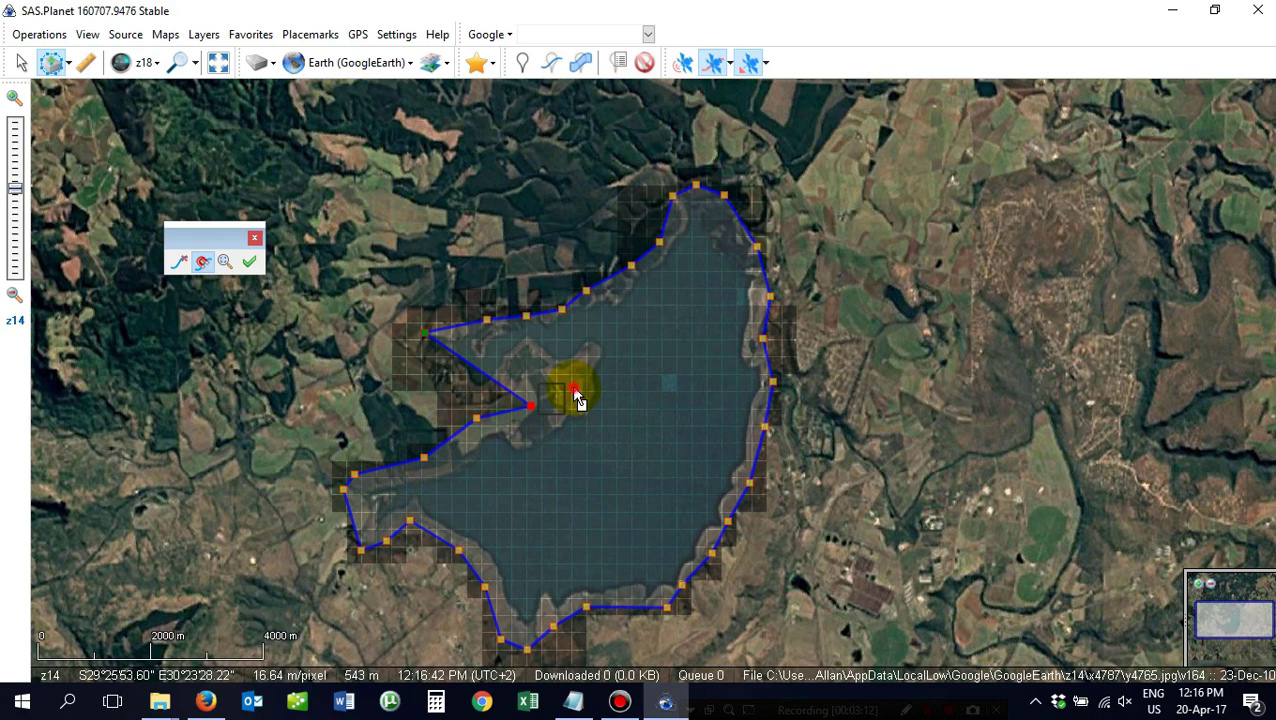
pyautogui.click(571, 386)
pyautogui.click(527, 356)
pyautogui.click(502, 388)
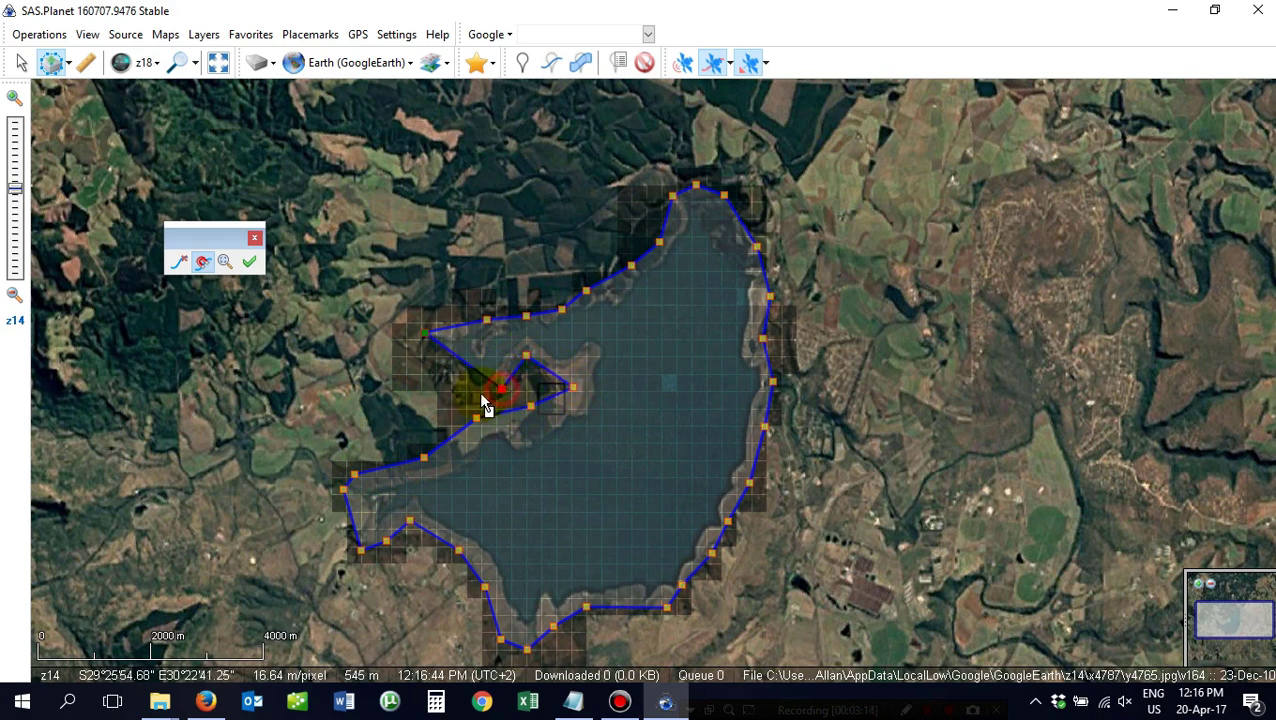
pyautogui.click(458, 395)
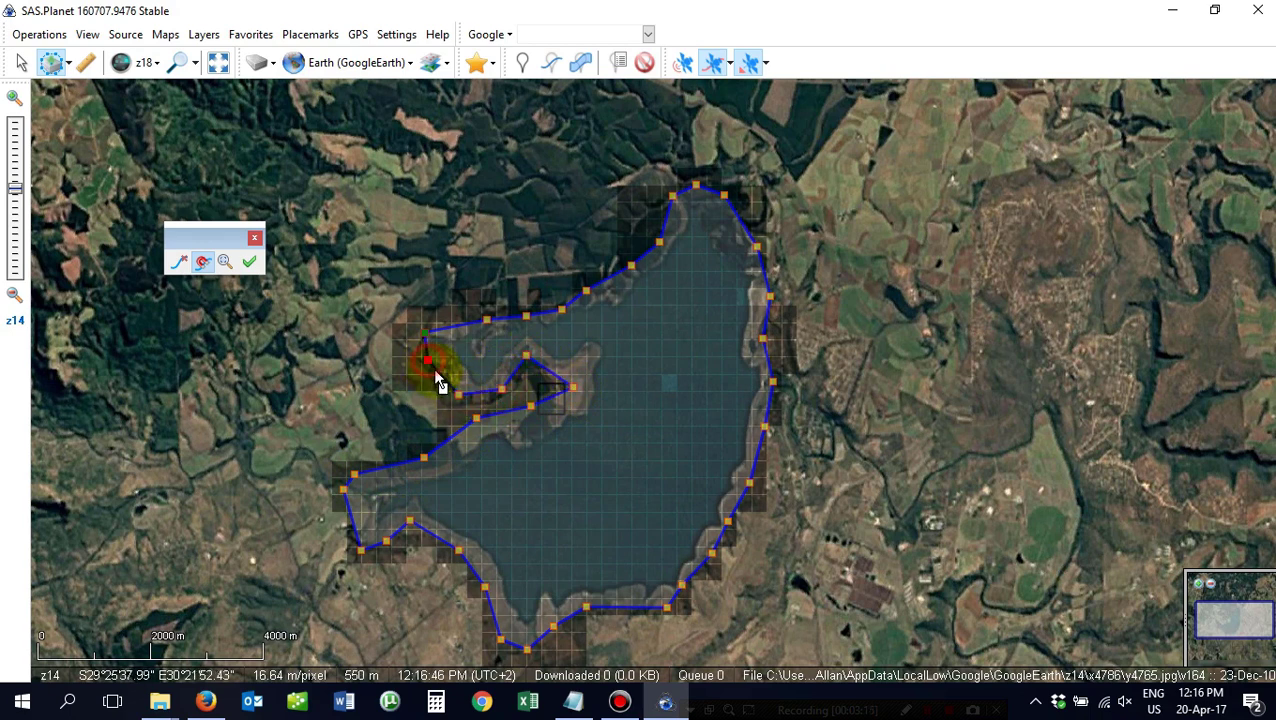
pyautogui.click(250, 264)
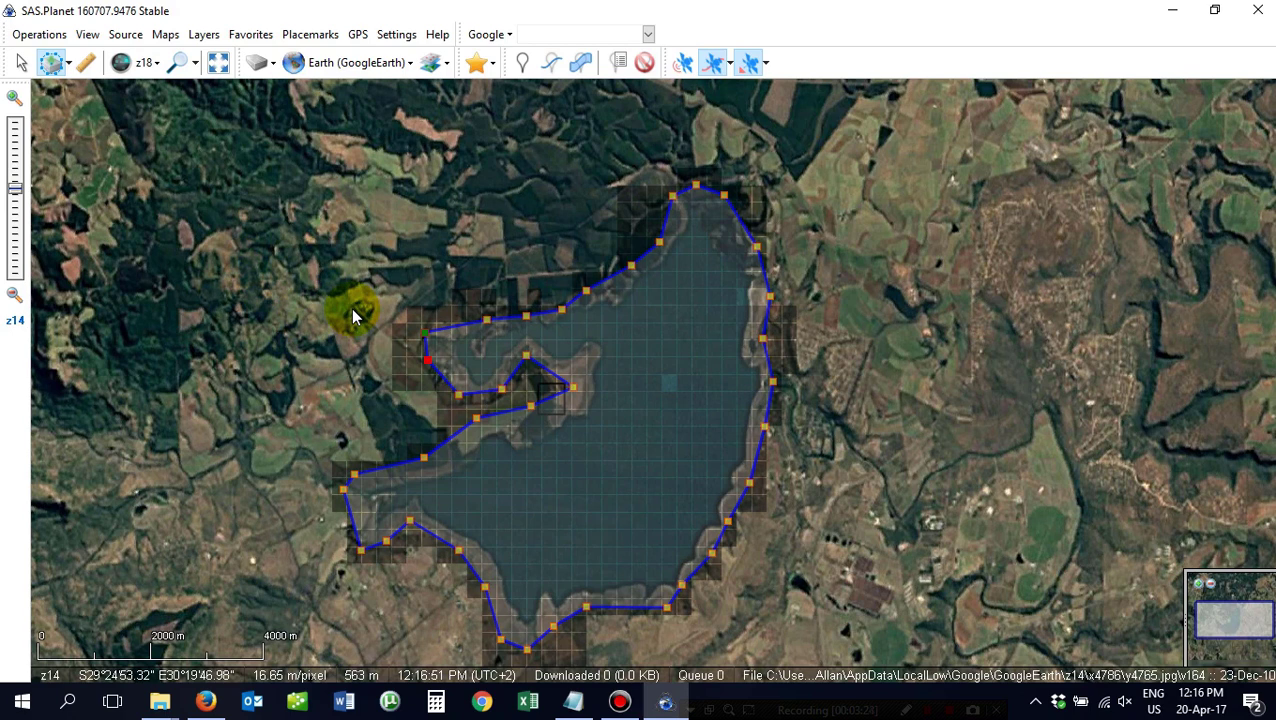
# Dismiss the selection window while keeping the traced polygon outline.
pyautogui.press('Return')
pyautogui.press('Escape')
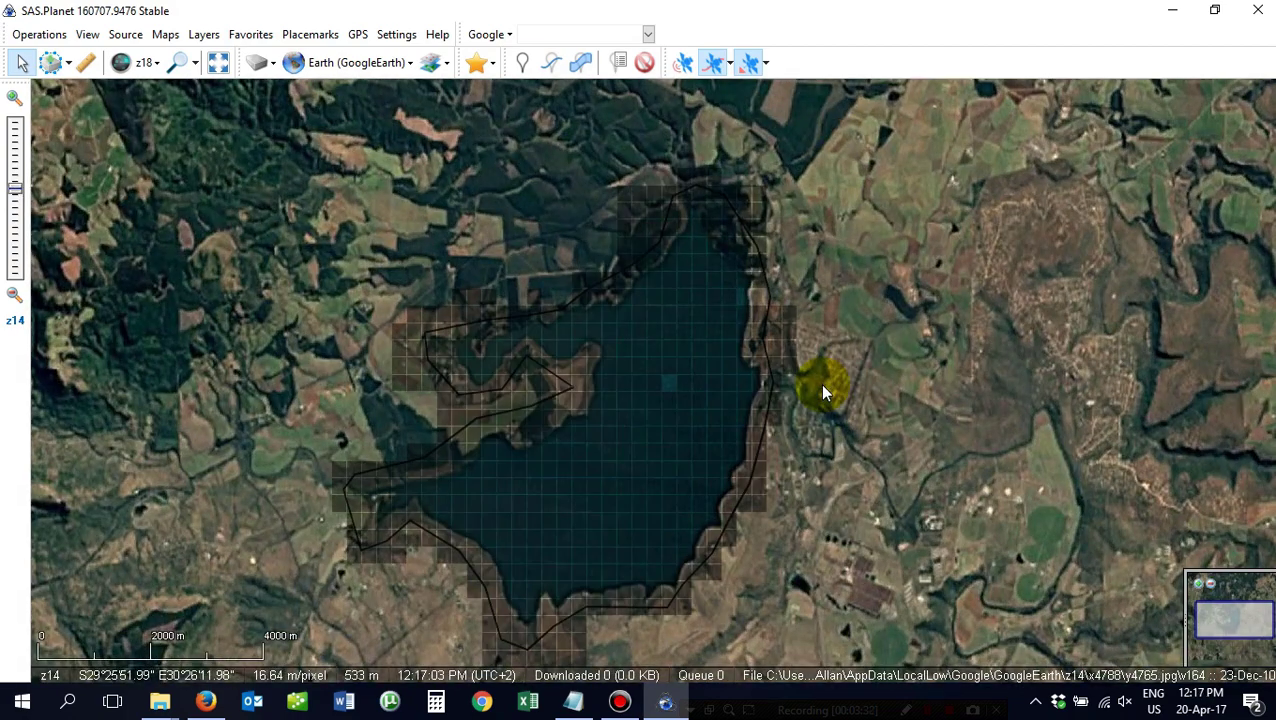
pyautogui.moveTo(676, 708)
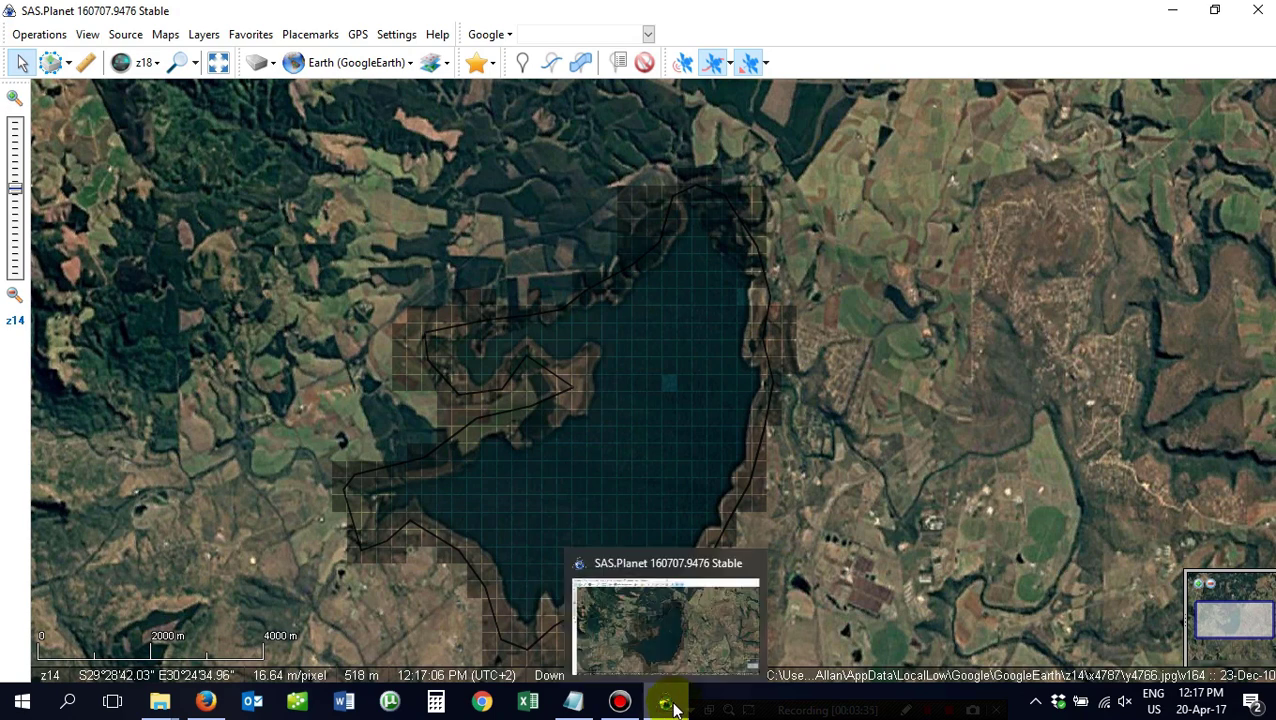
pyautogui.click(67, 64)
# Stitch the last selection, choosing an output location in the OneDrive Mapping folder.
pyautogui.click(82, 229)
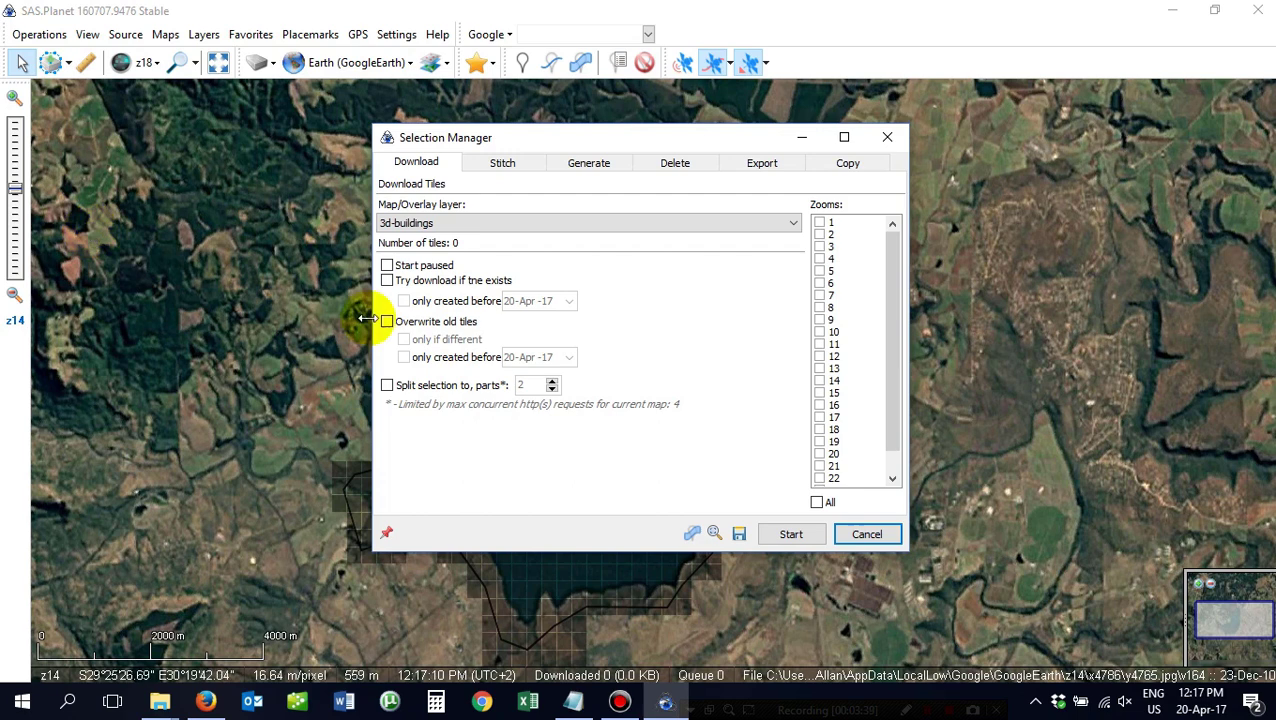
pyautogui.click(501, 162)
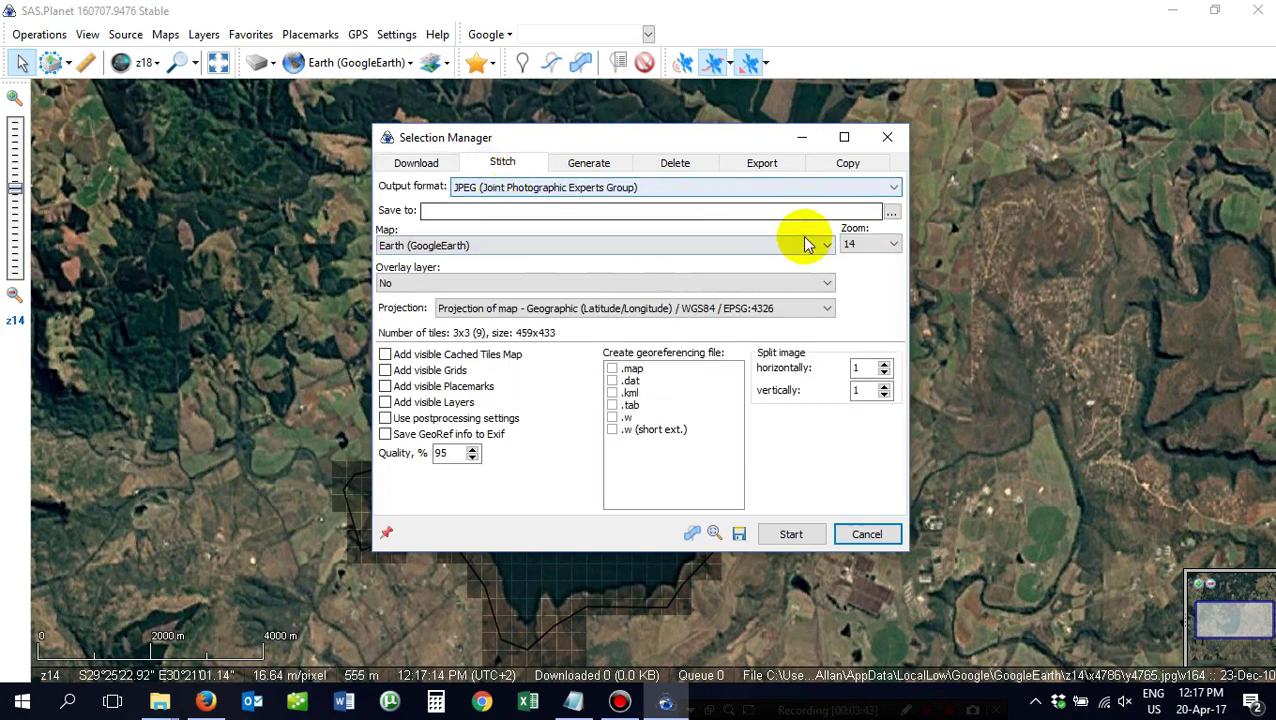
pyautogui.click(891, 211)
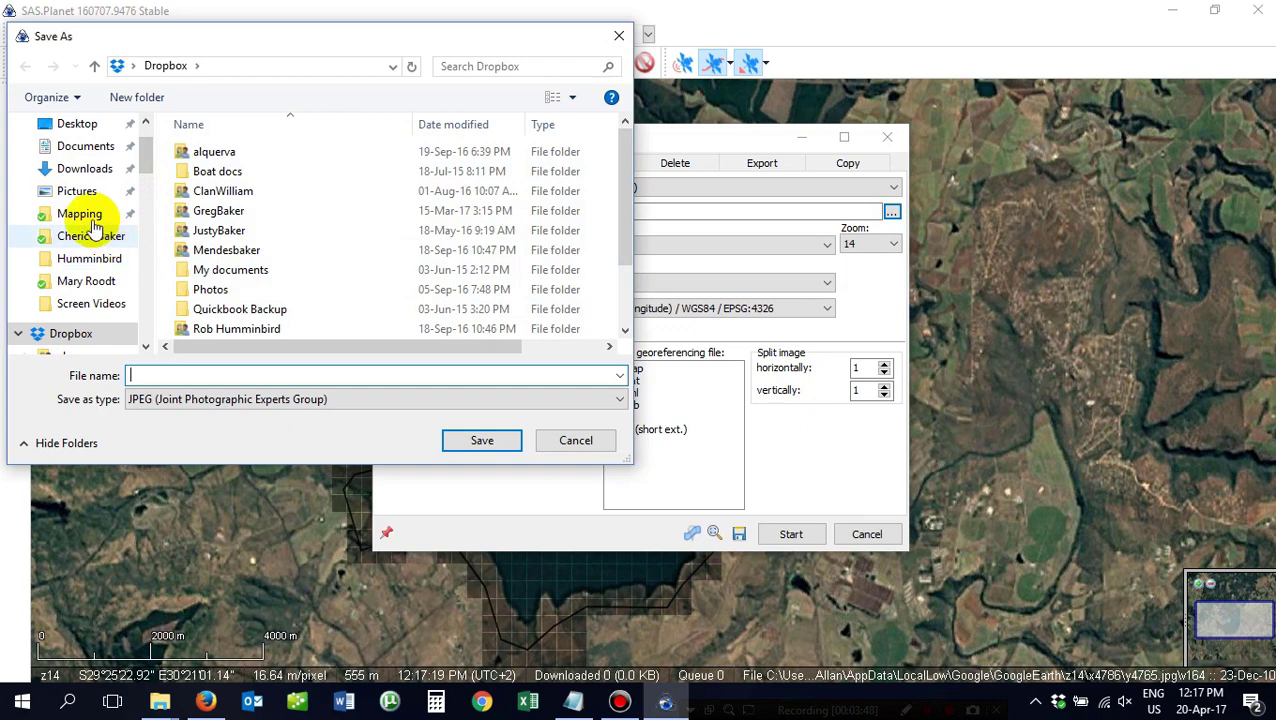
pyautogui.click(86, 216)
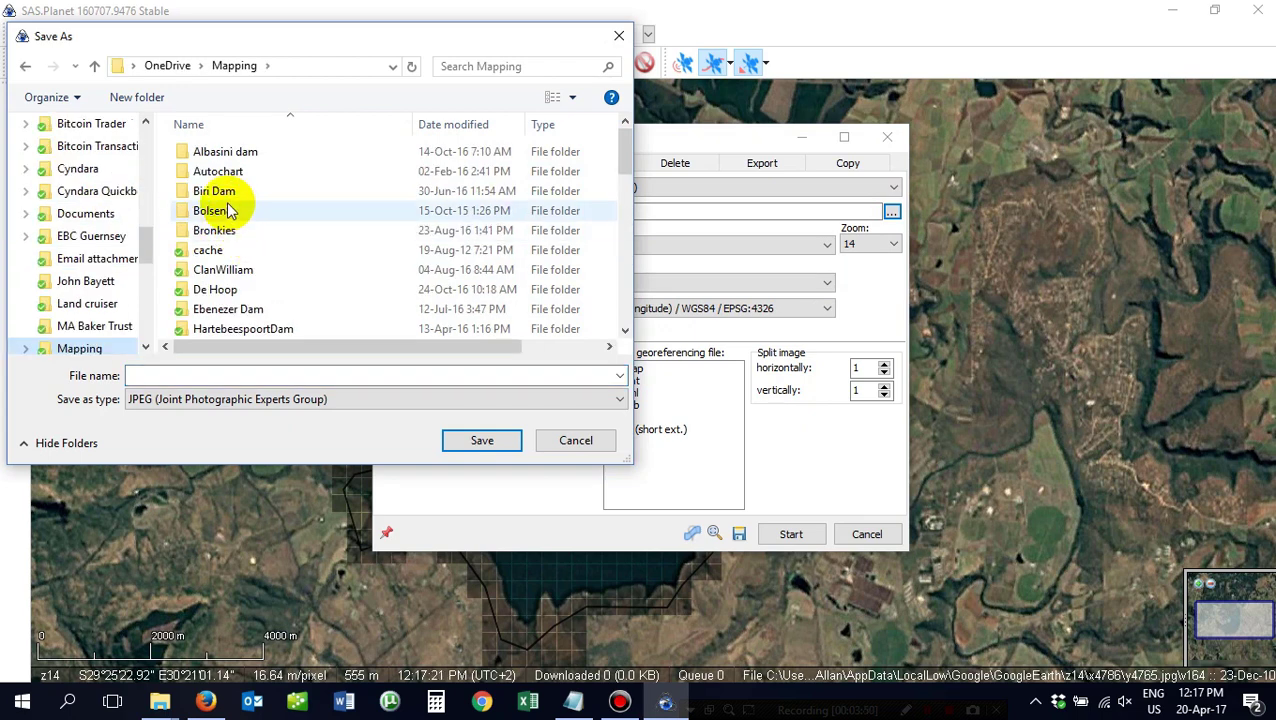
pyautogui.scroll(-4, 237, 197)
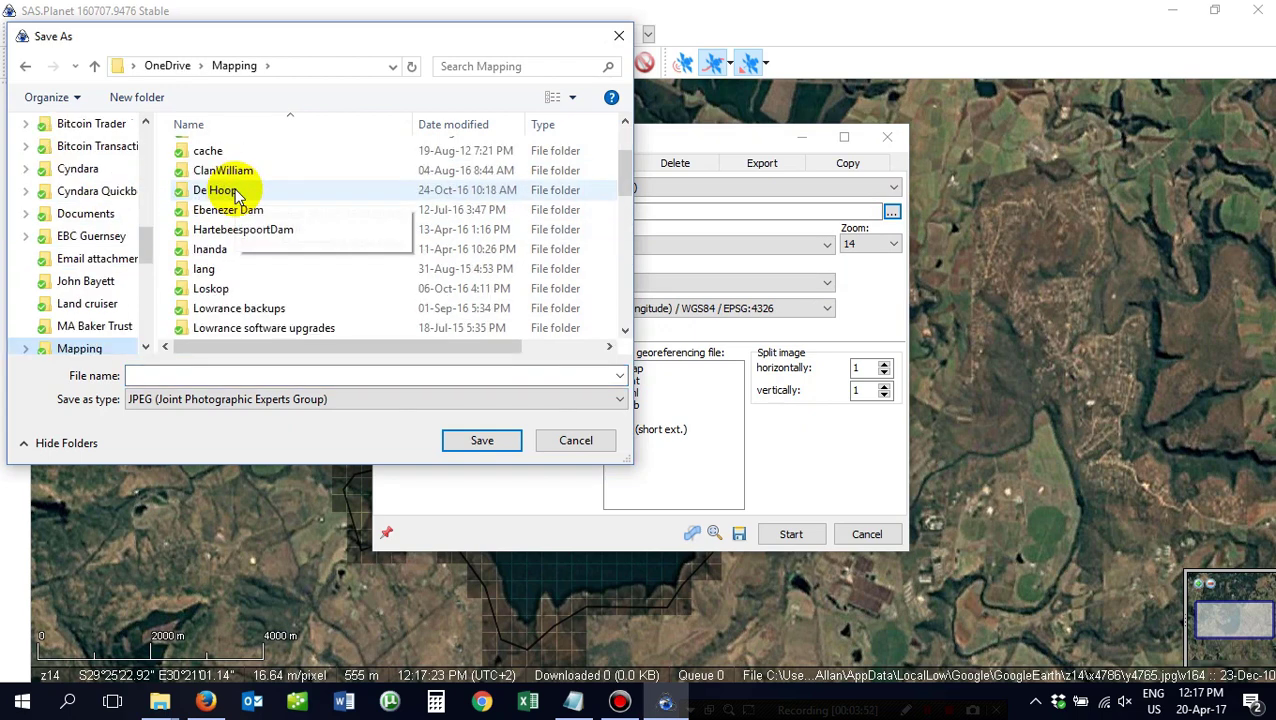
pyautogui.scroll(3, 237, 197)
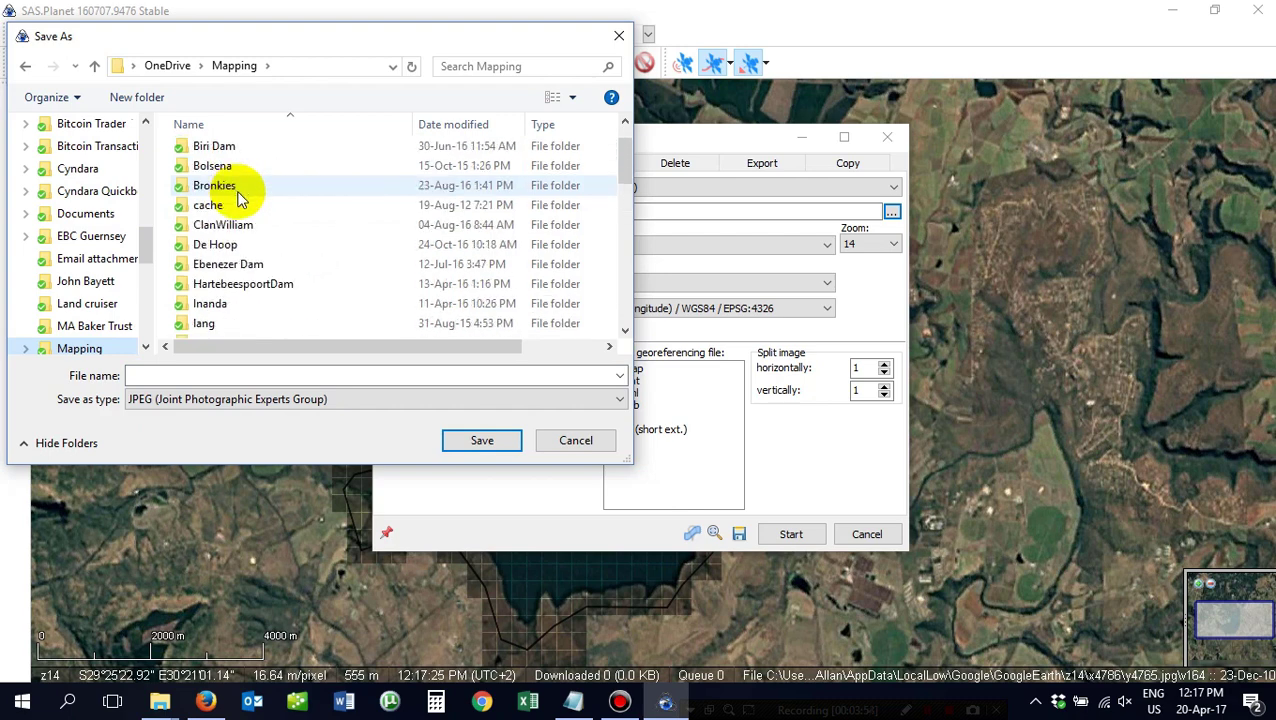
pyautogui.scroll(1, 237, 197)
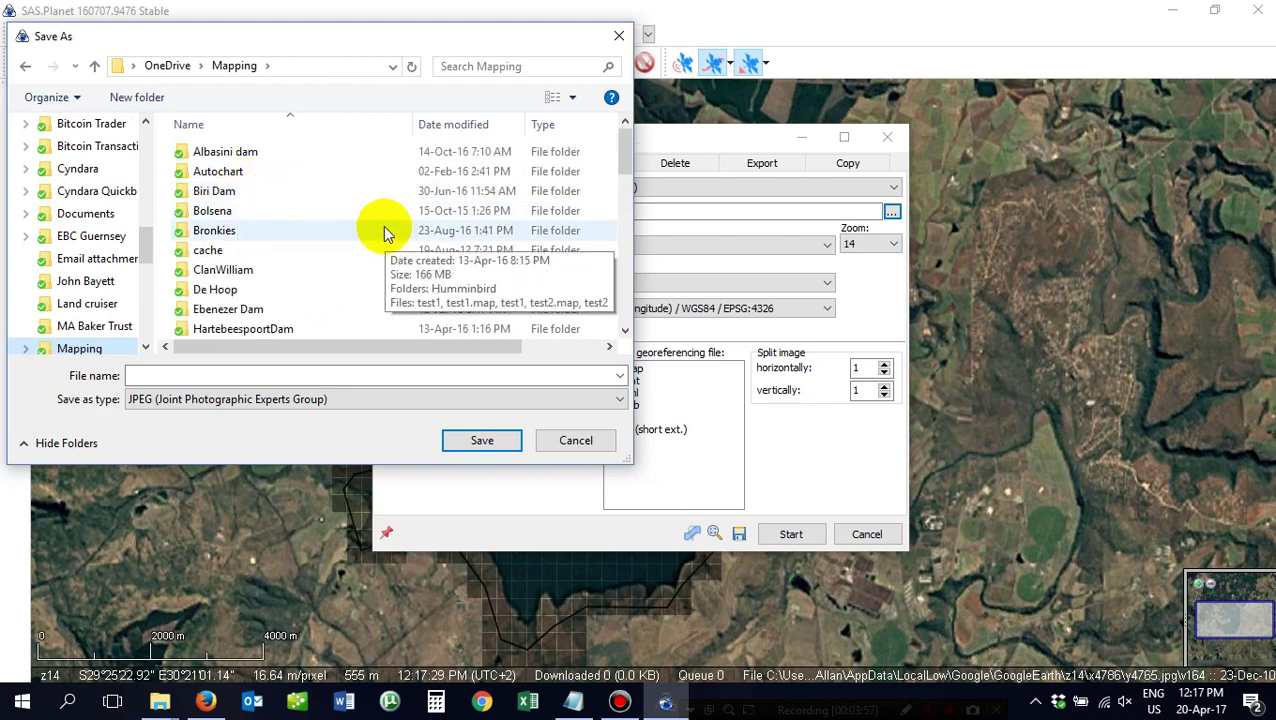
# Create a new folder named Albert Falls Dam.
pyautogui.click(137, 98)
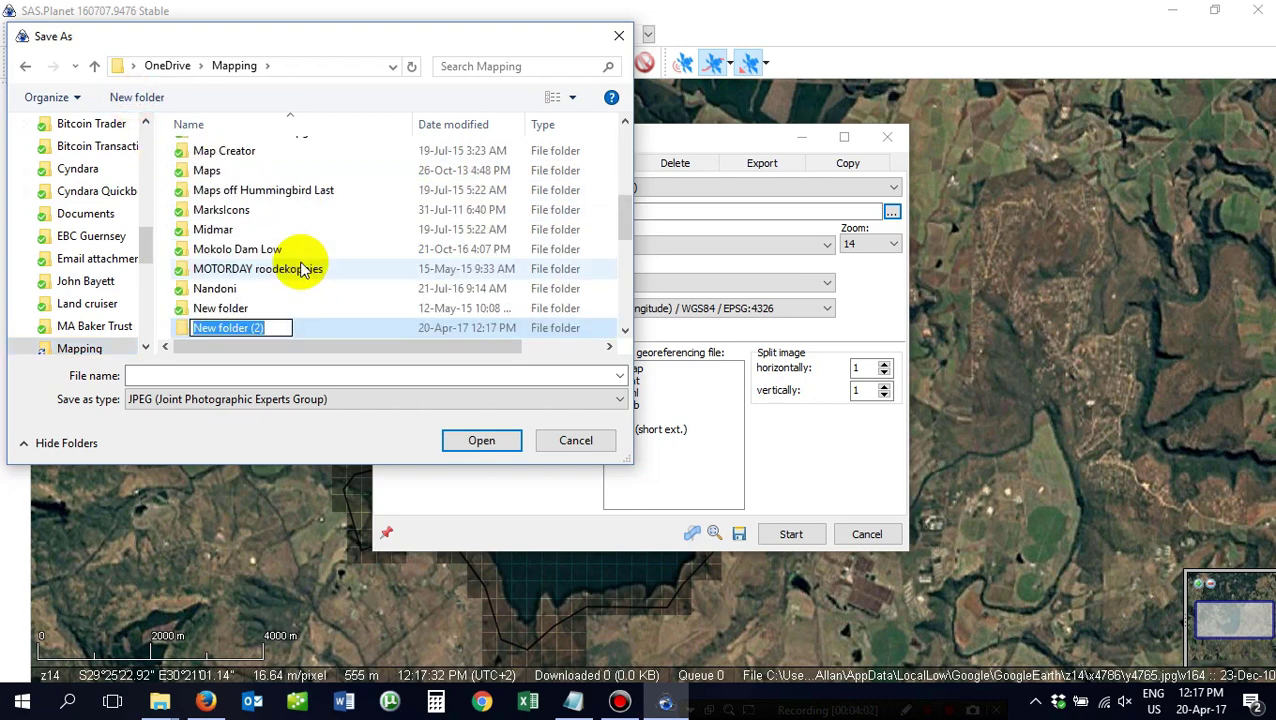
pyautogui.write('Albert Falls Dam')
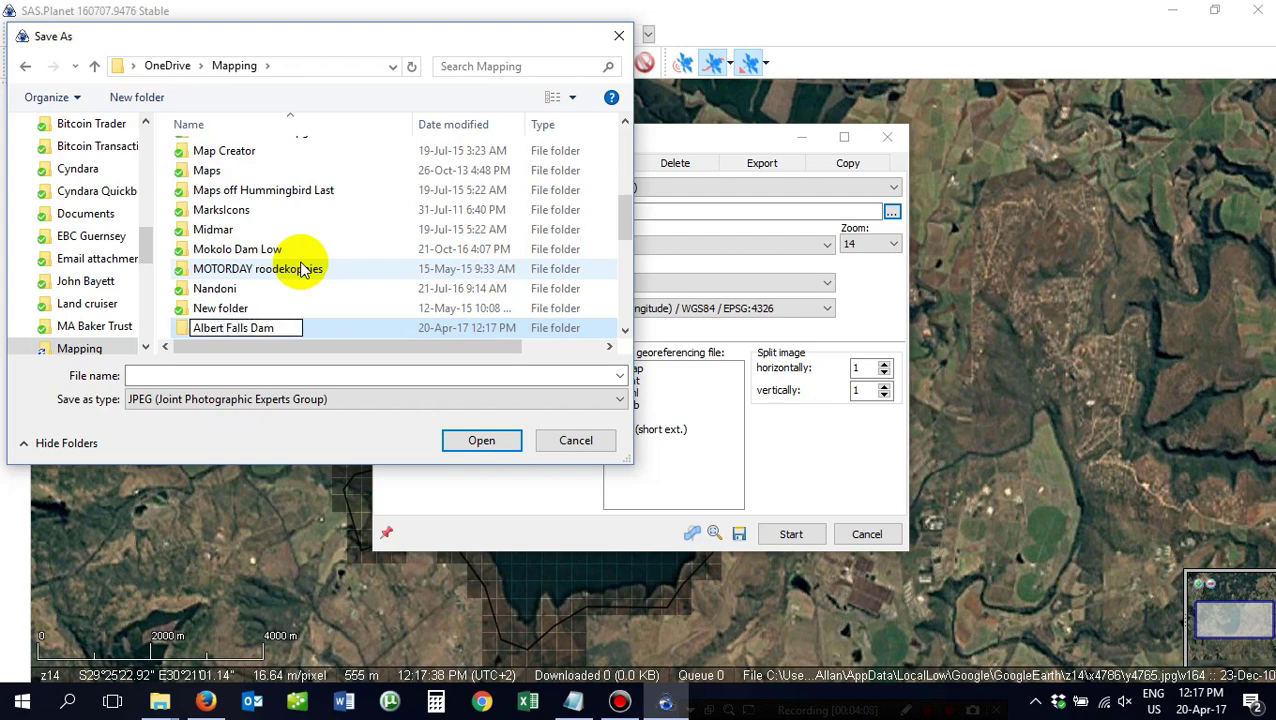
pyautogui.click(482, 441)
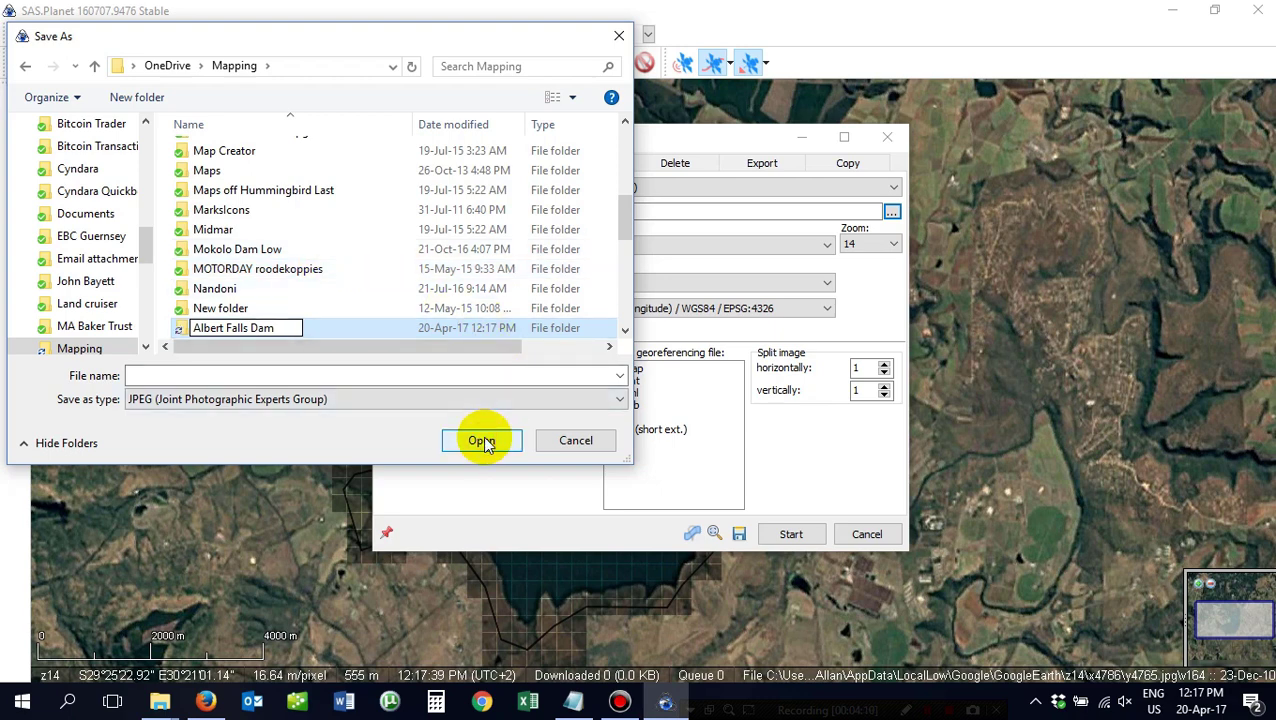
# Enter the output file name Z18 history 17072014.
pyautogui.click(233, 375)
pyautogui.write('Z')
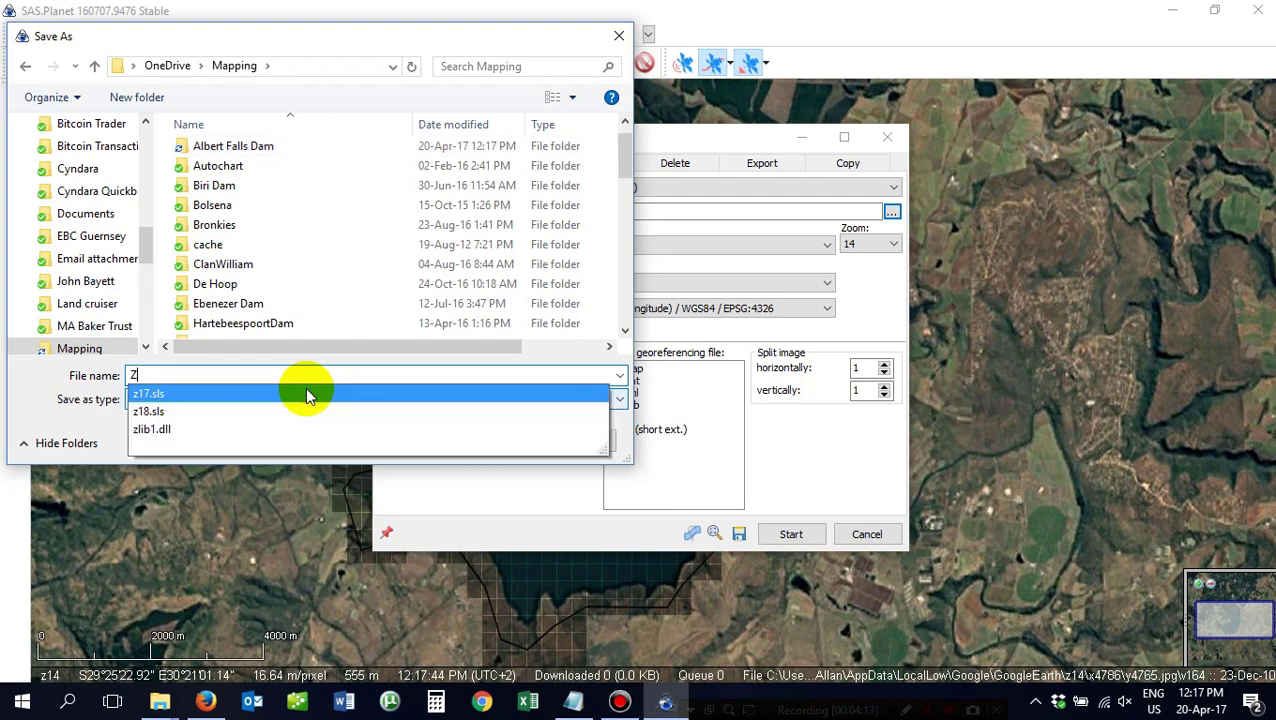
pyautogui.write('18')
pyautogui.press('Escape')
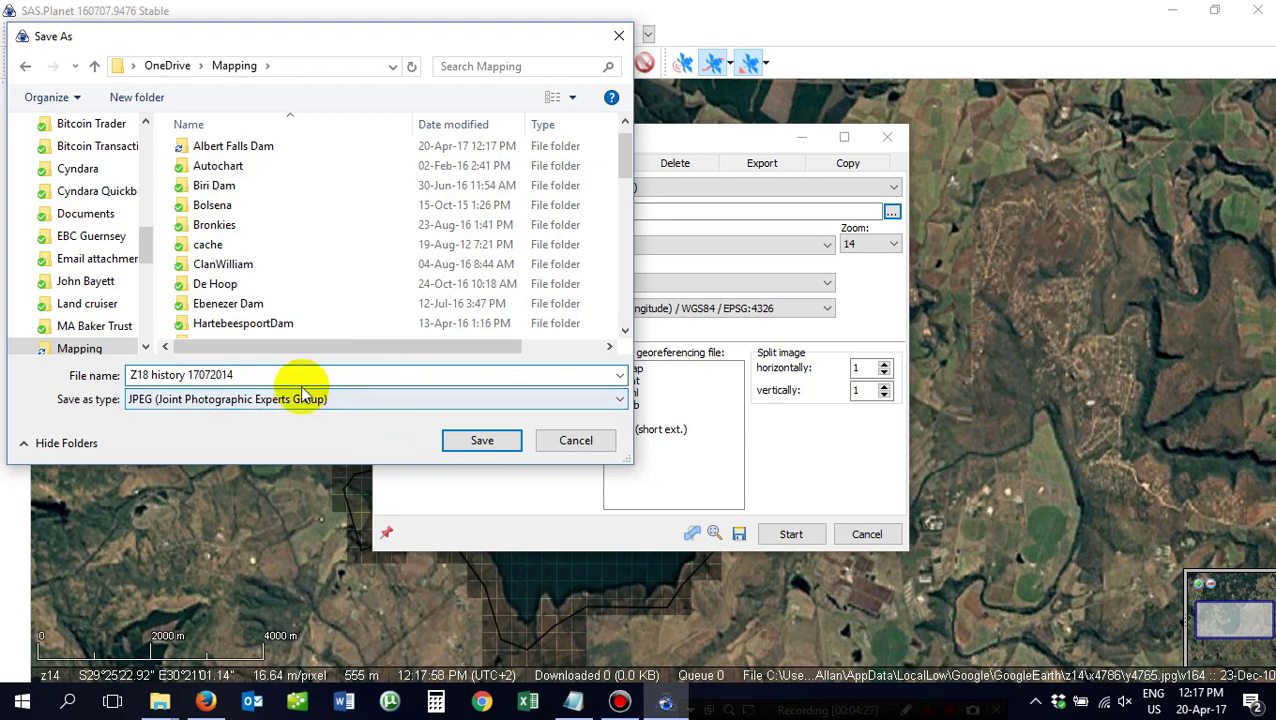
# Save the output as Z18 history 17072014 and set the stitching zoom to 18.
pyautogui.click(466, 441)
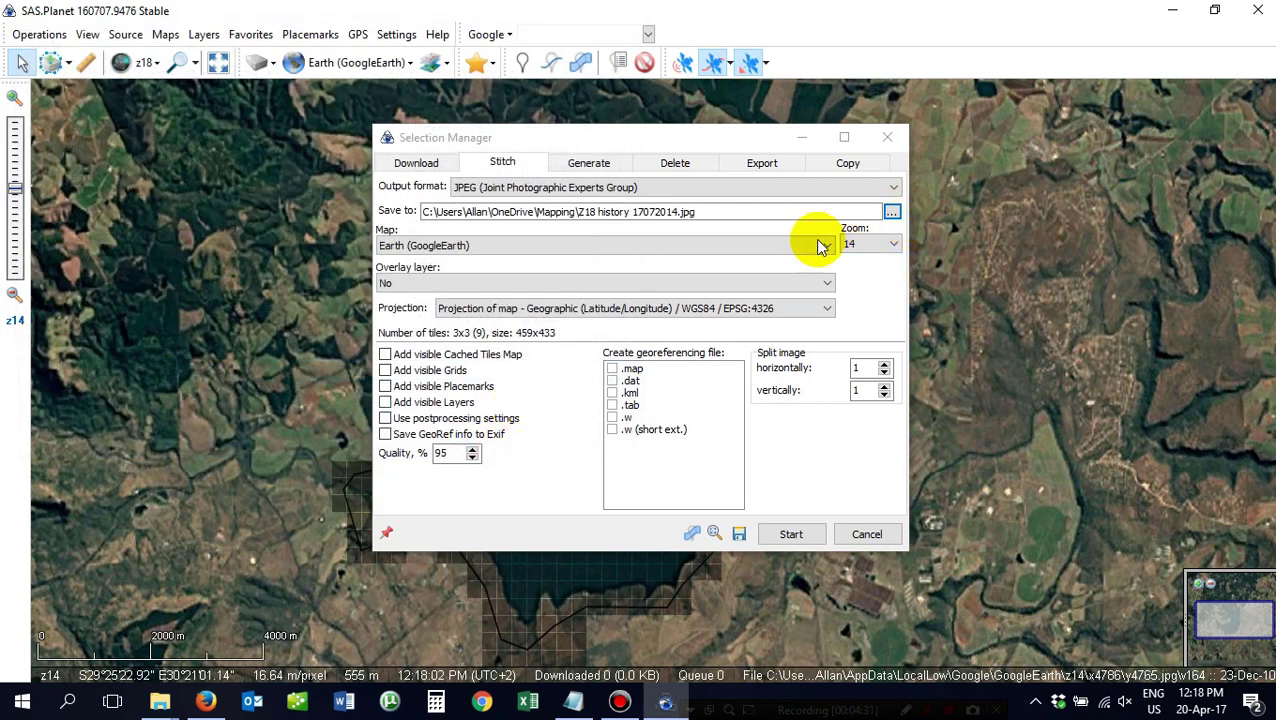
pyautogui.click(877, 244)
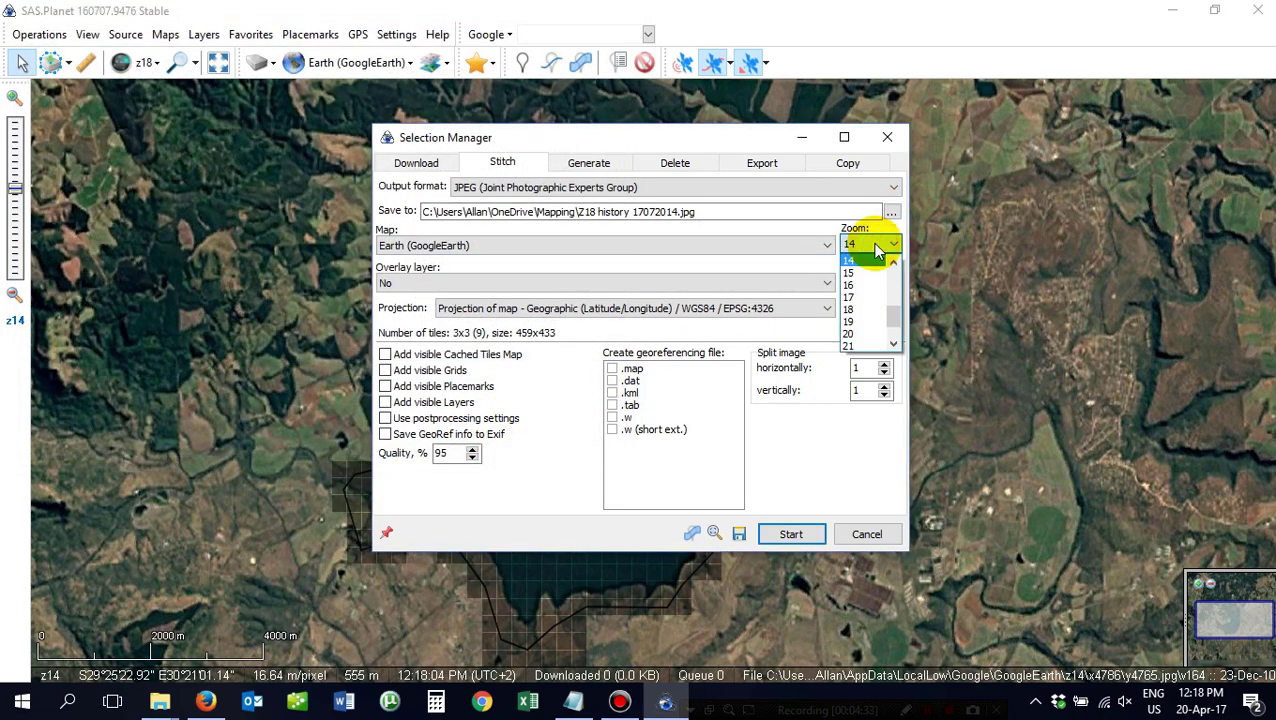
pyautogui.click(860, 311)
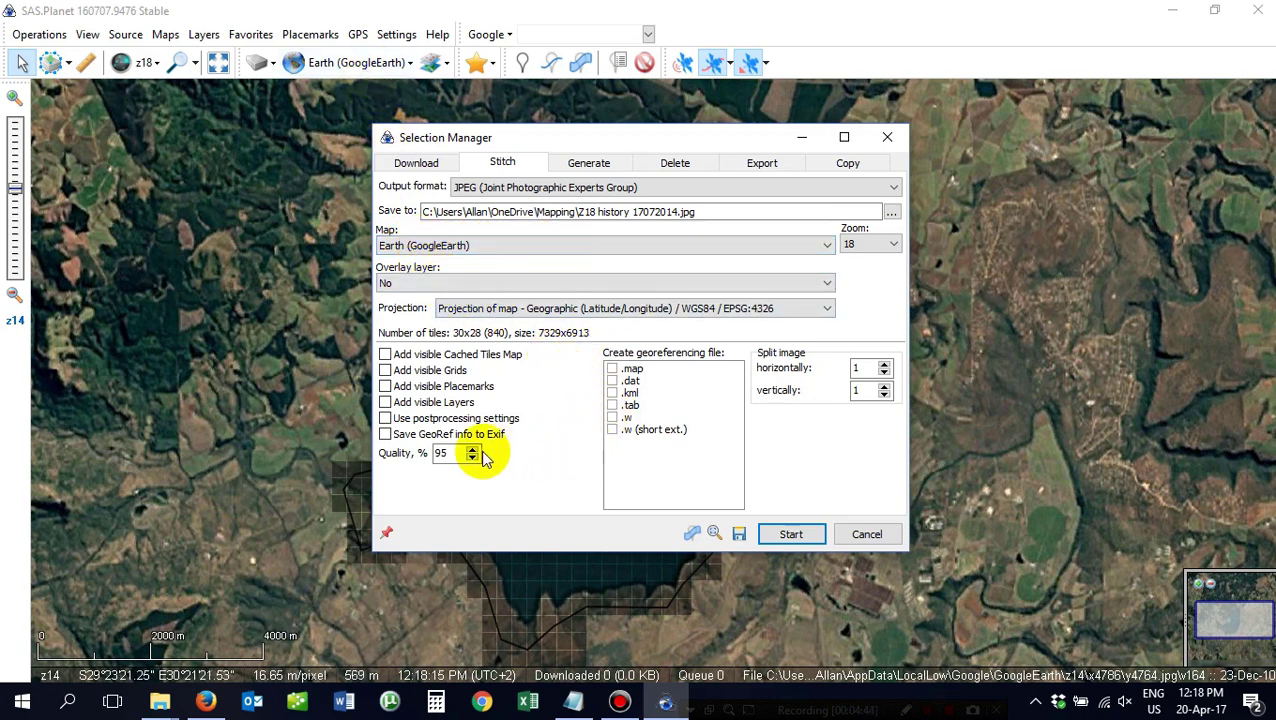
# Keep only the .kml georeferencing file ticked and start stitching the dam area.
pyautogui.click(613, 394)
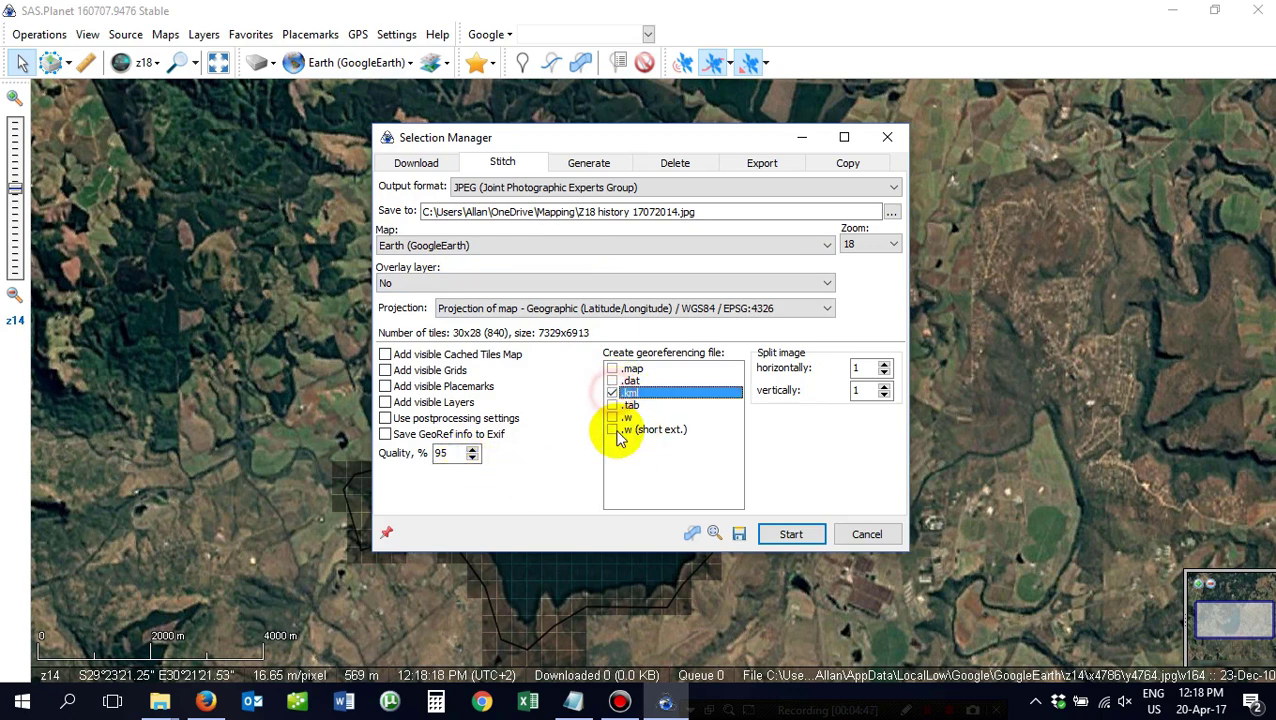
pyautogui.click(611, 369)
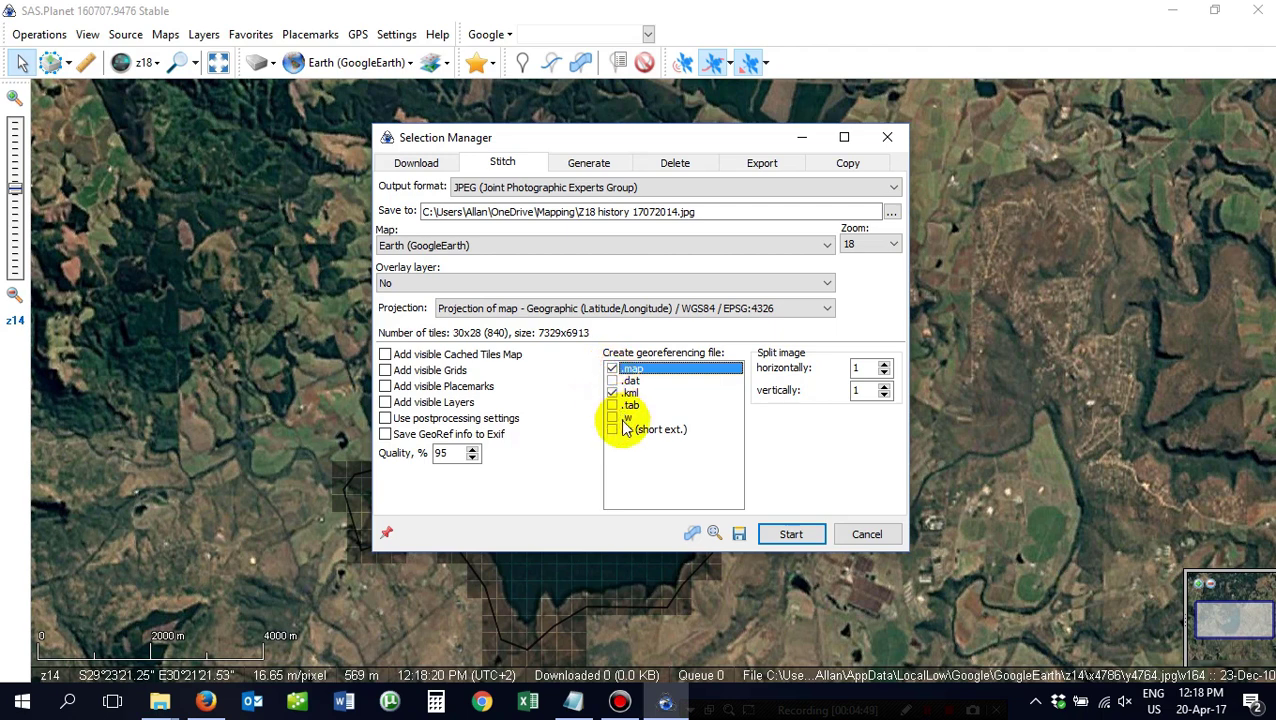
pyautogui.click(612, 393)
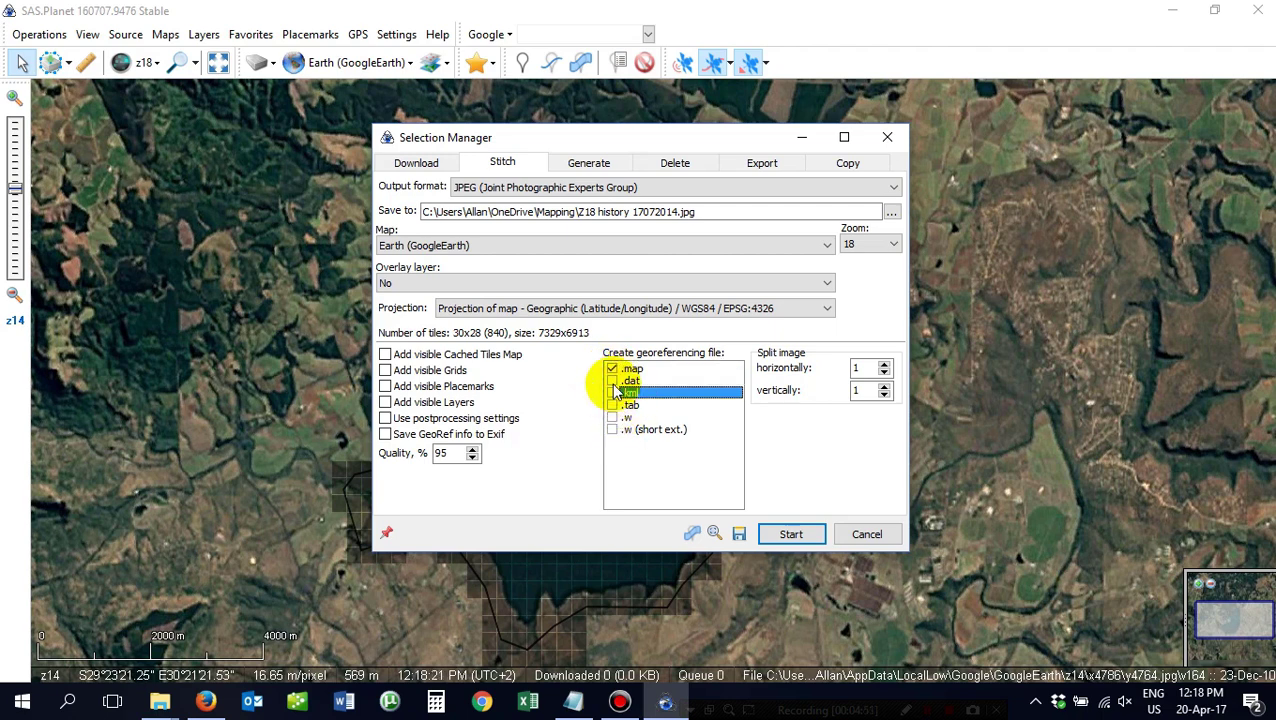
pyautogui.click(612, 369)
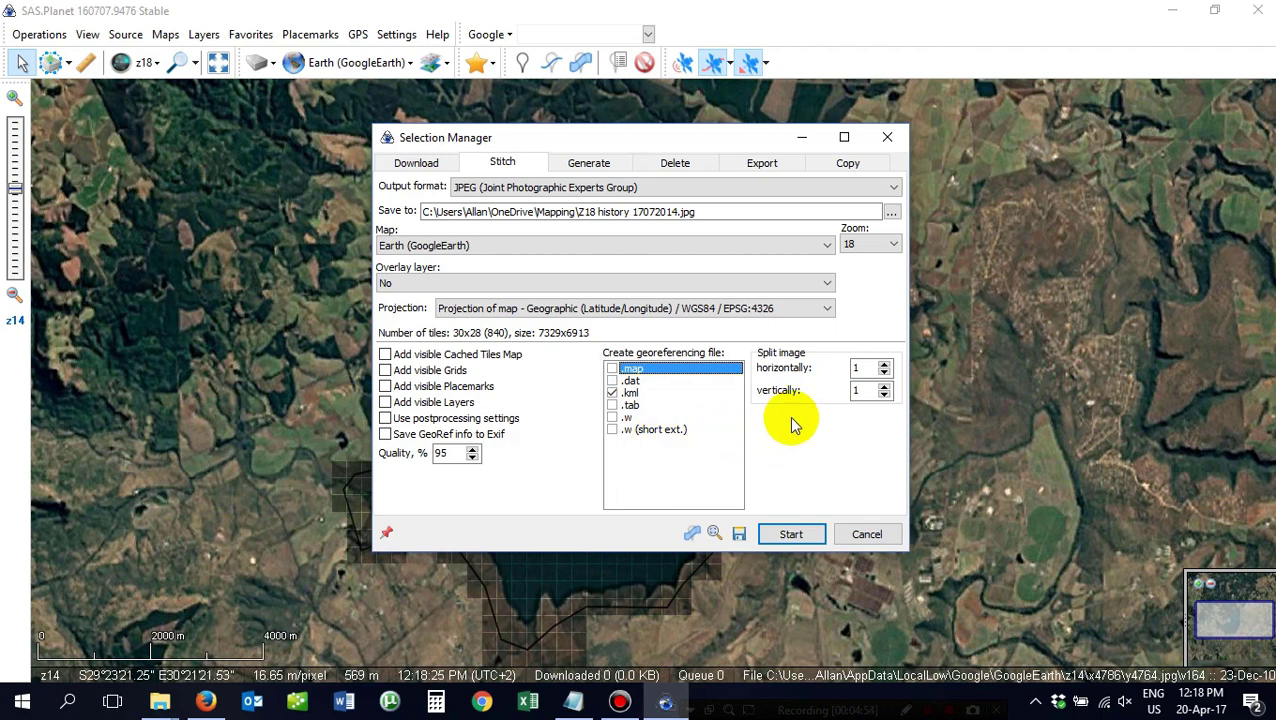
pyautogui.click(791, 535)
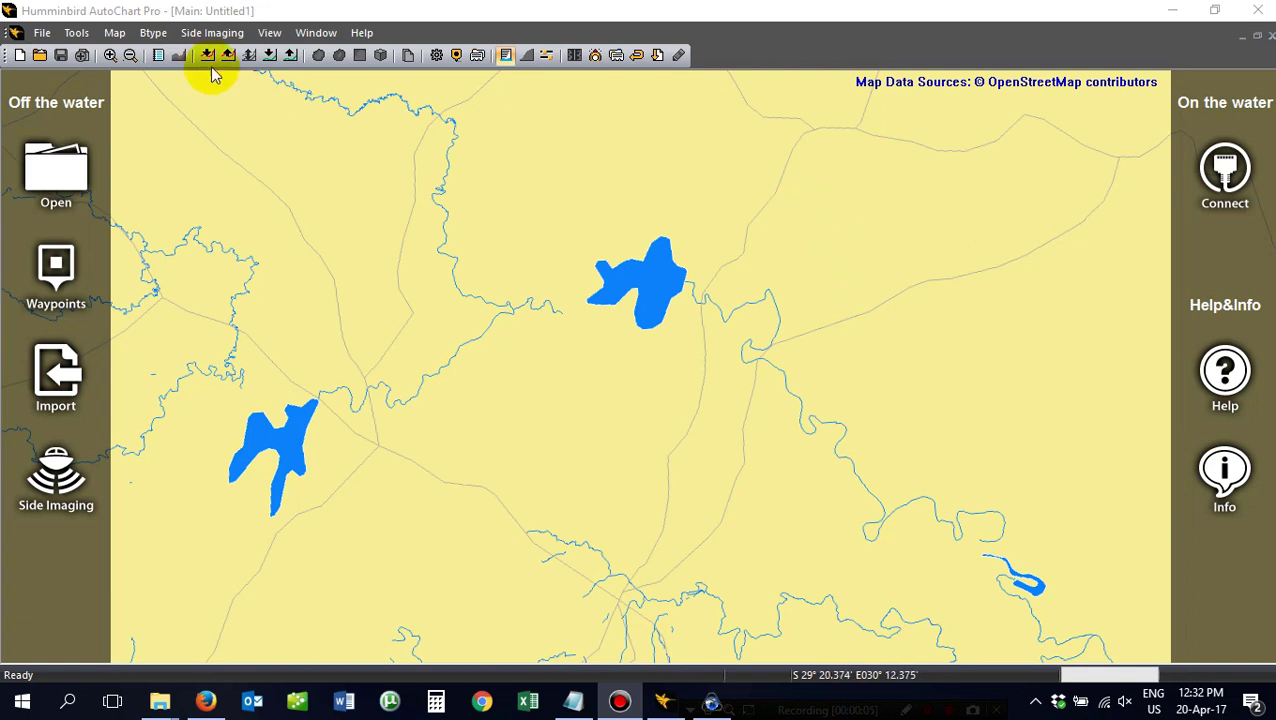
pyautogui.doubleClick(145, 13)
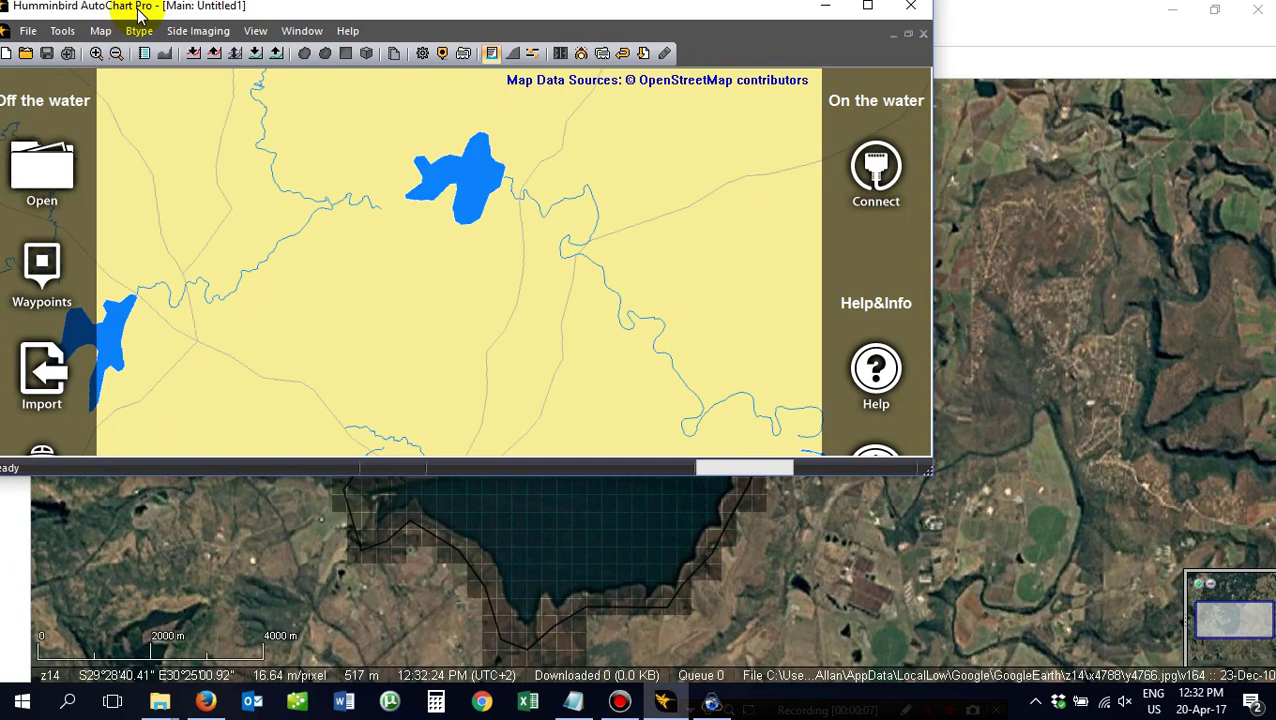
pyautogui.doubleClick(285, 10)
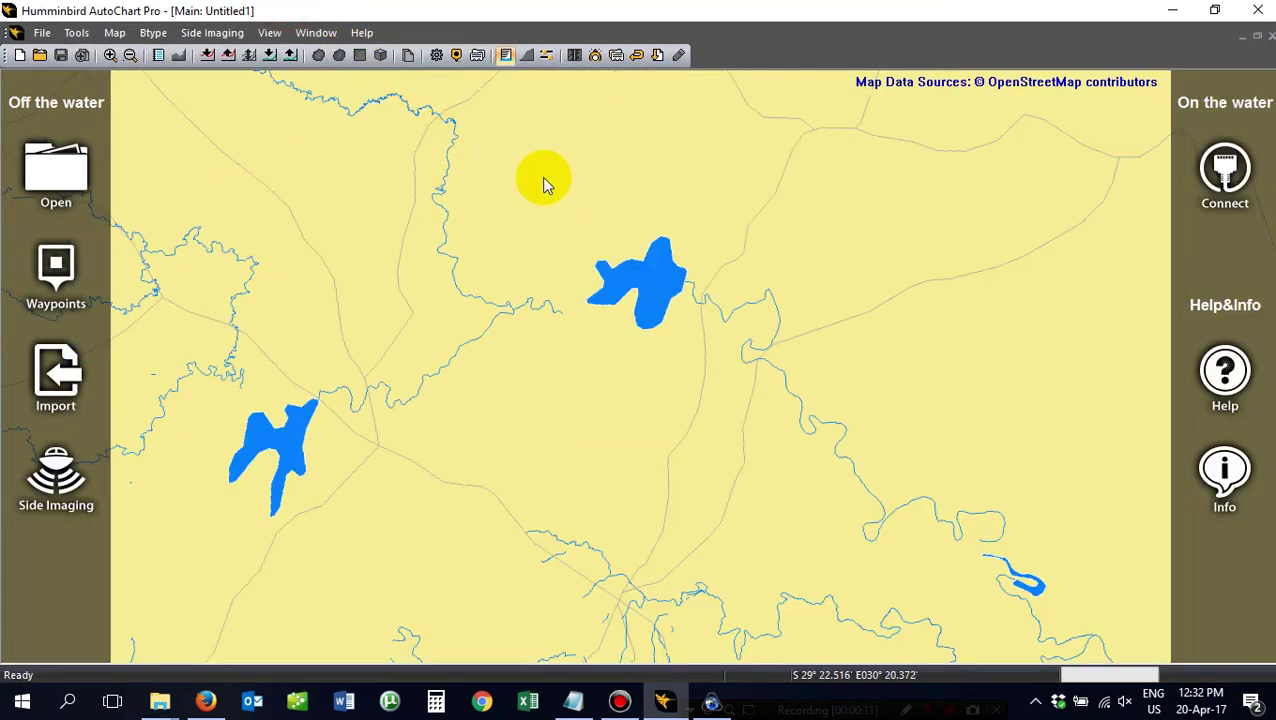
pyautogui.click(115, 34)
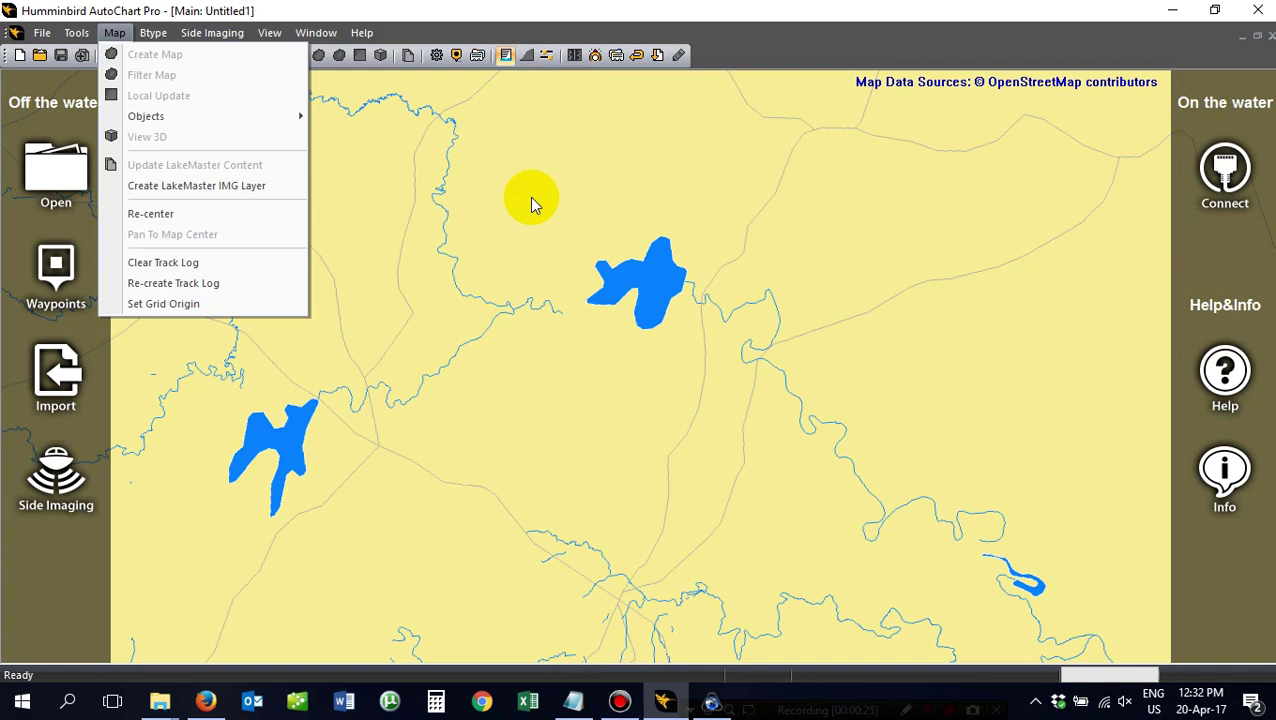
pyautogui.click(510, 402)
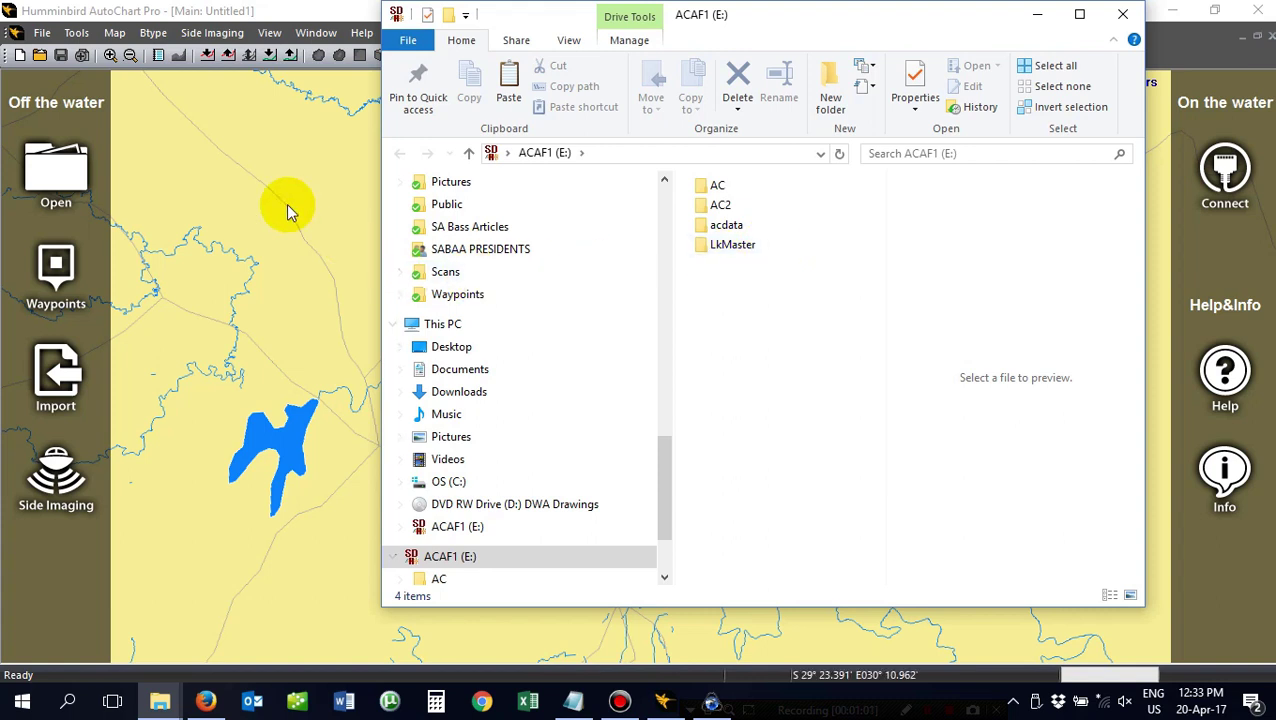
pyautogui.click(1123, 14)
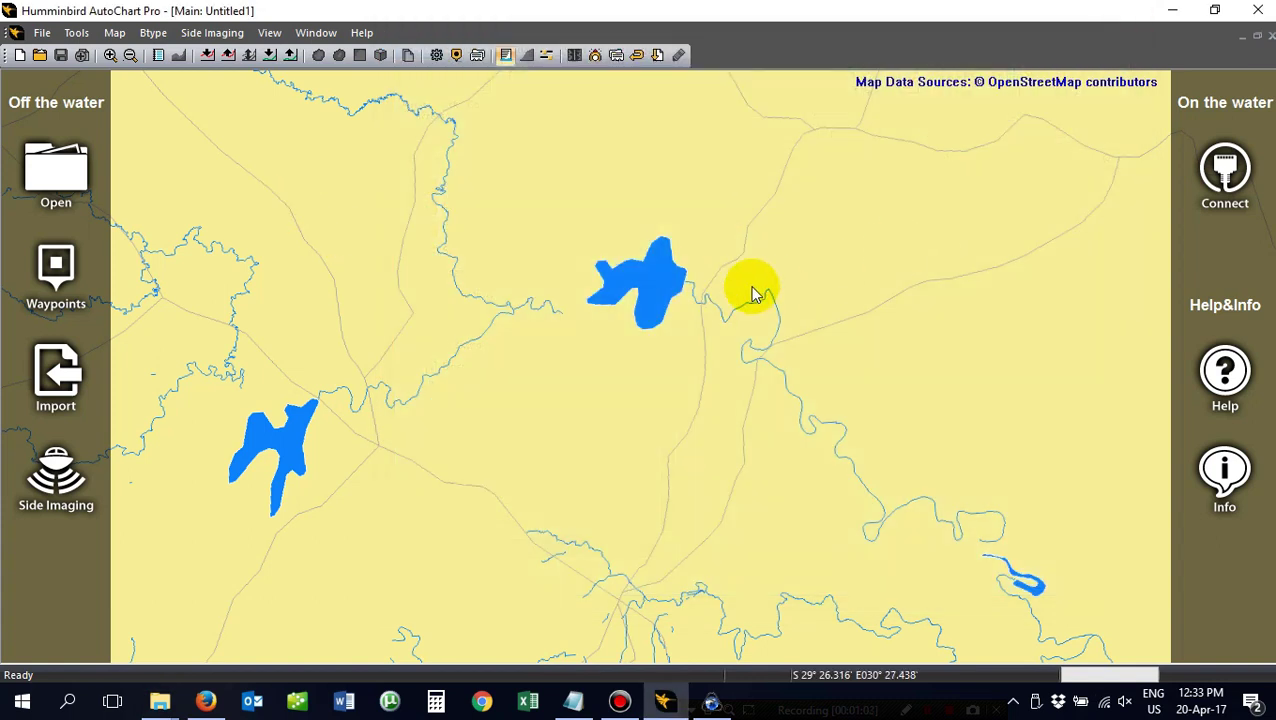
# Start creating a LakeMaster IMG layer and browse to the Albert Falls Dam folder.
pyautogui.click(115, 33)
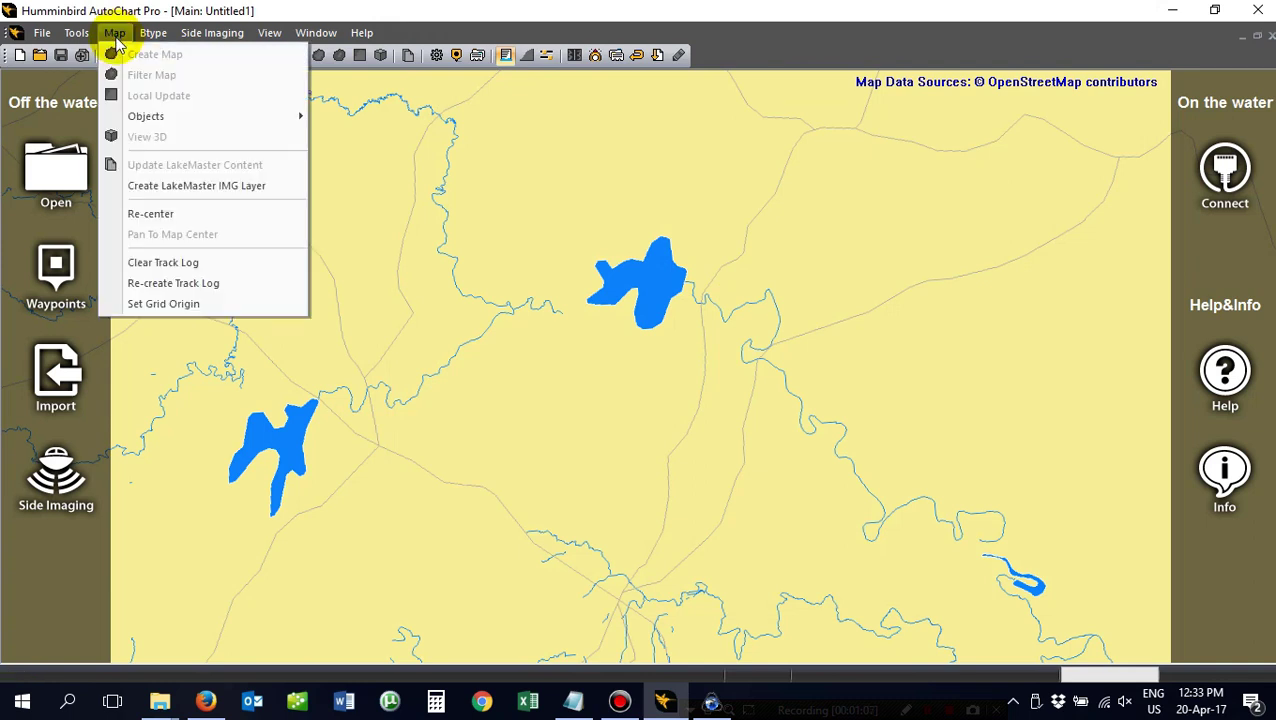
pyautogui.click(170, 188)
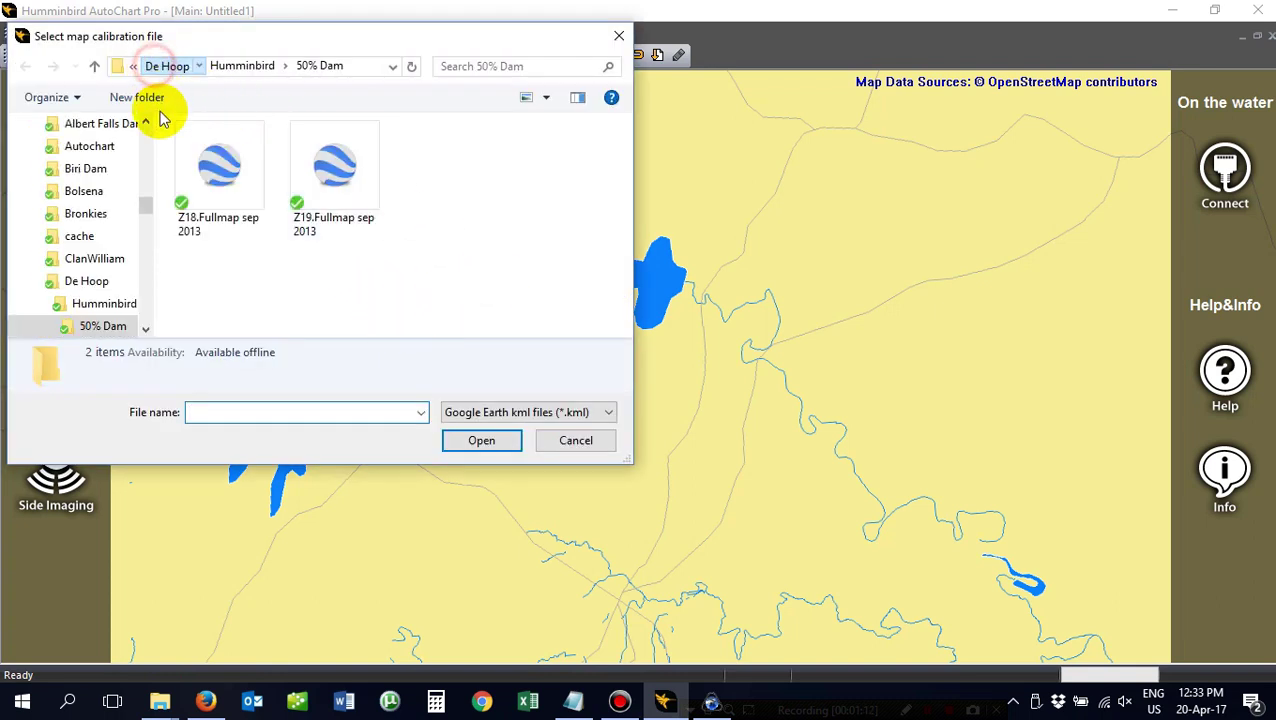
pyautogui.click(160, 66)
pyautogui.click(234, 66)
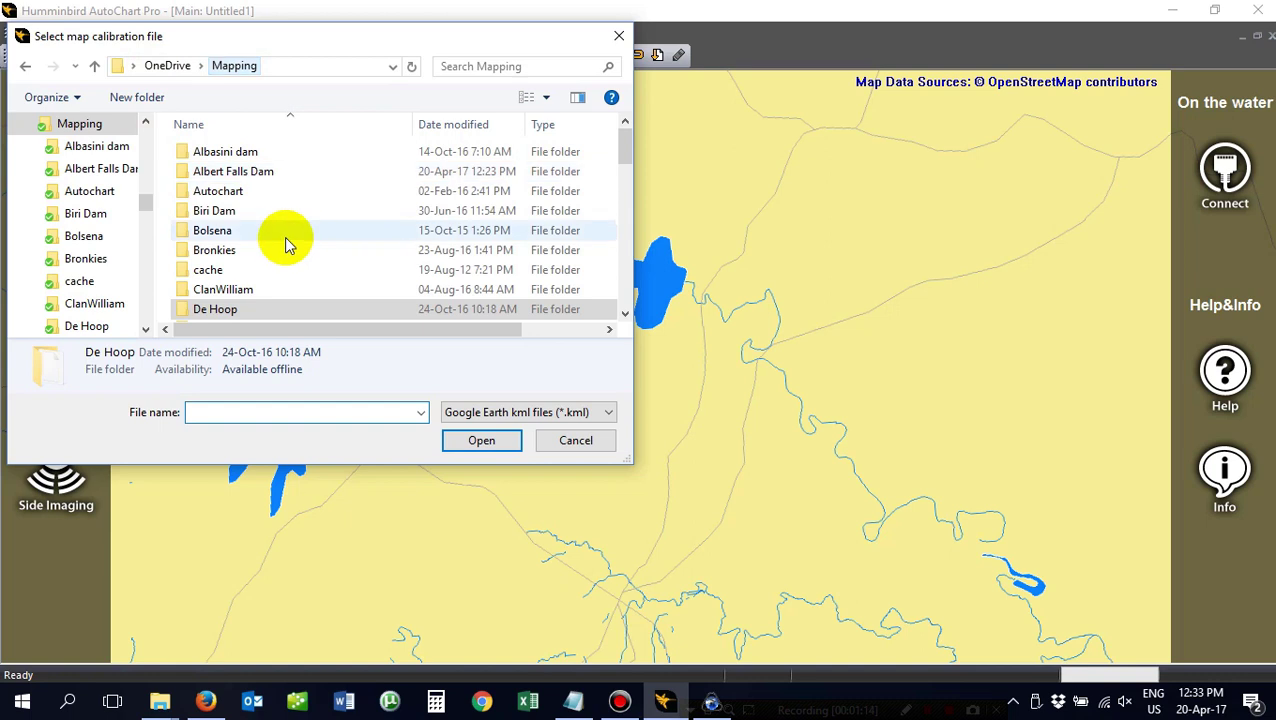
pyautogui.doubleClick(255, 172)
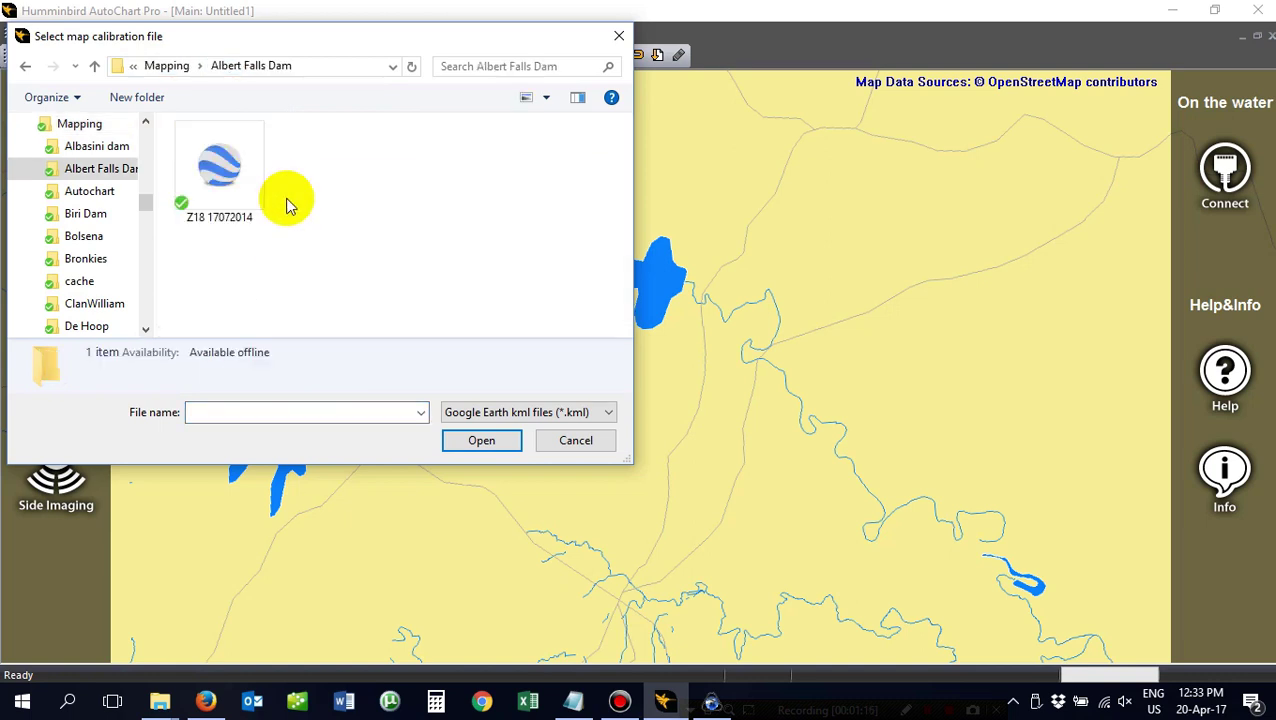
pyautogui.click(541, 412)
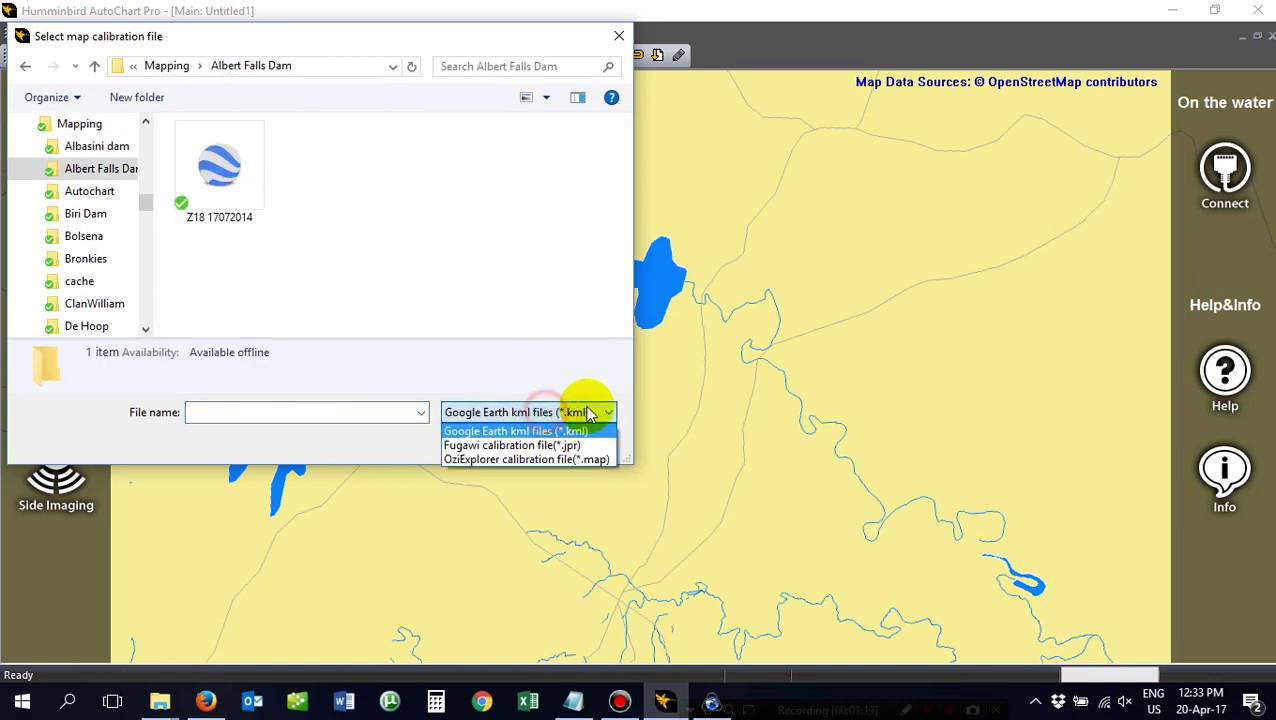
pyautogui.click(501, 459)
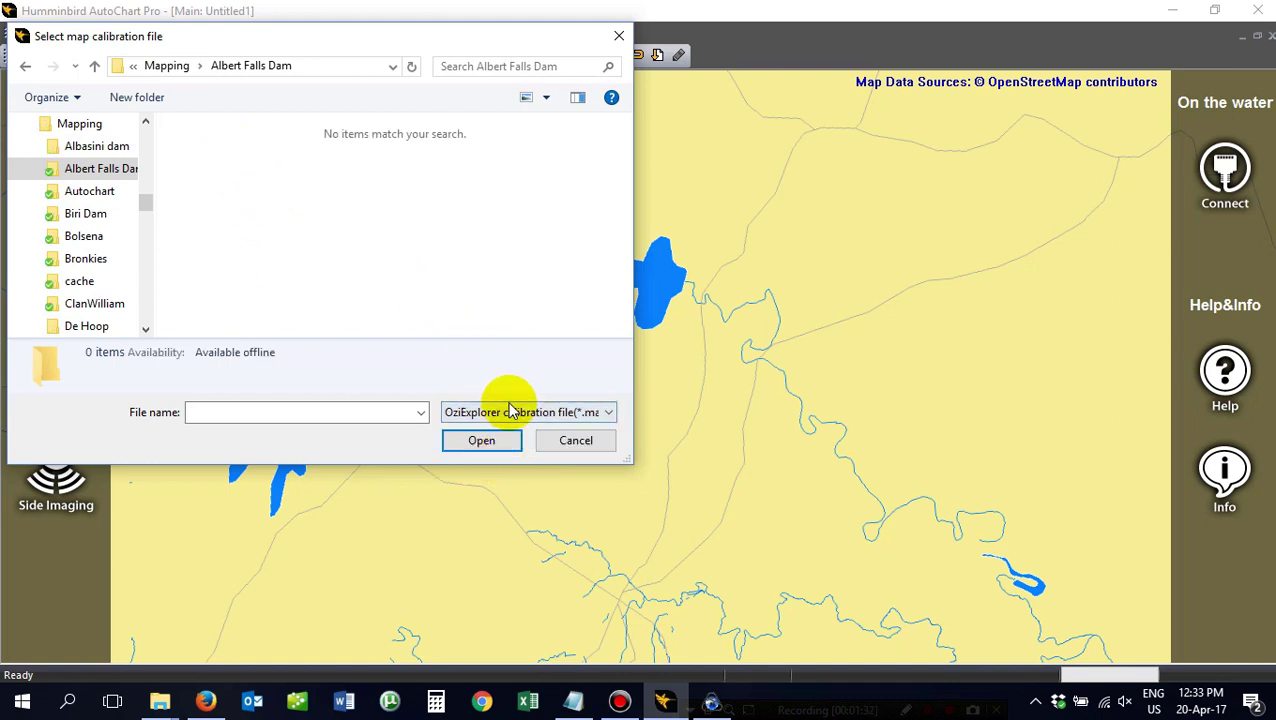
pyautogui.click(503, 411)
pyautogui.click(510, 431)
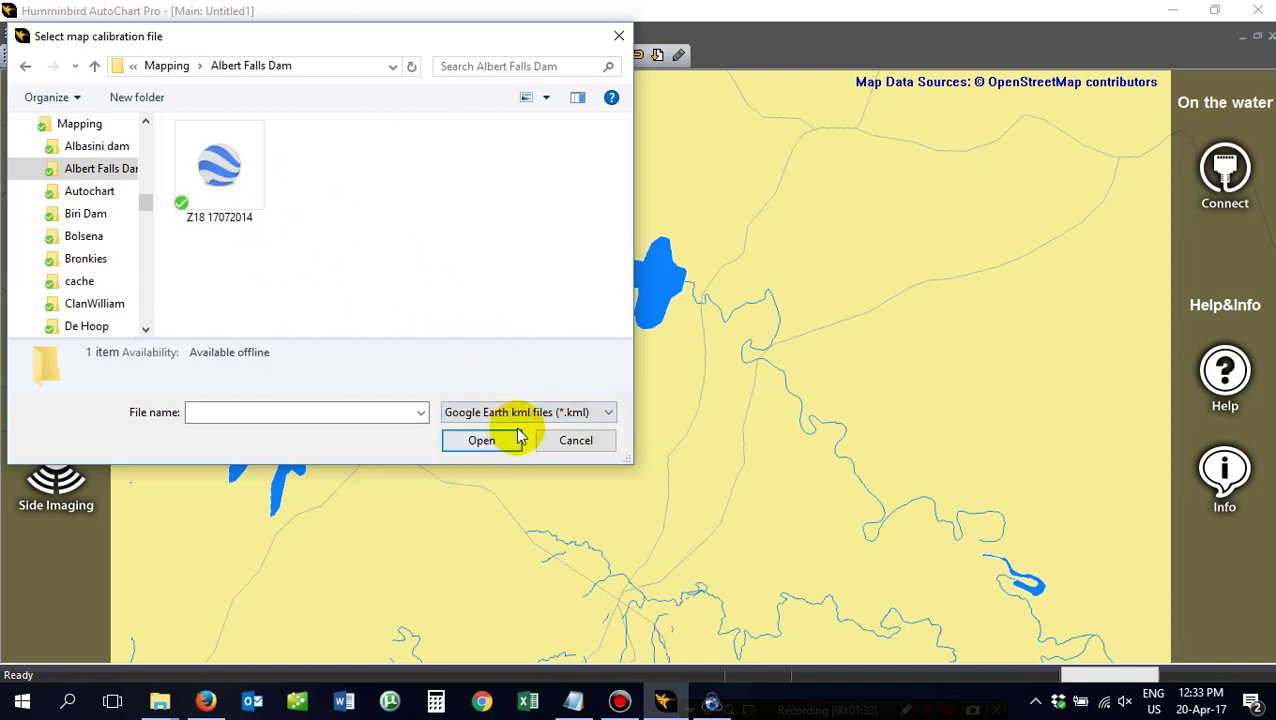
pyautogui.click(220, 180)
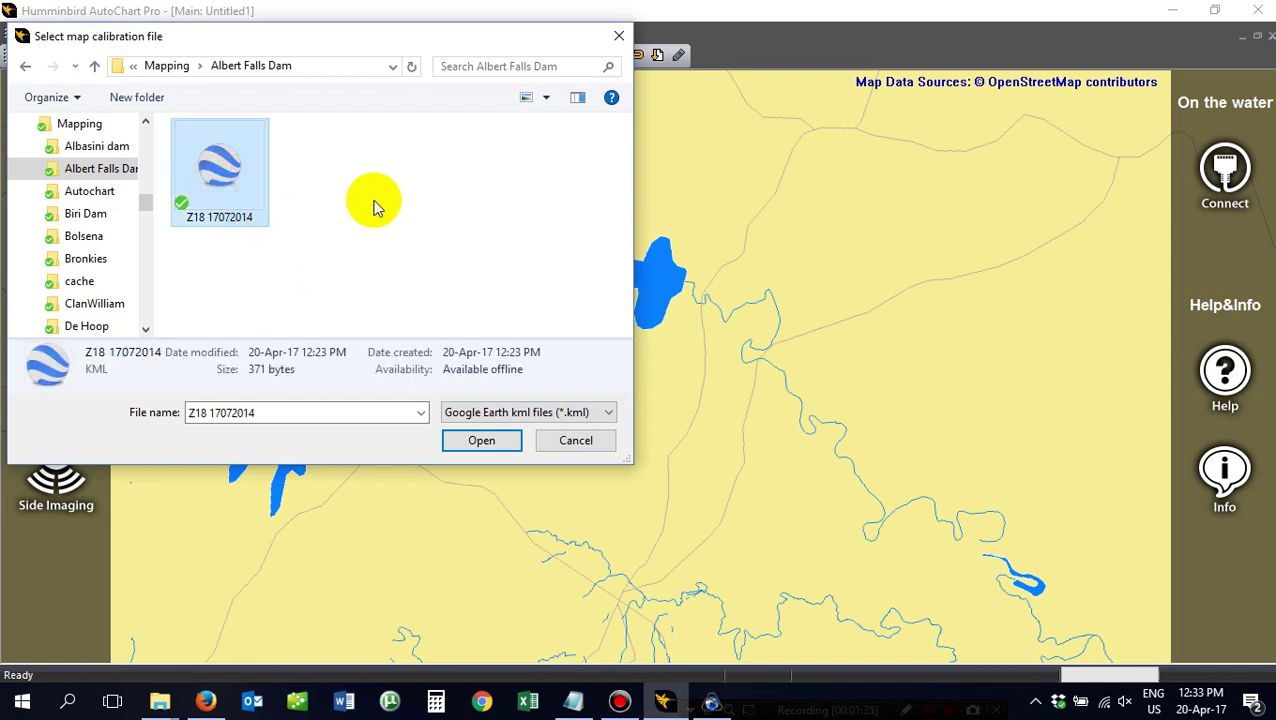
pyautogui.click(480, 442)
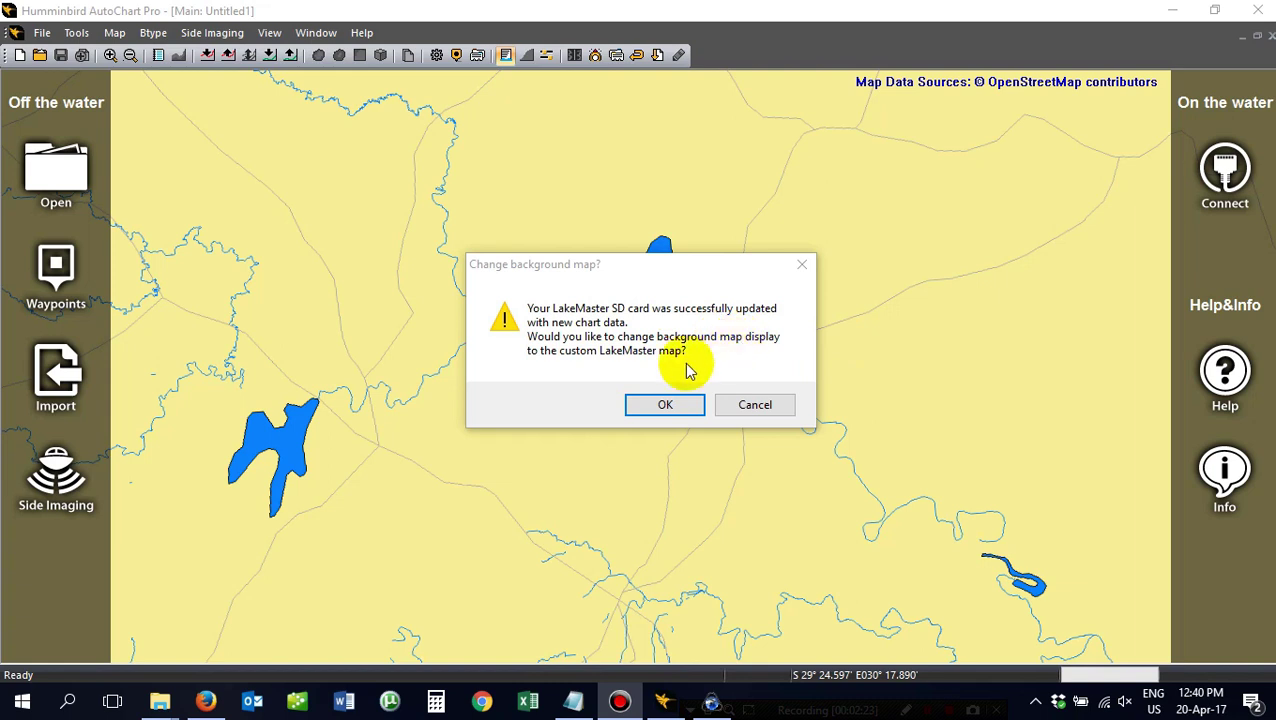
# Accept the custom LakeMaster background and zoom the chart onto the stitched Albert Falls Dam image.
pyautogui.click(665, 405)
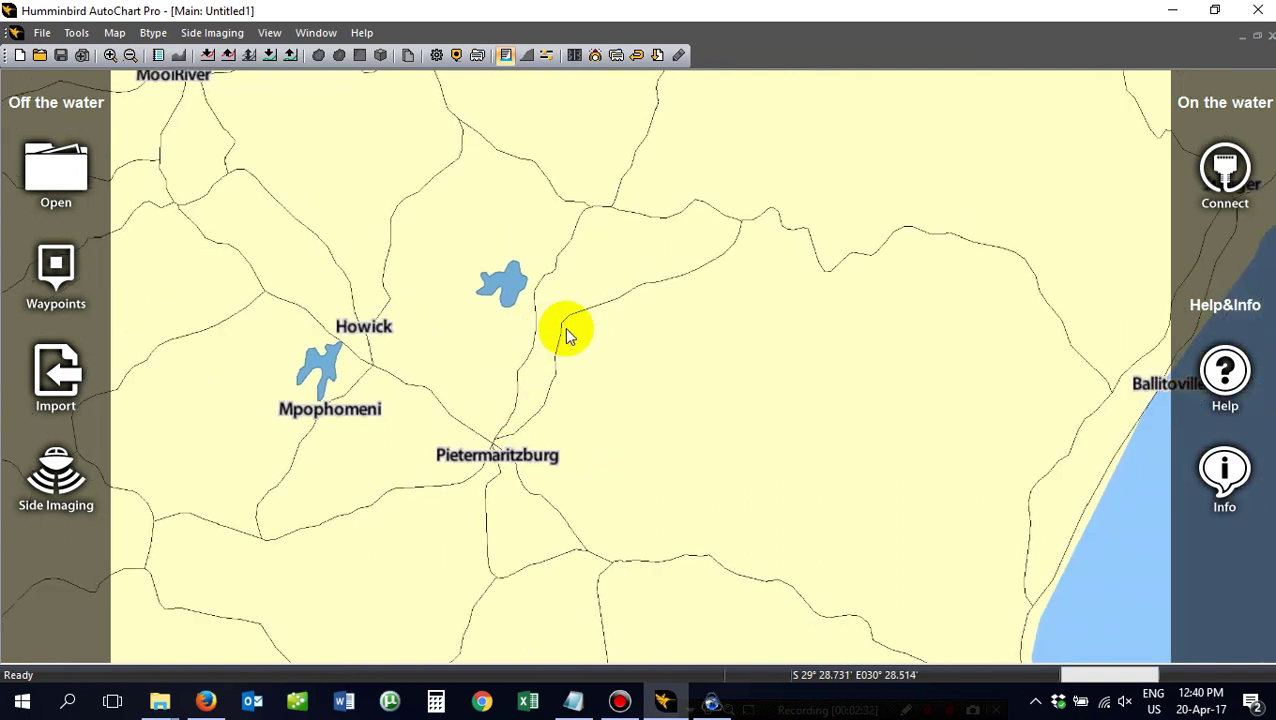
pyautogui.scroll(3, 564, 327)
pyautogui.moveTo(433, 278); pyautogui.dragTo(769, 515)
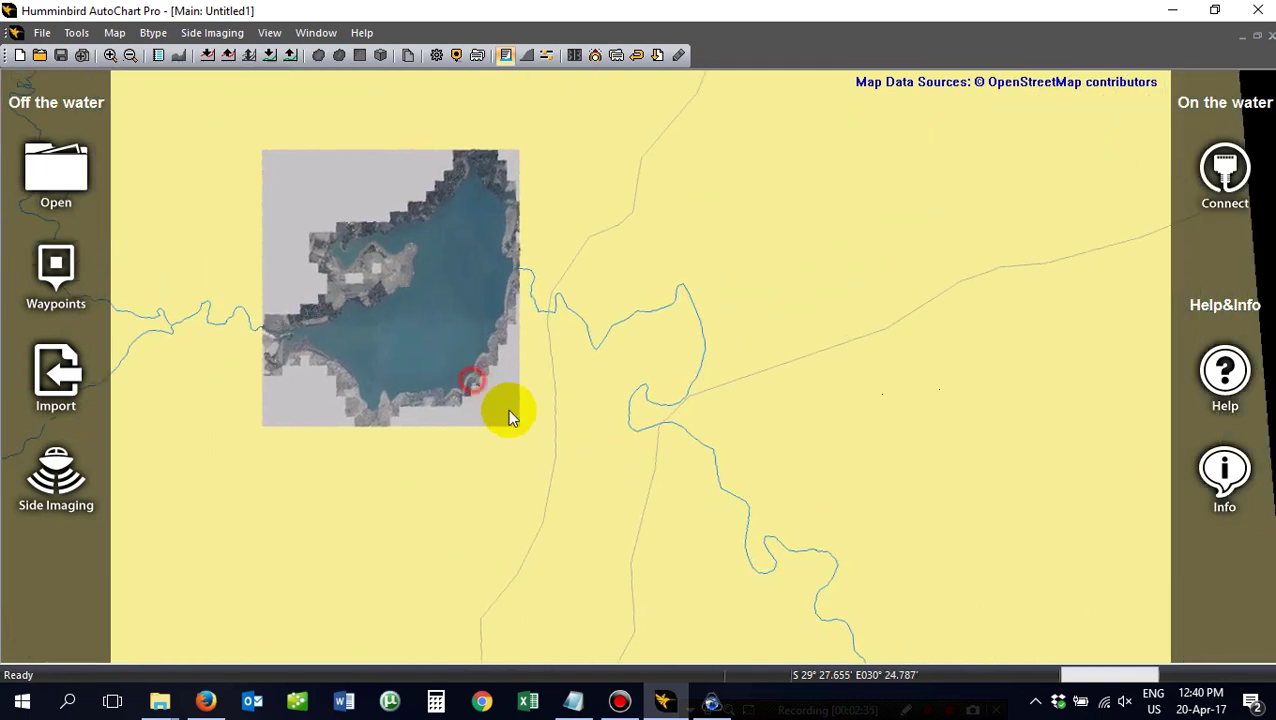
pyautogui.scroll(2, 553, 441)
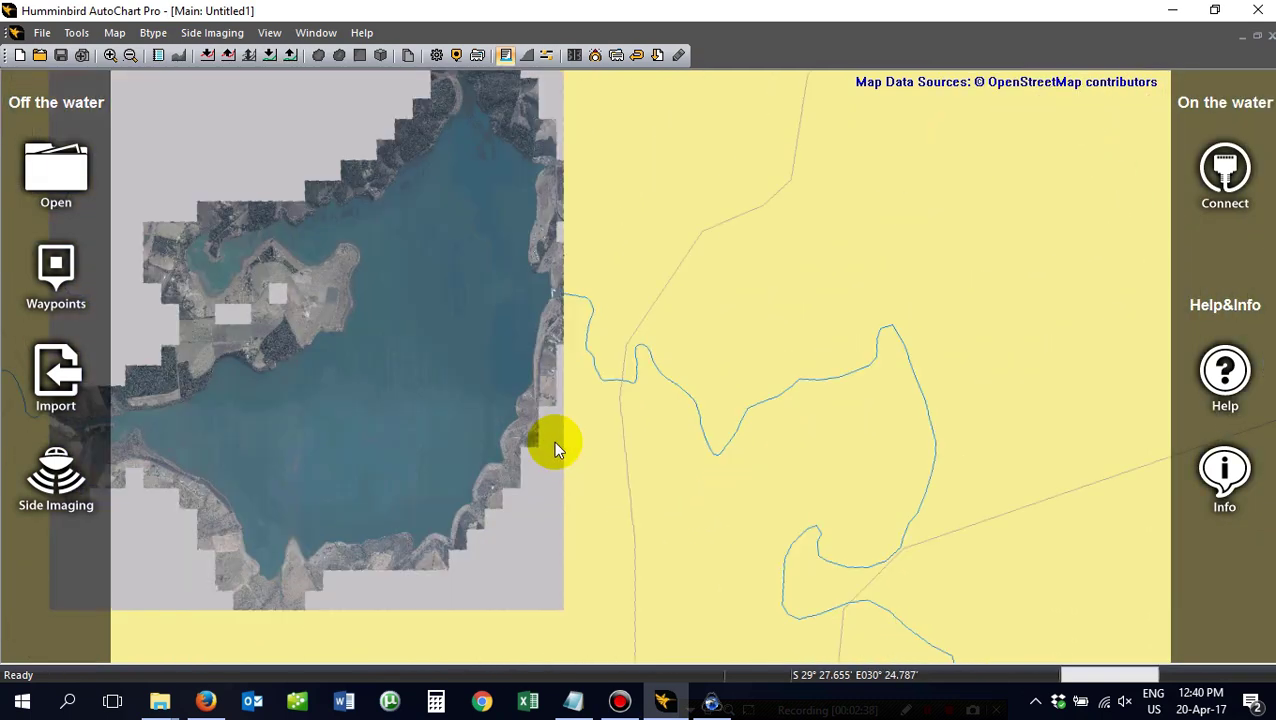
pyautogui.moveTo(422, 438); pyautogui.dragTo(695, 418)
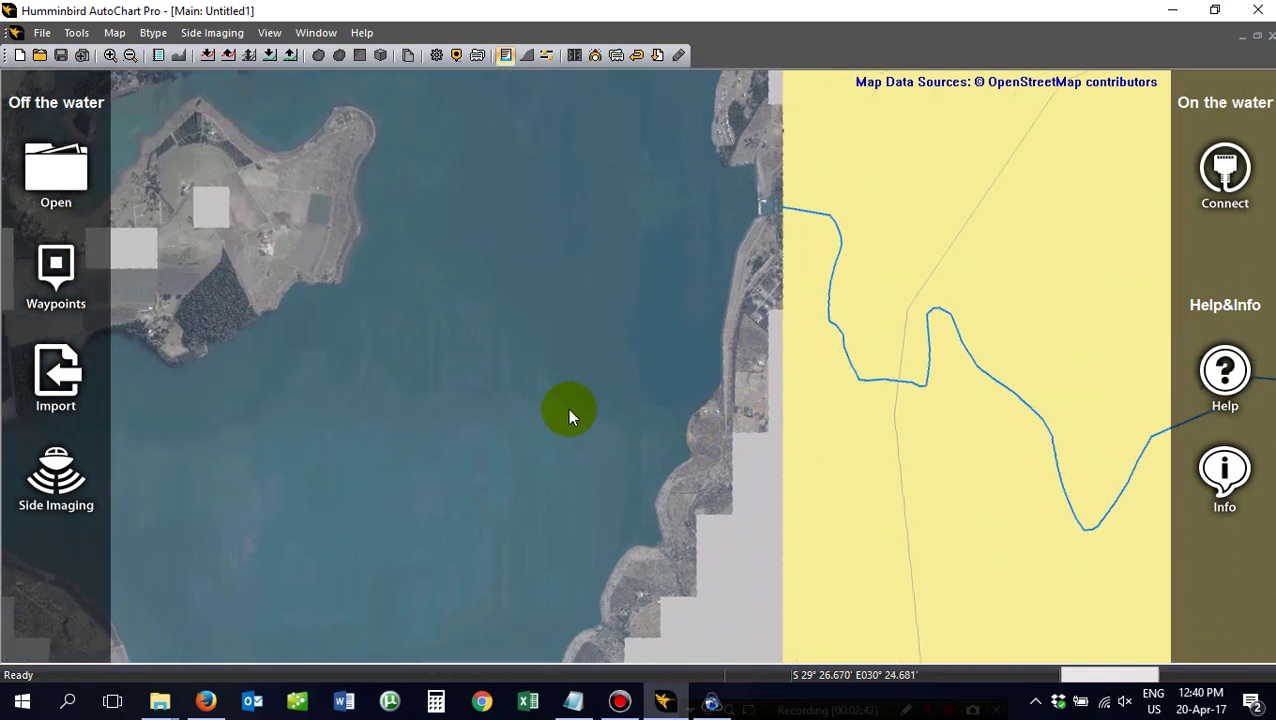
pyautogui.scroll(-2, 567, 408)
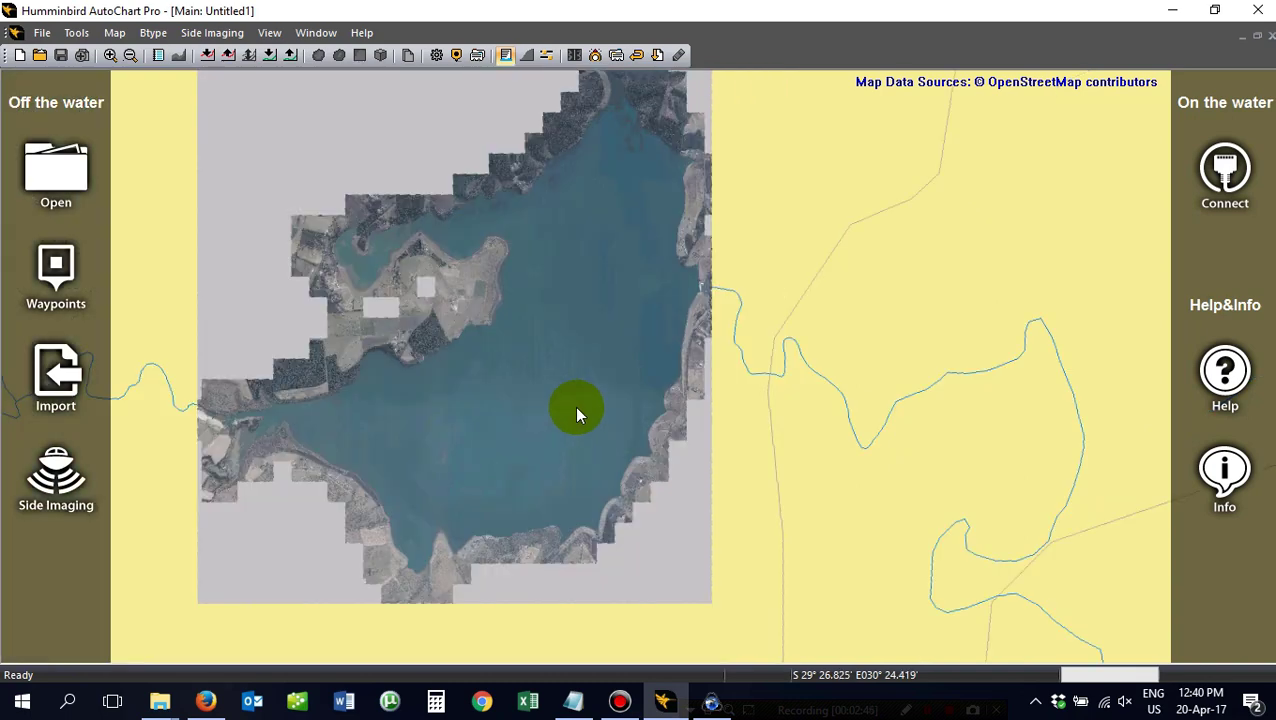
# Open the ACAF1 (E:) SD card in File Explorer and select its IMG folder.
pyautogui.click(160, 703)
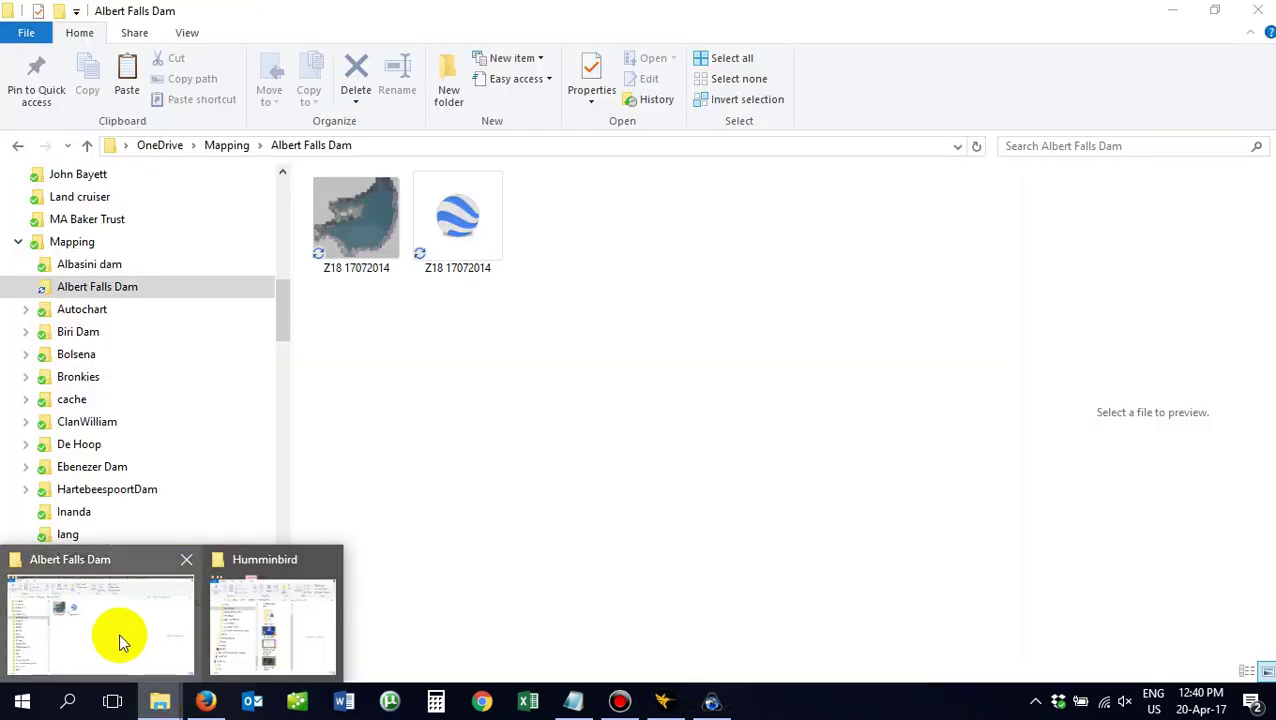
pyautogui.click(120, 638)
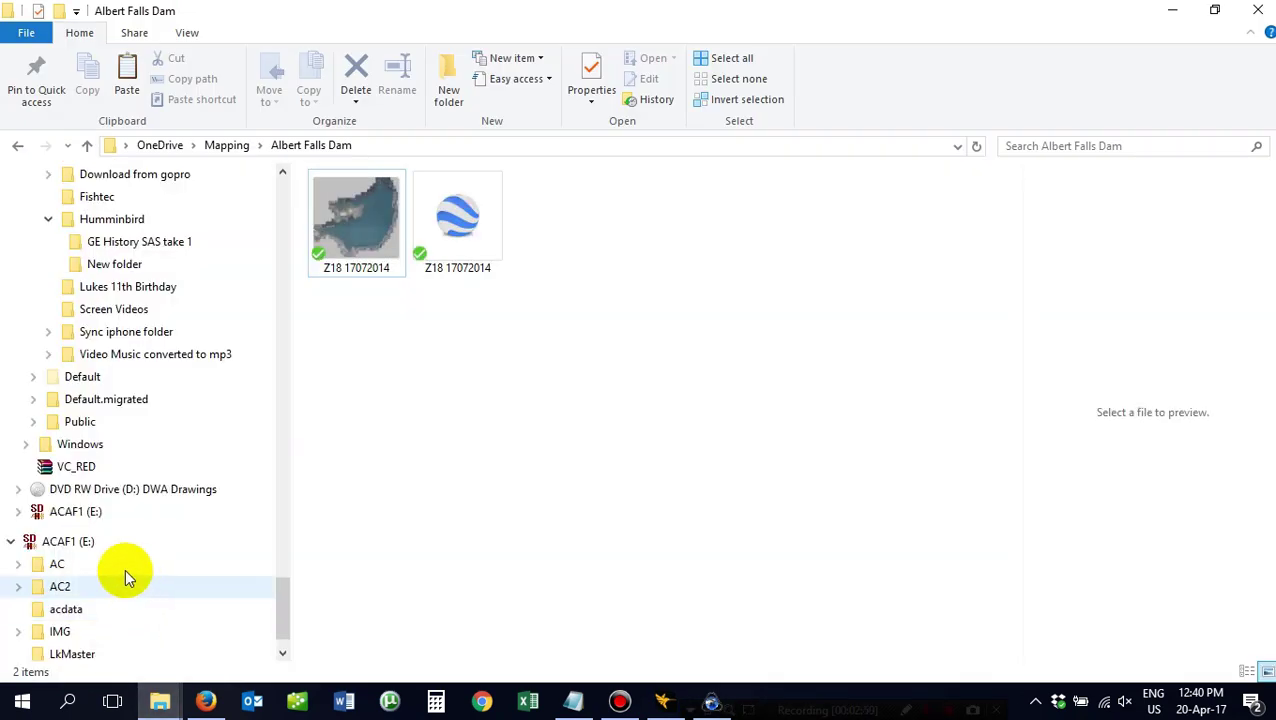
pyautogui.click(55, 537)
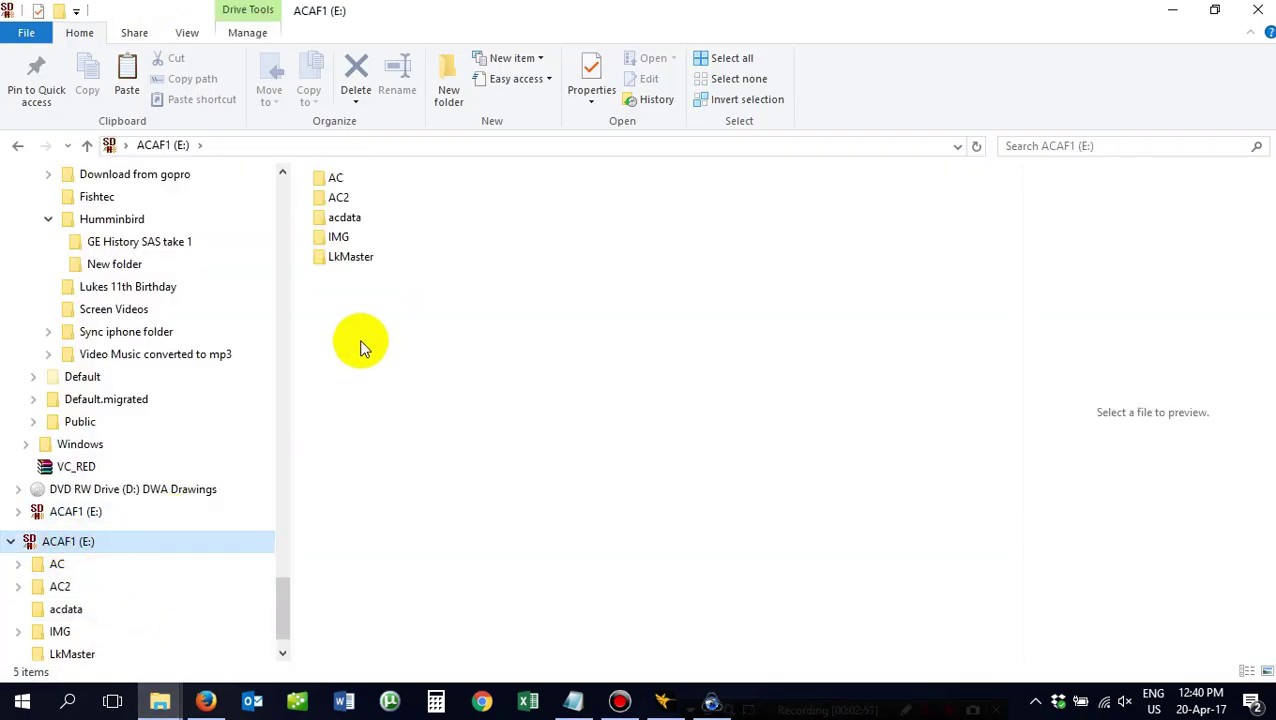
pyautogui.click(337, 238)
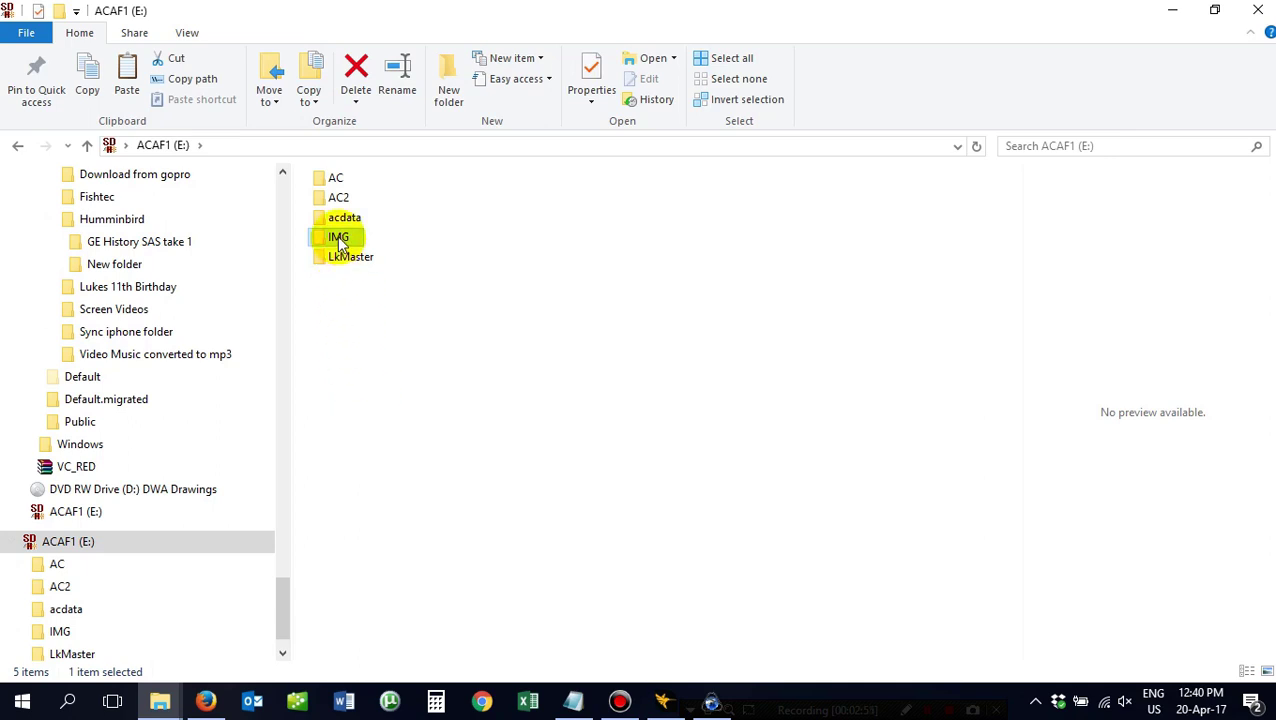
# Rename the IMG folder to IMG3.
pyautogui.moveTo(337, 238)
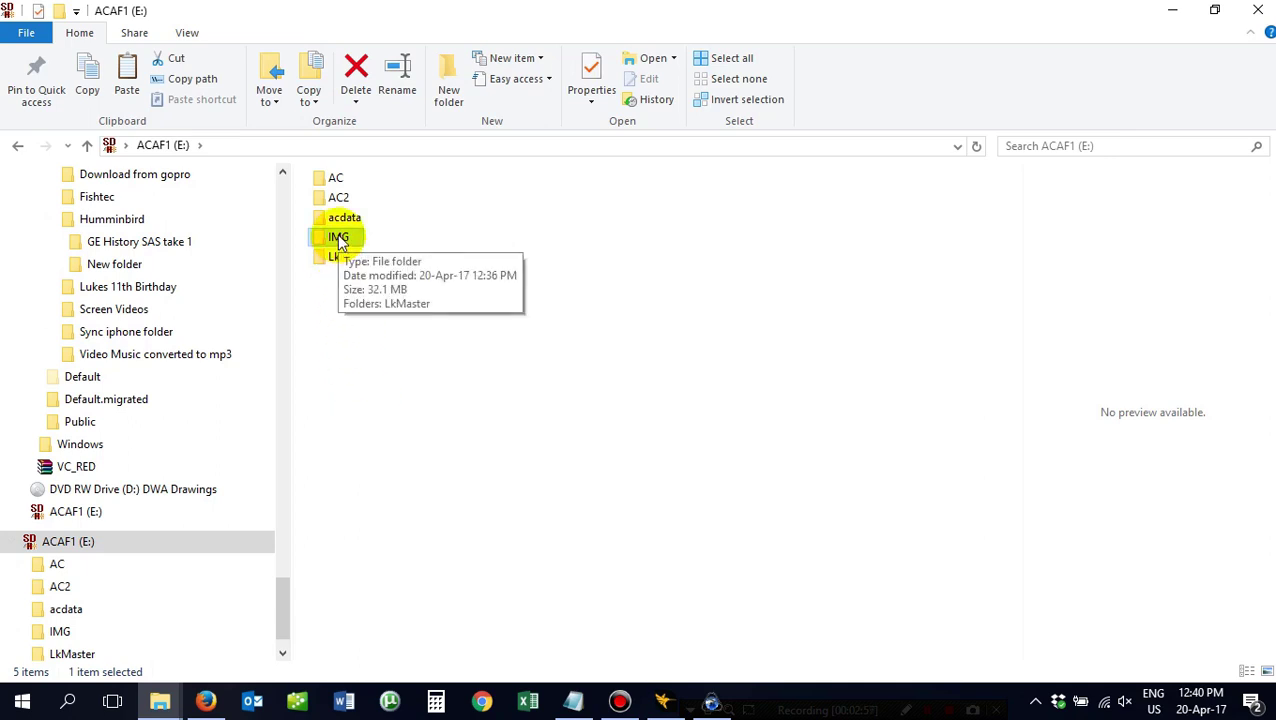
pyautogui.rightClick(339, 240)
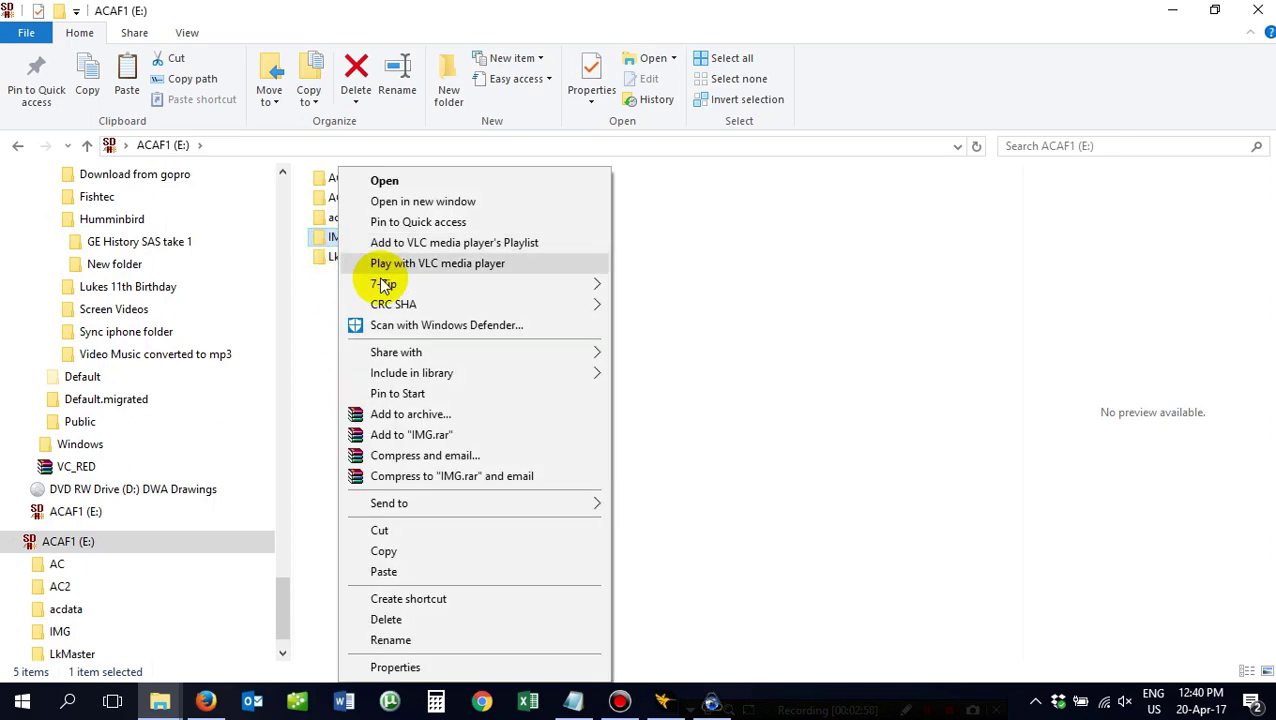
pyautogui.click(420, 639)
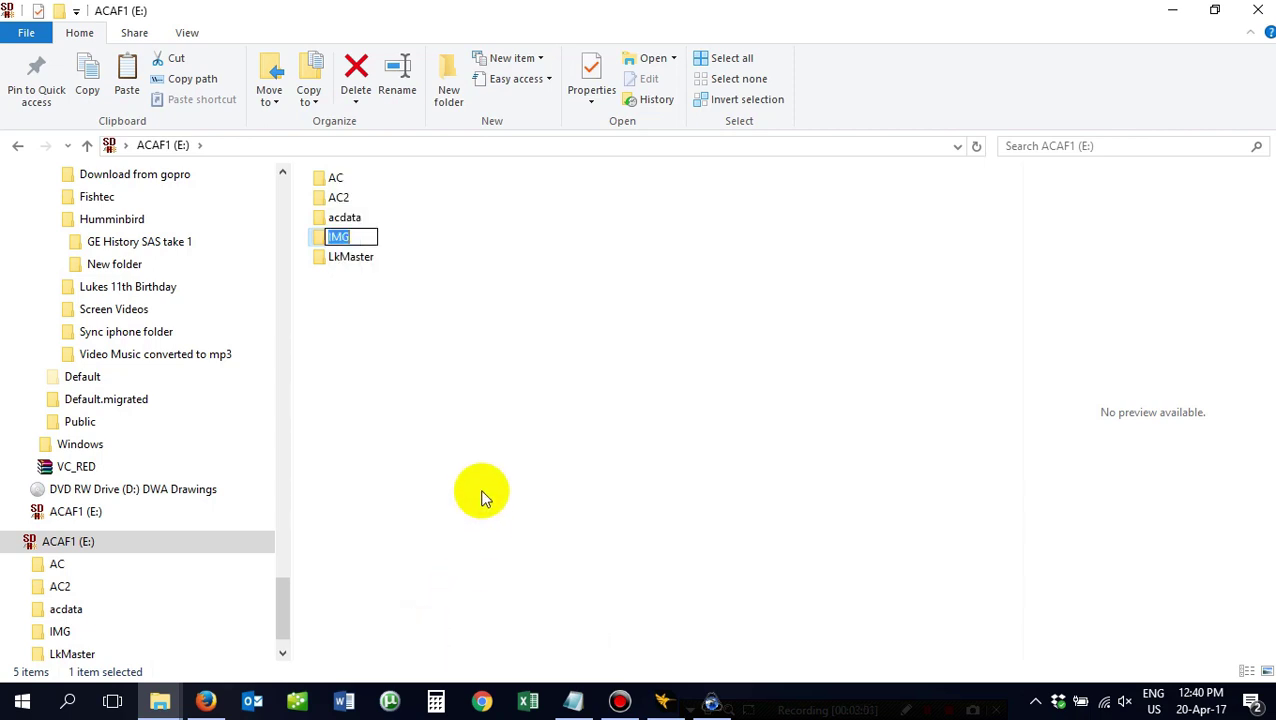
pyautogui.press('End')
pyautogui.write('2')
pyautogui.press('BackSpace')
pyautogui.write('2')
pyautogui.press('BackSpace')
pyautogui.write('3')
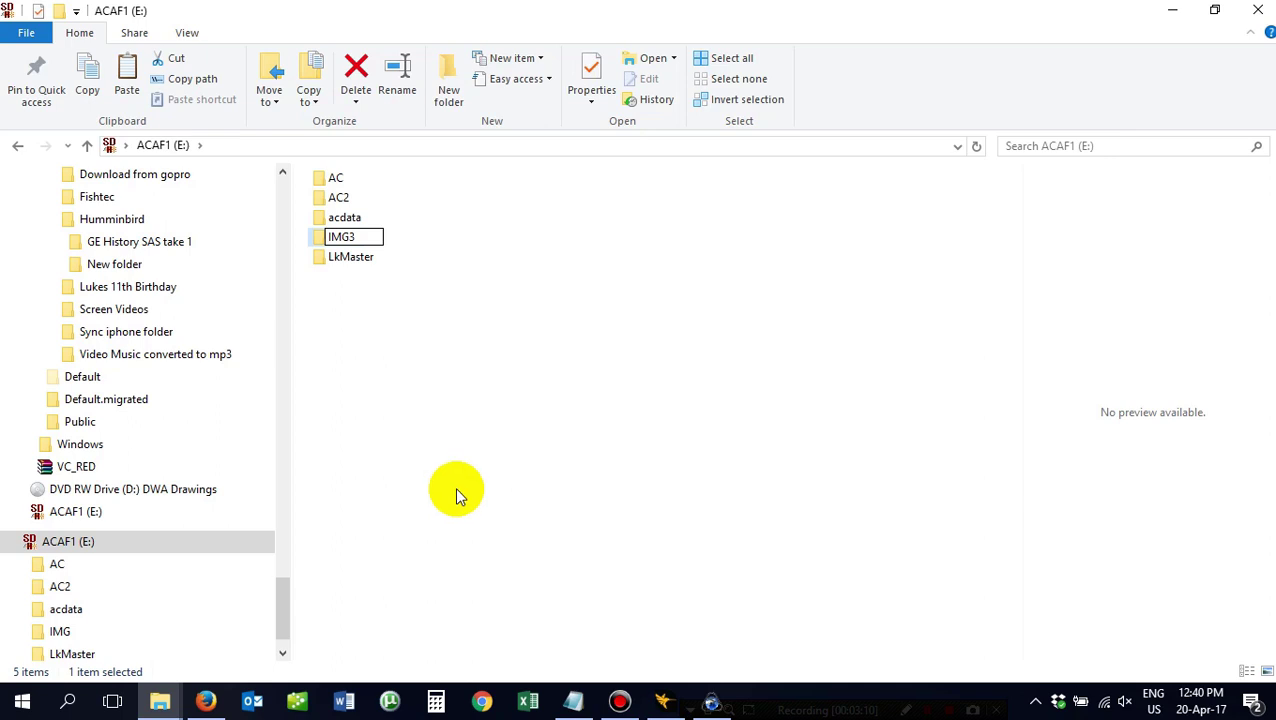
pyautogui.press('Return')
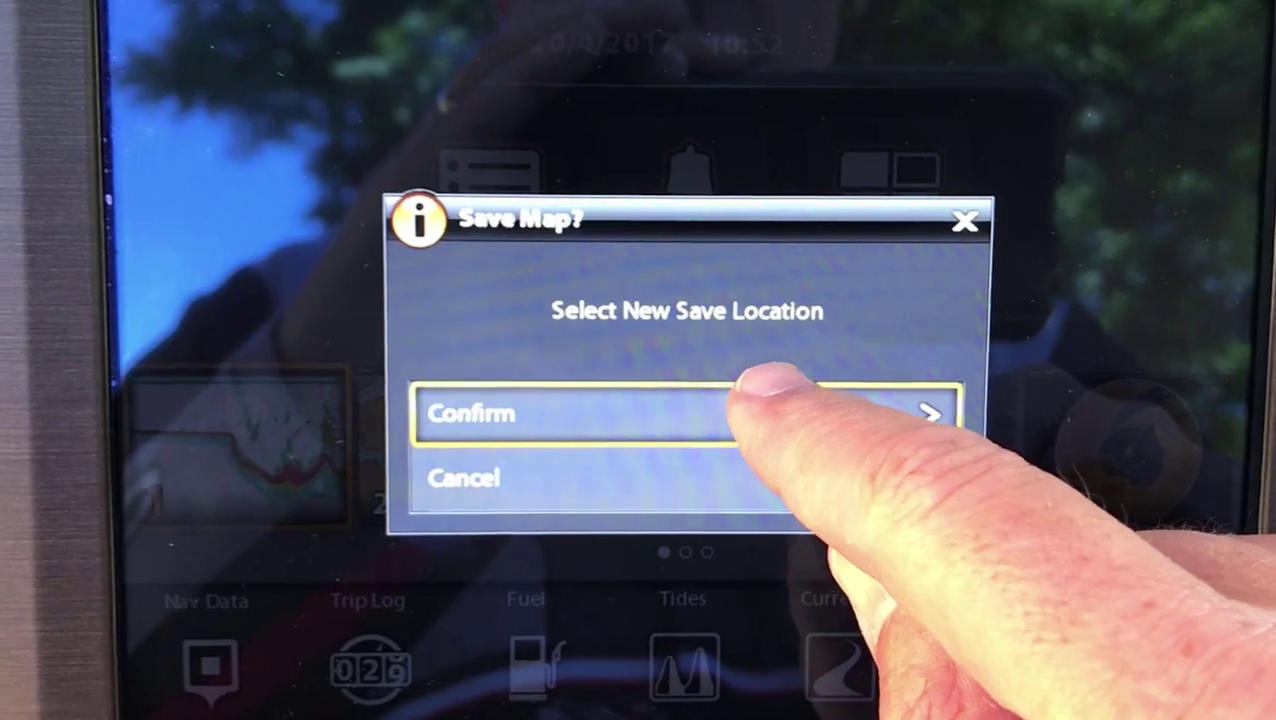
# Confirm the new save location in the Onyx's Save Map prompt.
pyautogui.click(760, 395)
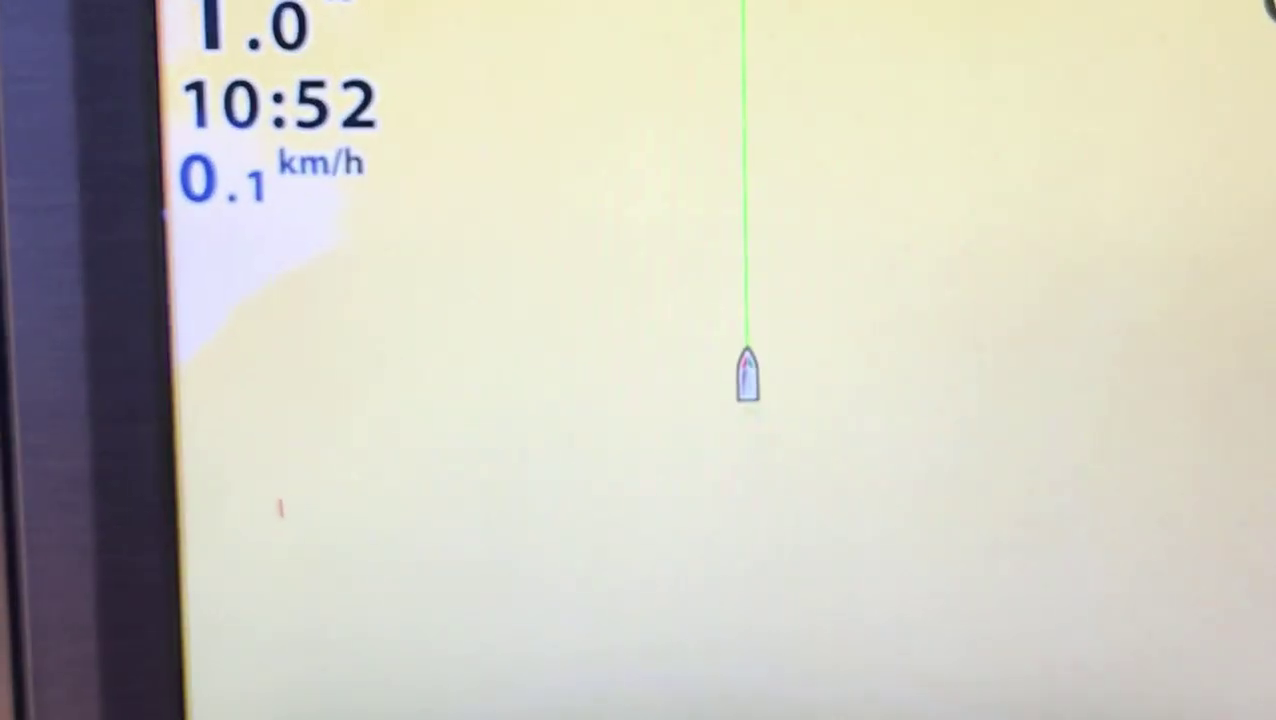
# Zoom the chart out twice and move the cursor onto waypoint 7.
pyautogui.press('-')
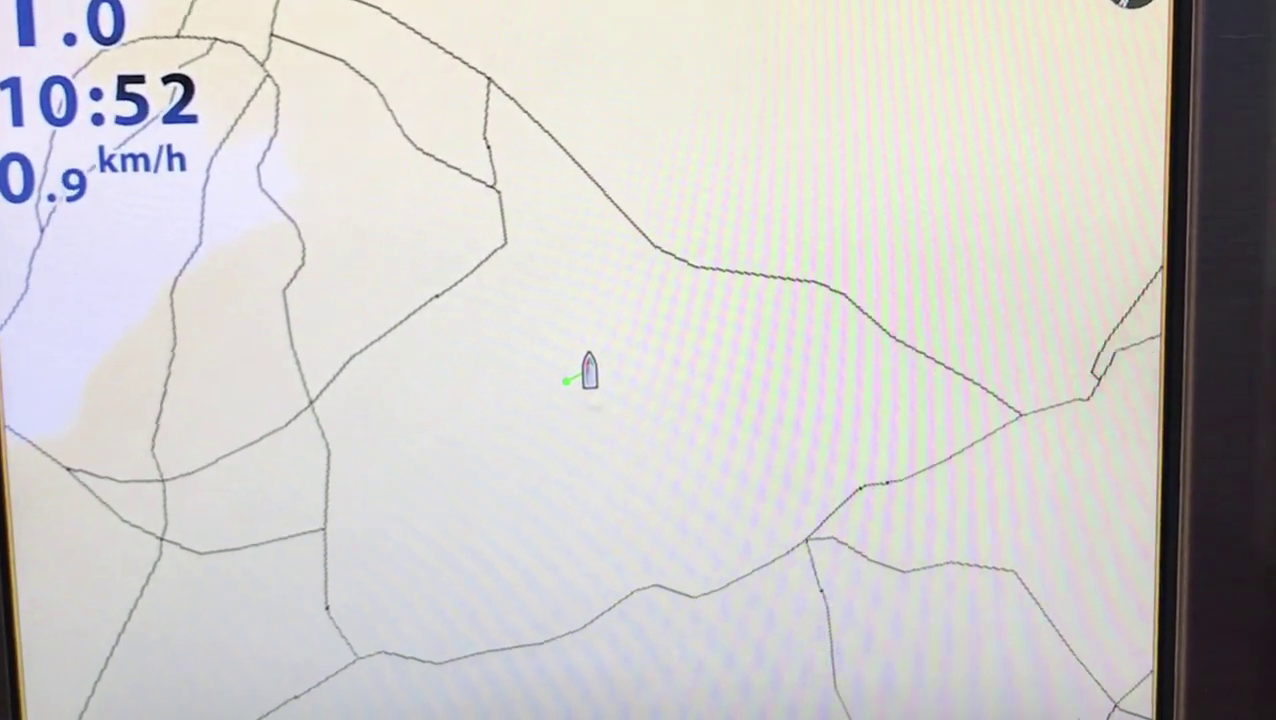
pyautogui.press('-')
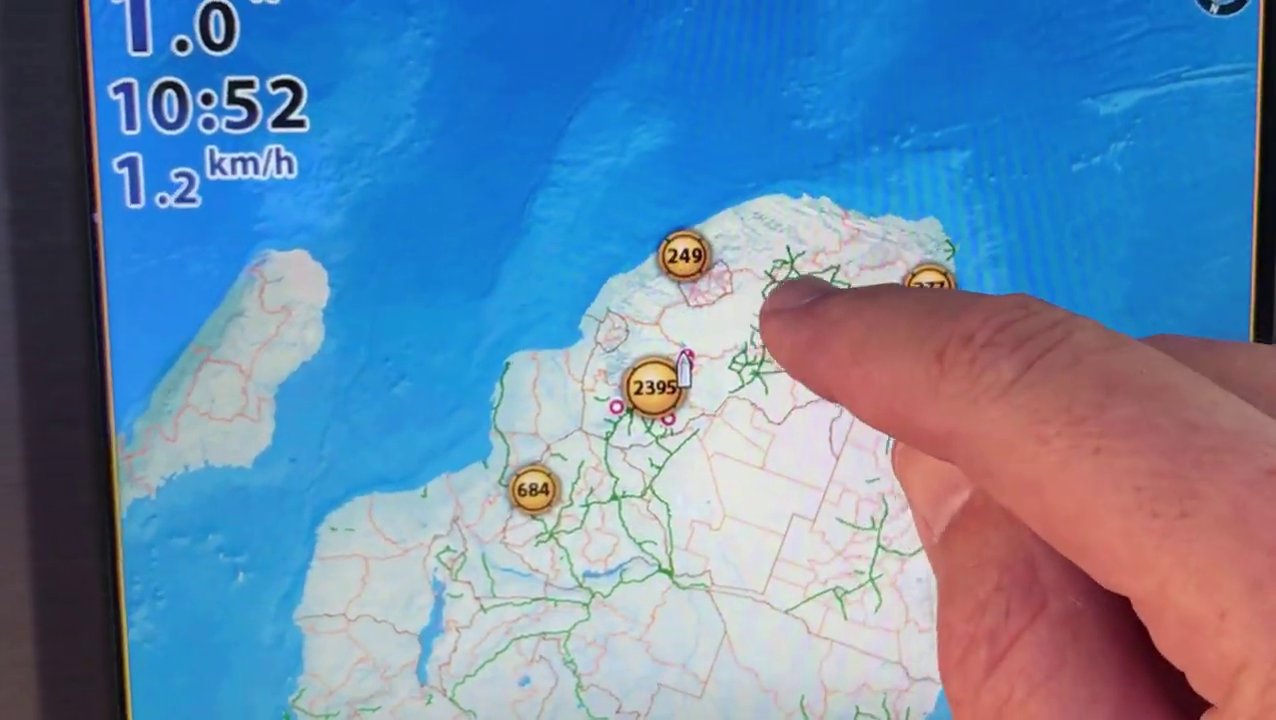
pyautogui.click(770, 300)
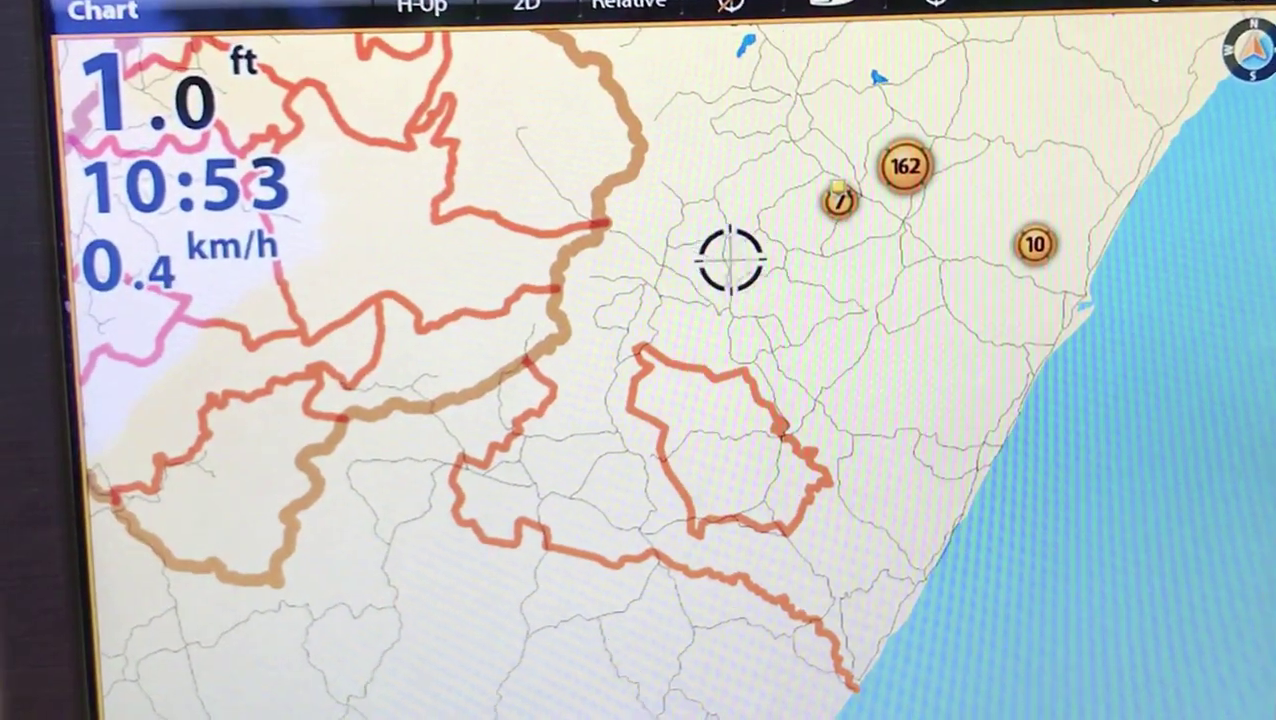
pyautogui.press('Up')
pyautogui.press('Left')
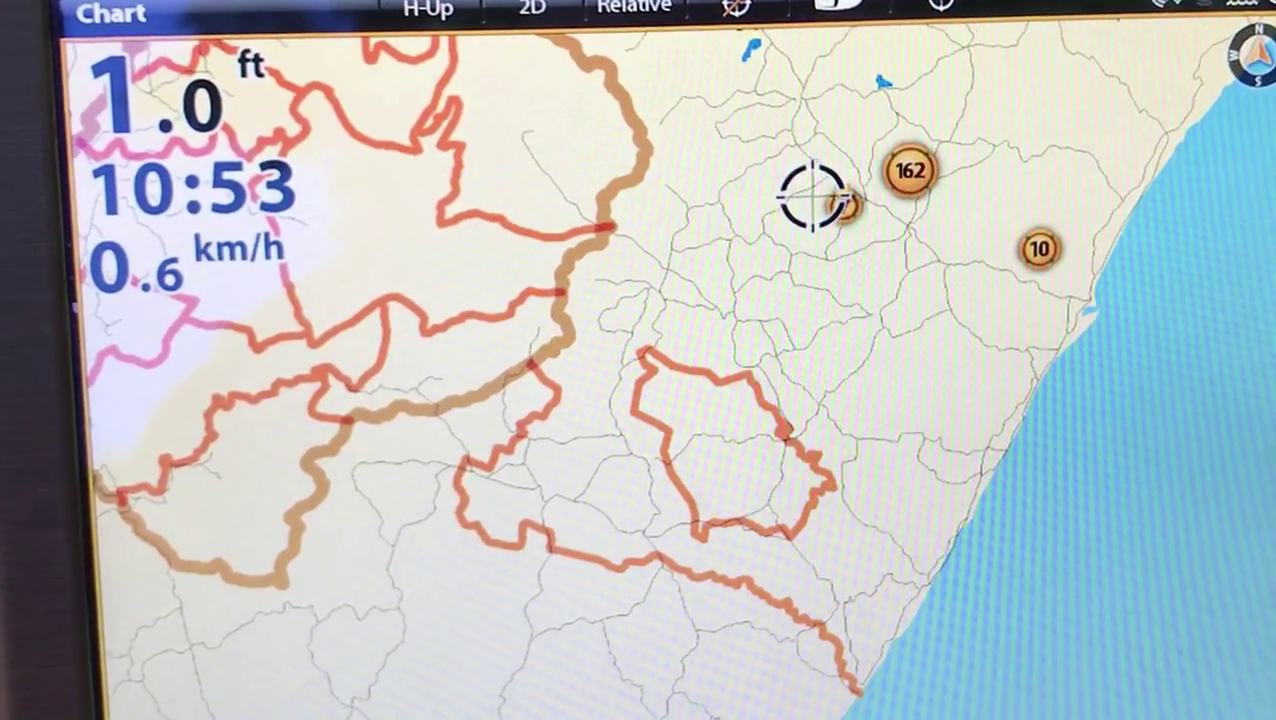
pyautogui.press('Left')
pyautogui.press('Left')
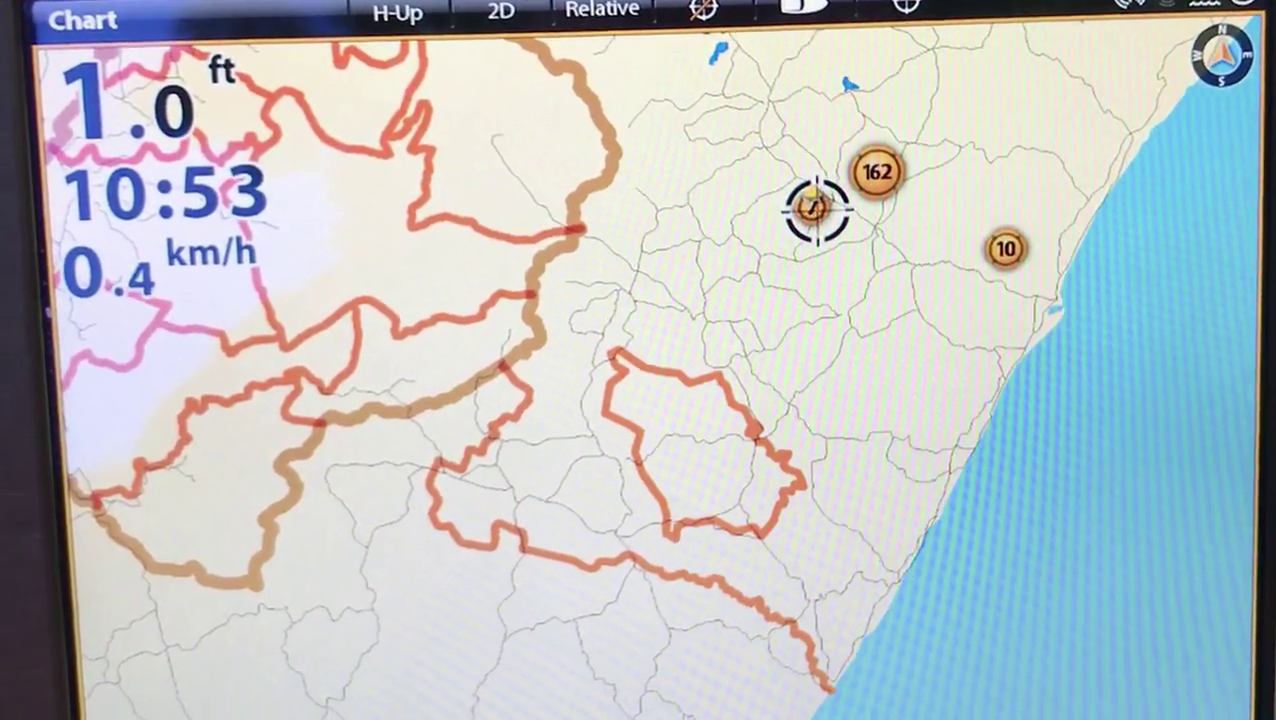
# Move the cursor to waypoint cluster 162 and zoom in until the dam fills the view.
pyautogui.press('+')
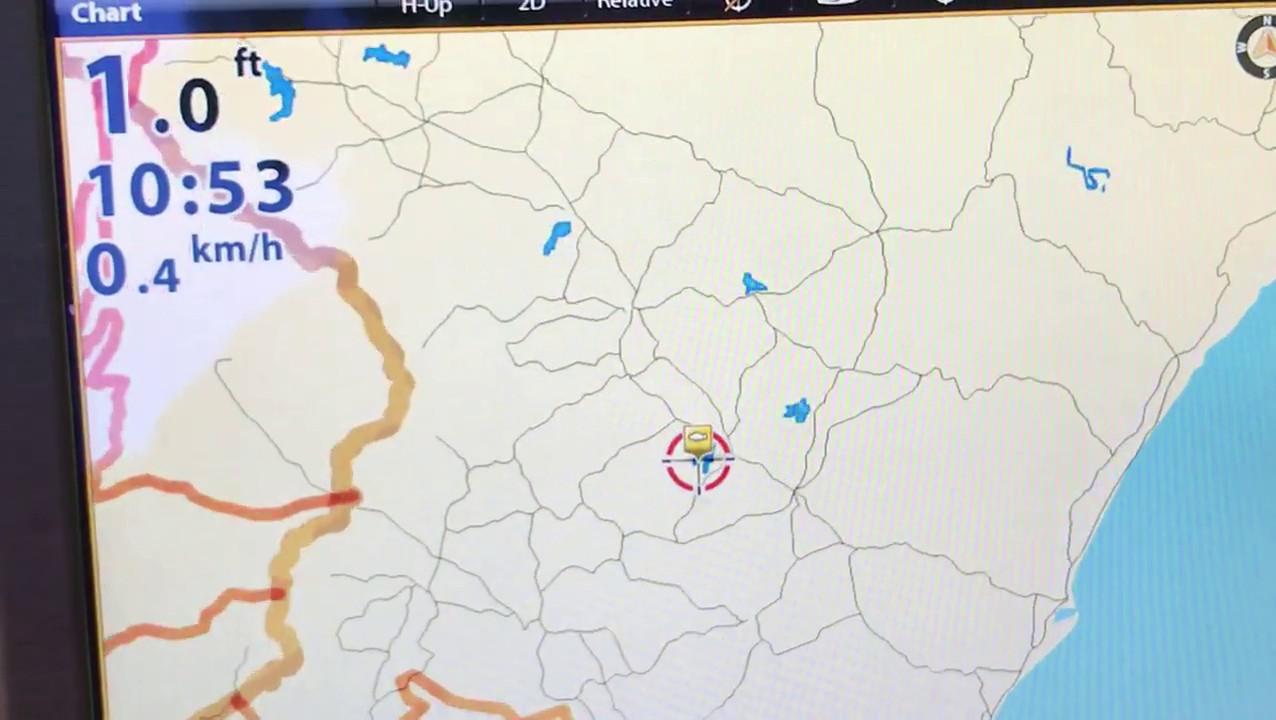
pyautogui.press('Right')
pyautogui.press('Right')
pyautogui.press('Up')
pyautogui.press('Up')
pyautogui.press('Up')
pyautogui.press('Down')
pyautogui.press('Down')
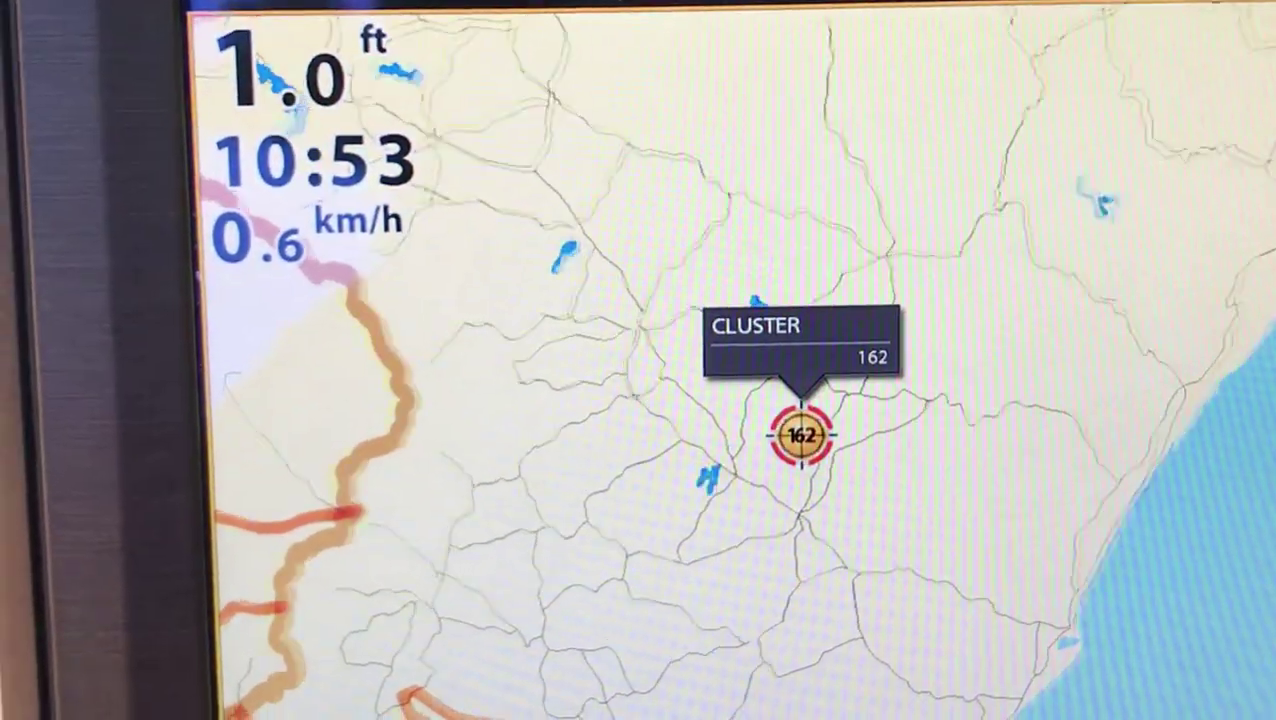
pyautogui.press('+')
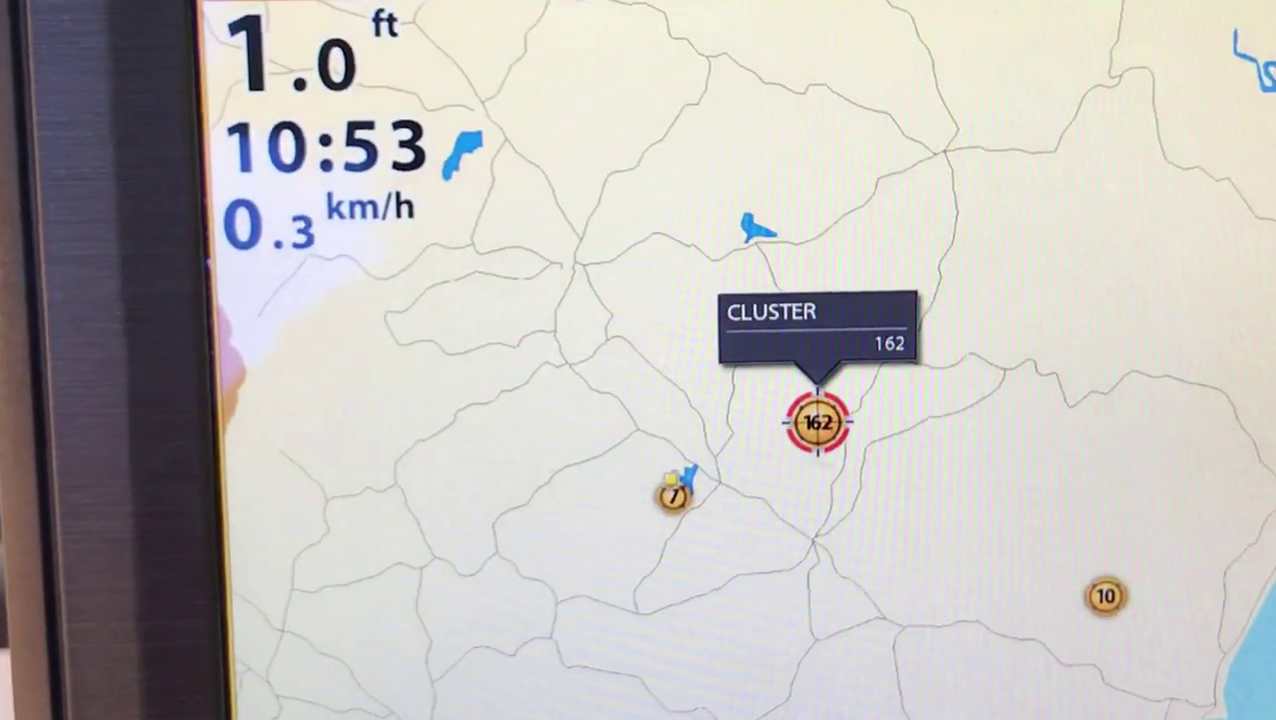
pyautogui.press('+')
pyautogui.press('+')
pyautogui.press('+')
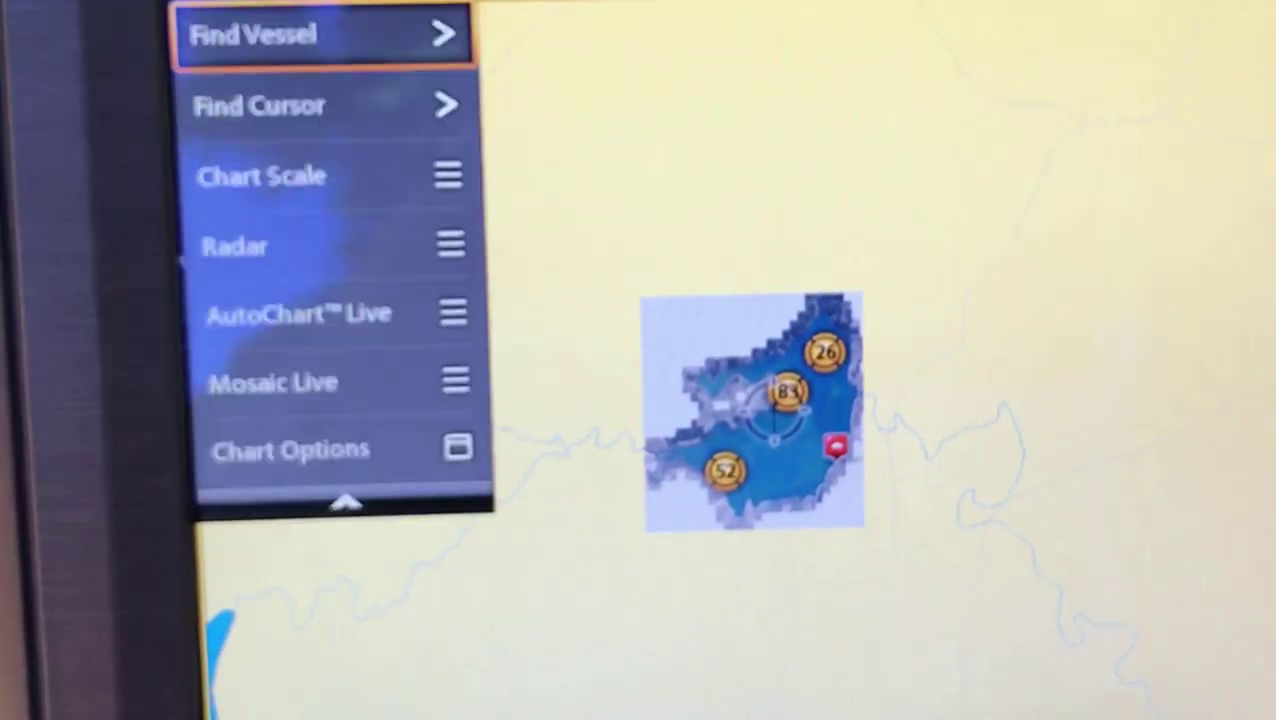
# In Chart Options > Map Data, switch the base layer from Default to IMG (3).
pyautogui.press('Down')
pyautogui.press('Down')
pyautogui.press('Down')
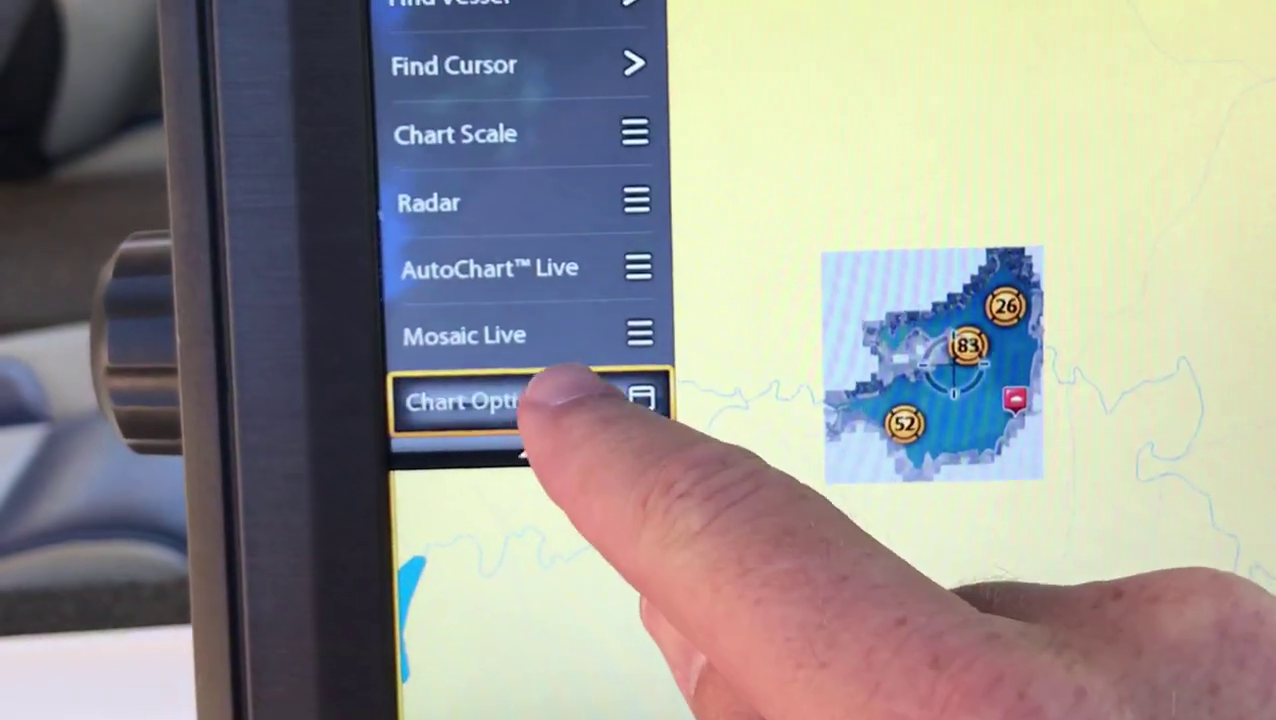
pyautogui.click(540, 398)
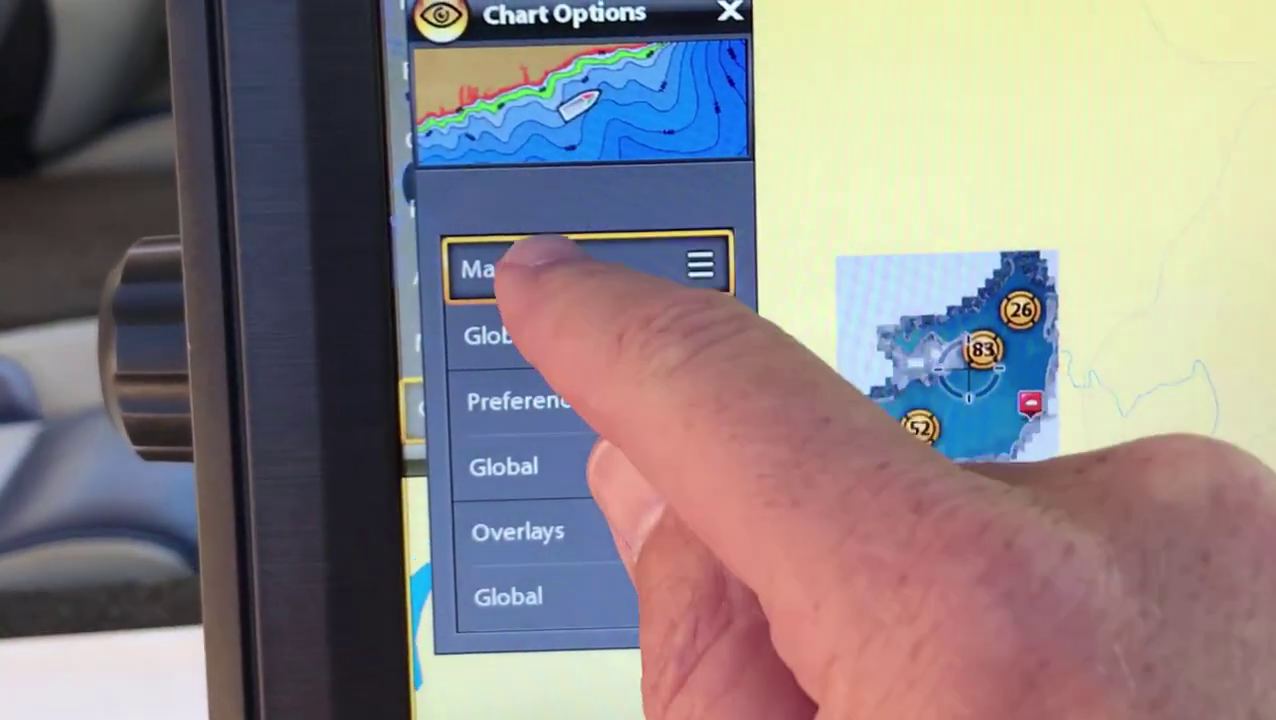
pyautogui.click(528, 266)
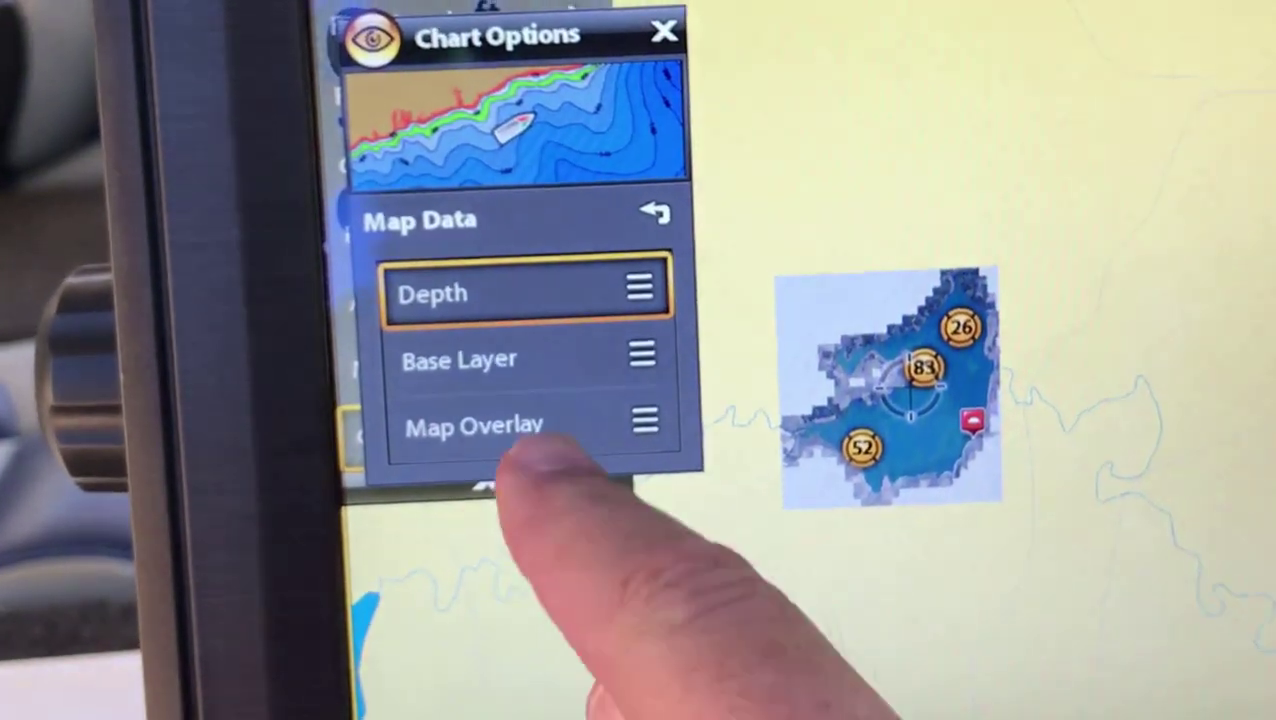
pyautogui.click(476, 372)
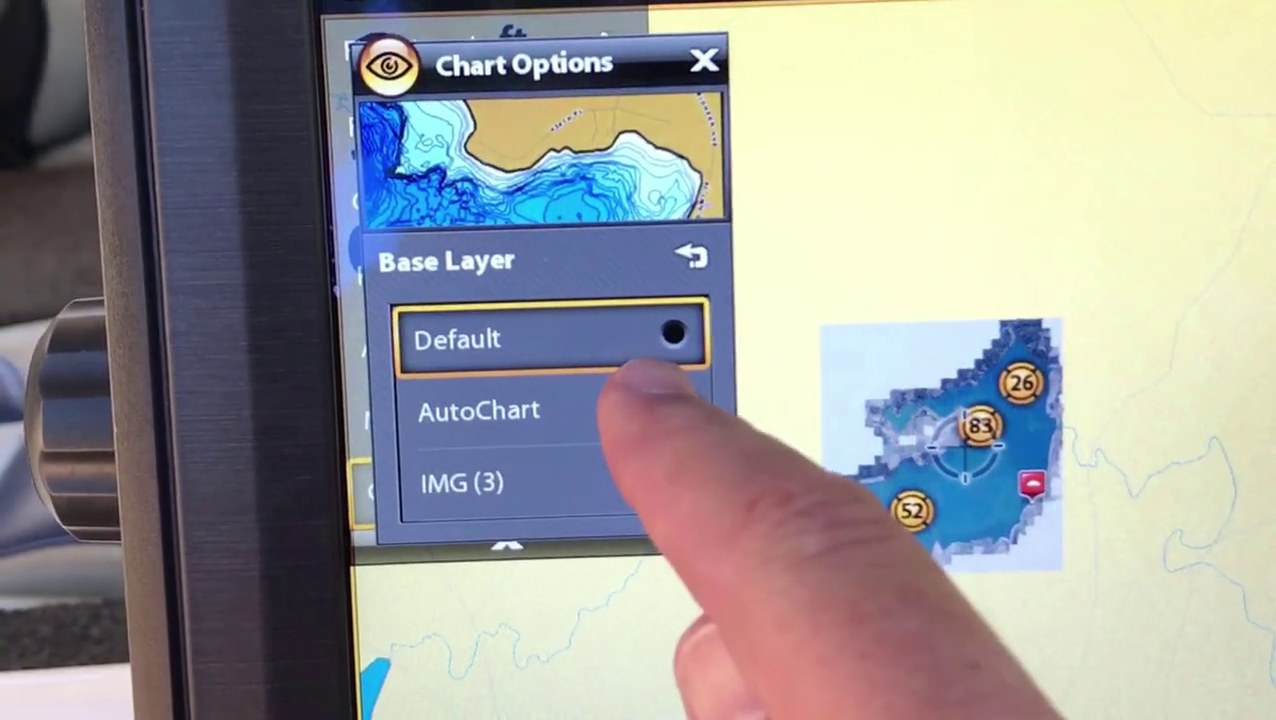
pyautogui.click(655, 338)
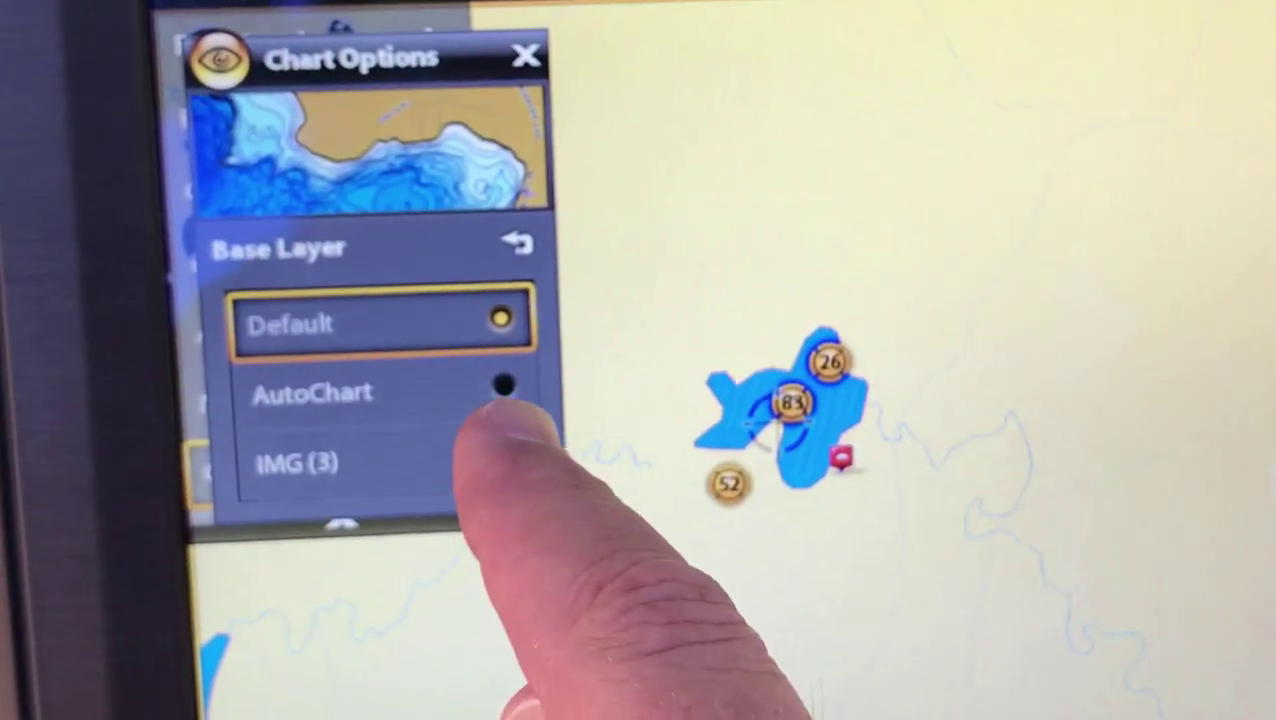
pyautogui.click(498, 465)
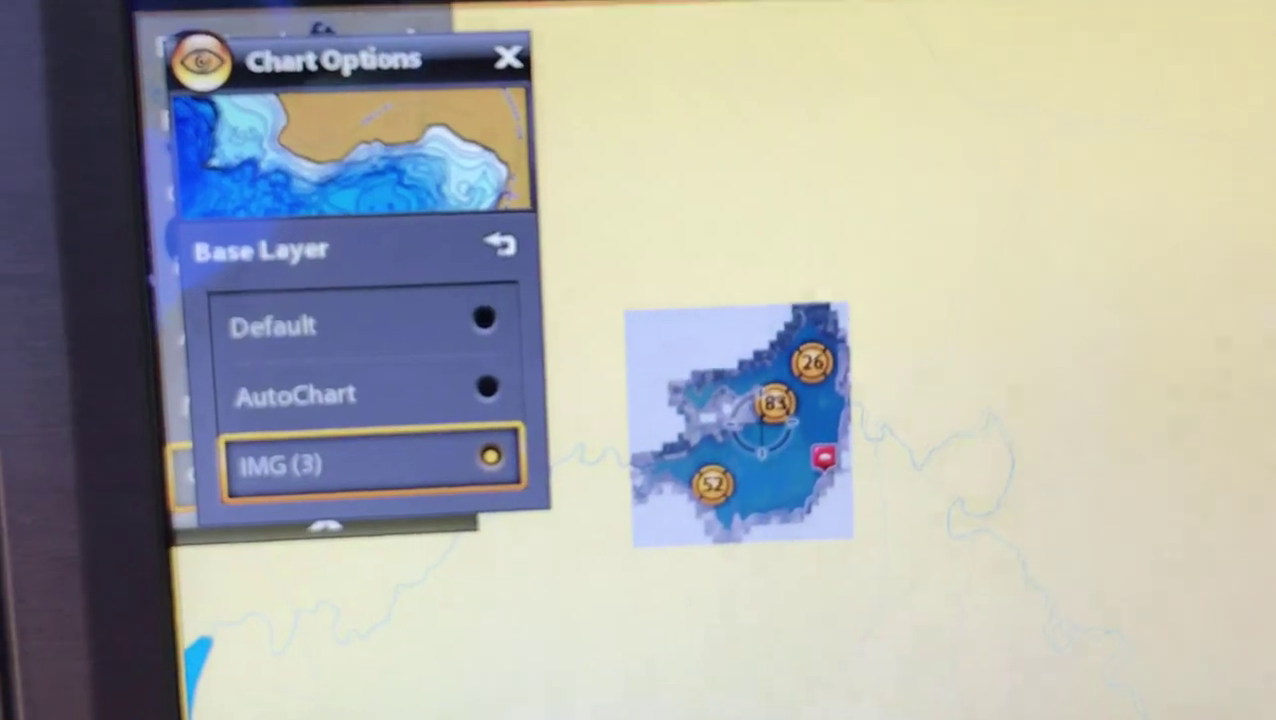
# Check the Map Overlay settings under Map Data, then back out to the main Chart Options list.
pyautogui.press('Escape')
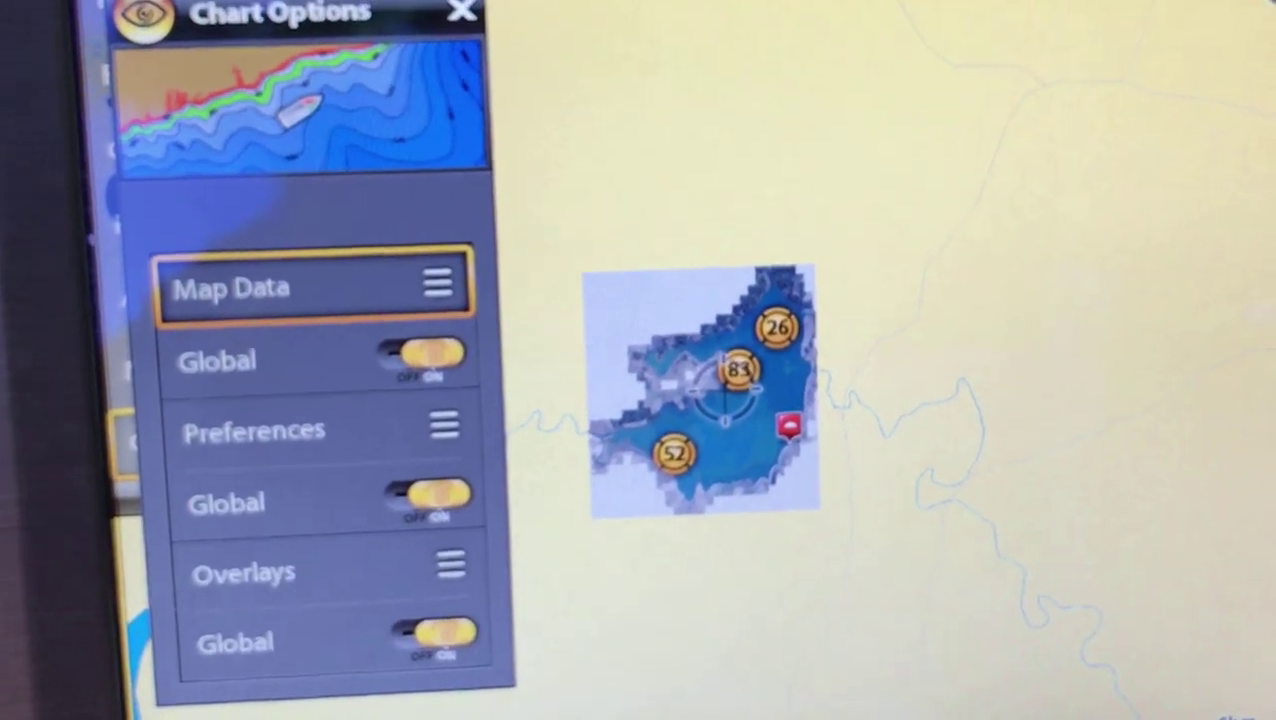
pyautogui.press('Return')
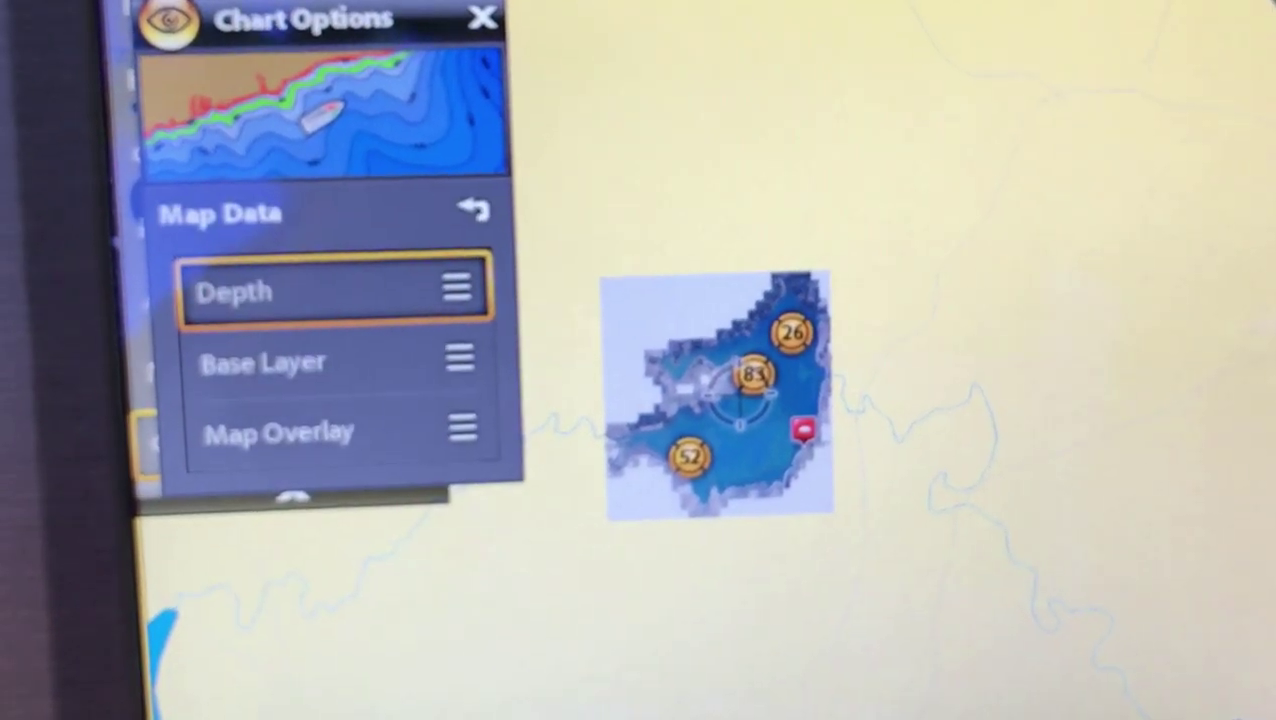
pyautogui.press('Down')
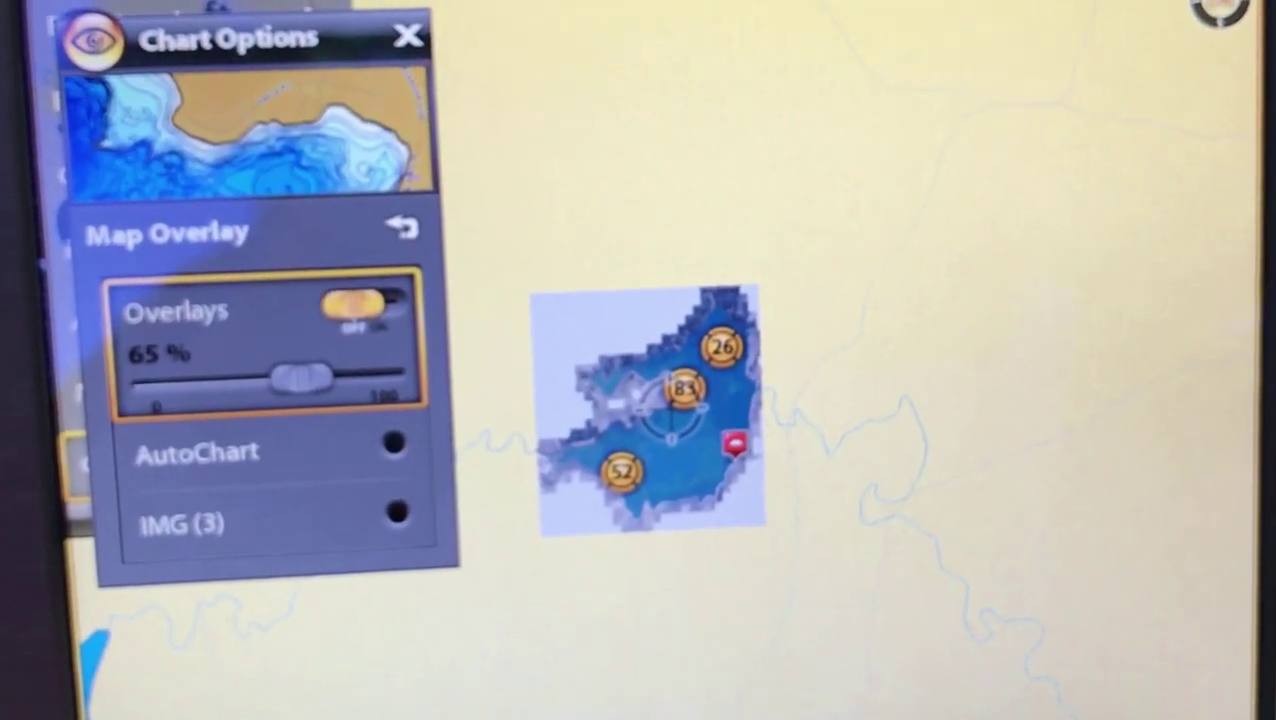
pyautogui.press('Escape')
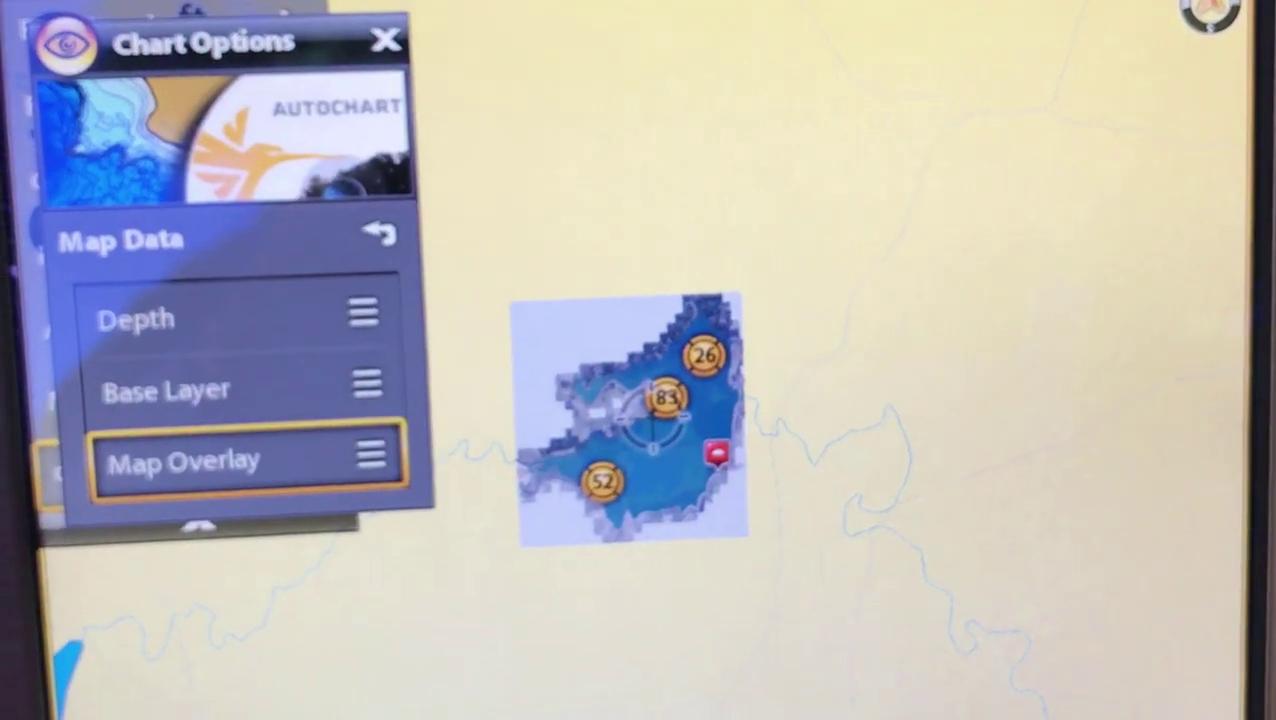
pyautogui.press('Escape')
pyautogui.press('Escape')
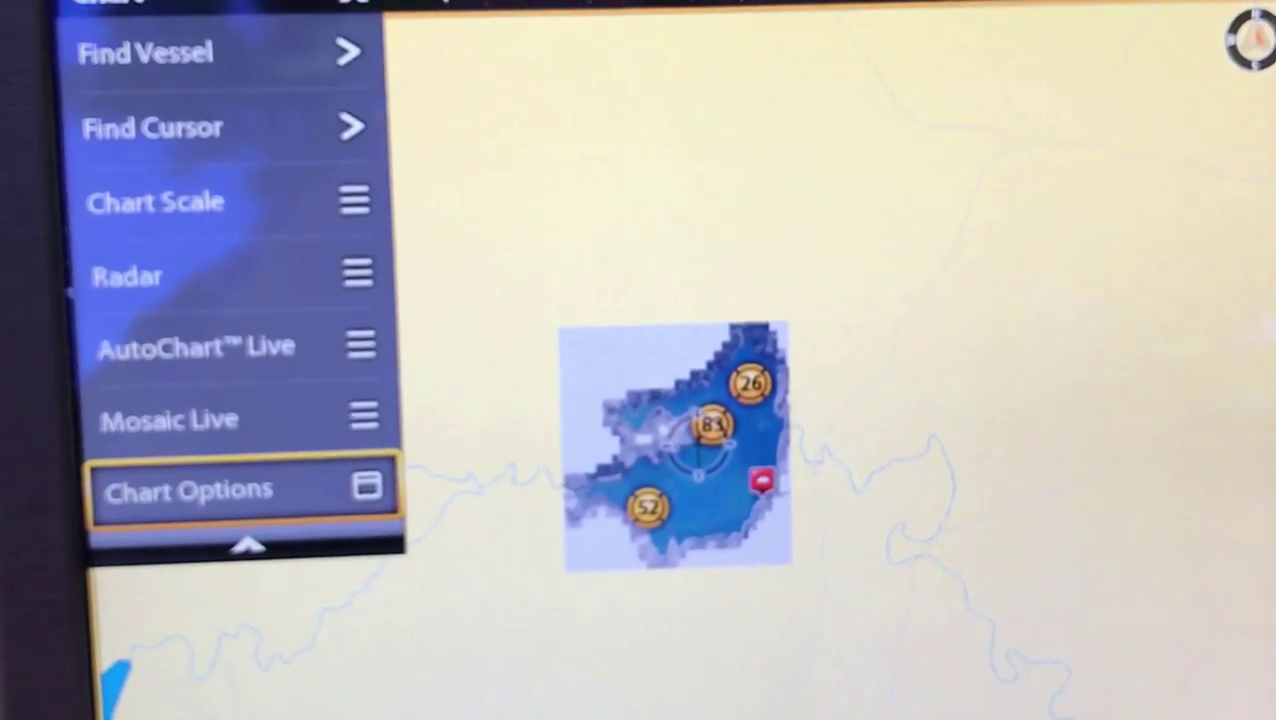
# Close the menus, move the cursor down the lake and zoom in on the shoreline's satellite imagery.
pyautogui.press('Escape')
pyautogui.press('Down')
pyautogui.press('Down')
pyautogui.press('Down')
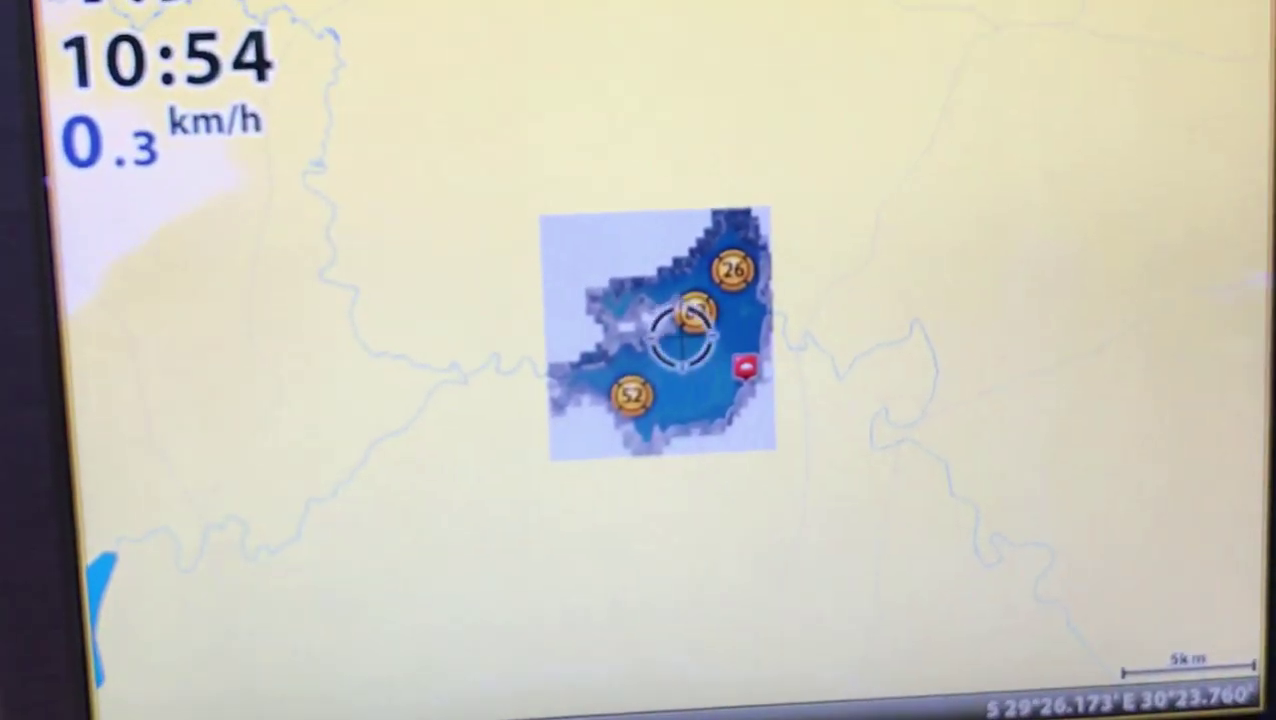
pyautogui.press('Down')
pyautogui.press('+')
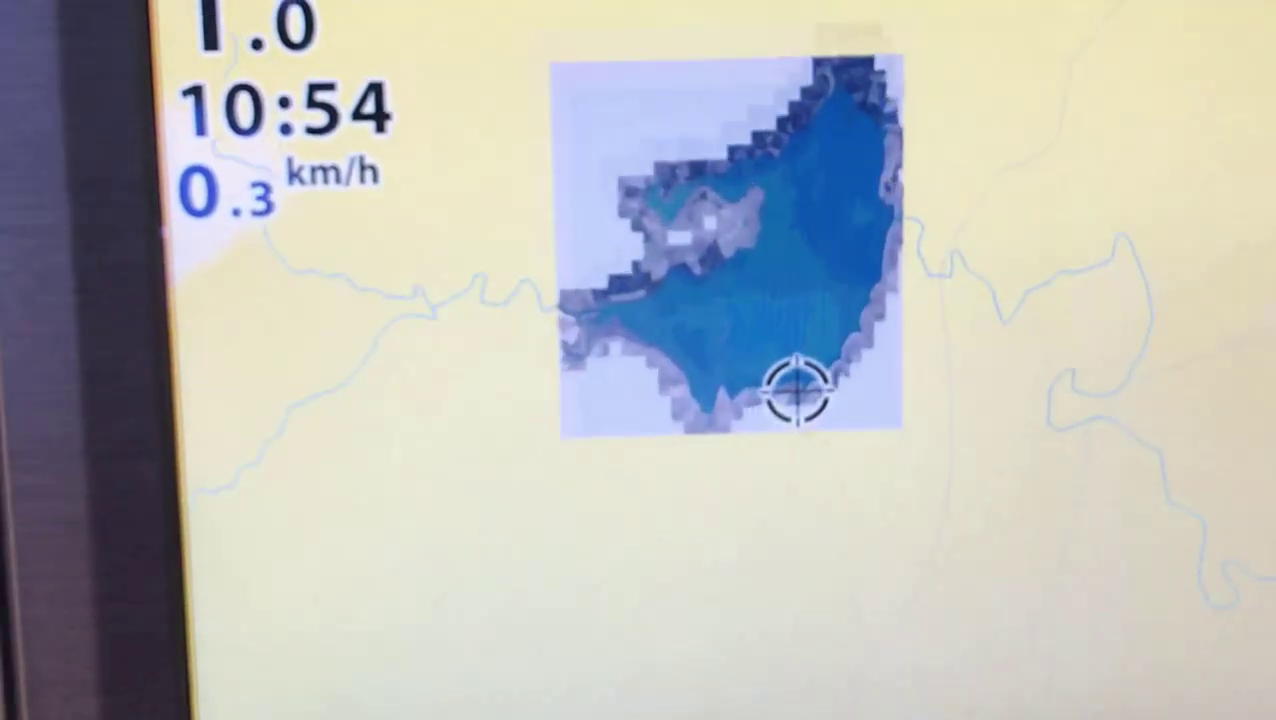
pyautogui.press('+')
pyautogui.press('-')
pyautogui.press('-')
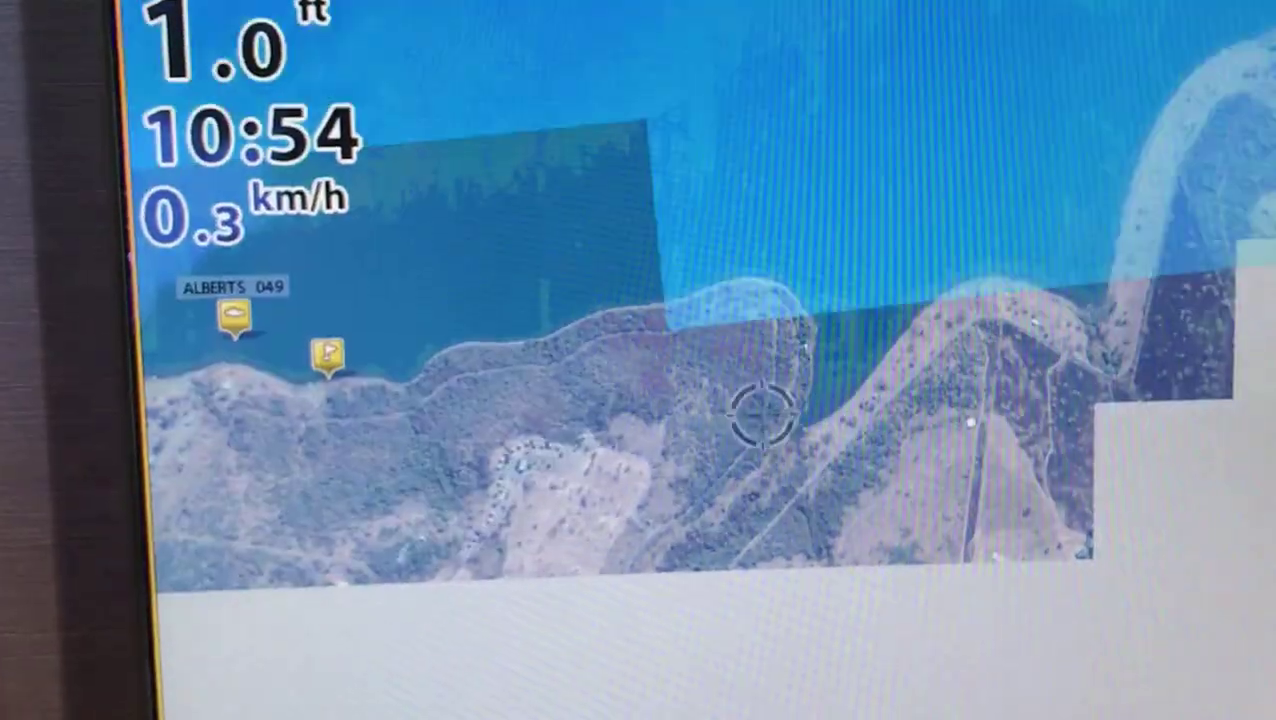
pyautogui.press('+')
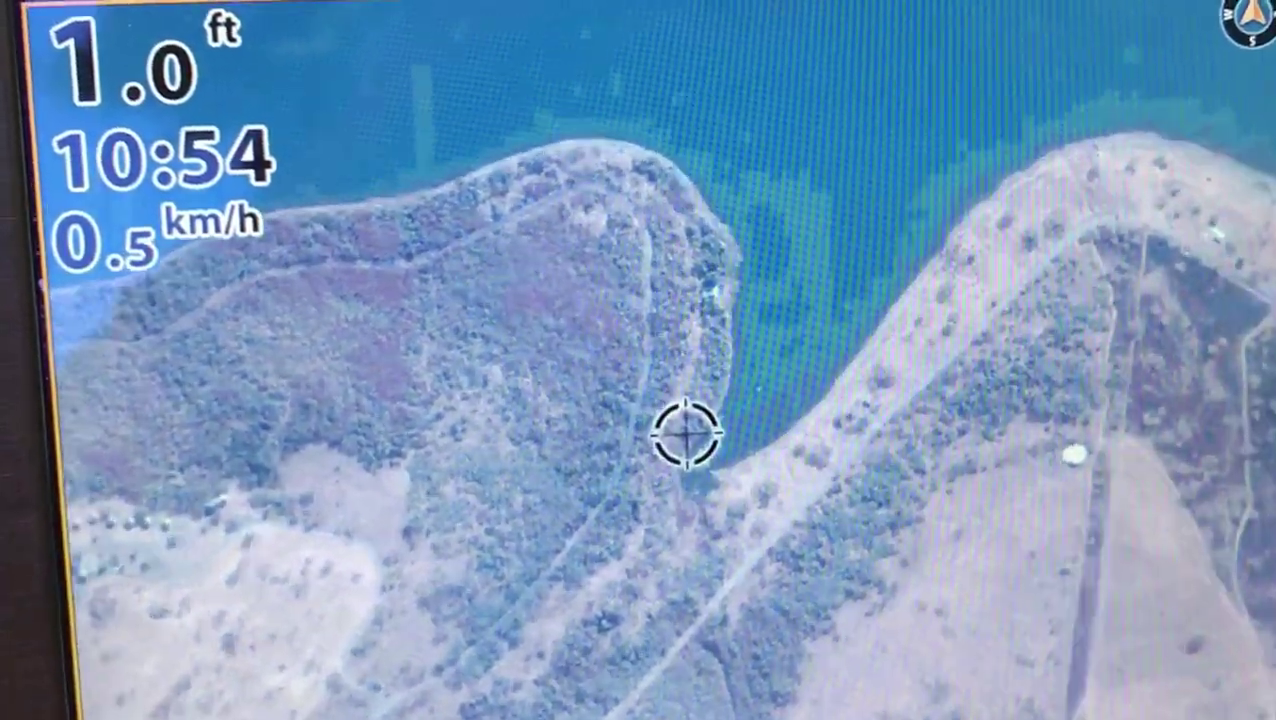
pyautogui.press('+')
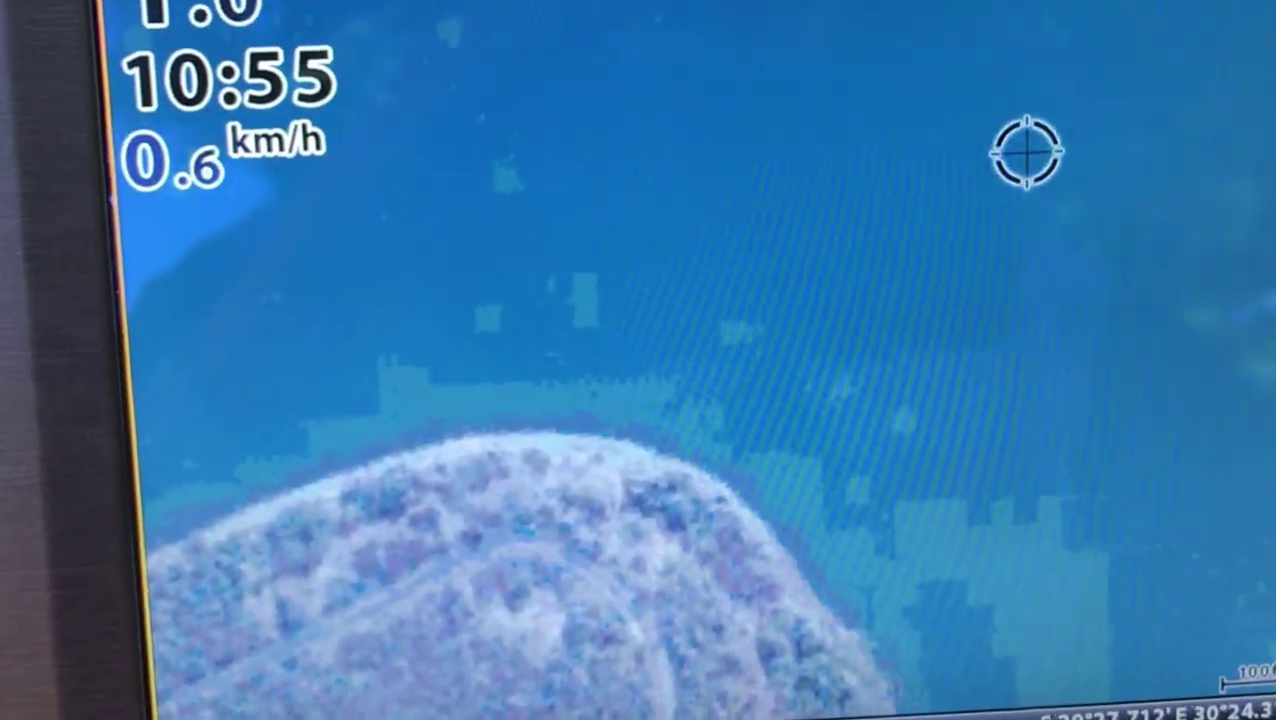
pyautogui.scroll(-1, 869, 292)
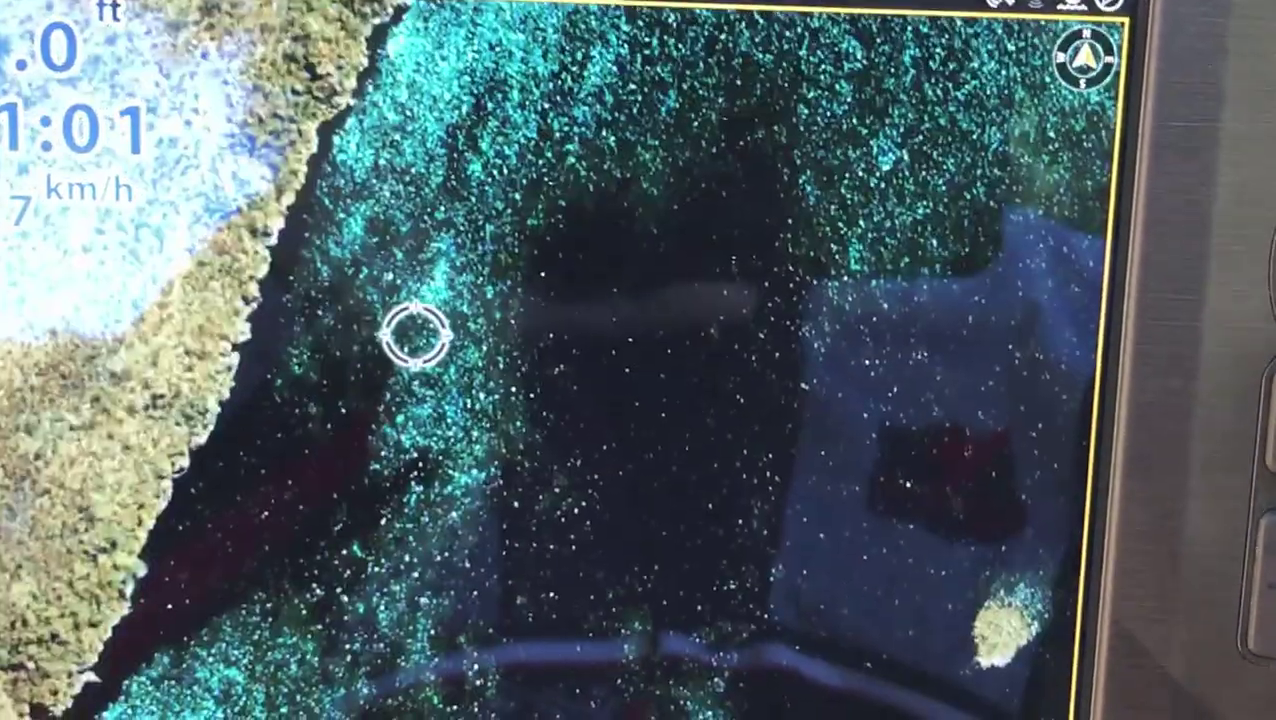
# Pan the Onyx chart to view another stretch of the lake shore.
pyautogui.moveTo(414, 333); pyautogui.dragTo(891, 498)
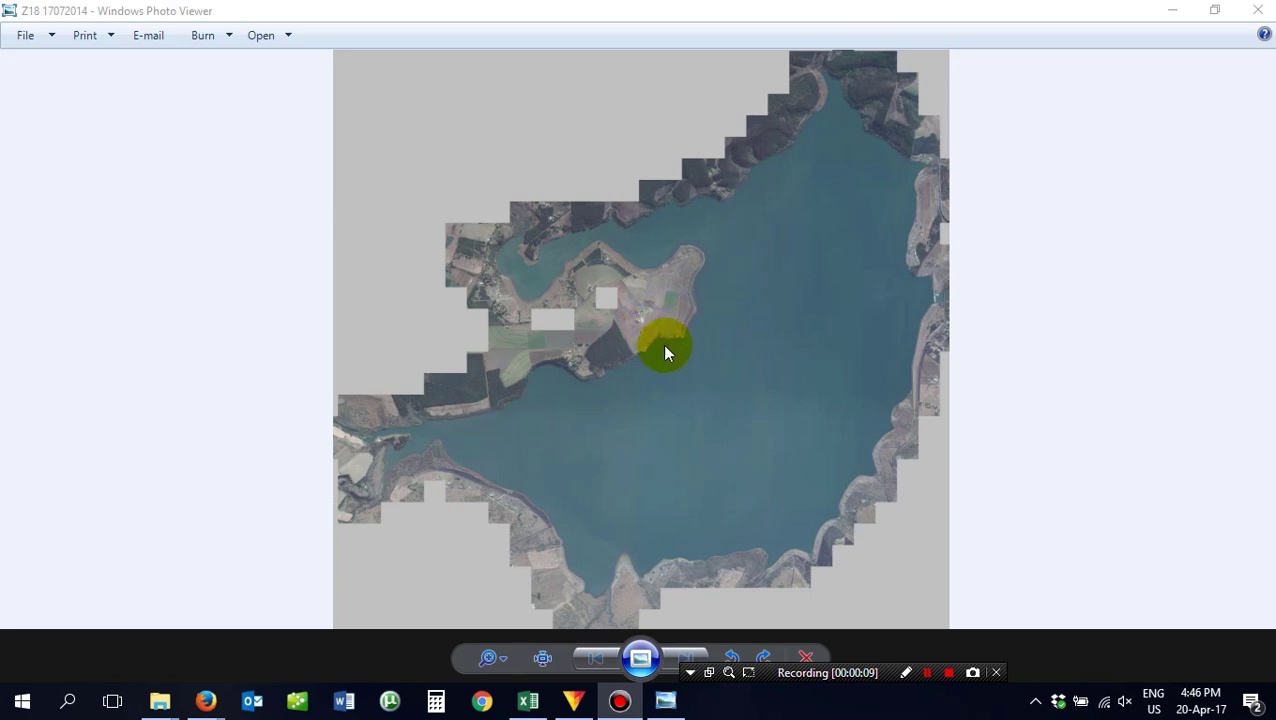
pyautogui.scroll(4, 667, 342)
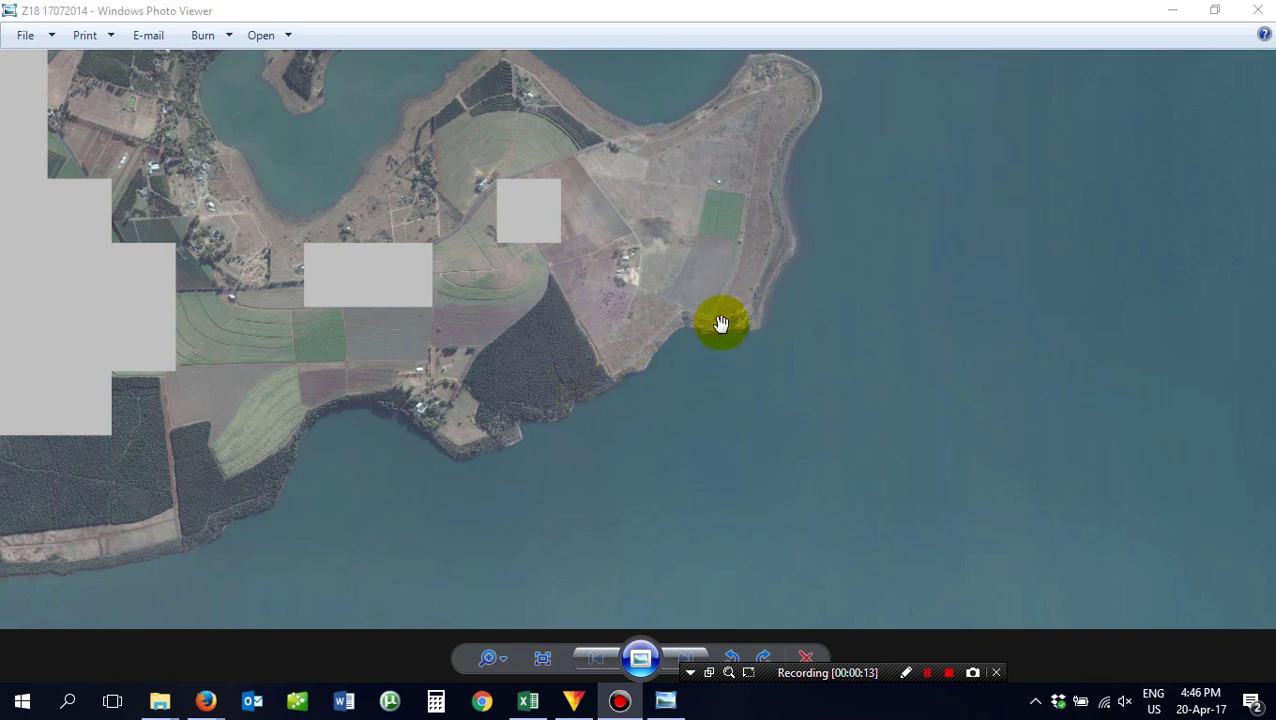
pyautogui.click(735, 249)
pyautogui.moveTo(685, 328); pyautogui.dragTo(552, 551)
pyautogui.scroll(4, 641, 320)
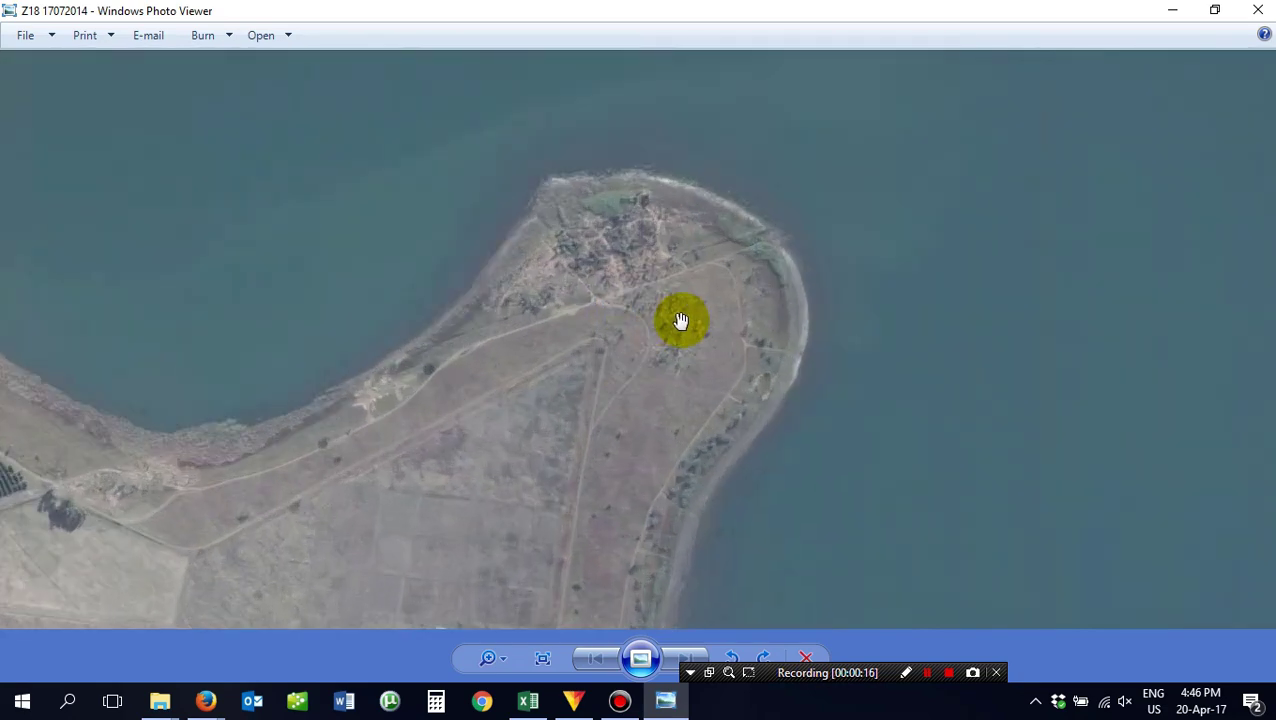
pyautogui.scroll(1, 698, 333)
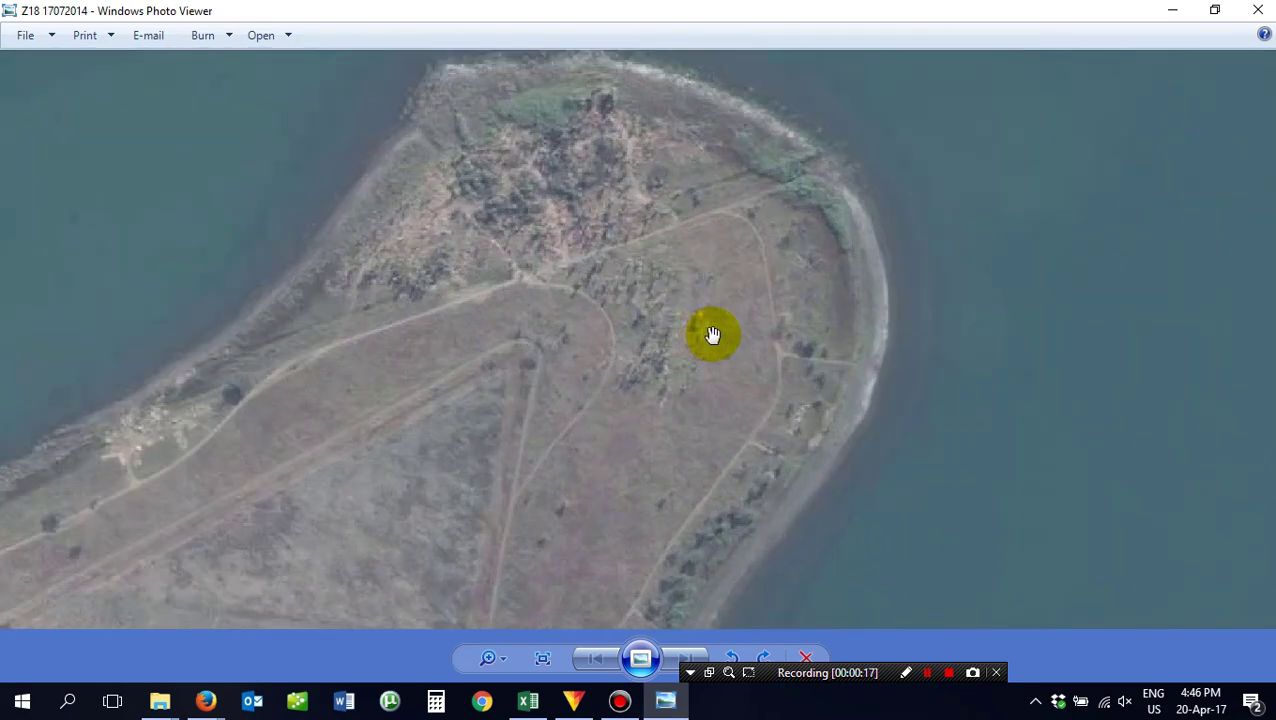
pyautogui.moveTo(738, 310); pyautogui.dragTo(659, 450)
pyautogui.scroll(-1, 659, 450)
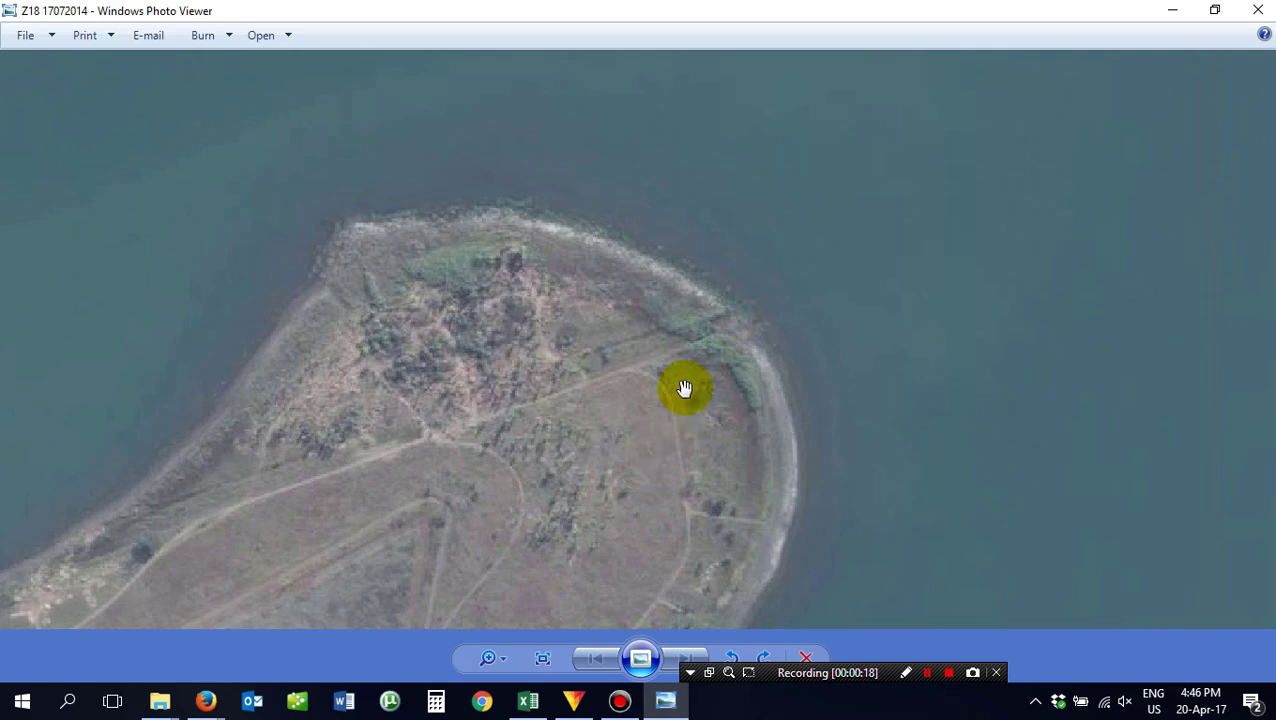
pyautogui.scroll(2, 683, 381)
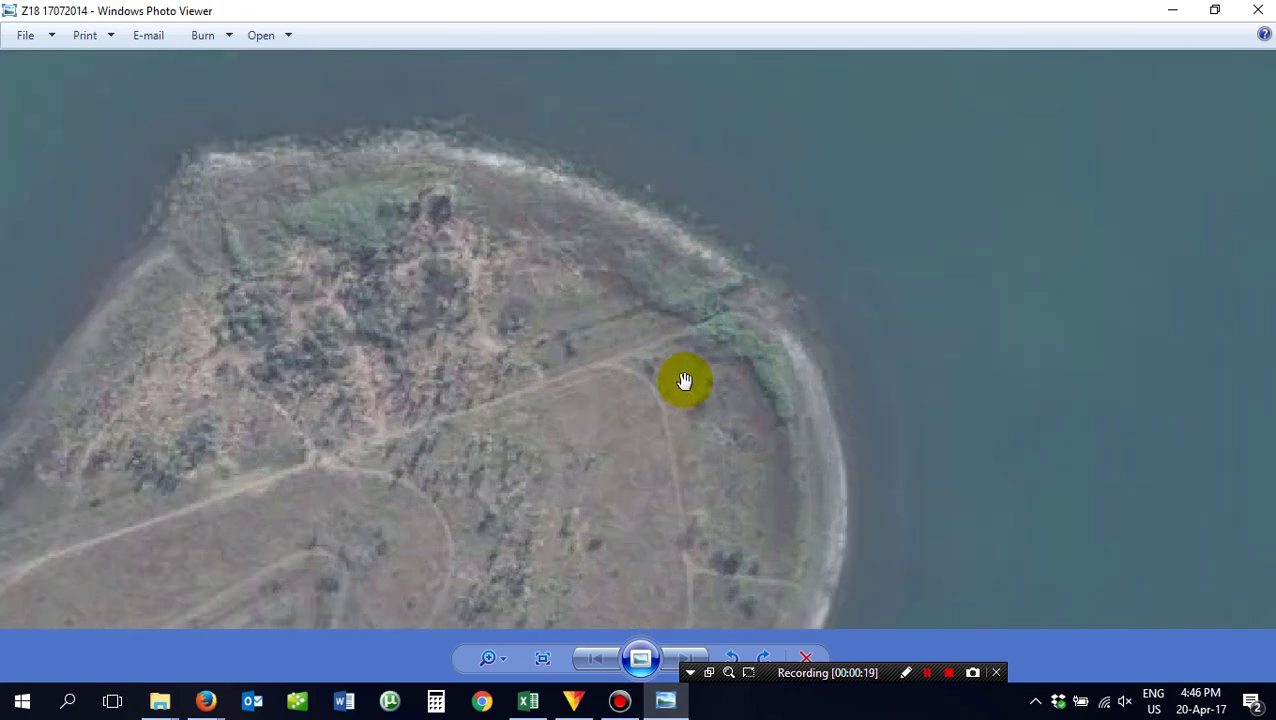
pyautogui.click(641, 336)
pyautogui.moveTo(633, 357); pyautogui.dragTo(561, 498)
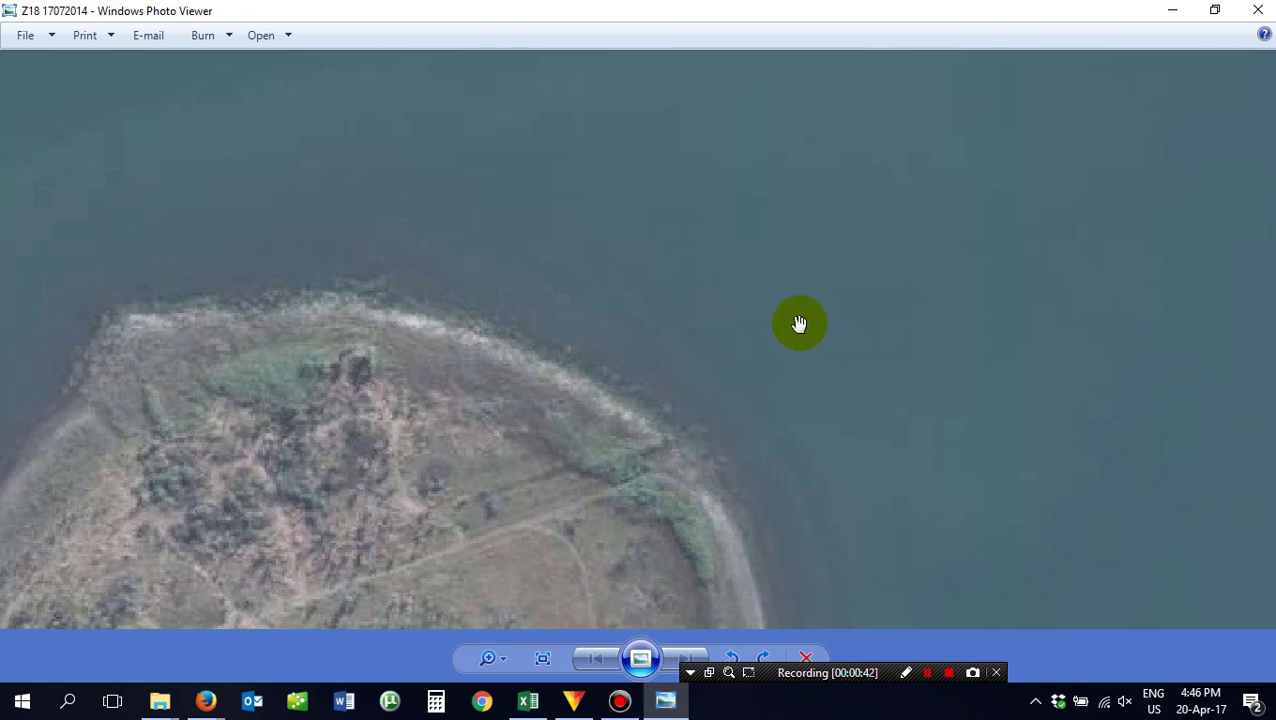
pyautogui.scroll(-3, 717, 303)
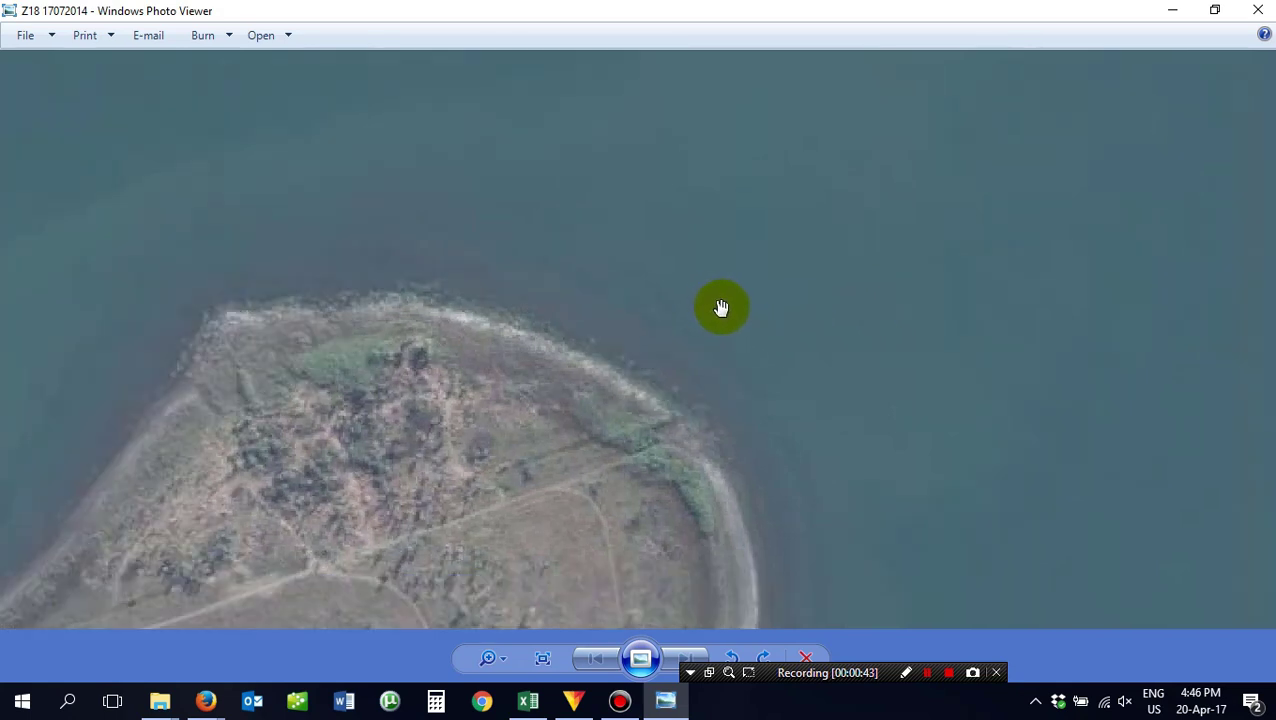
pyautogui.scroll(-2, 726, 322)
pyautogui.scroll(-3, 725, 325)
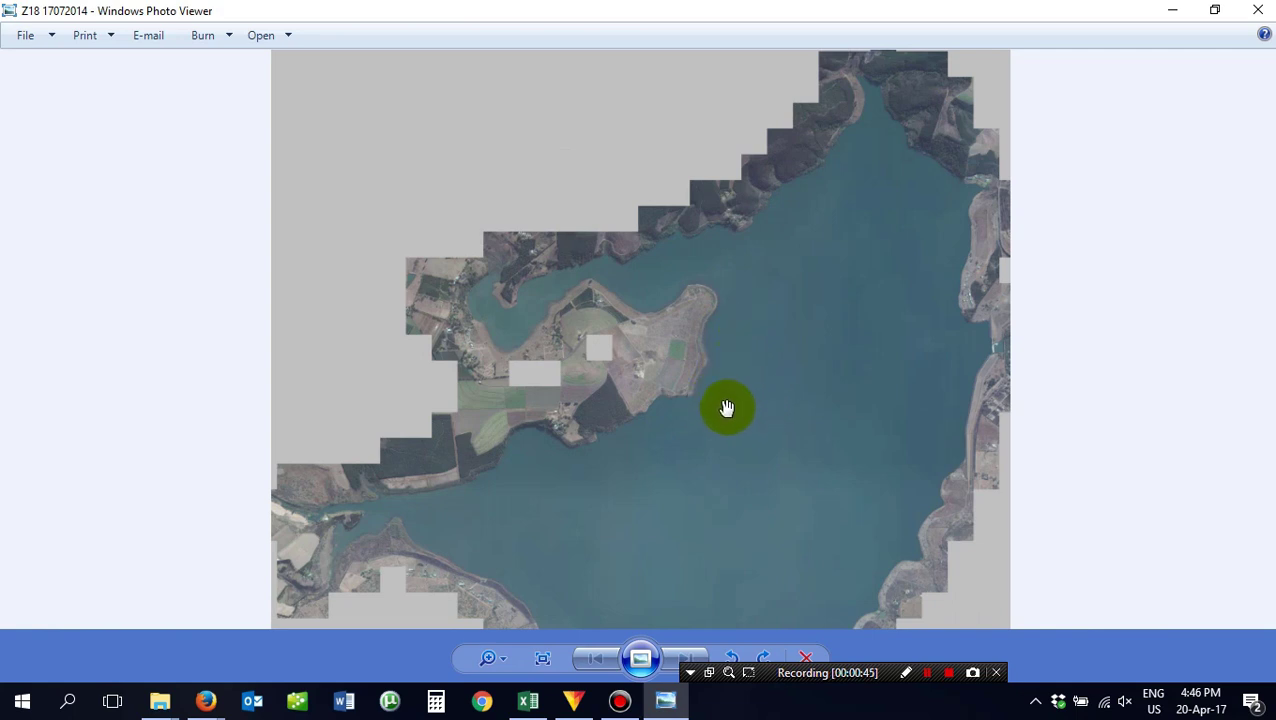
pyautogui.moveTo(726, 407); pyautogui.dragTo(740, 347)
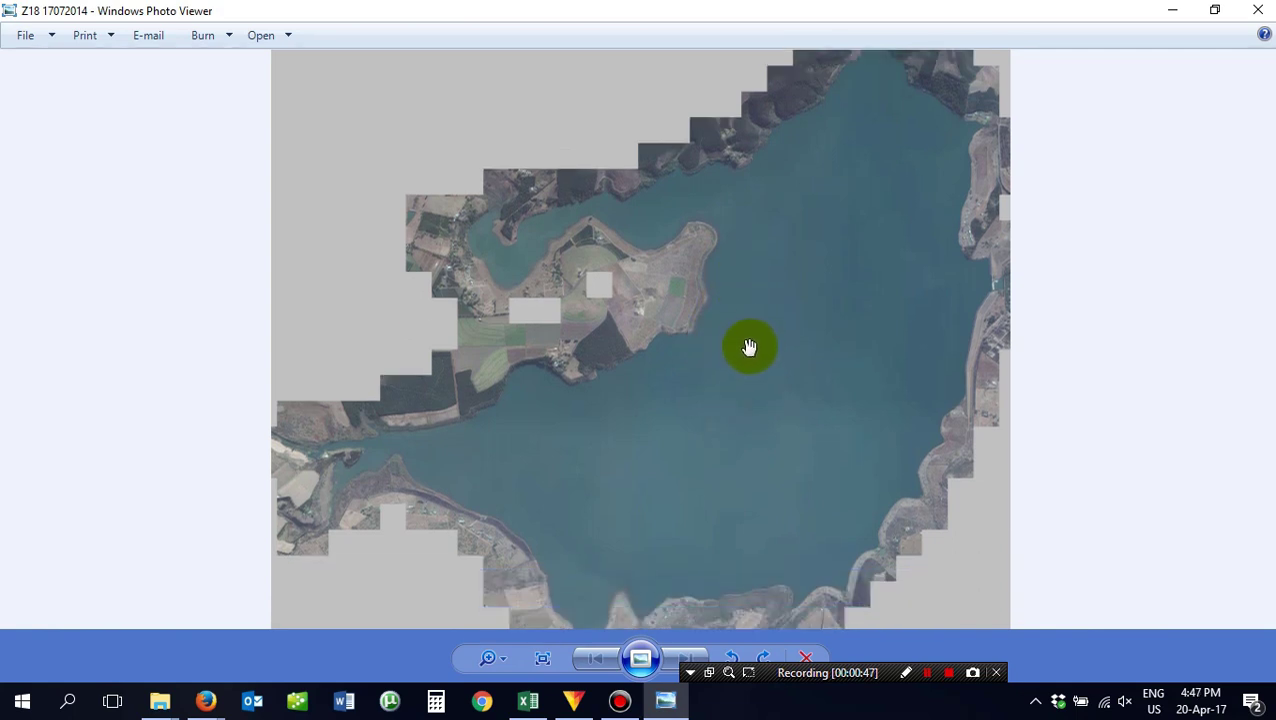